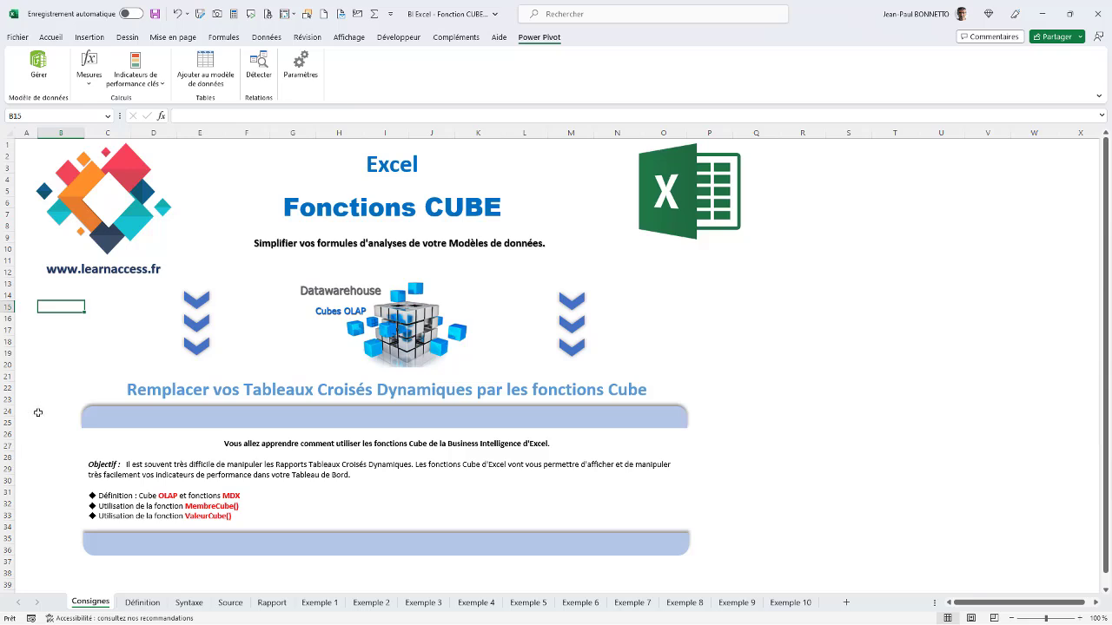
- View the Définition sheet and the Exemple 5 sheet, examining the Secteur slicer and the Ventes Secteur formula
click(57, 364)
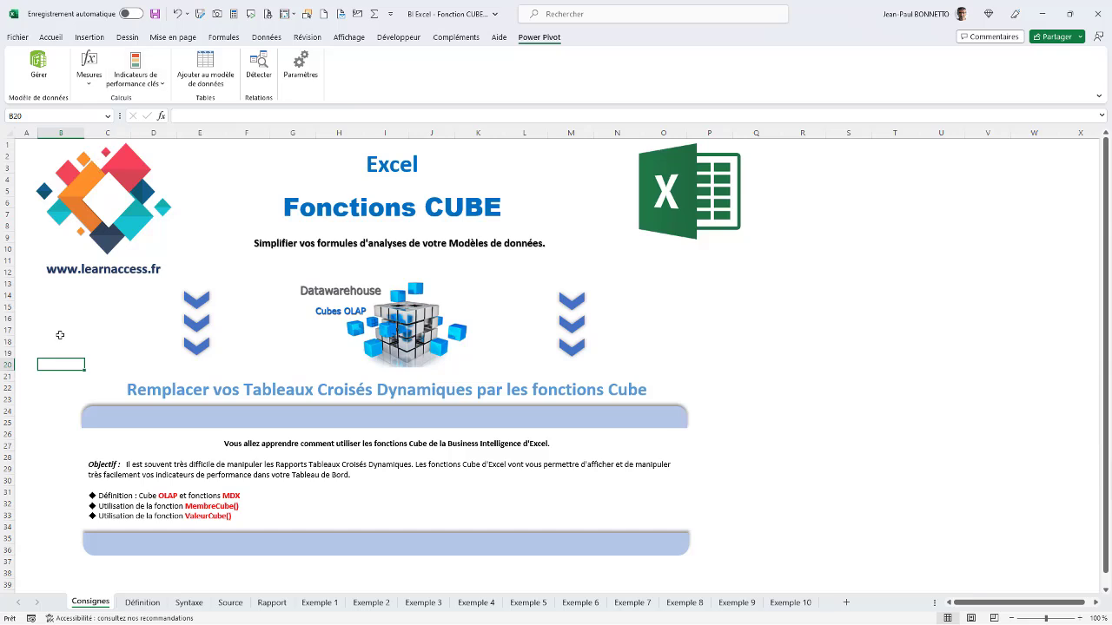
click(143, 603)
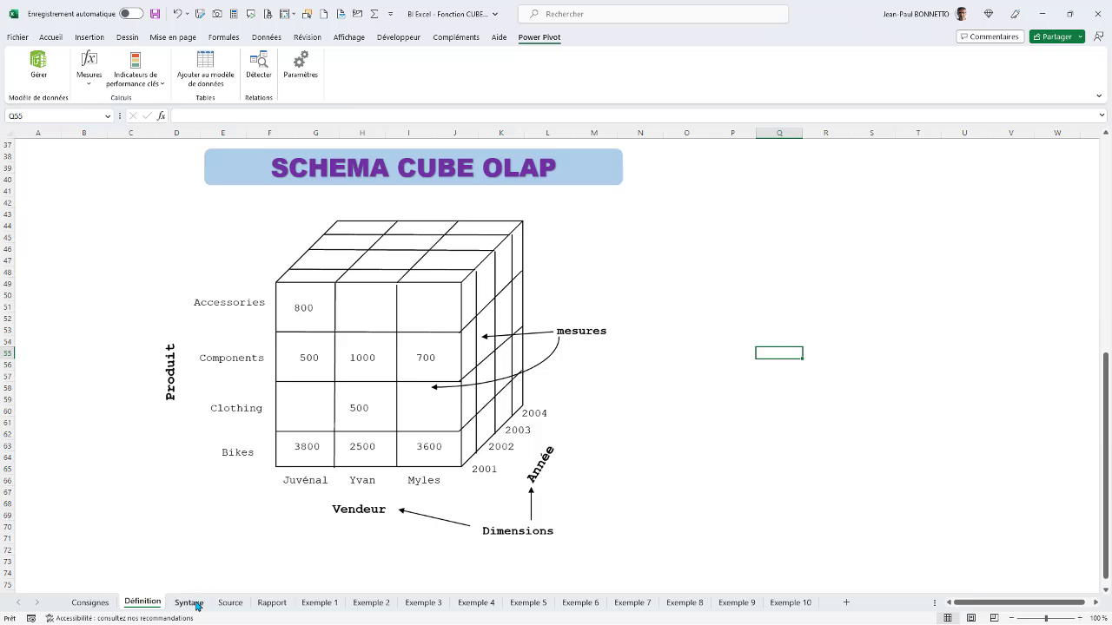
click(516, 605)
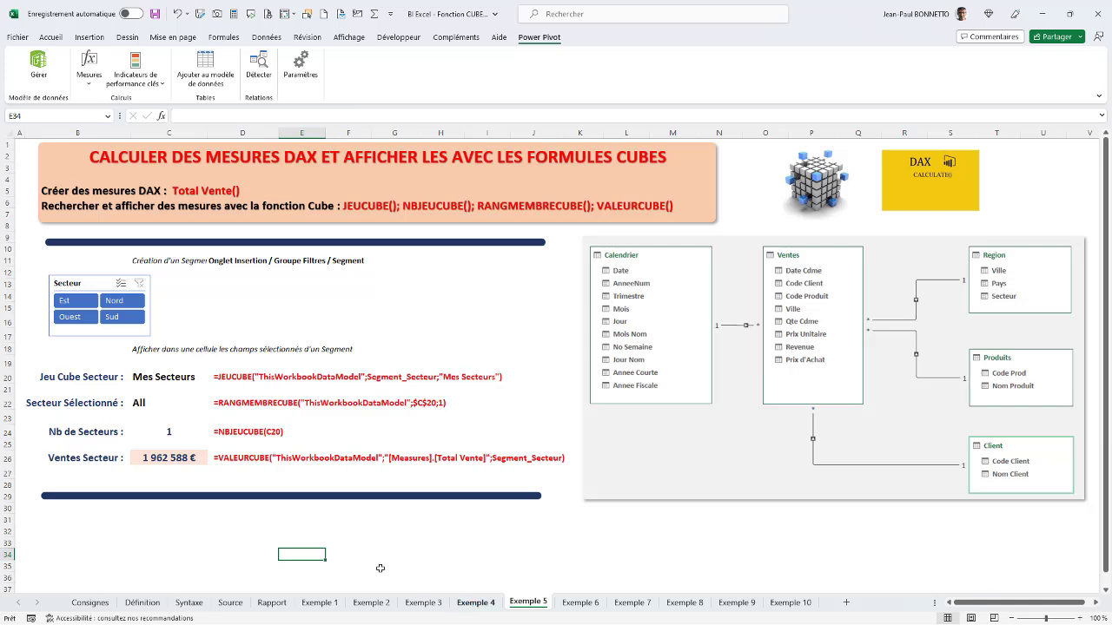
click(138, 336)
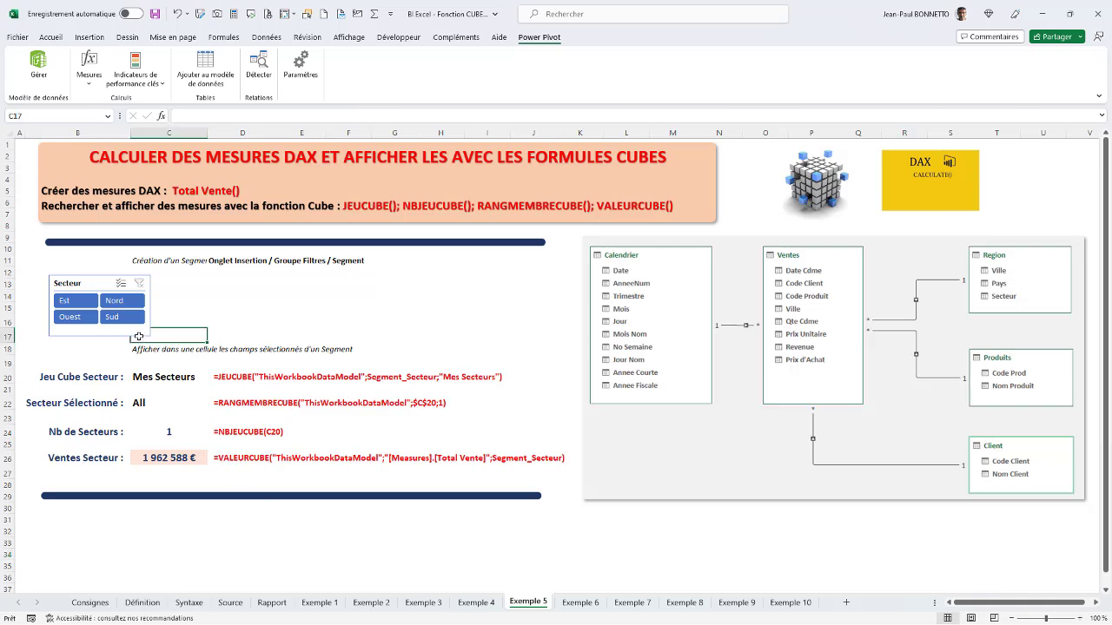
click(138, 335)
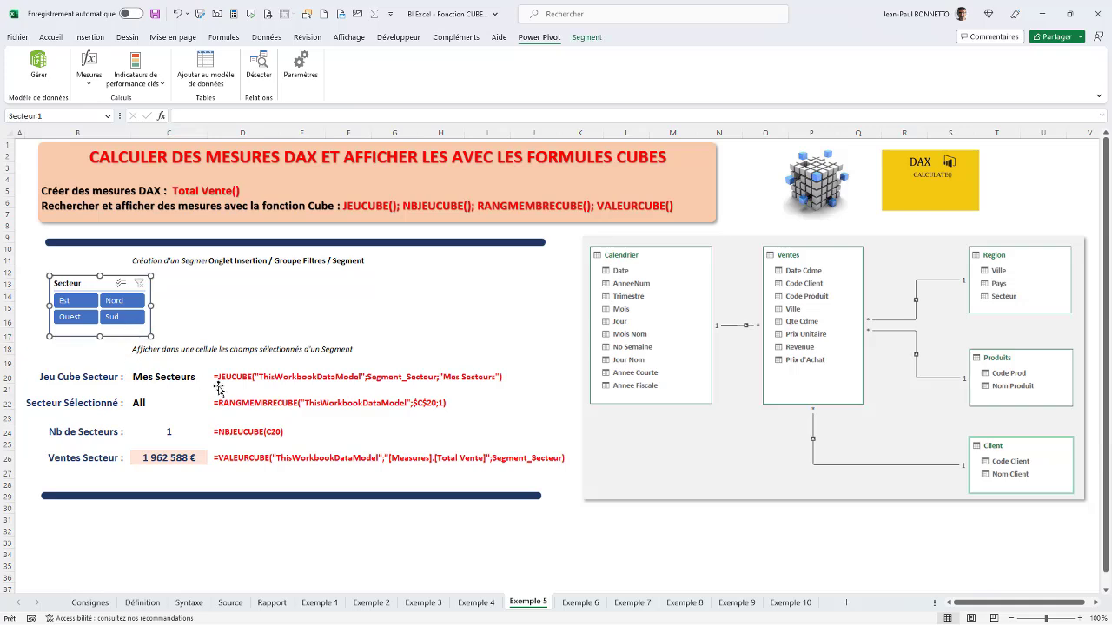
click(232, 462)
click(178, 460)
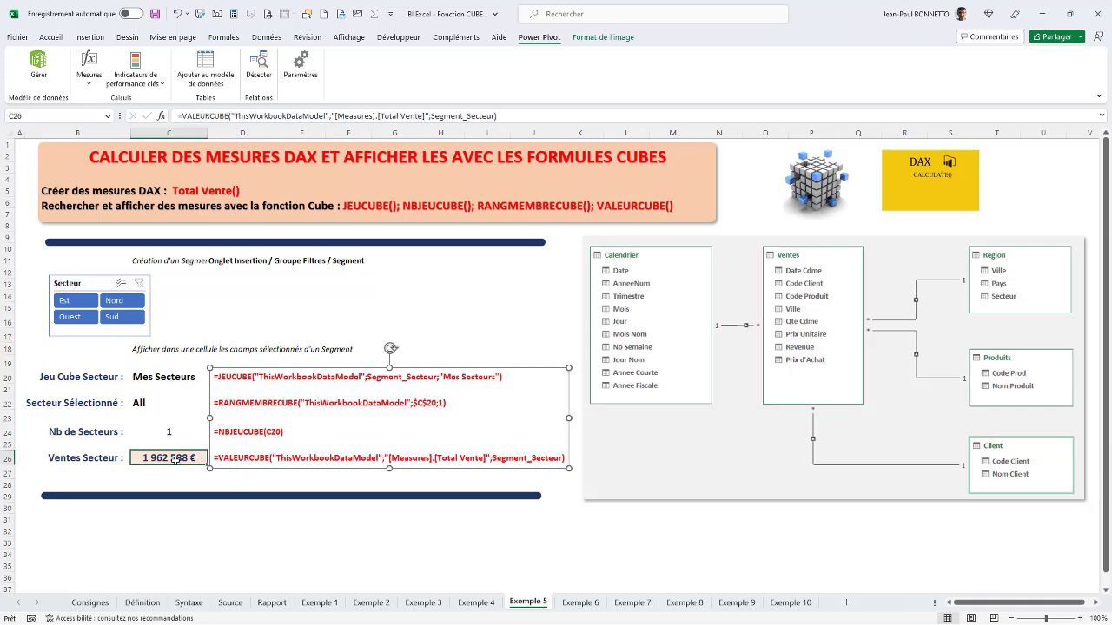
- Filter the Secteur slicer to Est and add Nord, checking the selected sector, sector count and sales cells
click(69, 301)
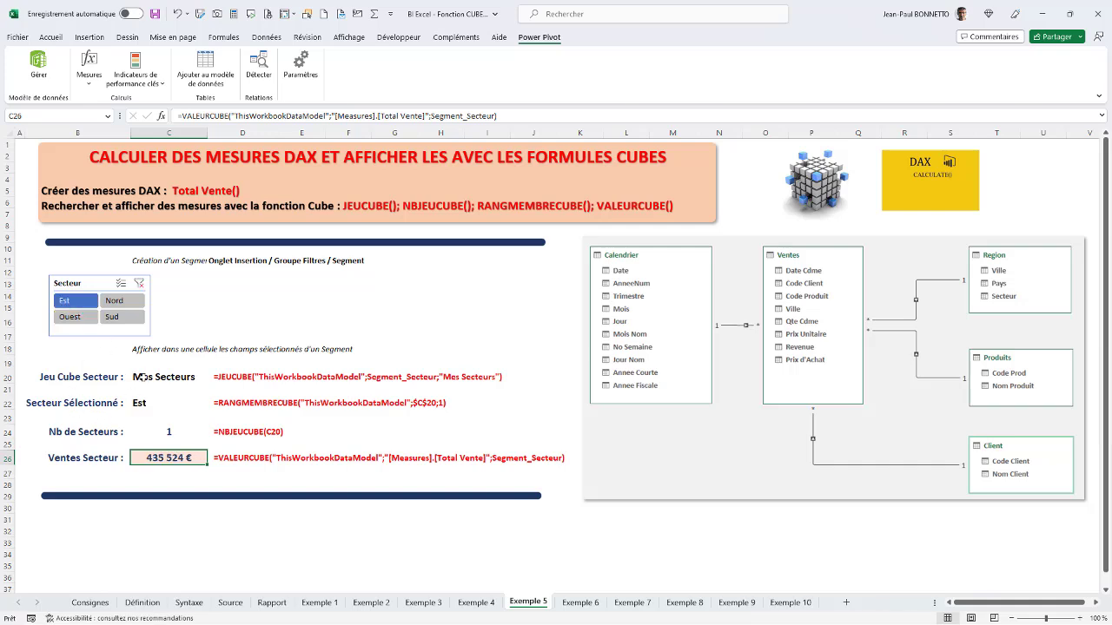
click(149, 402)
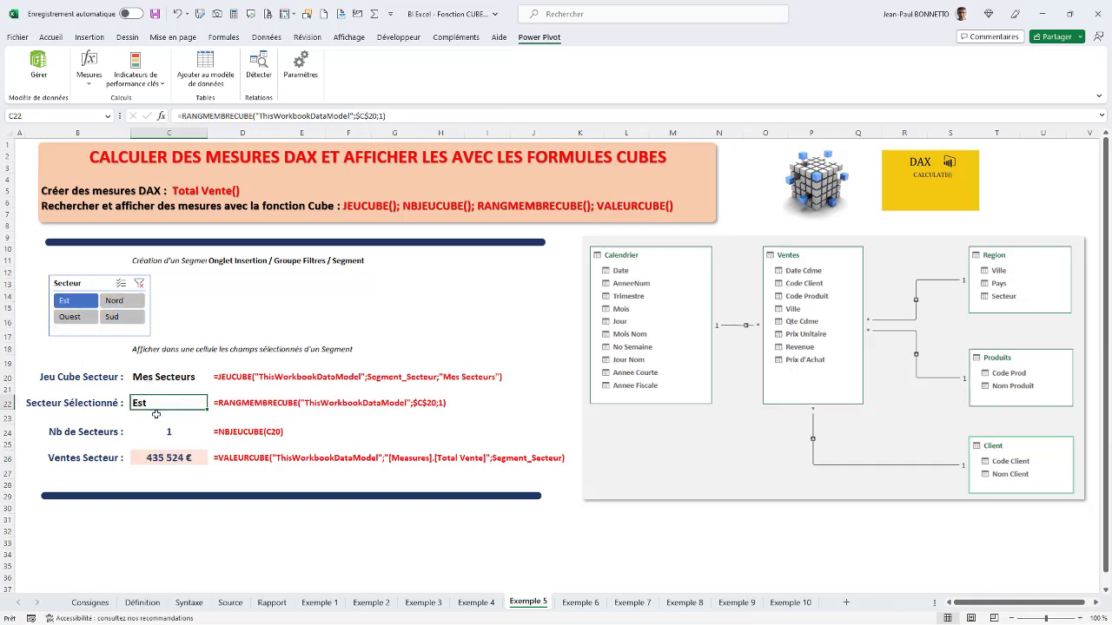
click(163, 431)
ctrl+click(113, 300)
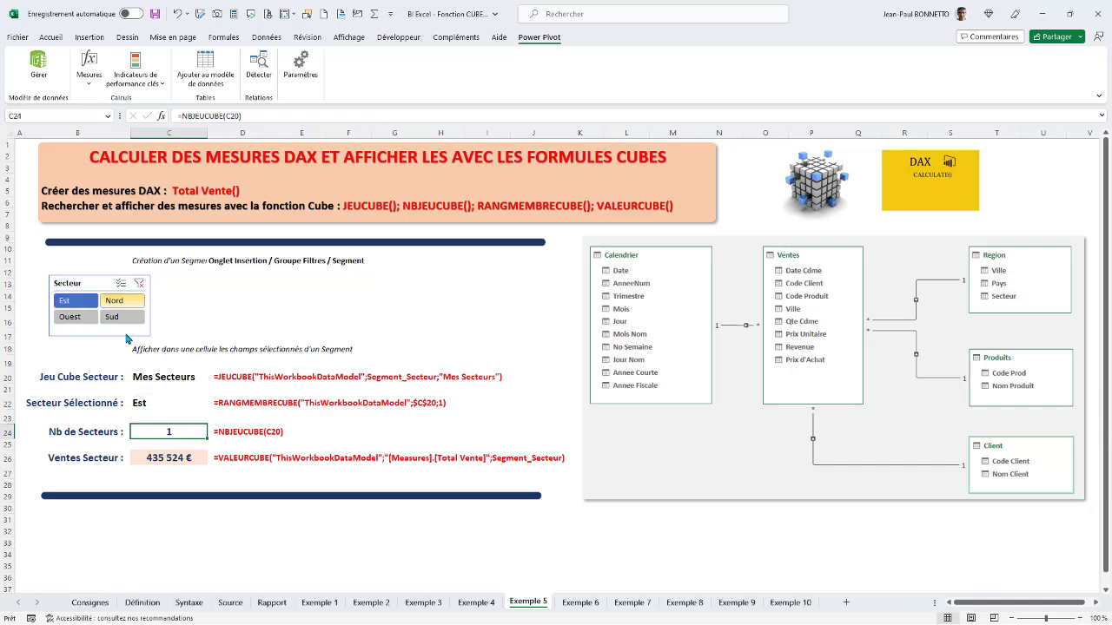
click(171, 457)
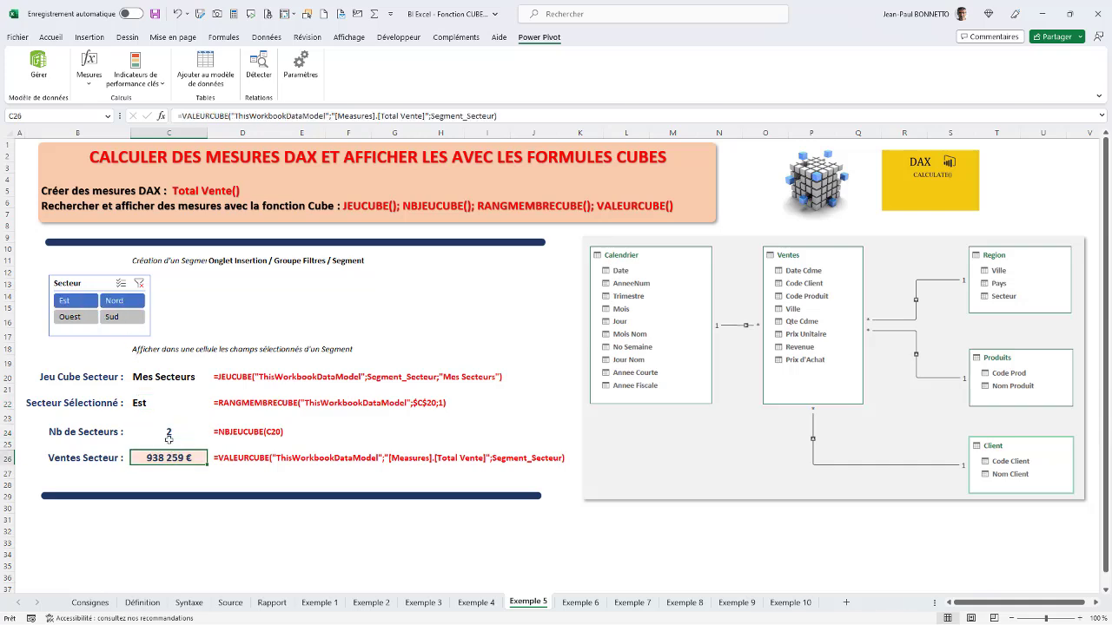
click(163, 432)
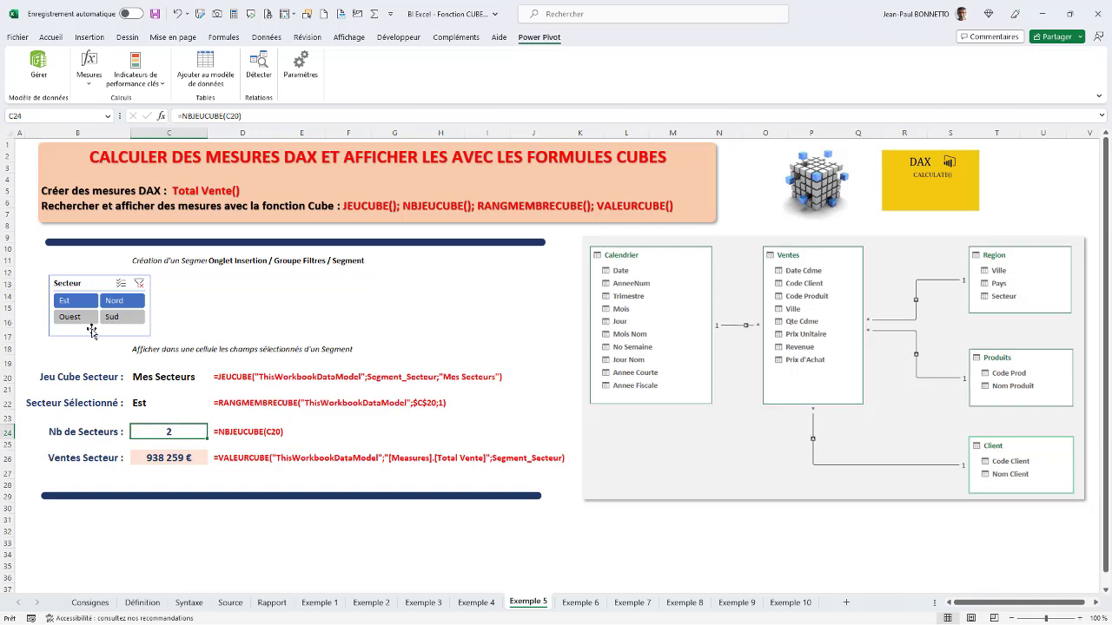
- Switch the Secteur slicer to Ouest and back to Est, and add Nord and Ouest to the selection
click(69, 317)
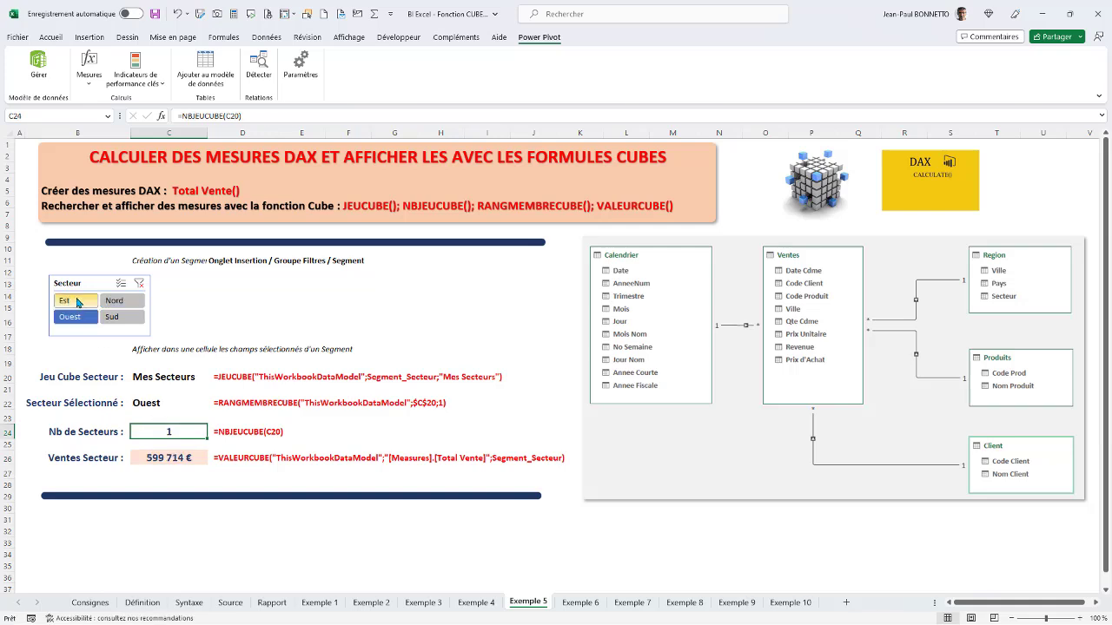
click(76, 302)
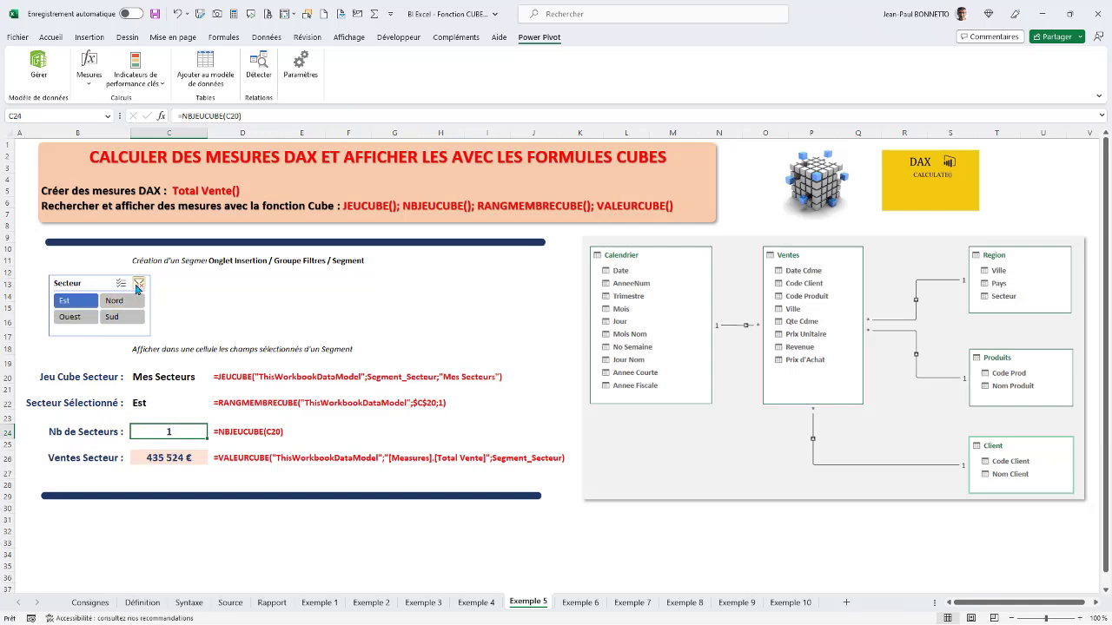
ctrl+click(114, 300)
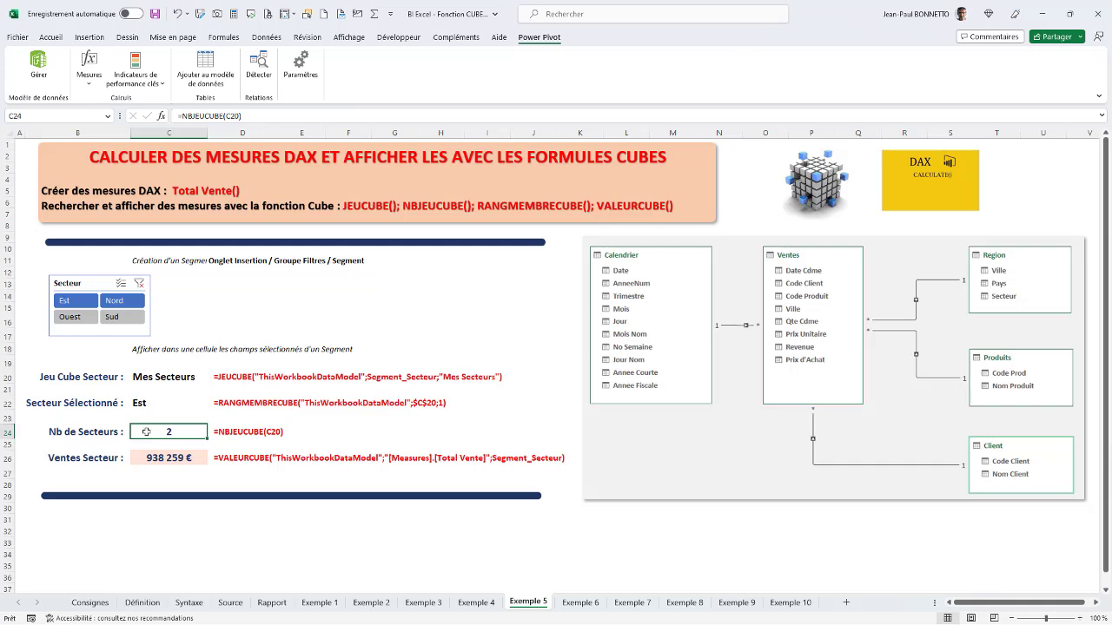
ctrl+click(81, 322)
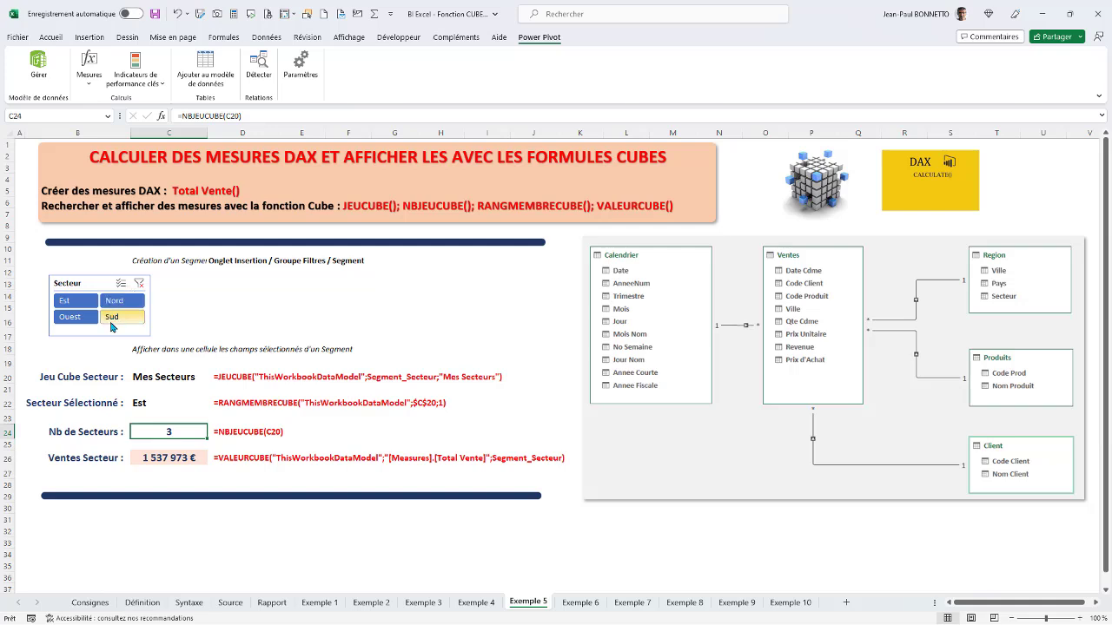
- Widen column C slightly on the Exemple 5 sheet so the slicer creation caption fits
click(234, 304)
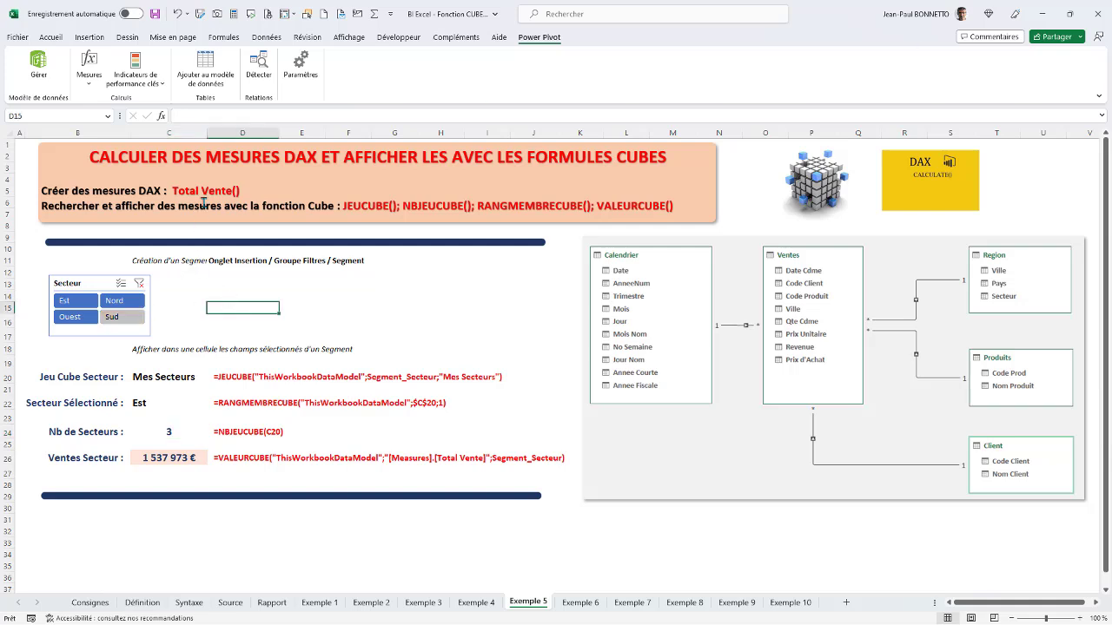
drag(207, 132, 219, 132)
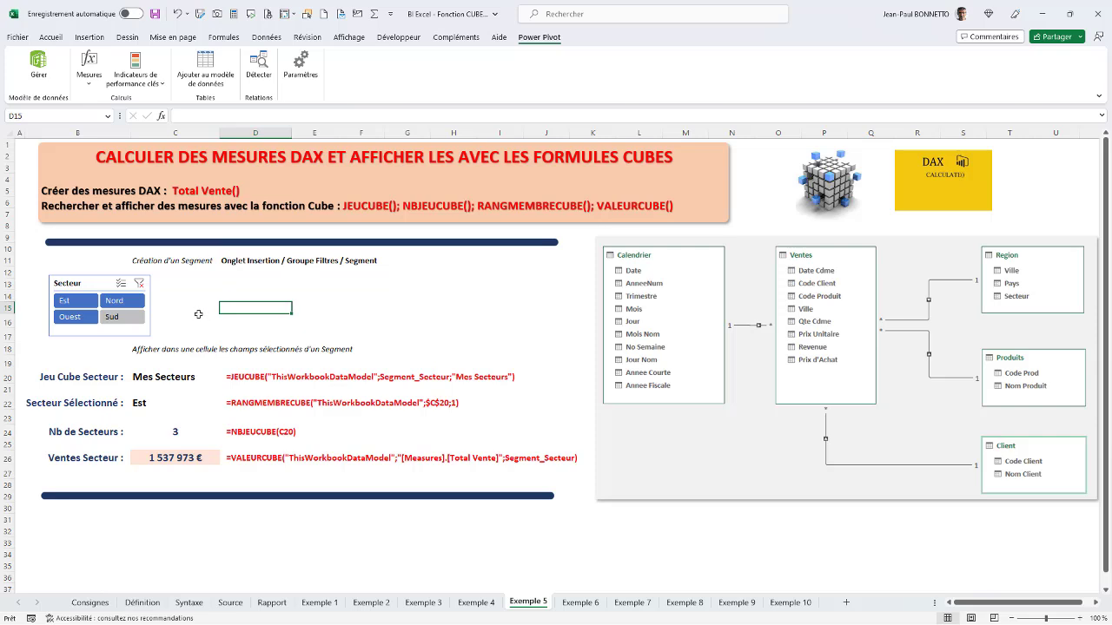
ctrl+click(107, 307)
click(231, 294)
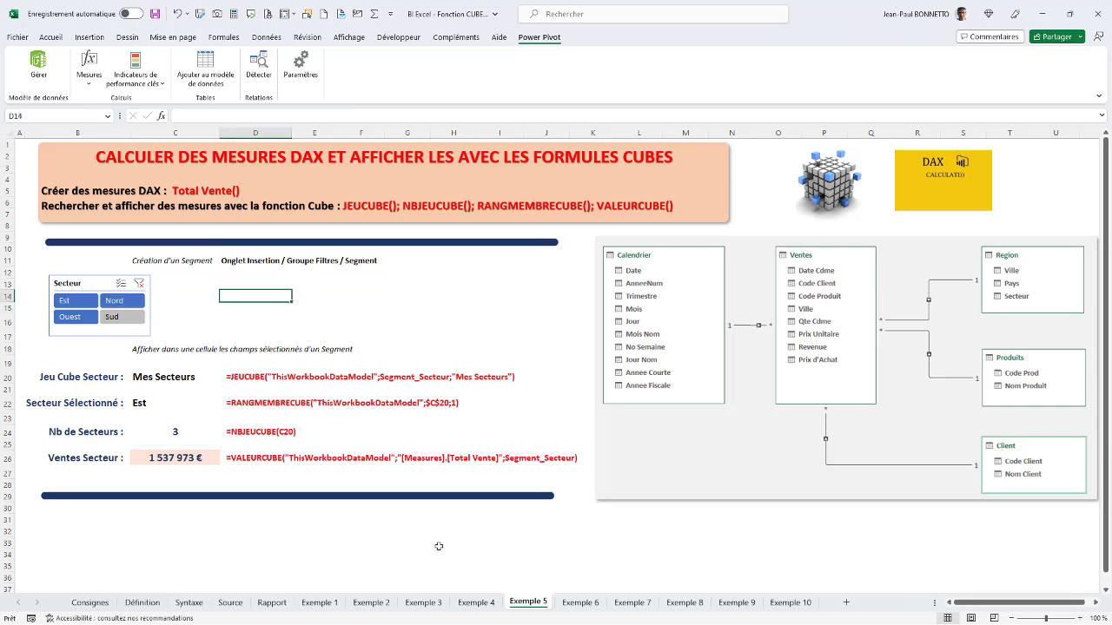
- Open the Exemple 6 sheet and clear the filter of its Secteur slicer
click(579, 602)
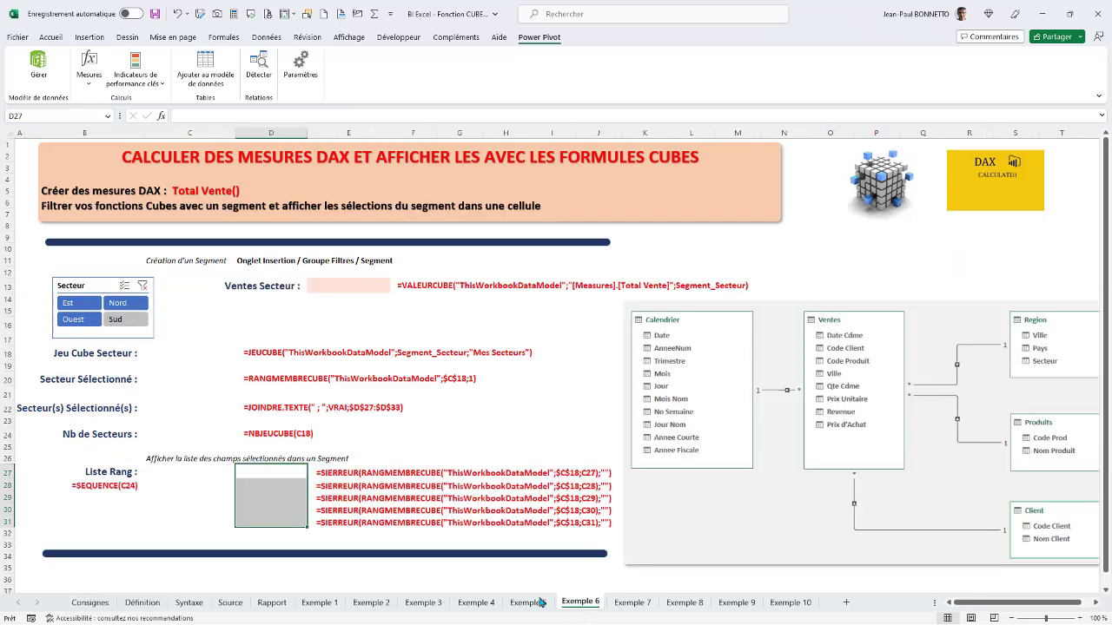
click(181, 367)
click(143, 285)
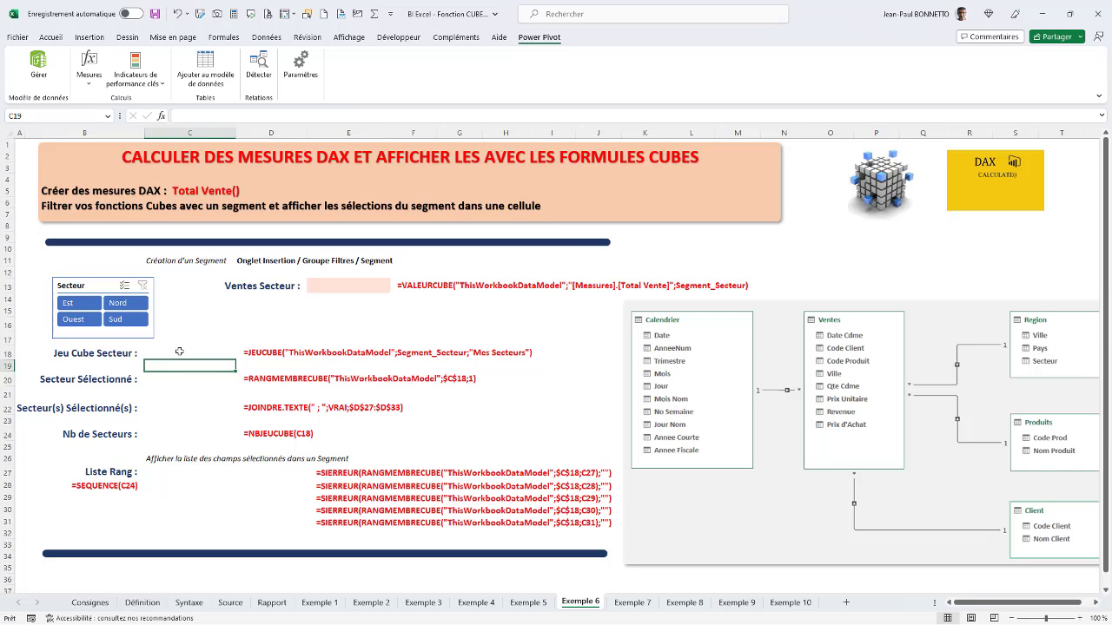
- Examine the empty result cells for the sector set, sector sales and ranked sector list, plus the Secteur slicer
click(179, 351)
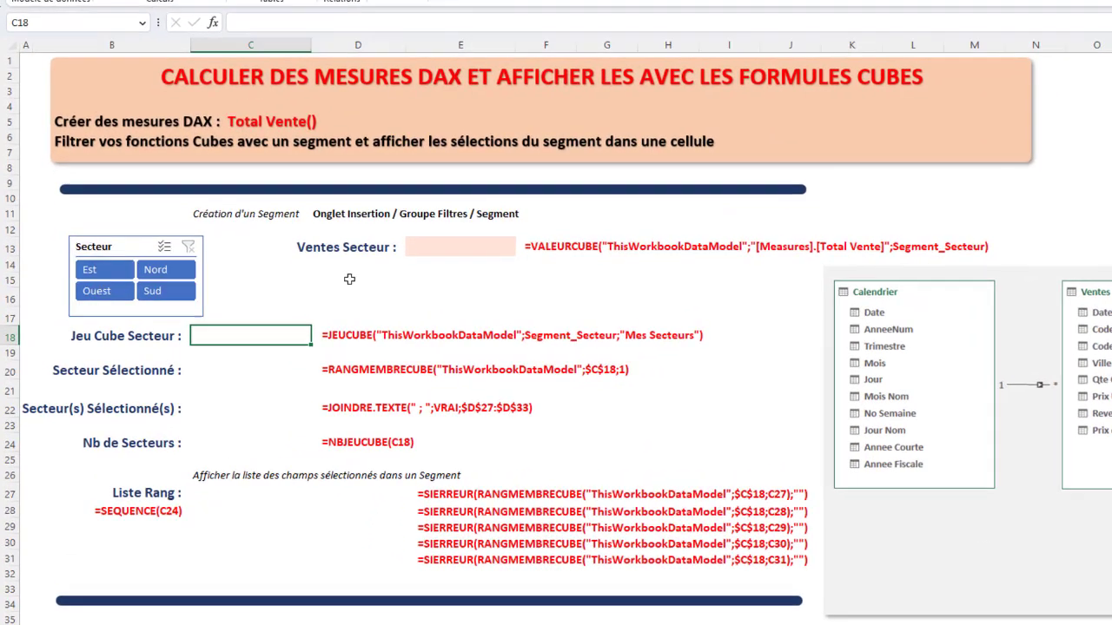
click(465, 246)
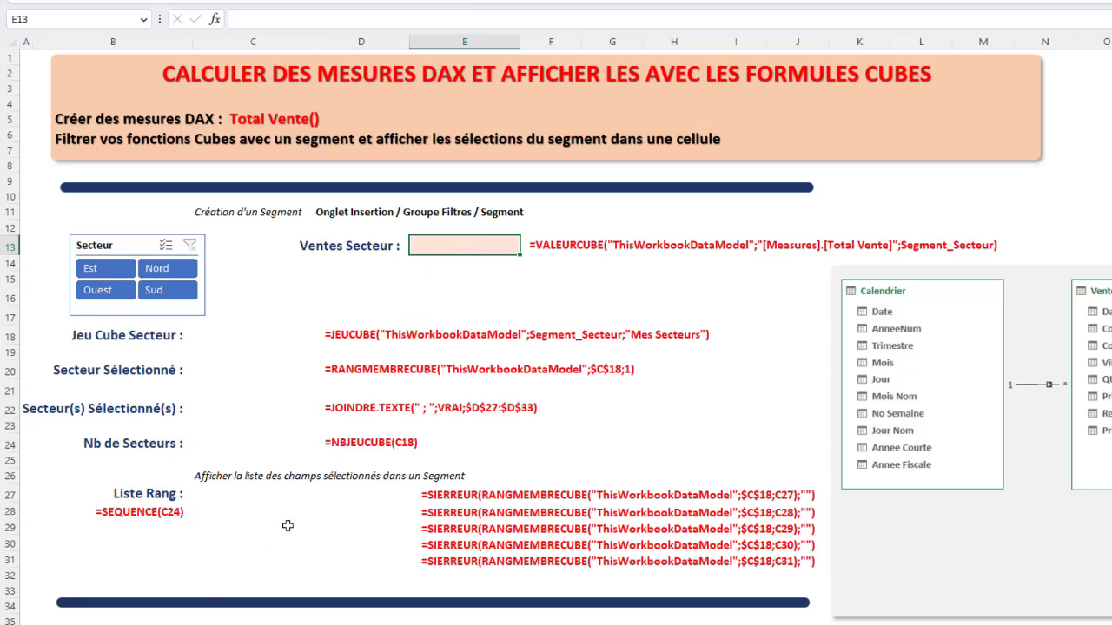
drag(326, 489, 323, 561)
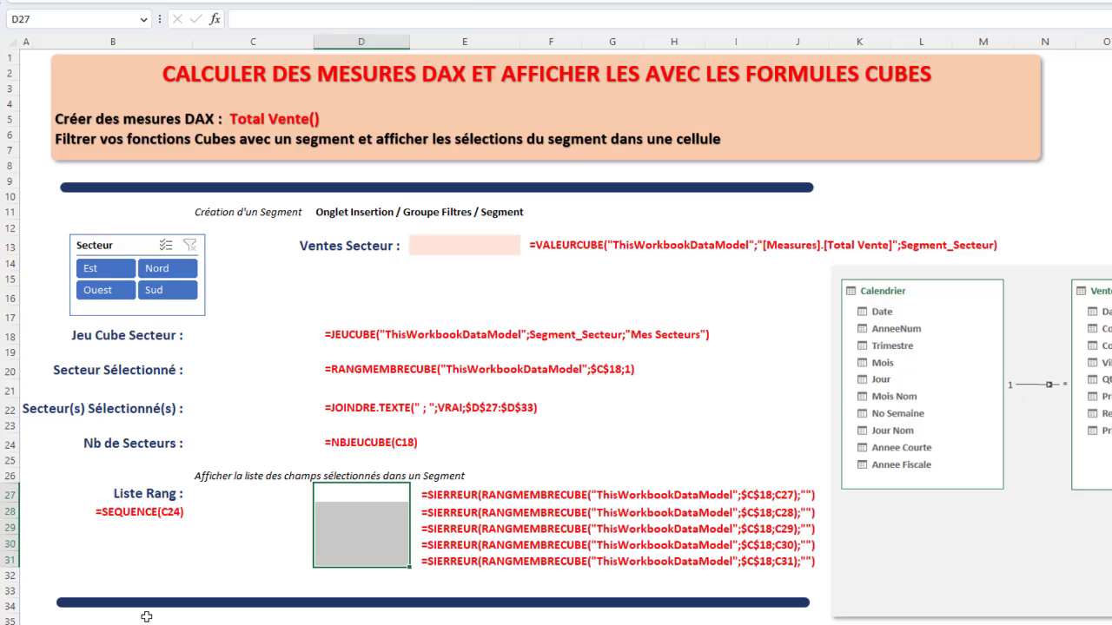
drag(238, 498, 242, 544)
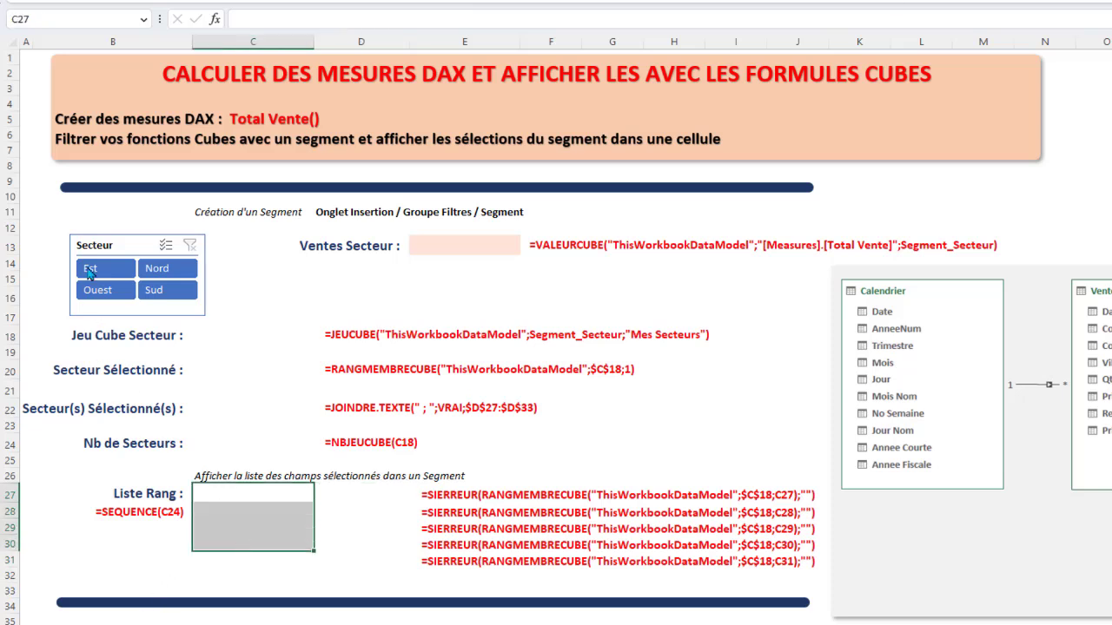
click(92, 268)
click(135, 245)
click(271, 279)
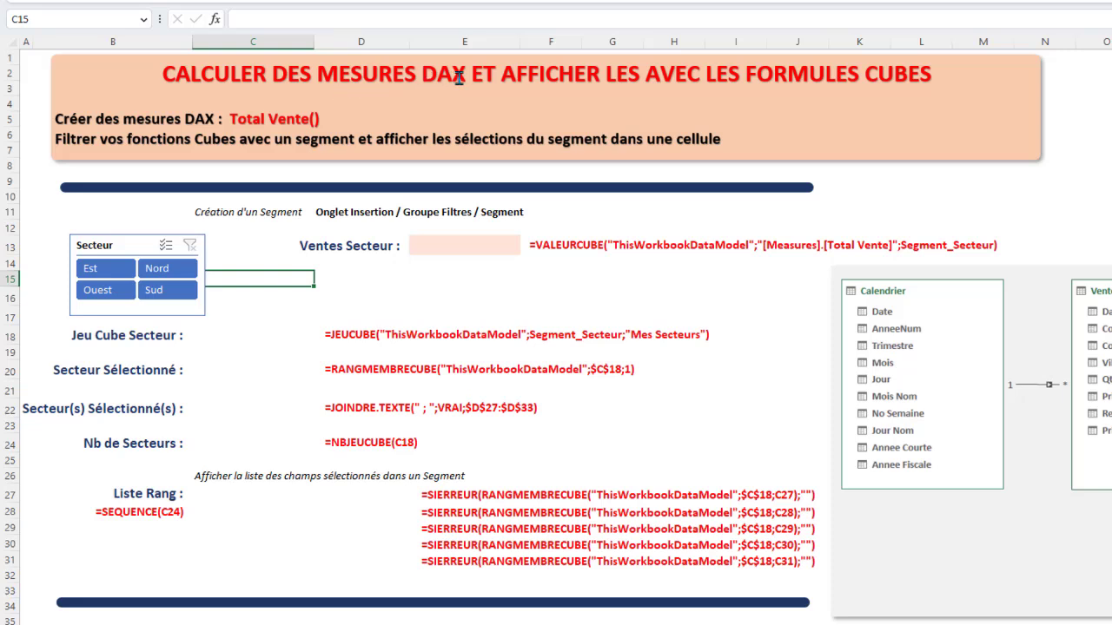
- Check the name to use in formulas in the Secteur slicer's settings and leave them without changes
right_click(129, 245)
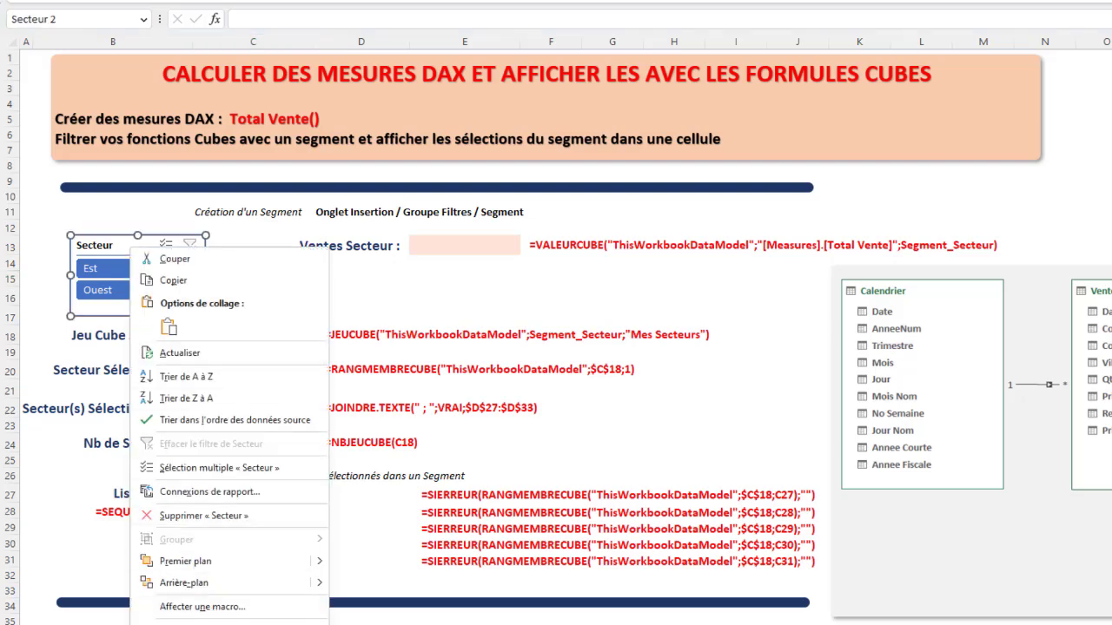
click(200, 624)
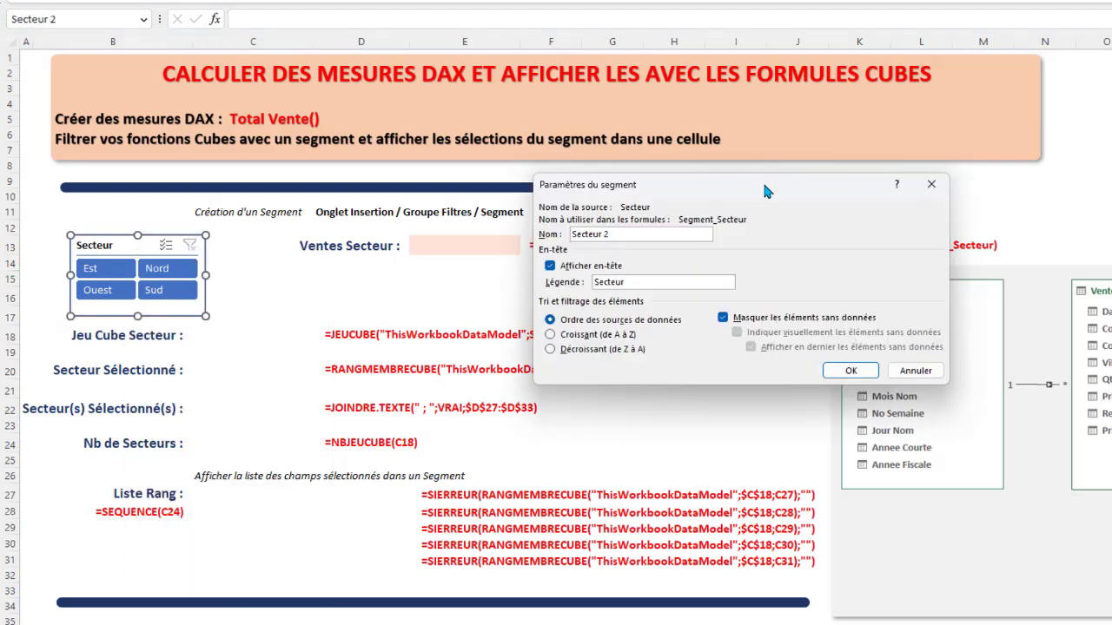
drag(764, 190, 492, 302)
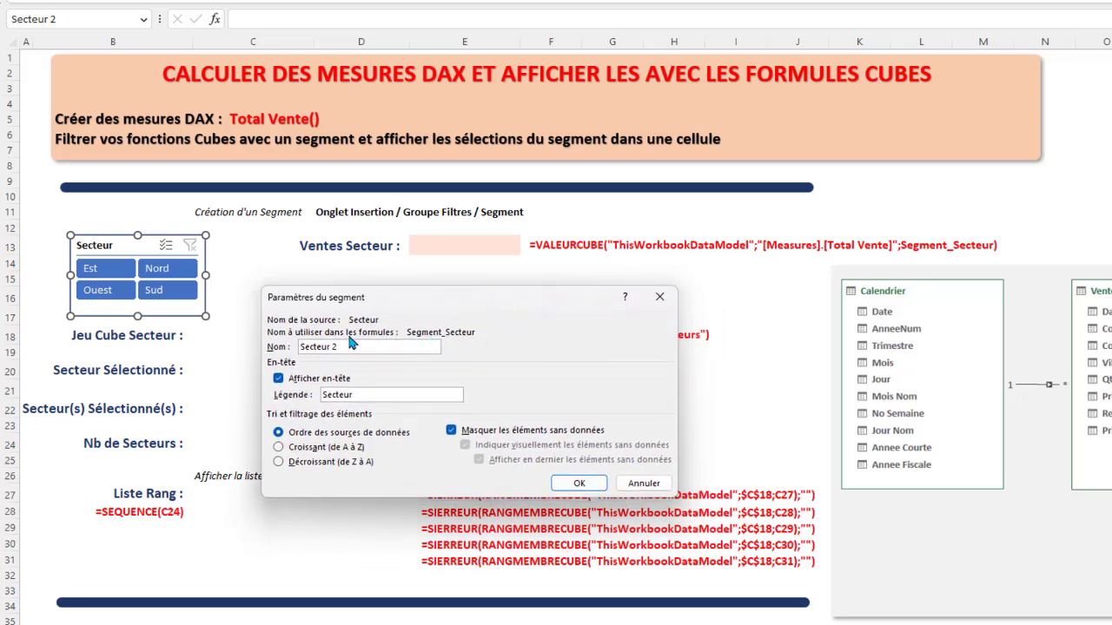
click(299, 346)
click(644, 483)
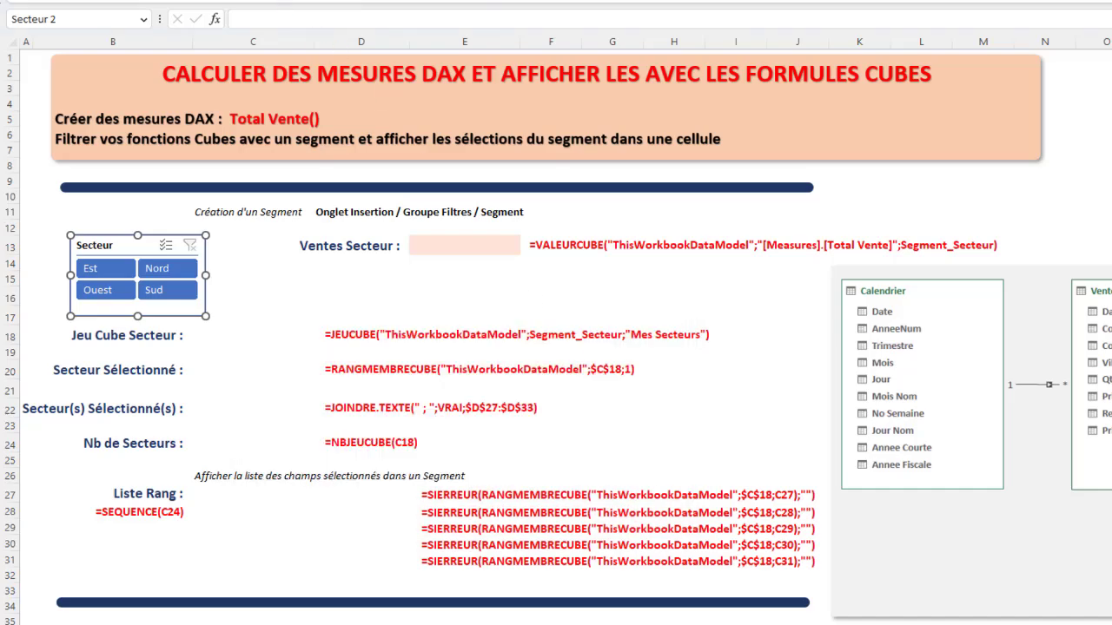
- Look up the Segment_Secteur slicer names in the Name Manager, widening its name column to read them in full
click(423, 69)
drag(851, 172, 490, 216)
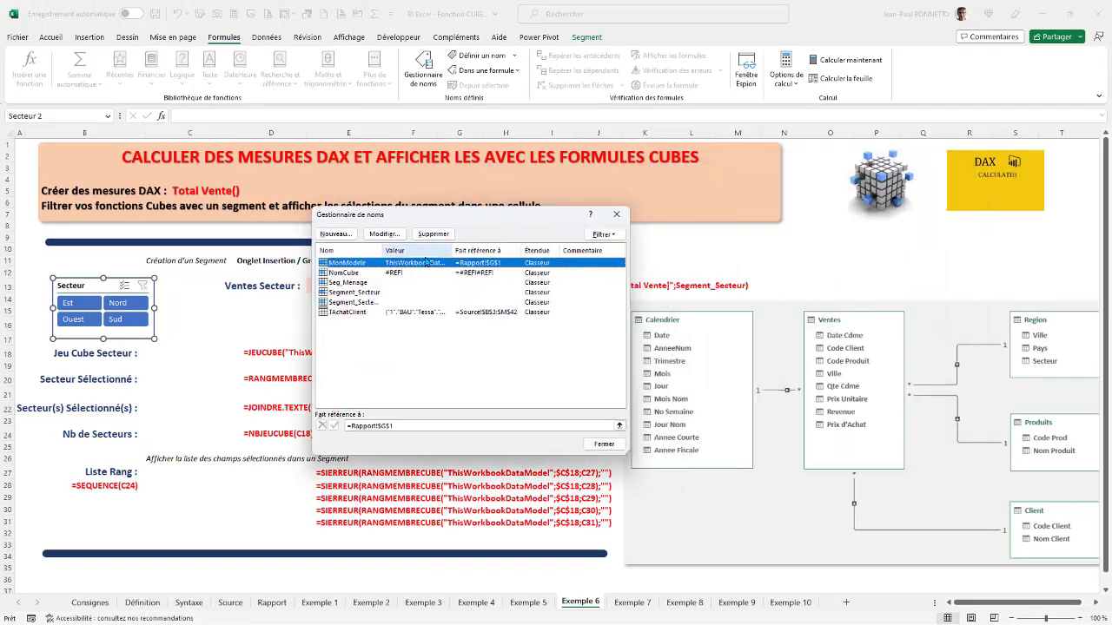
click(363, 295)
drag(384, 250, 434, 250)
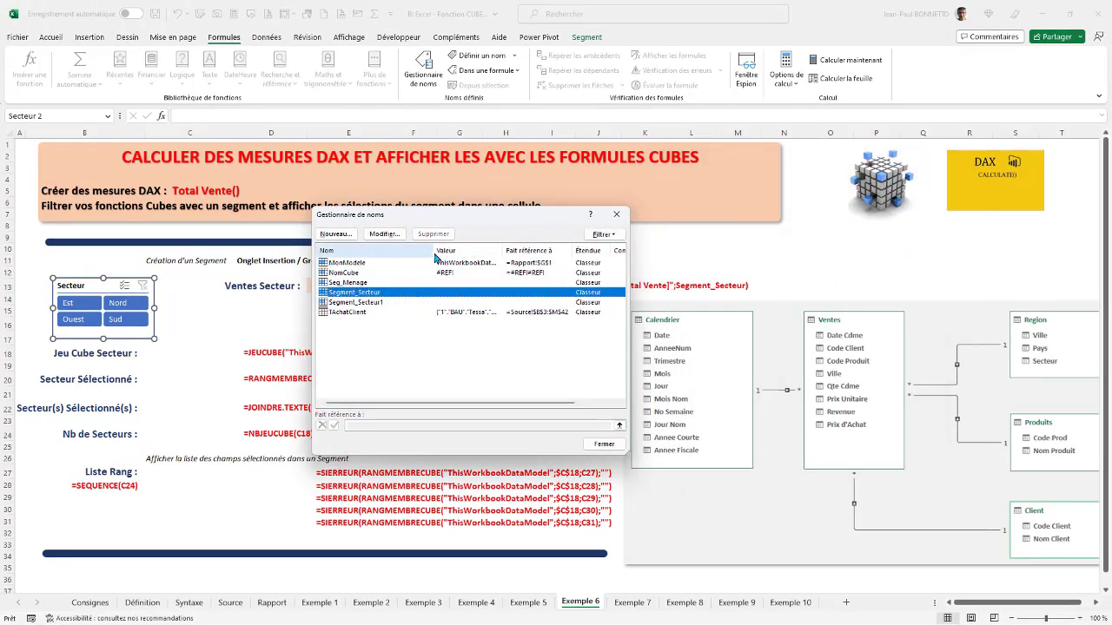
click(369, 303)
click(368, 297)
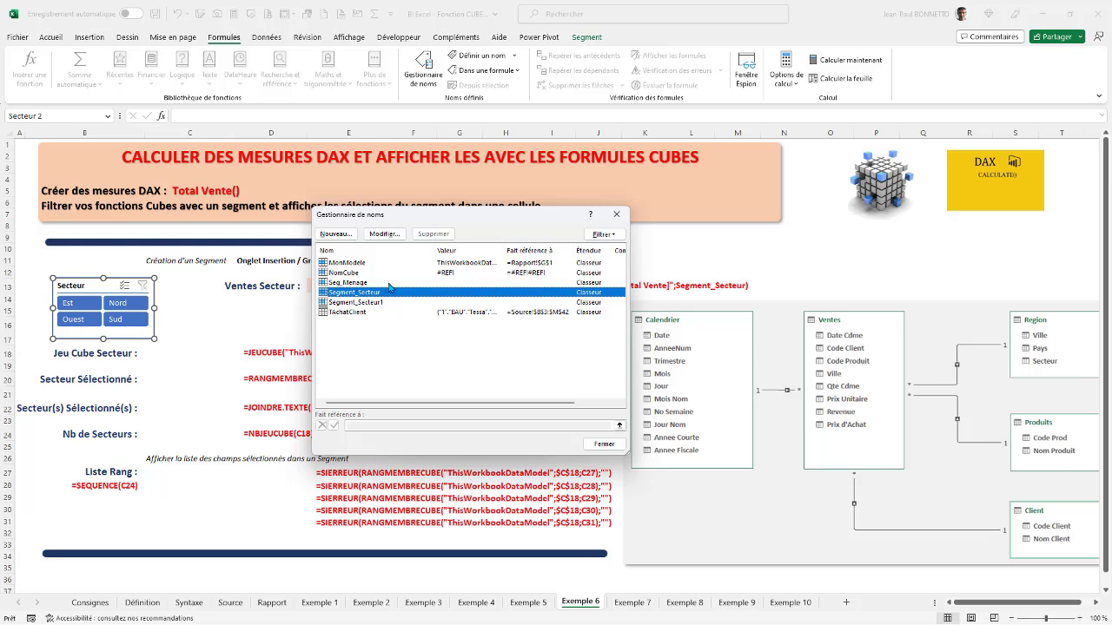
click(617, 214)
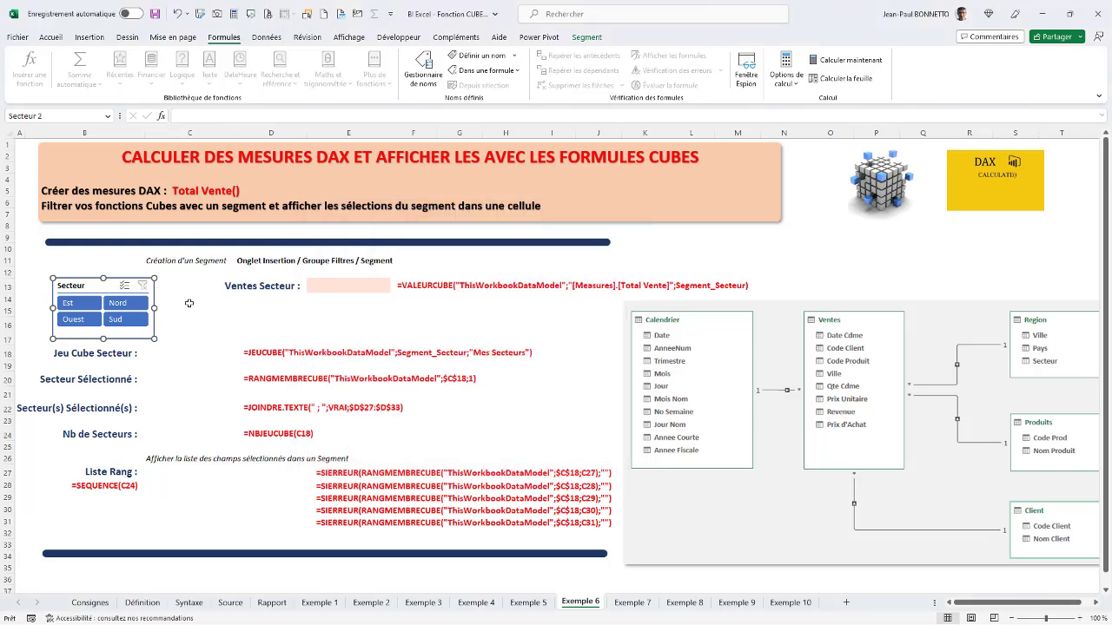
- Look up the Total Vente measure and the other DAX measures with their formulas in the measure manager, leaving them unchanged
click(190, 311)
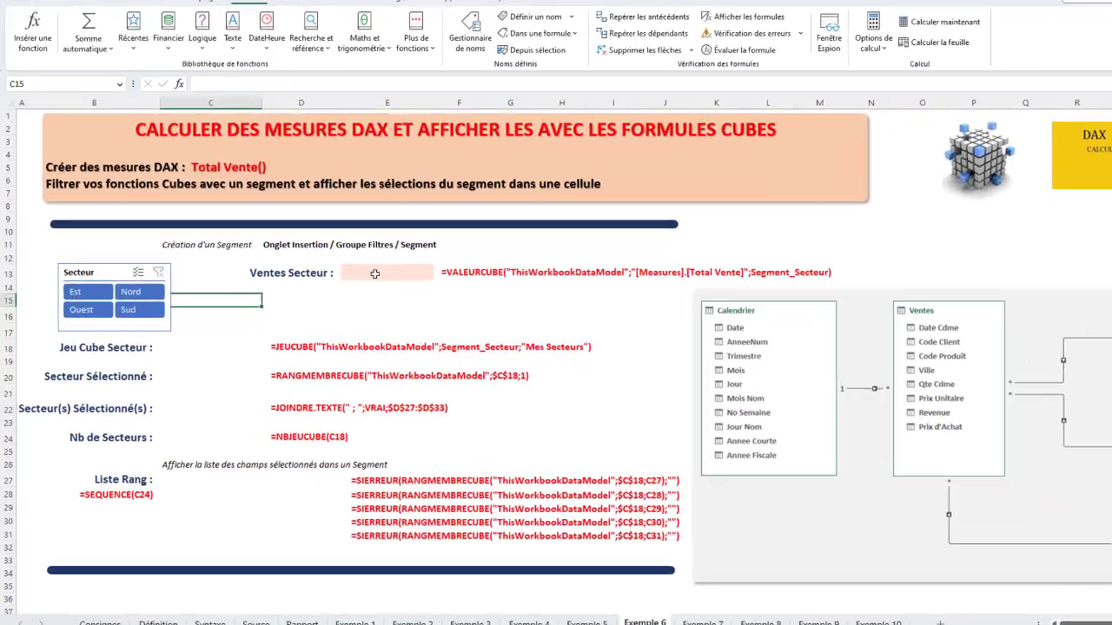
click(346, 284)
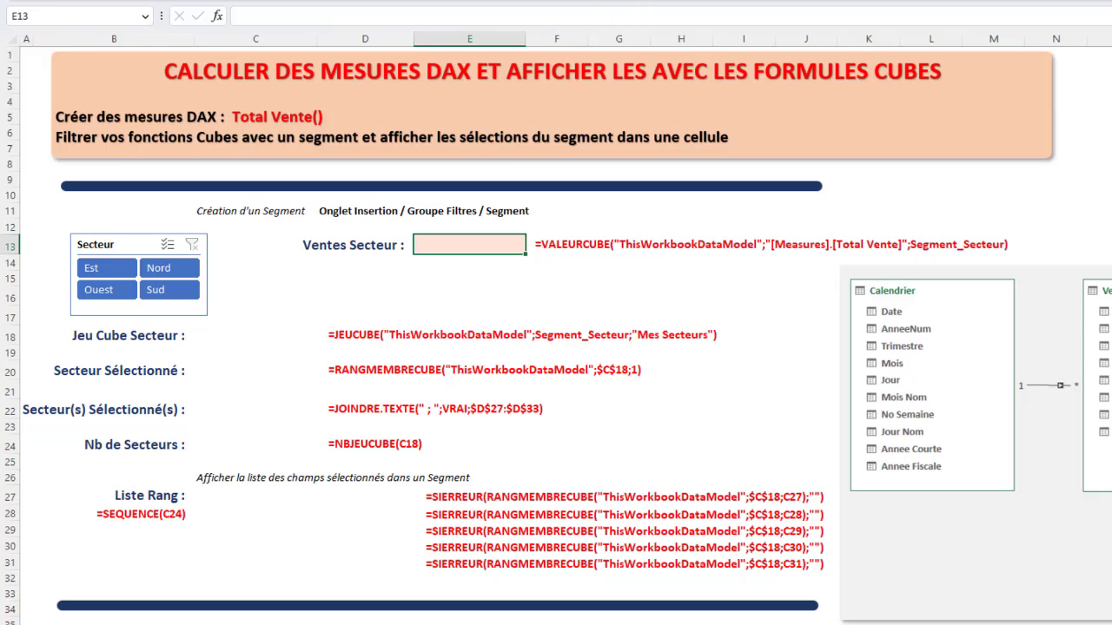
click(160, 19)
drag(687, 100, 347, 135)
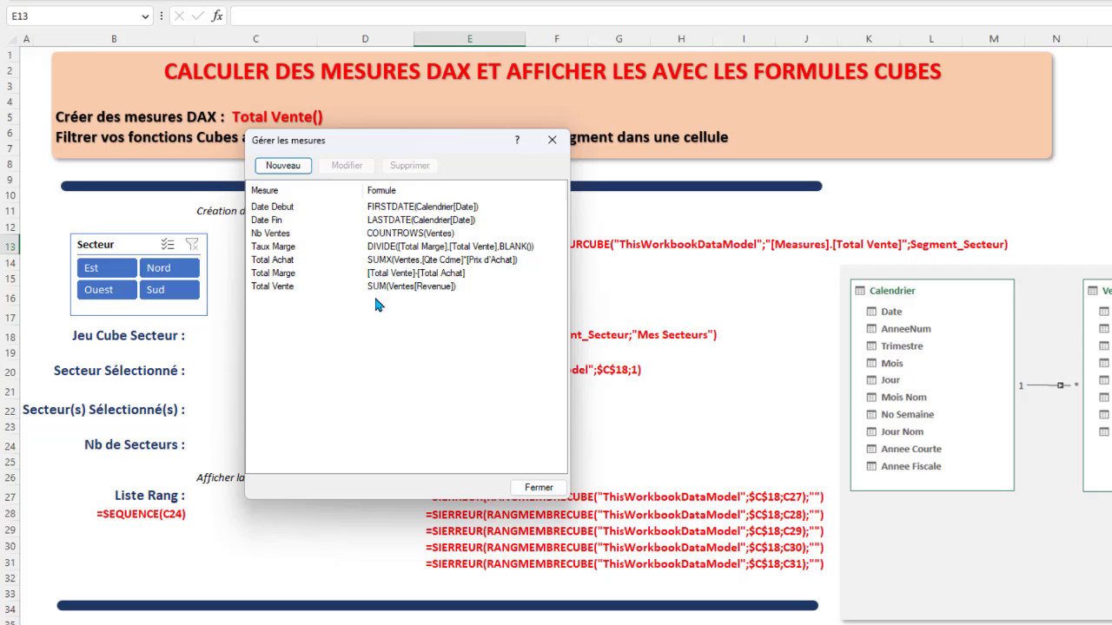
click(309, 289)
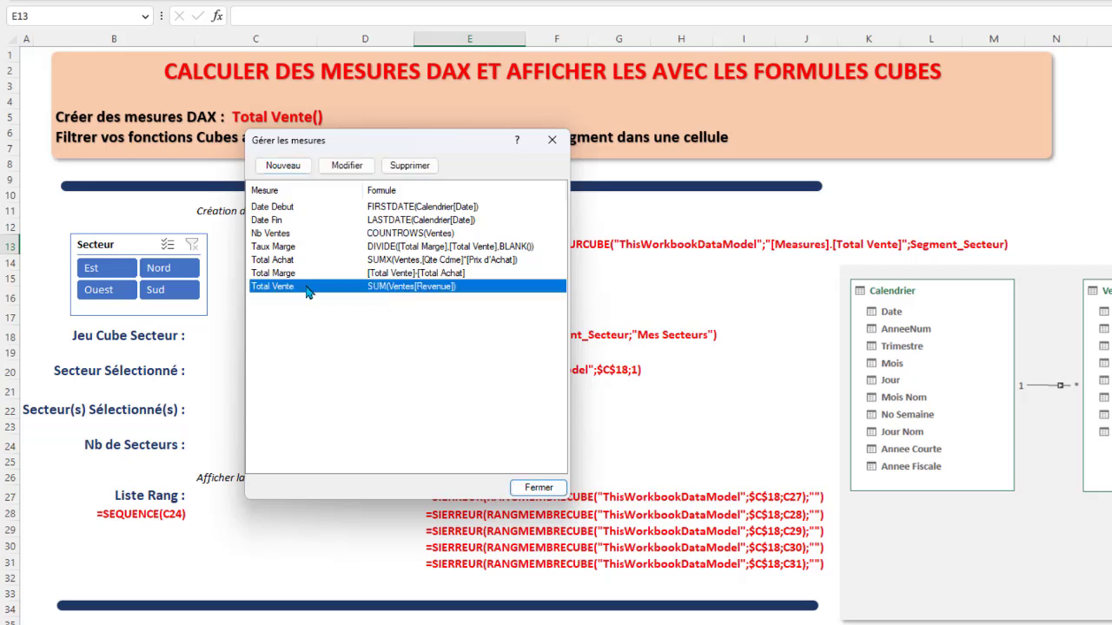
click(394, 274)
click(385, 261)
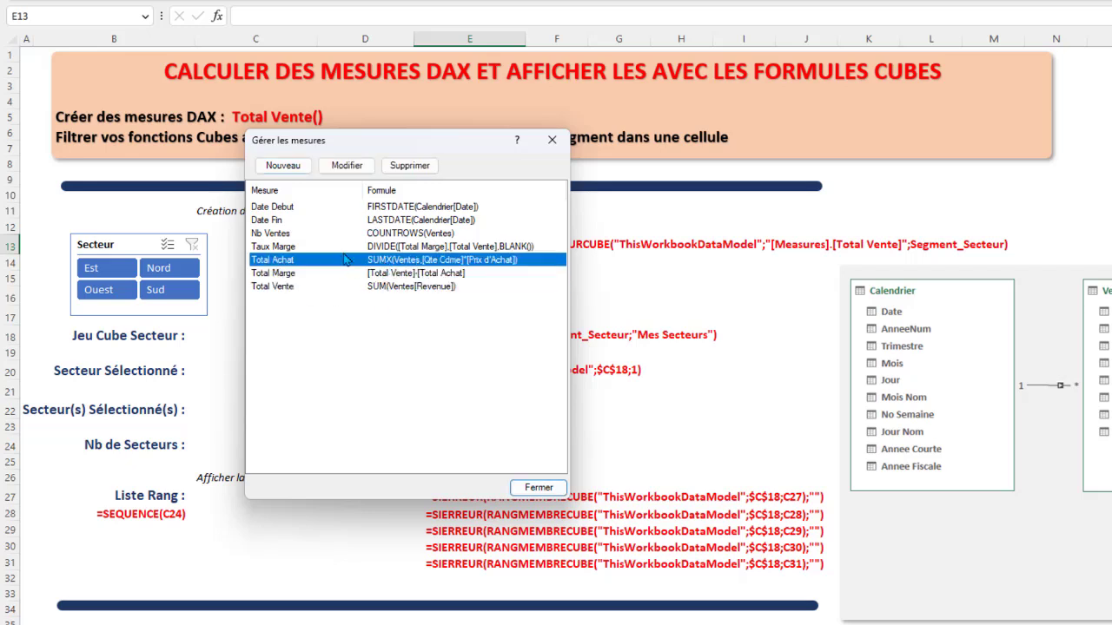
click(360, 247)
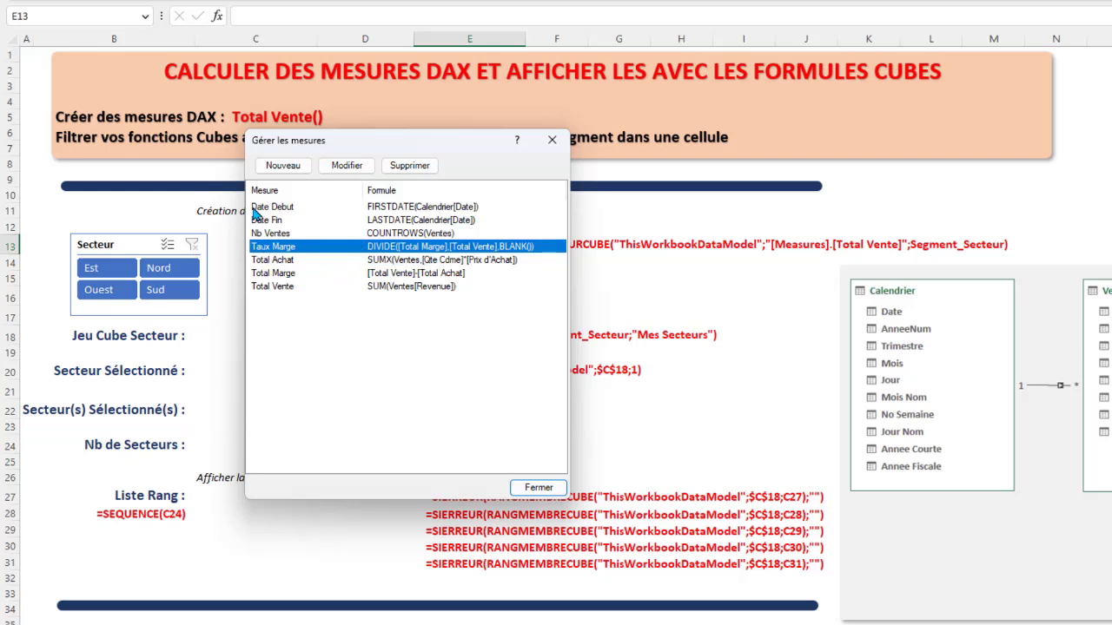
click(552, 140)
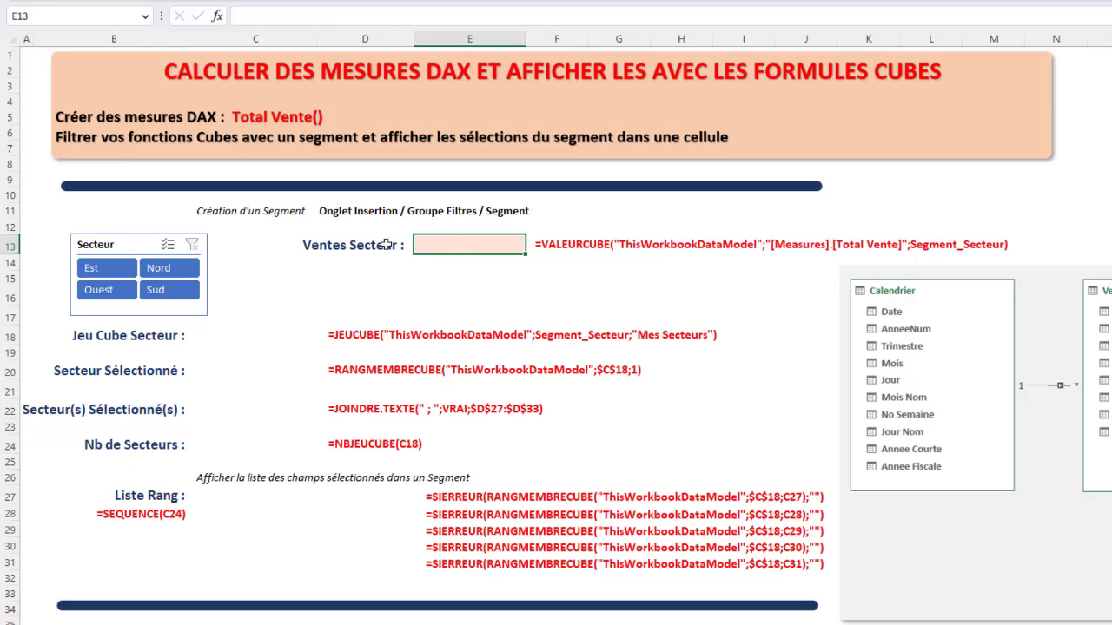
- Enter =VALEURCUBE("ThisWorkbookDataModel";"[Measures].[Total Vente]") in the Ventes Secteur cell E13
text(=)
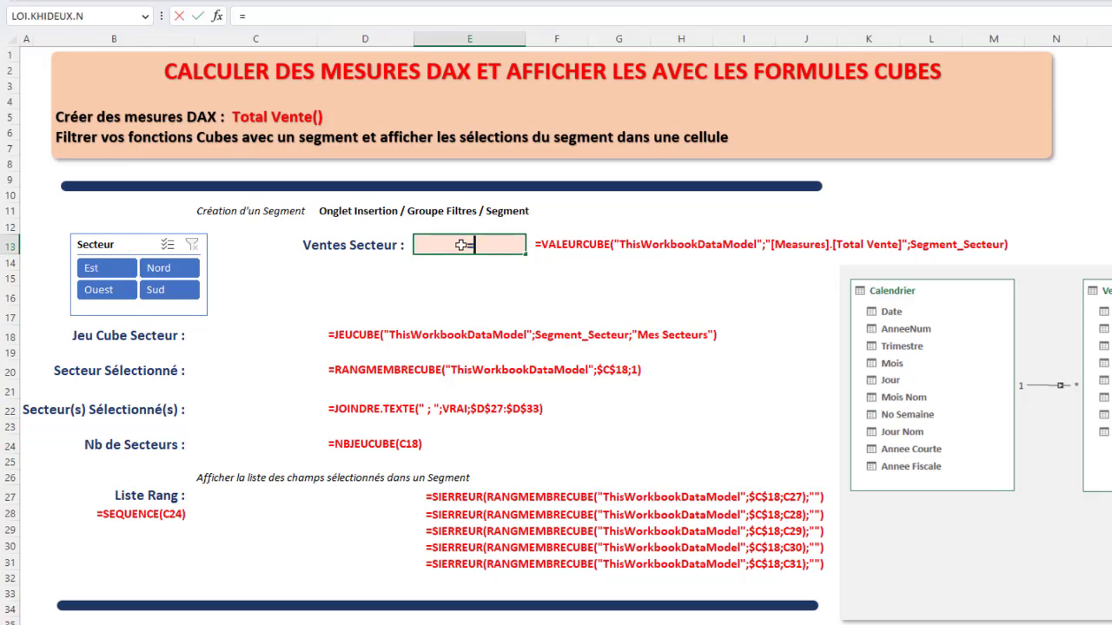
text(val)
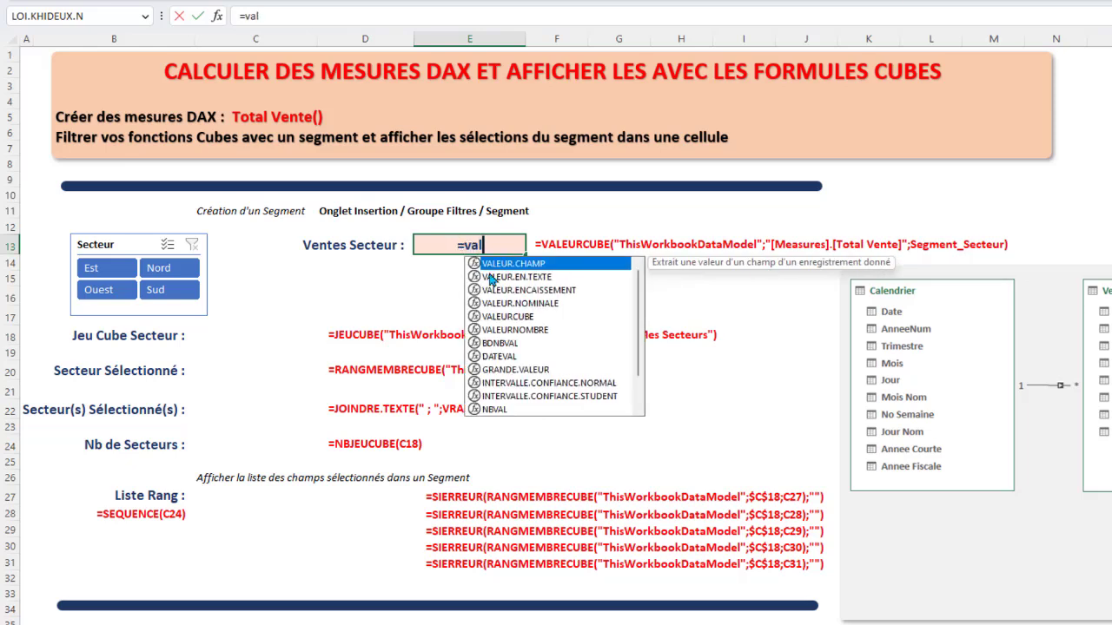
double_click(507, 317)
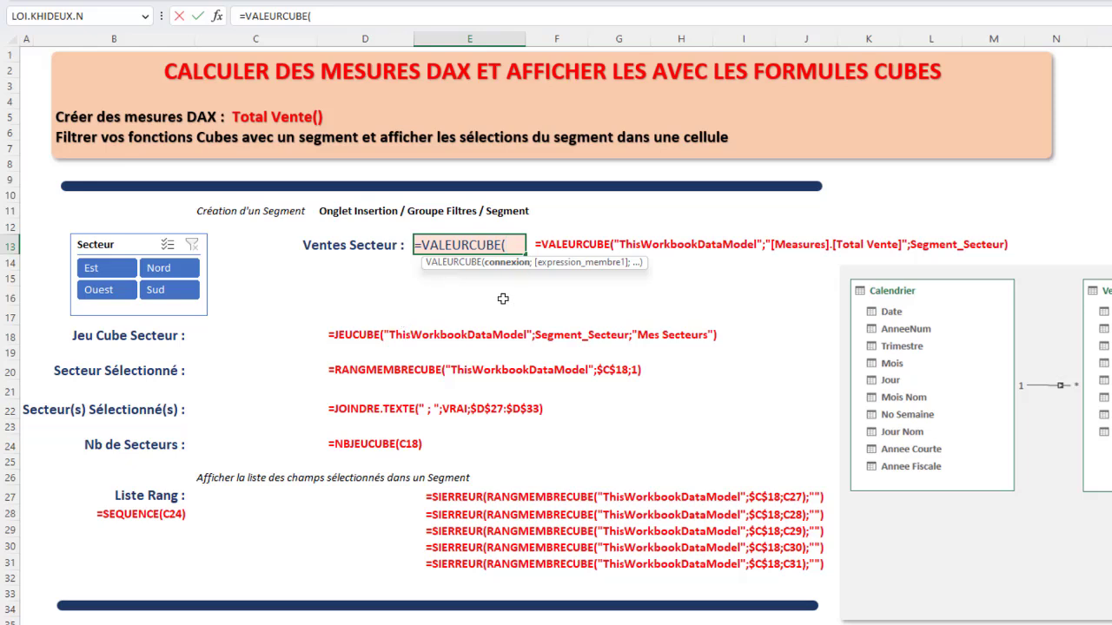
text(")
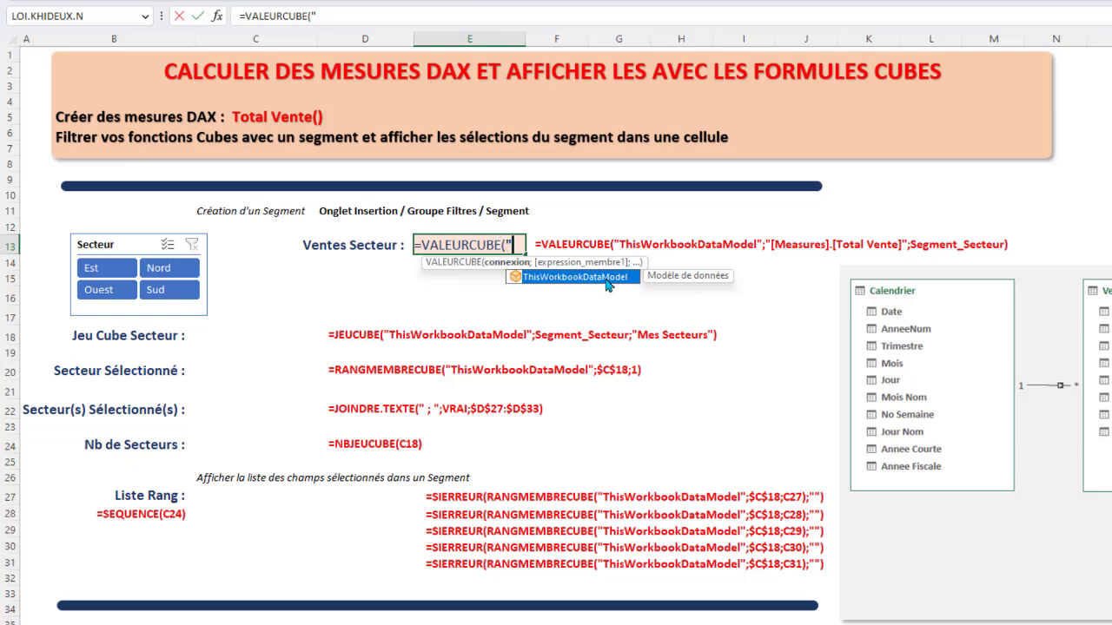
double_click(552, 278)
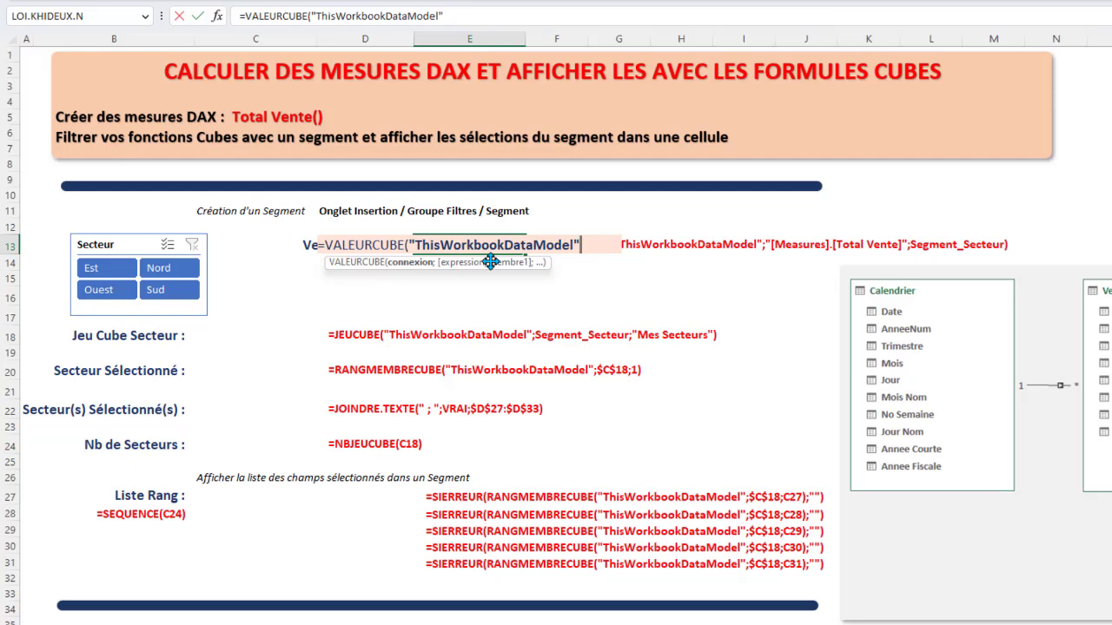
text(;)
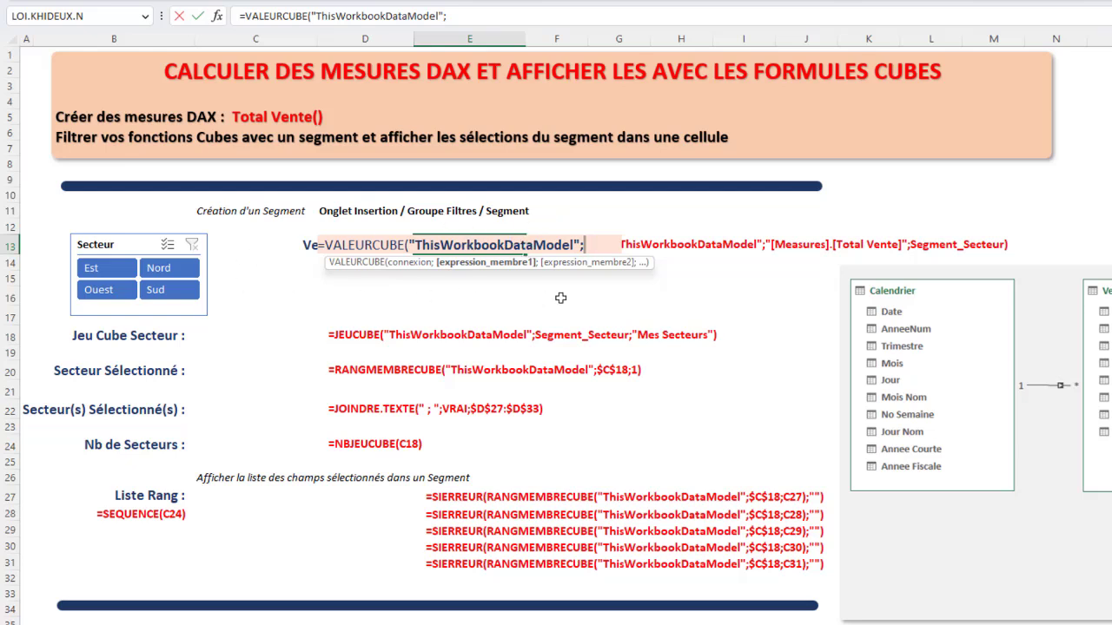
text(")
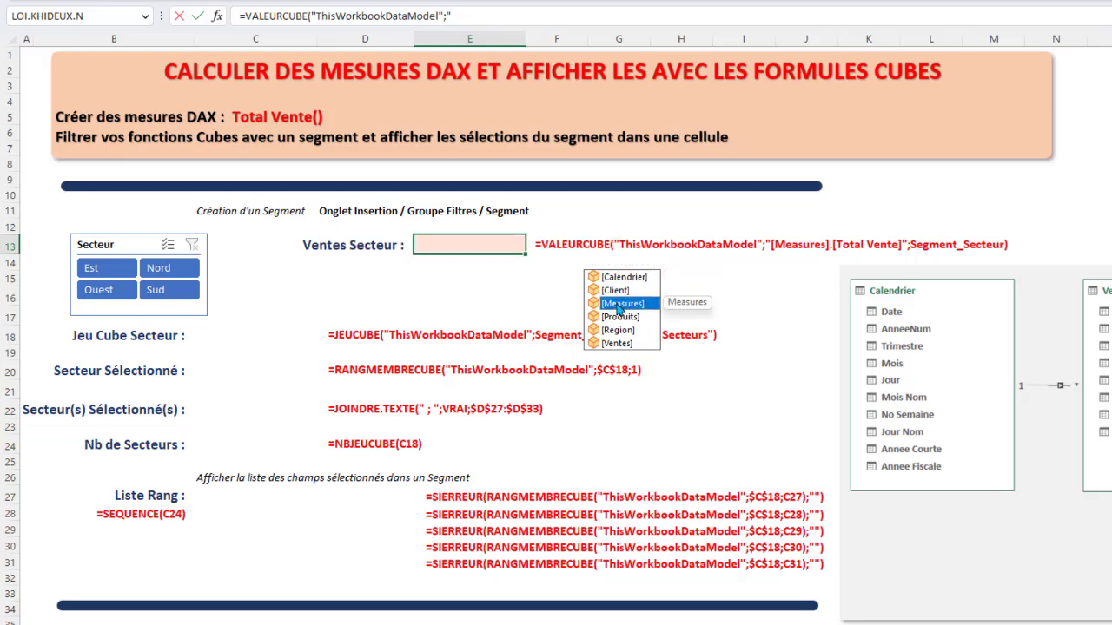
double_click(616, 303)
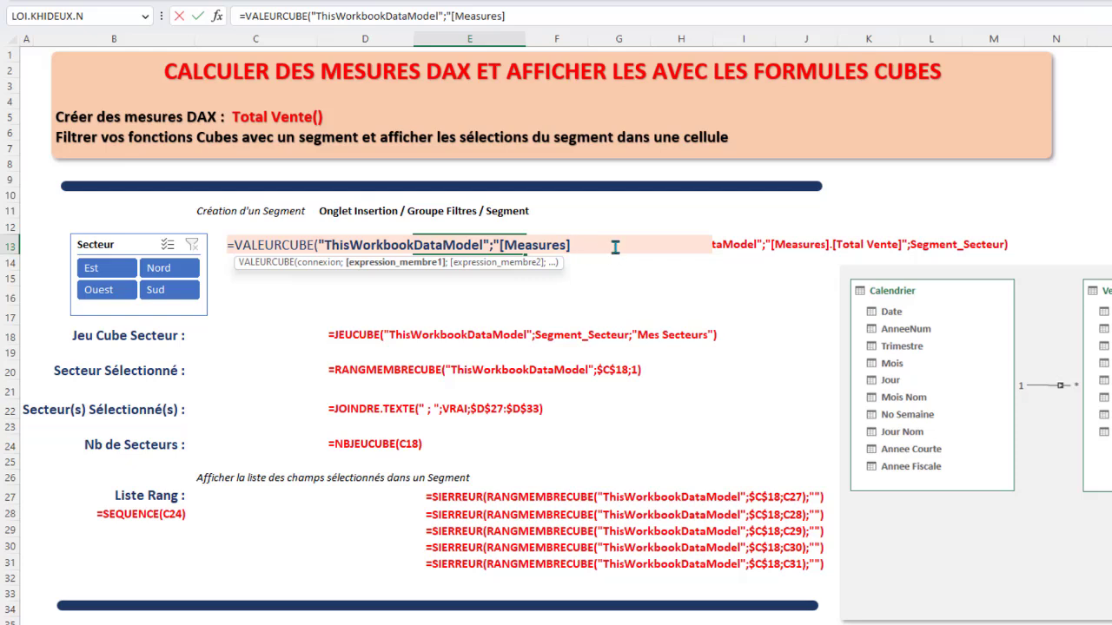
text(.)
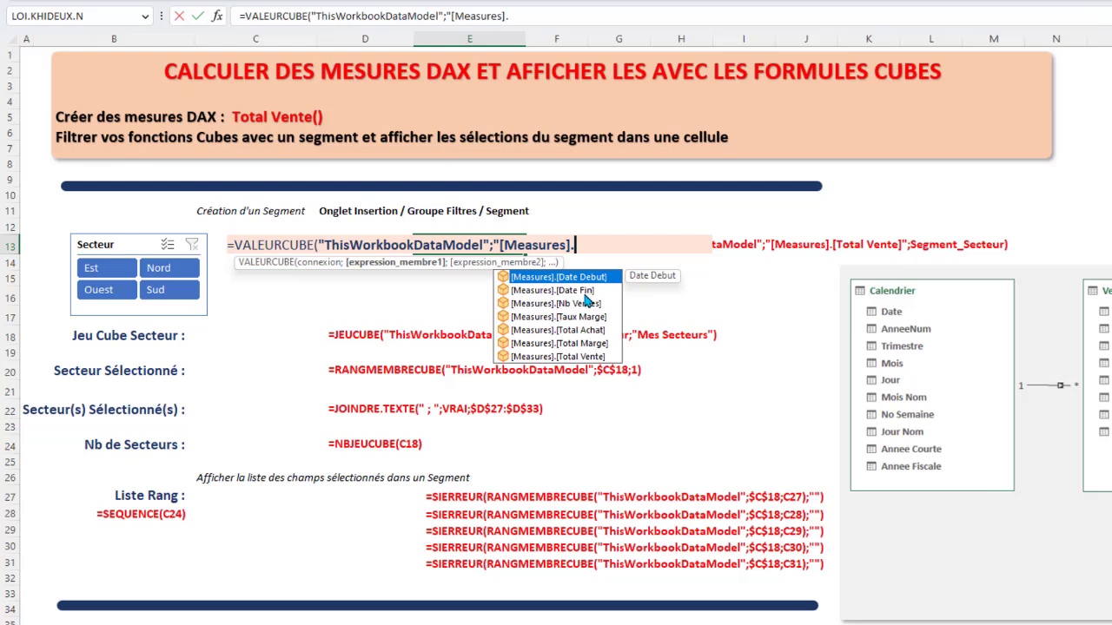
double_click(574, 358)
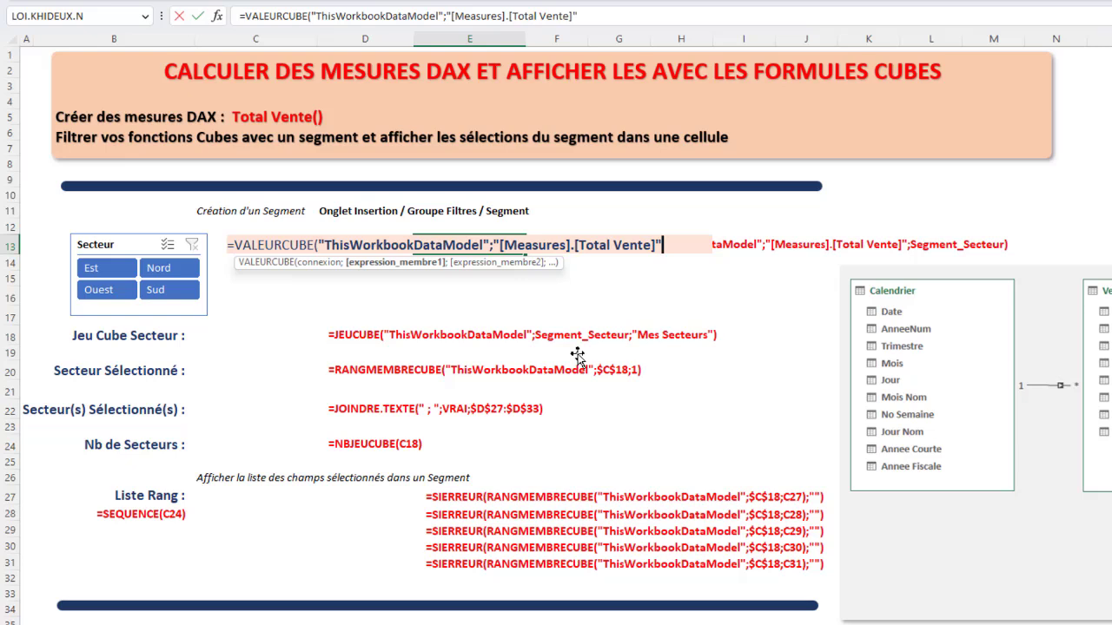
text())
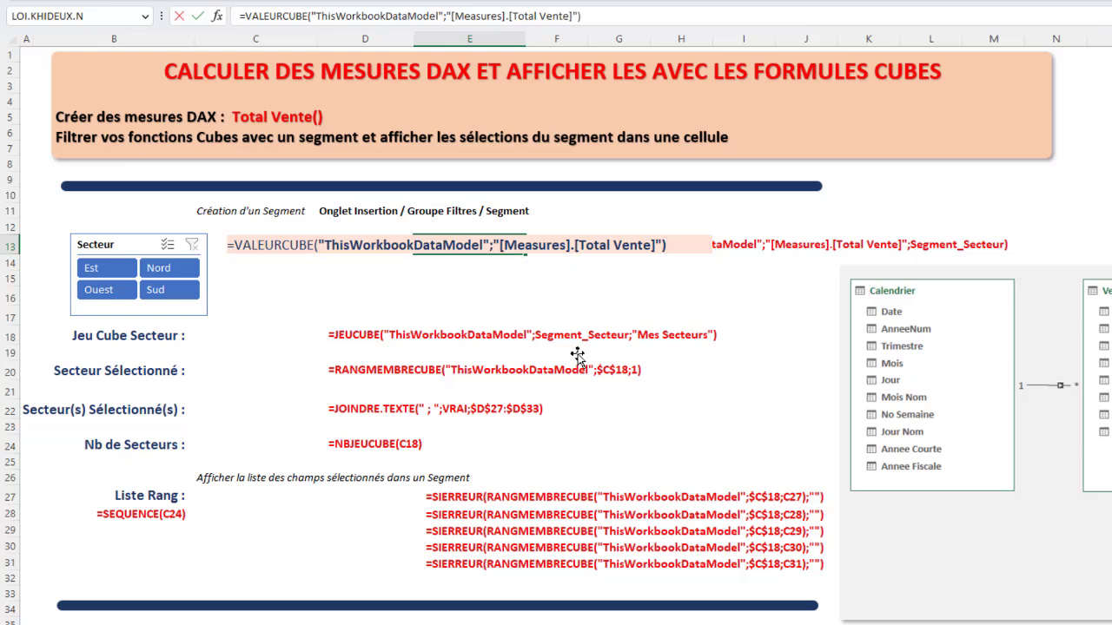
key(Return)
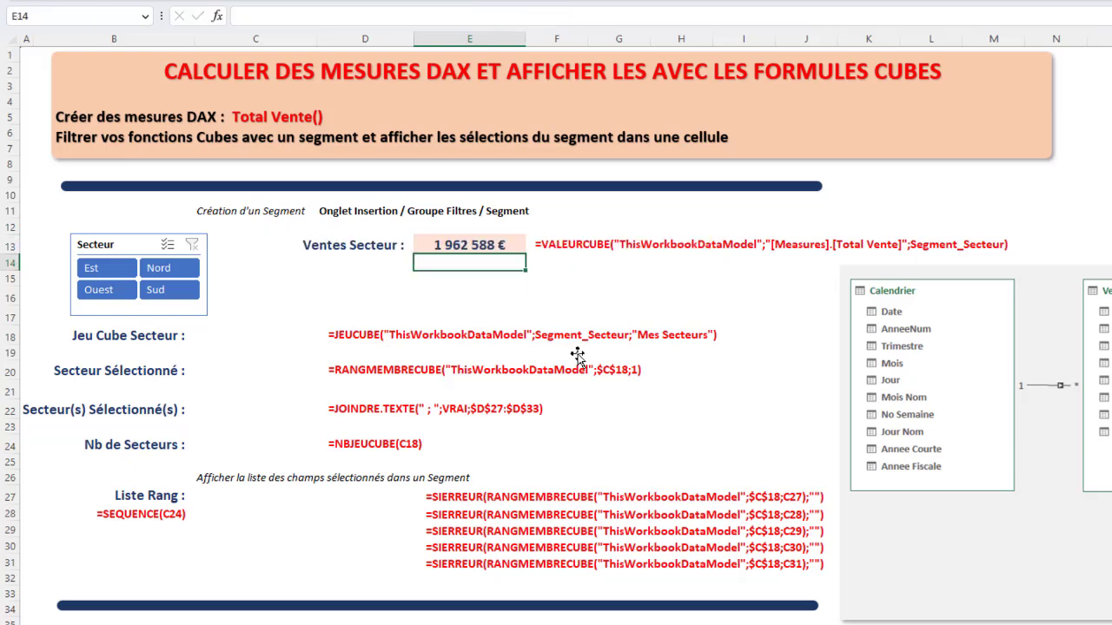
- Check whether the E13 sales value responds to the Secteur slicer by selecting Est and Nord in turn, and clear the filter
click(467, 241)
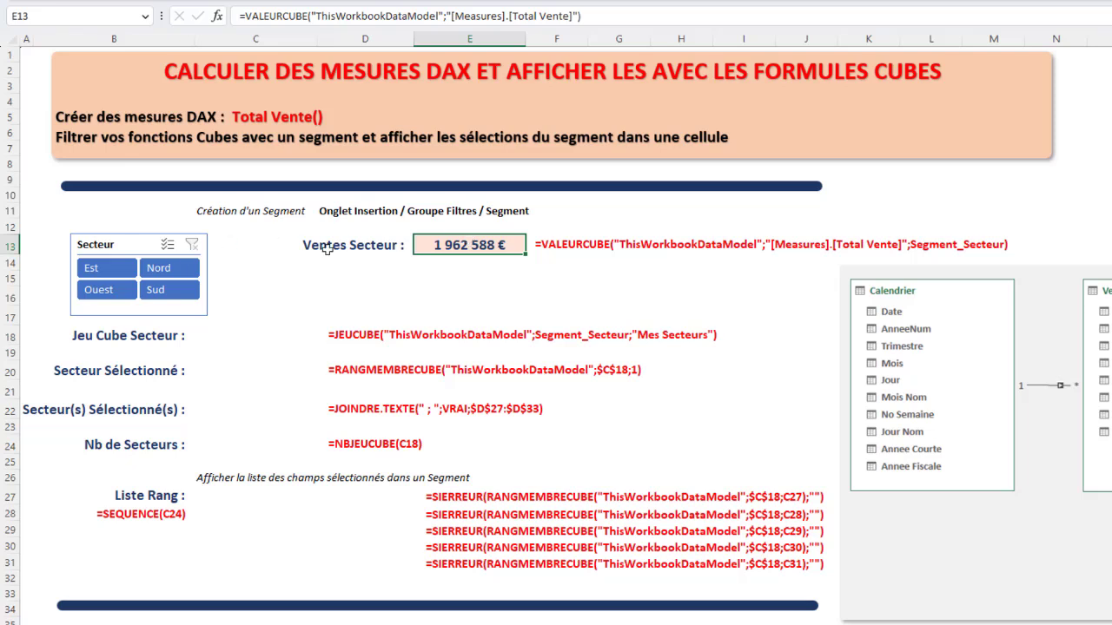
click(106, 267)
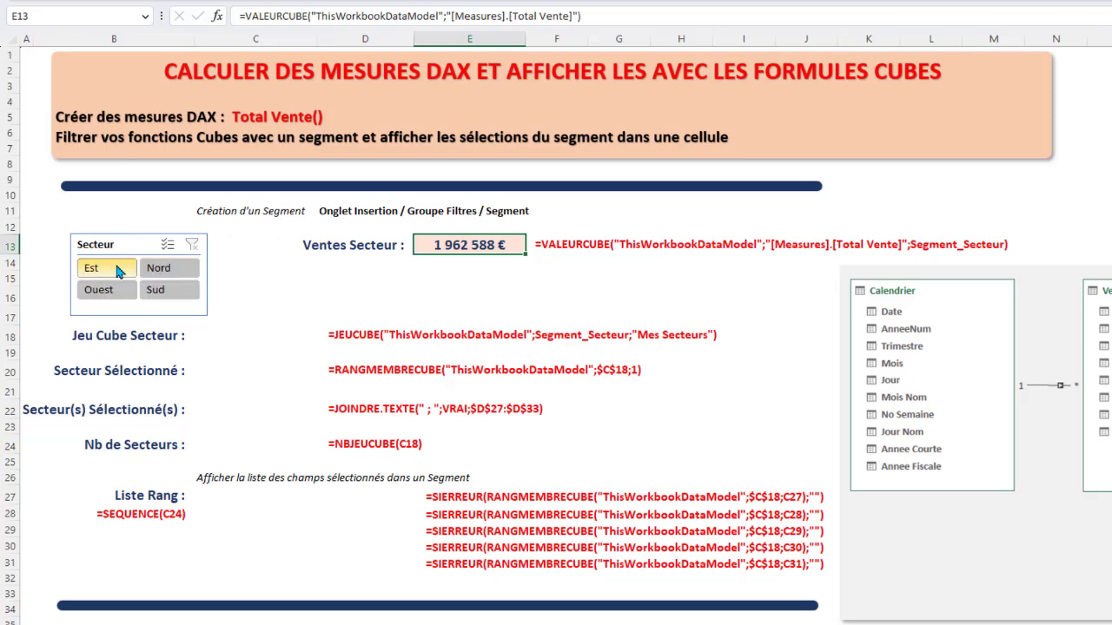
click(162, 269)
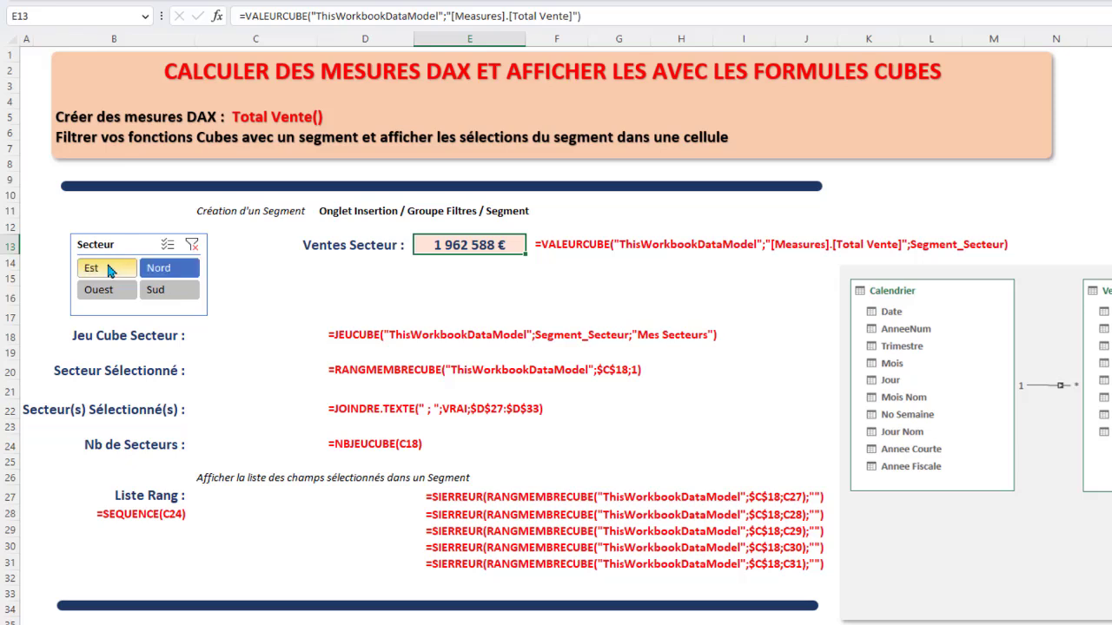
click(109, 266)
click(192, 247)
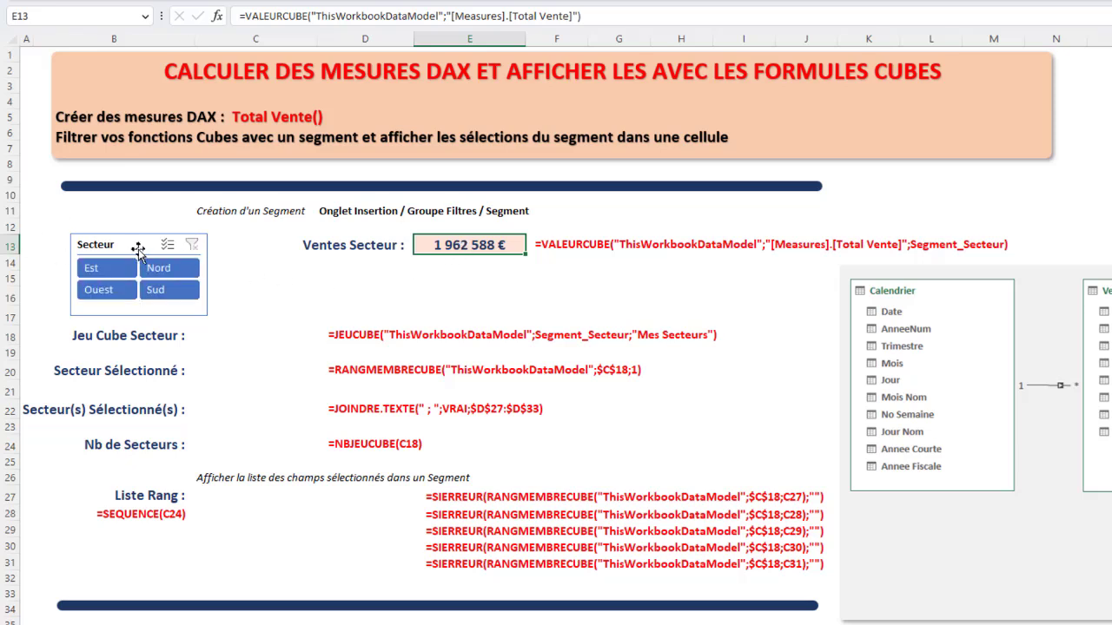
- Add the slicer name Segment_Secteur as a further argument of the VALEURCUBE formula in E13, picking it from the list of defined names
double_click(483, 245)
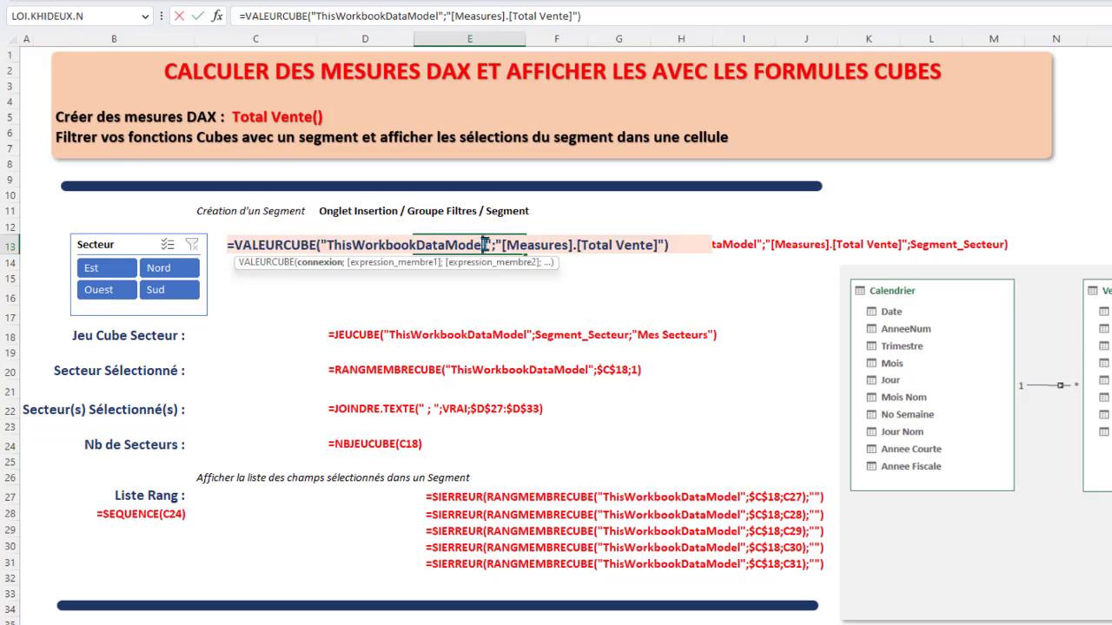
click(663, 245)
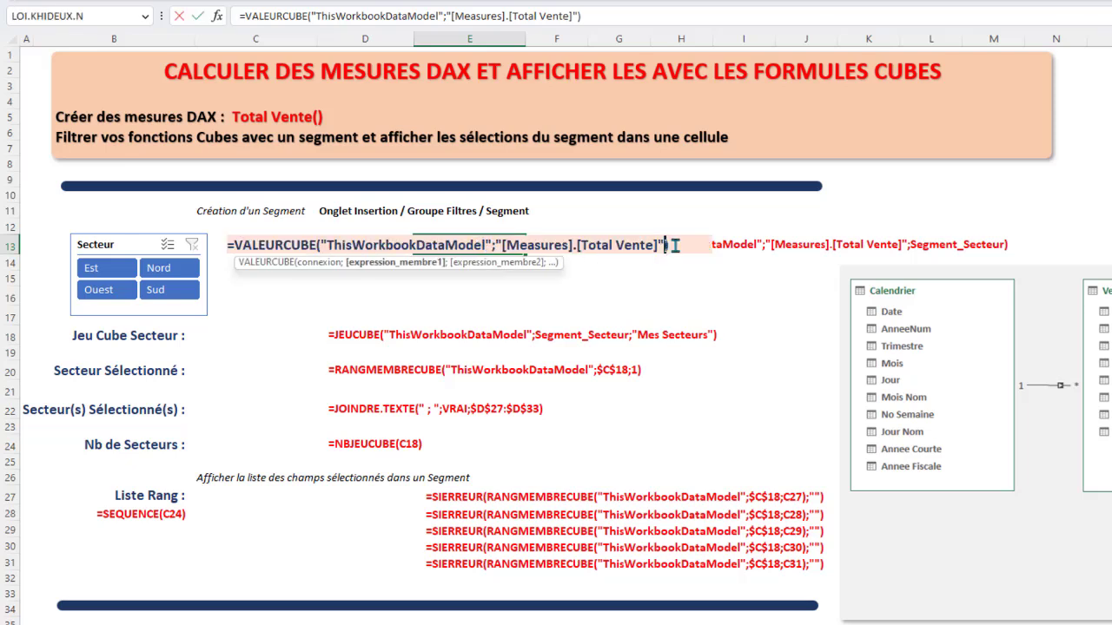
text(;)
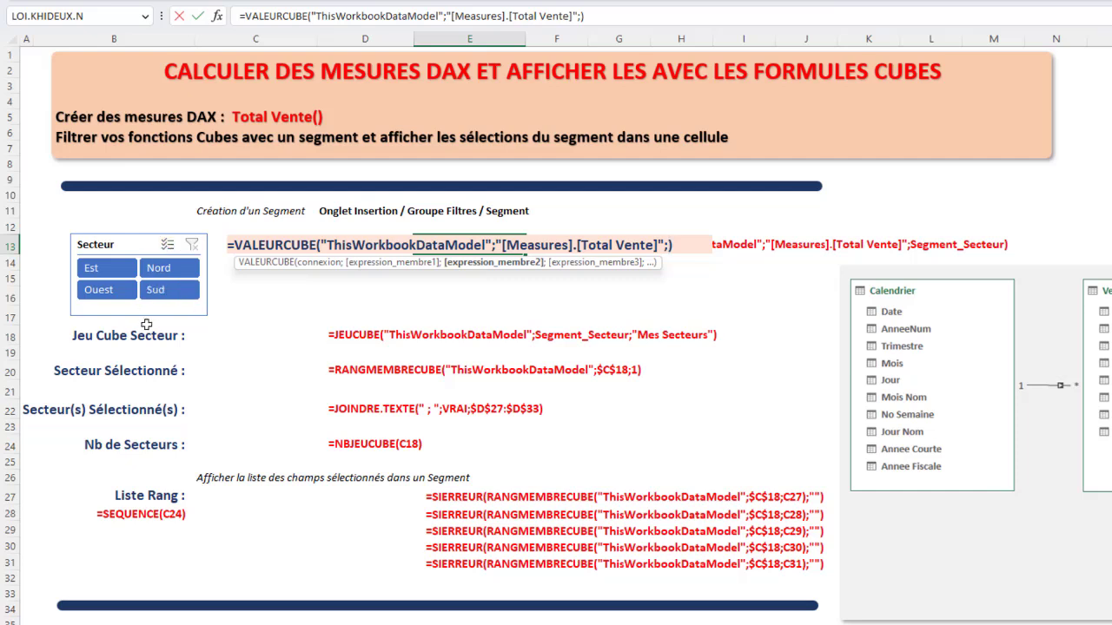
text(se)
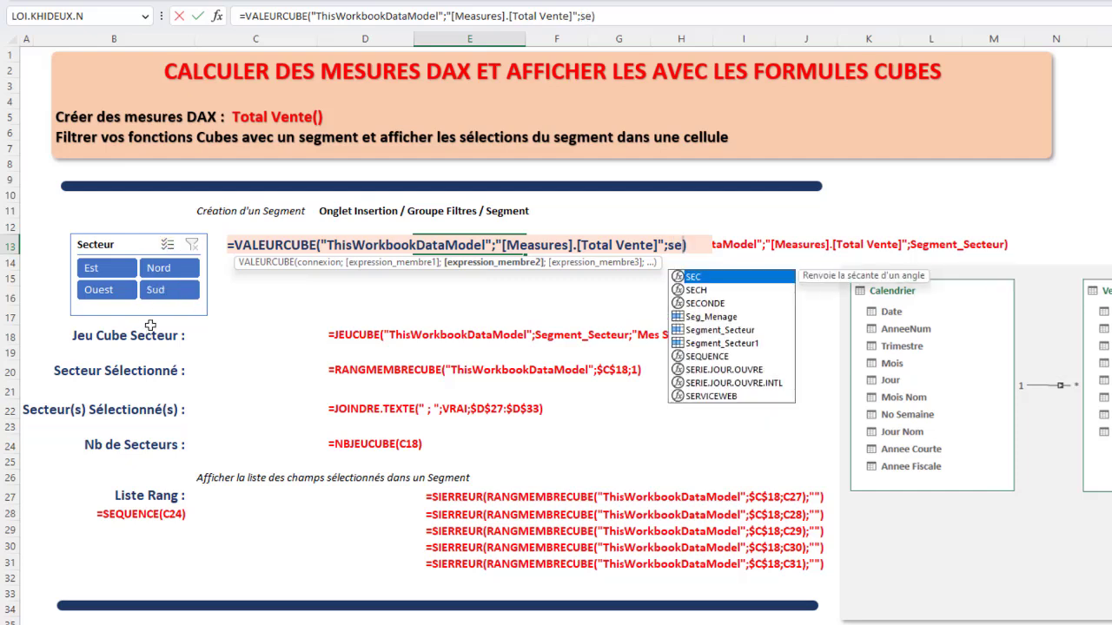
key(BackSpace)
key(BackSpace)
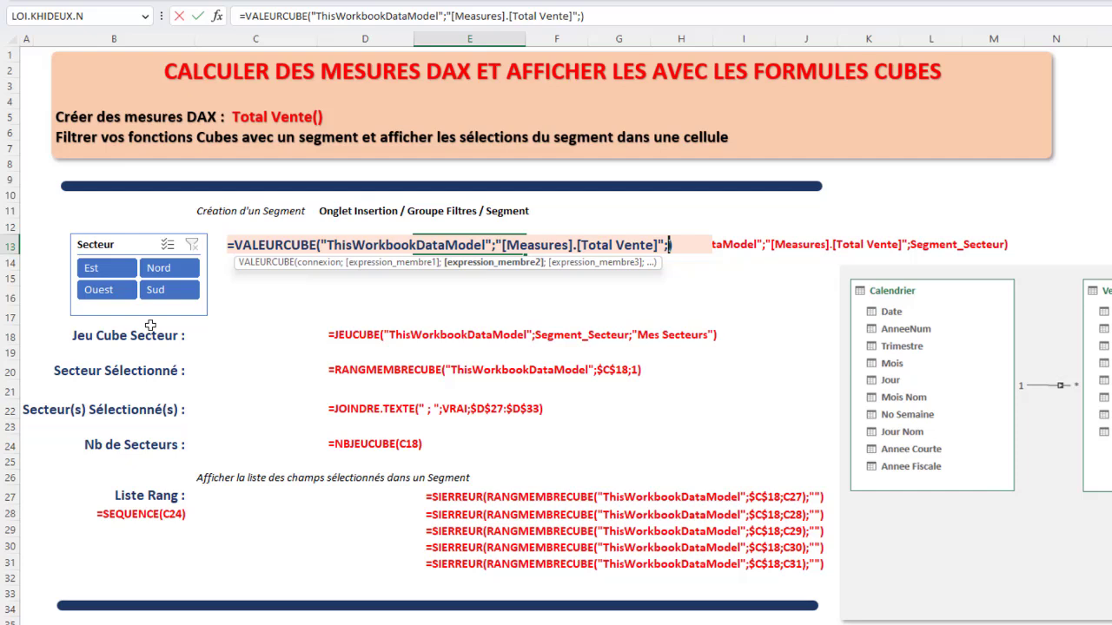
key(F3)
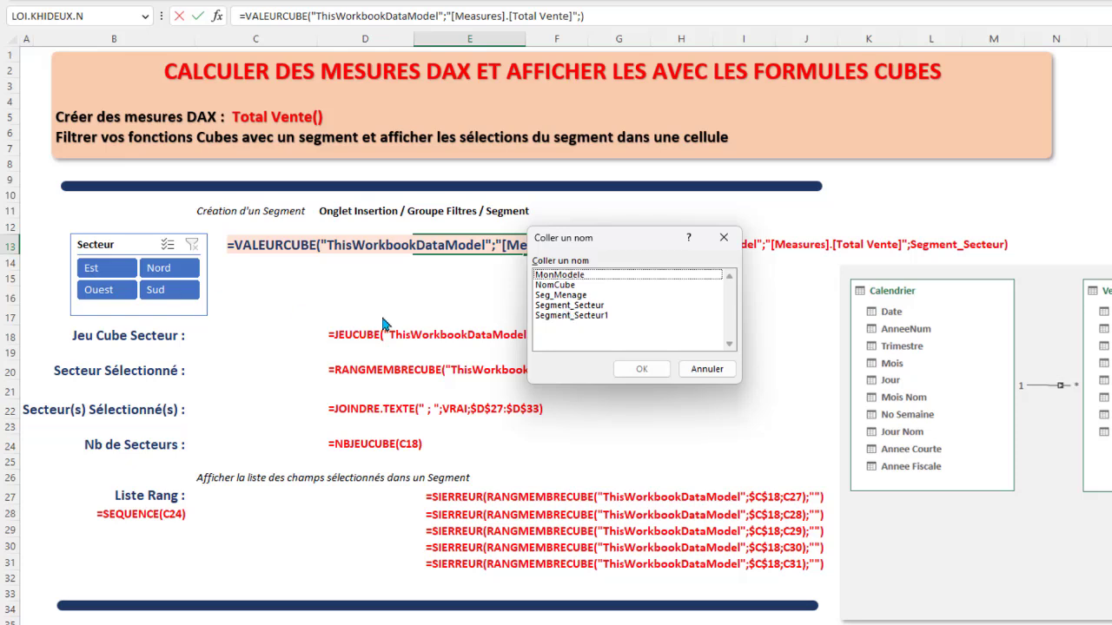
click(564, 305)
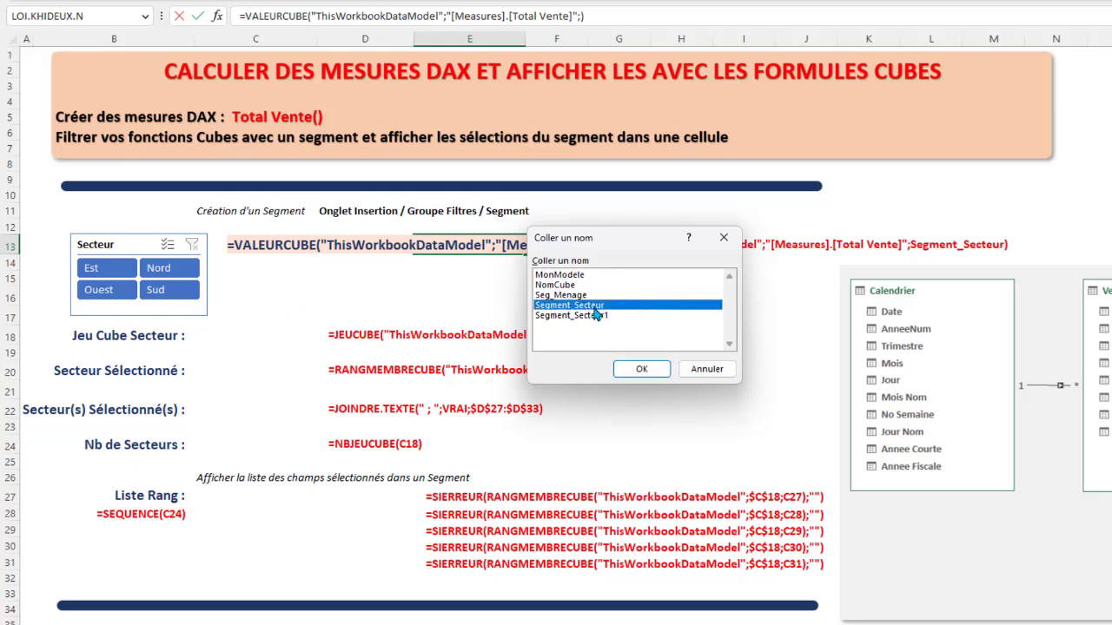
click(641, 369)
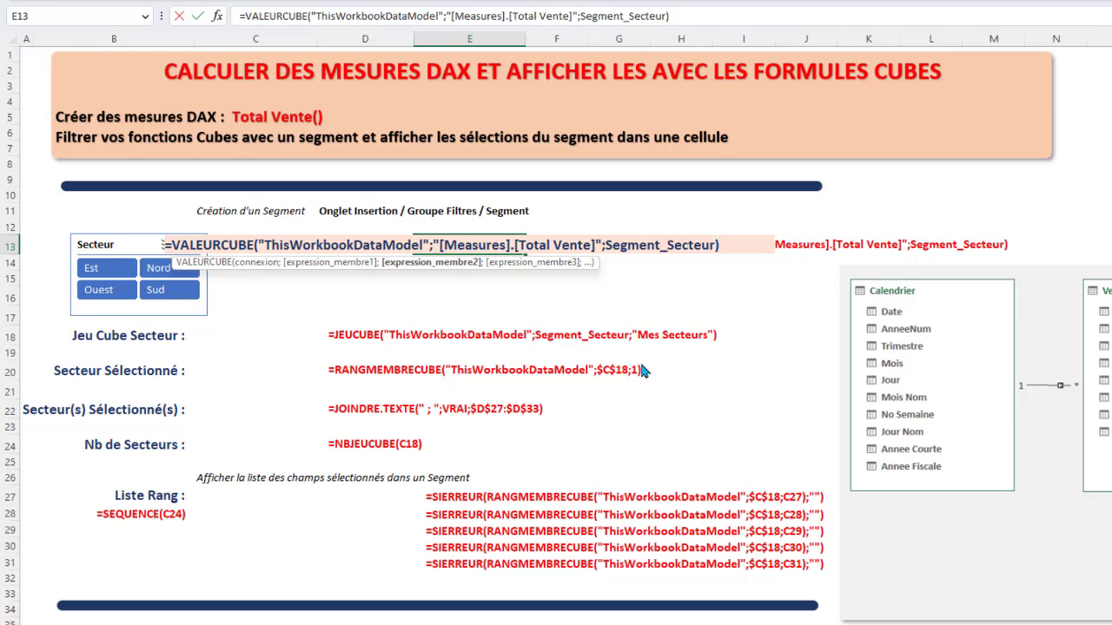
key(Return)
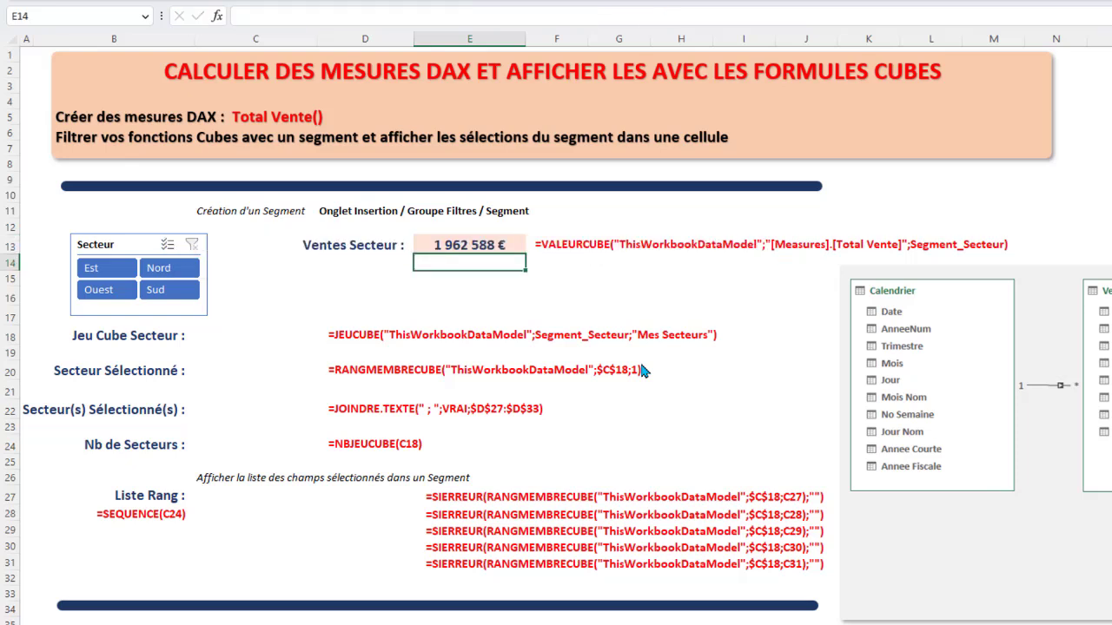
- Test the slicer-linked sales formula in E13 by filtering the Secteur slicer on Est alone and on Nord alone
click(474, 250)
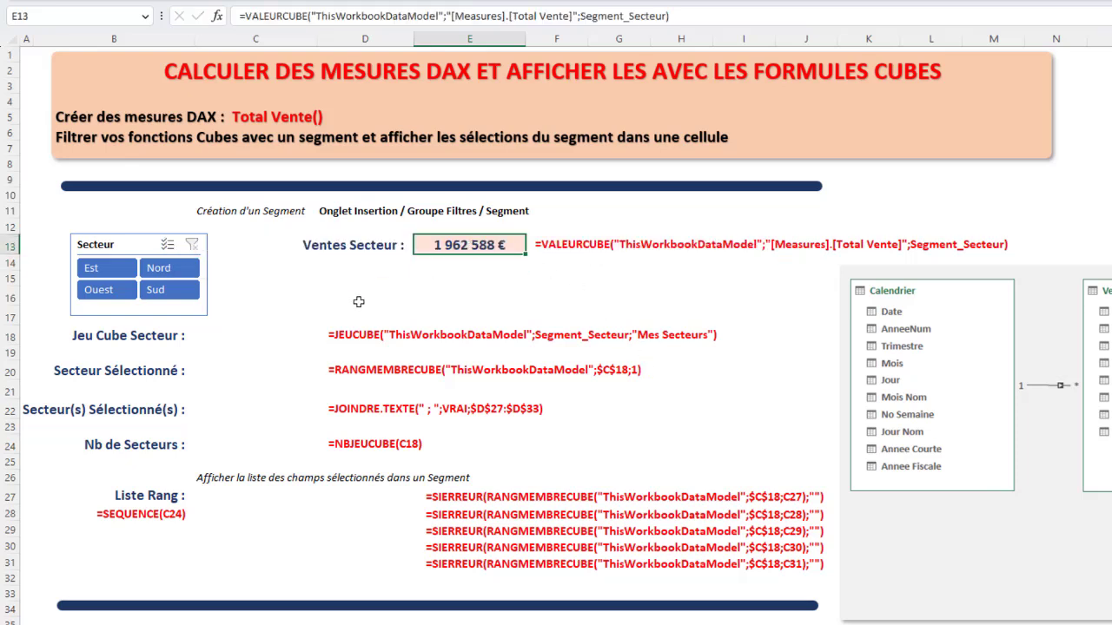
click(106, 271)
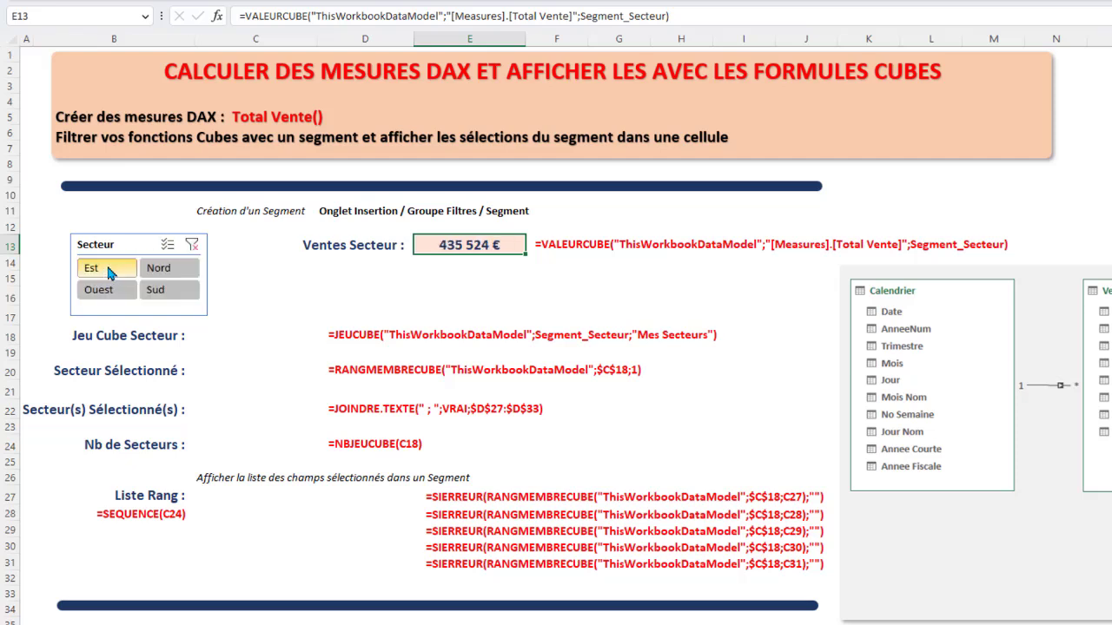
click(170, 273)
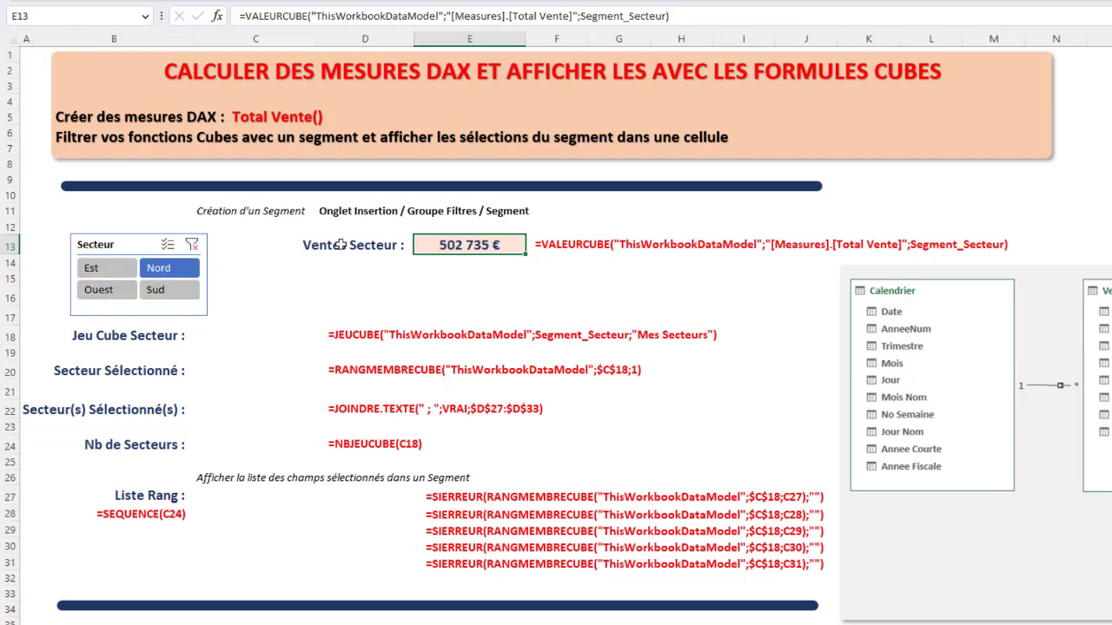
- Test the E13 sales formula by filtering the Secteur slicer on Ouest, on Sud, and on Est with Nord, and clear the filter
click(115, 288)
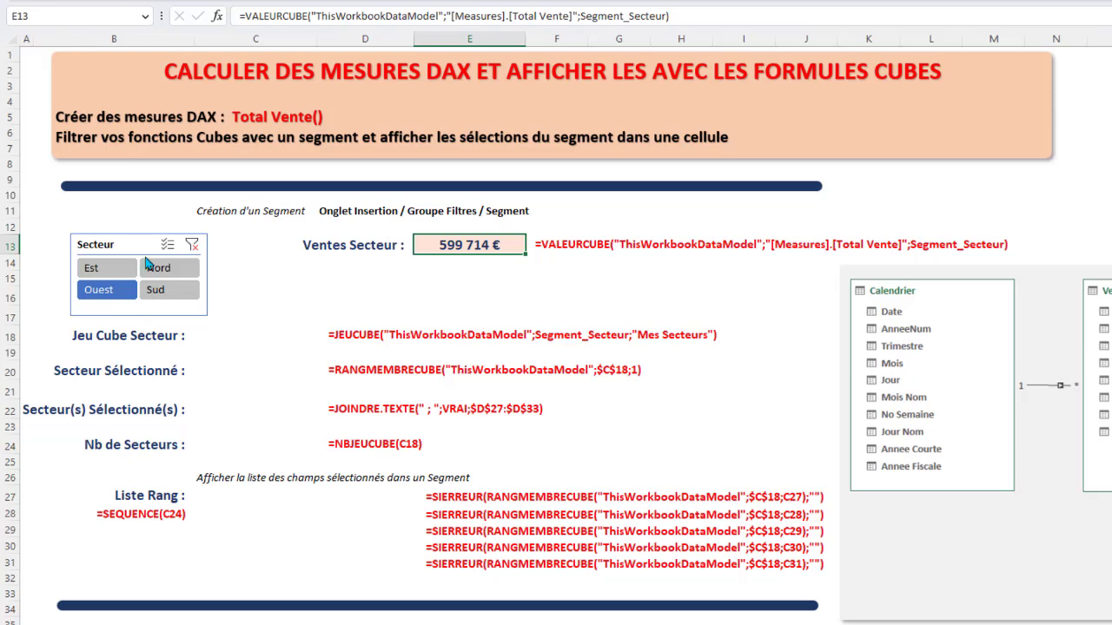
click(154, 293)
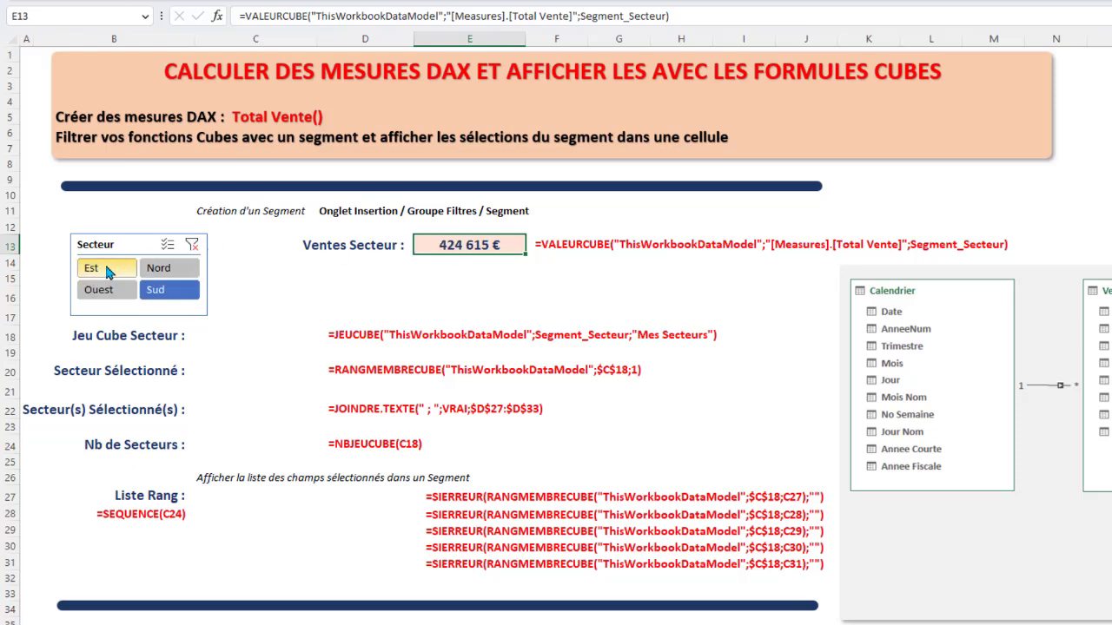
drag(102, 269, 172, 270)
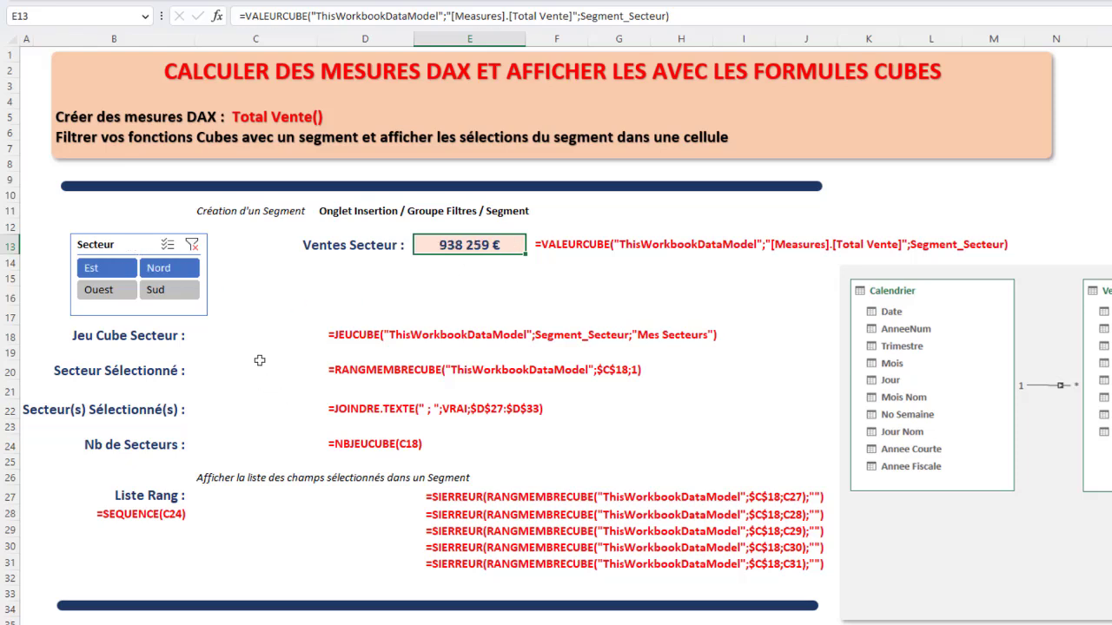
click(192, 244)
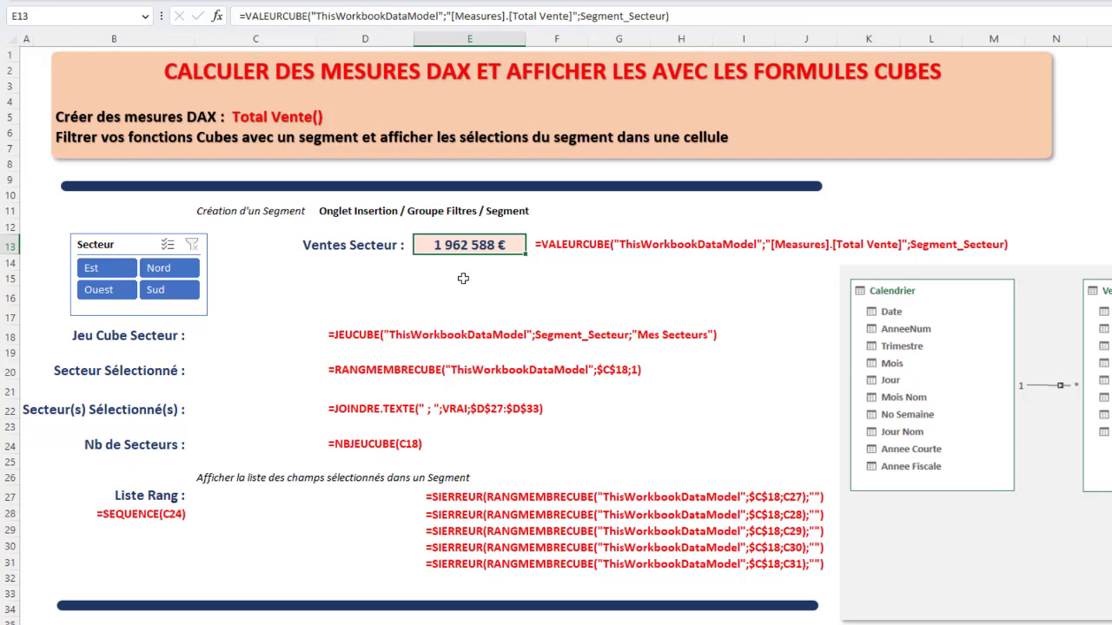
- Select the Jeu Cube Secteur cell C18, try the combined Est and Nord selection in the Secteur slicer, and clear the filter
click(259, 338)
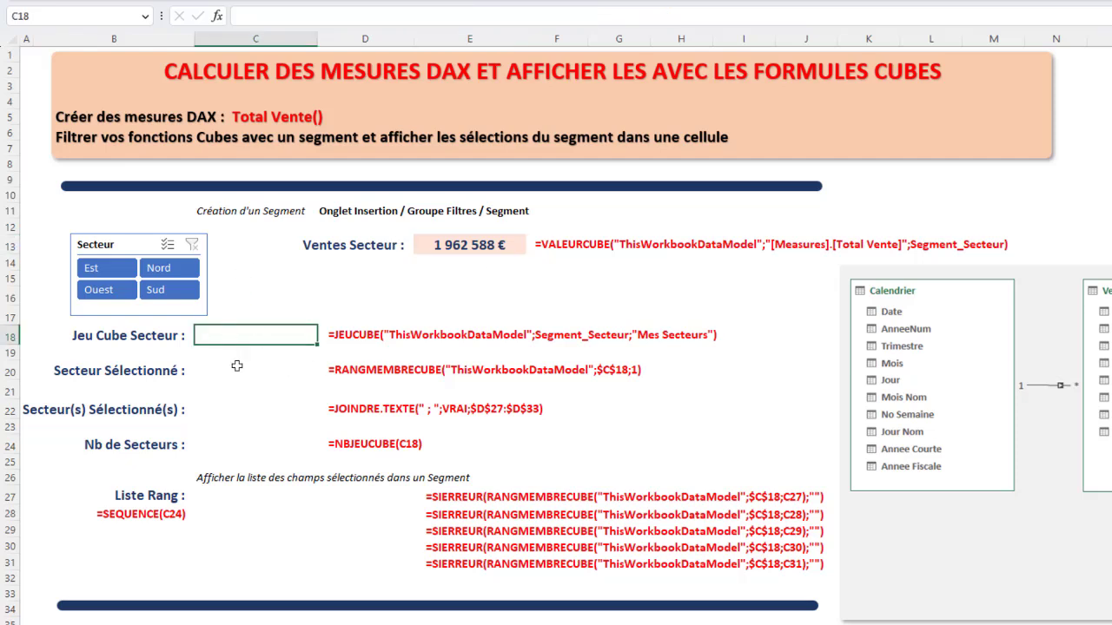
click(100, 269)
ctrl+click(173, 269)
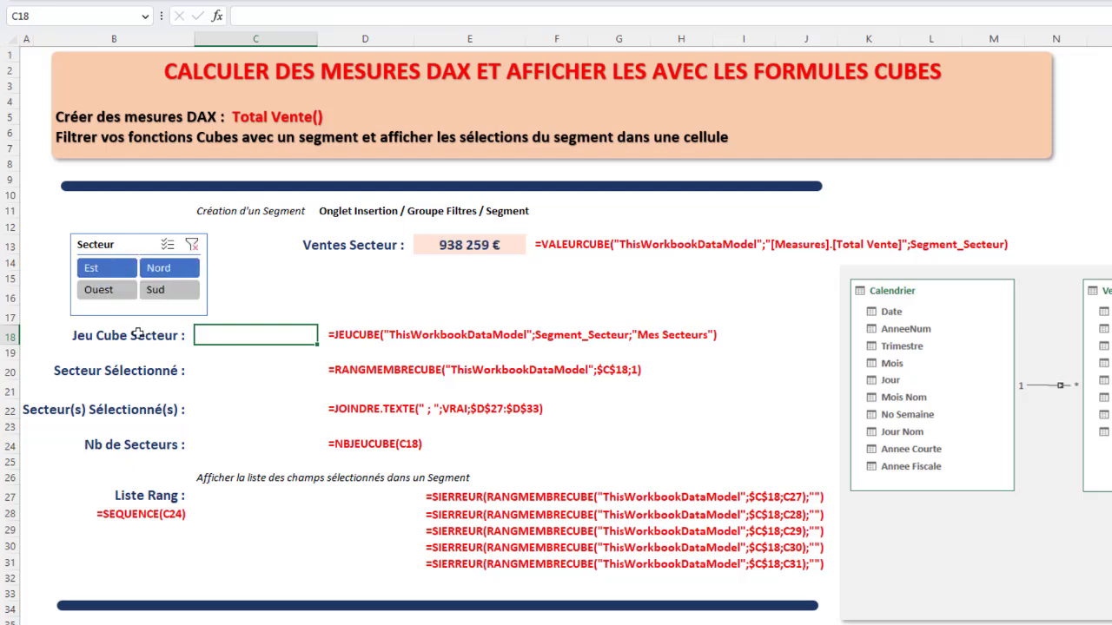
click(191, 247)
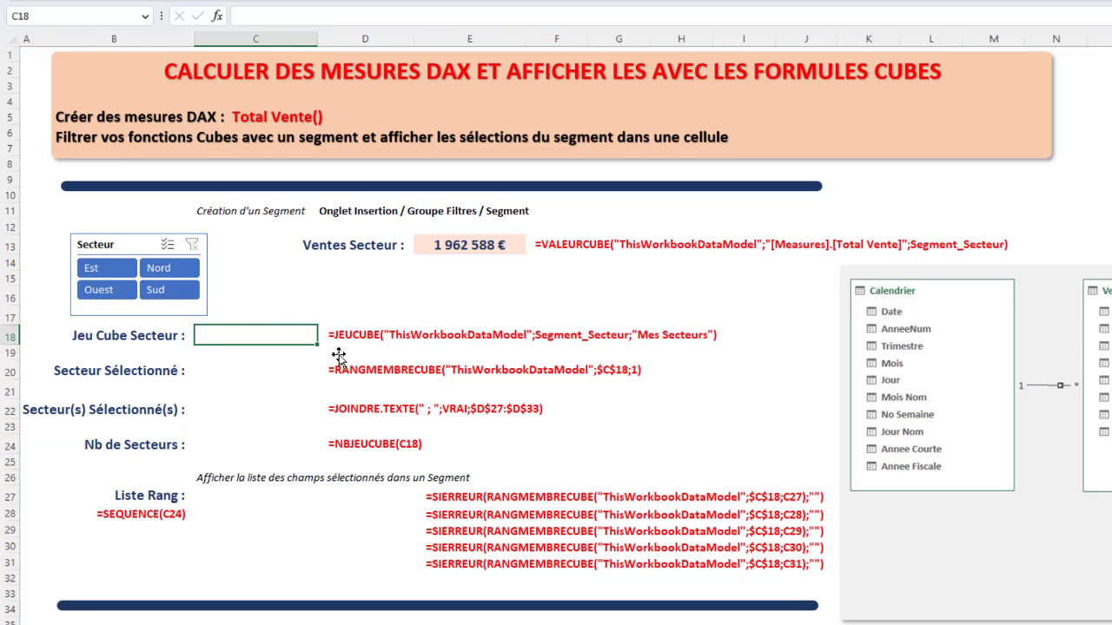
- Enter =JEUCUBE("ThisWorkbookDataModel";Segment_Secteur) in C18, picking the slicer name from the list of defined names
text(=jeu)
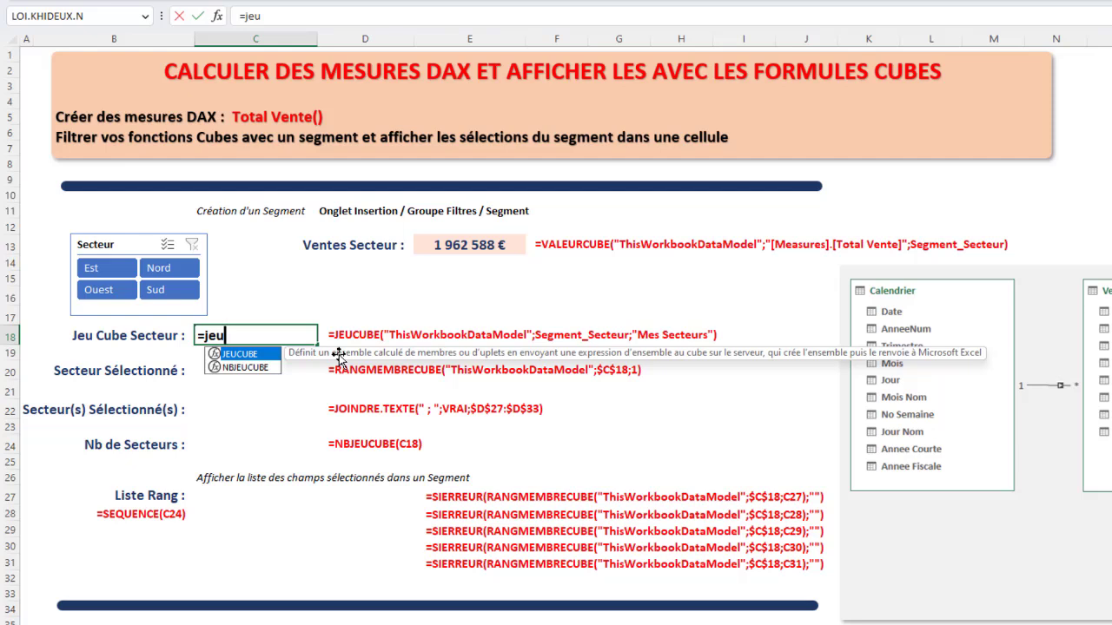
double_click(245, 354)
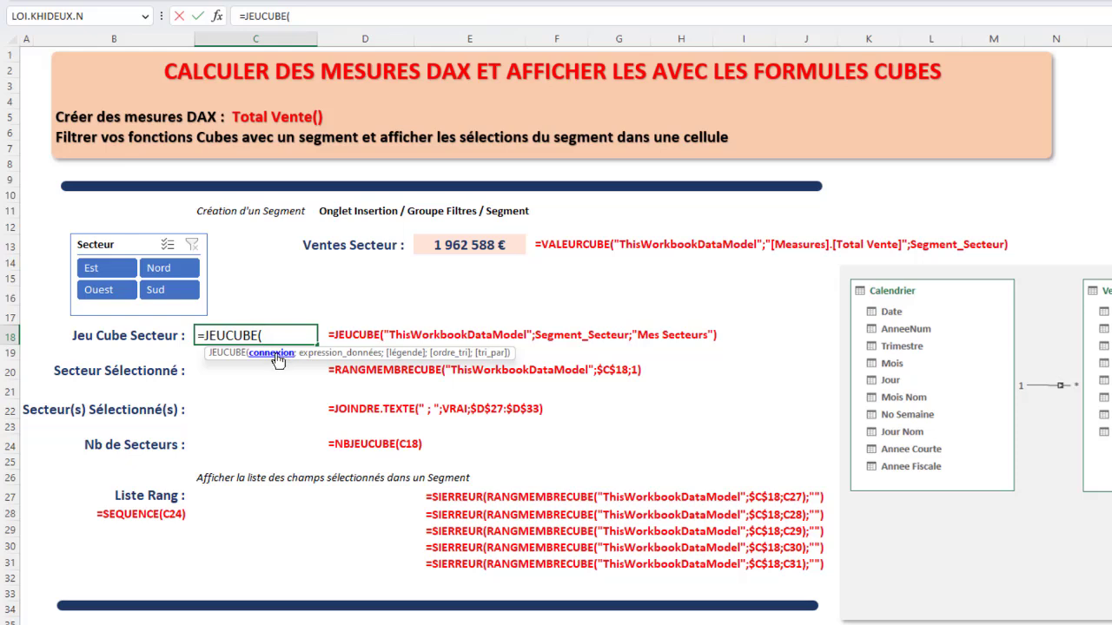
text(")
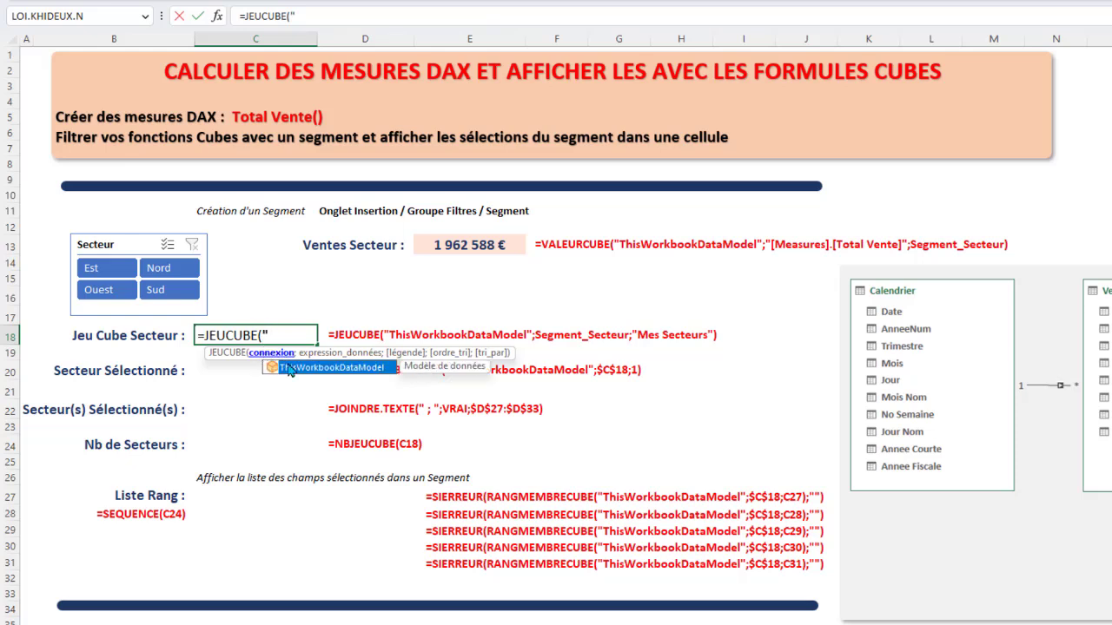
double_click(320, 368)
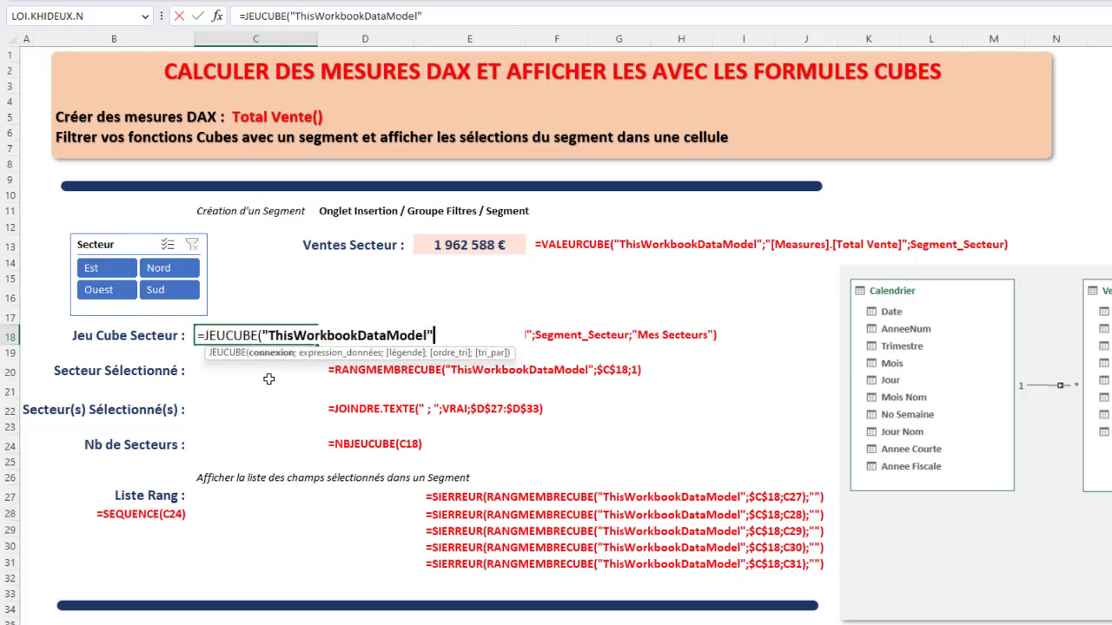
text(;)
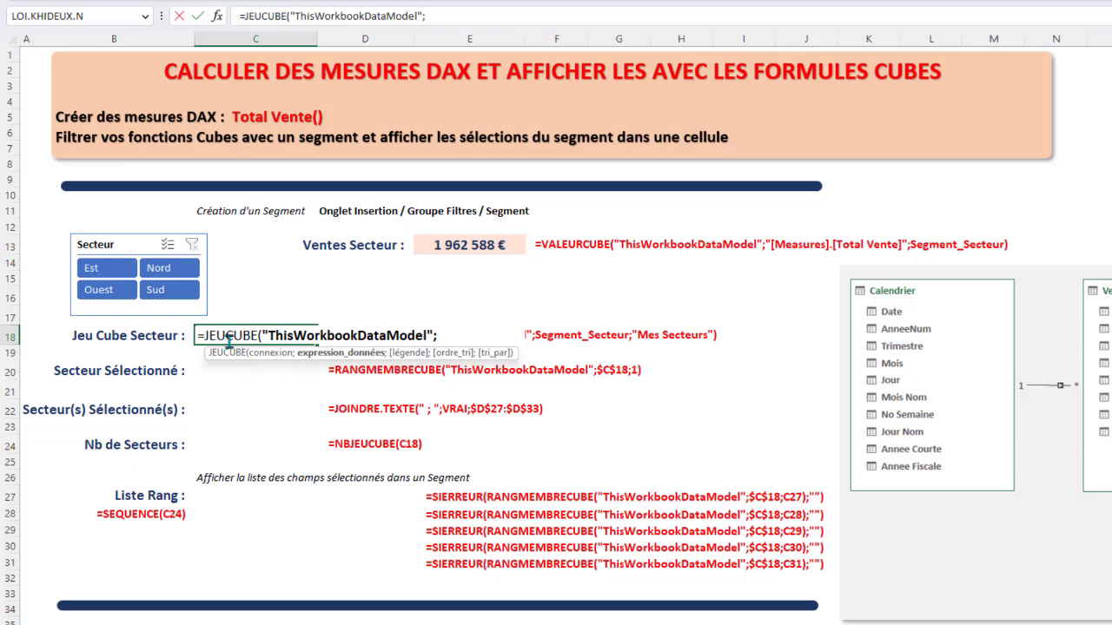
key(F3)
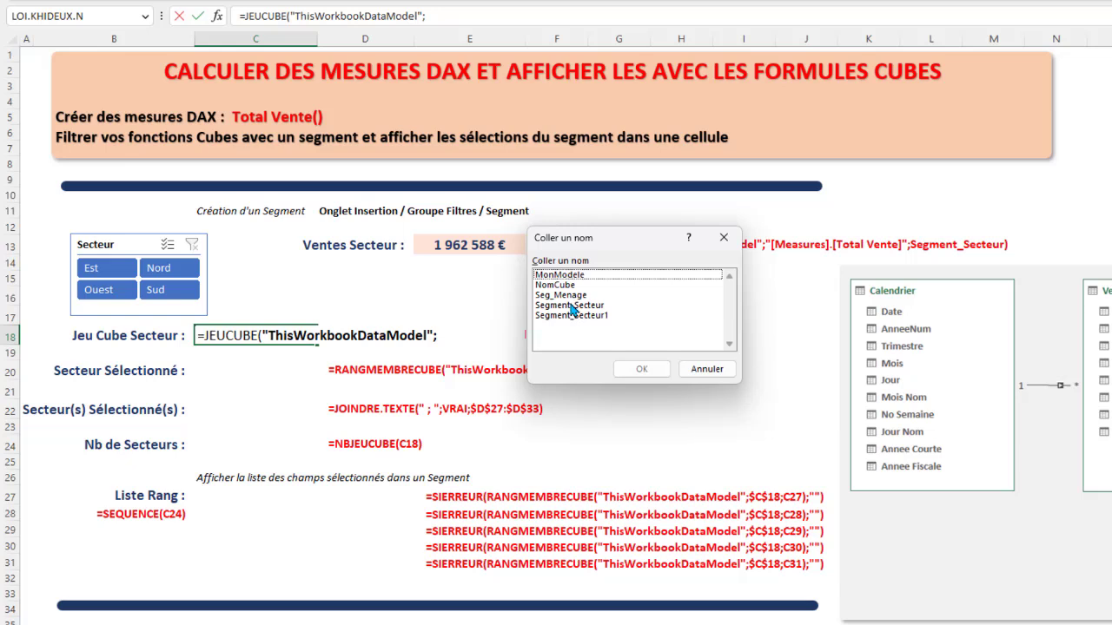
double_click(571, 305)
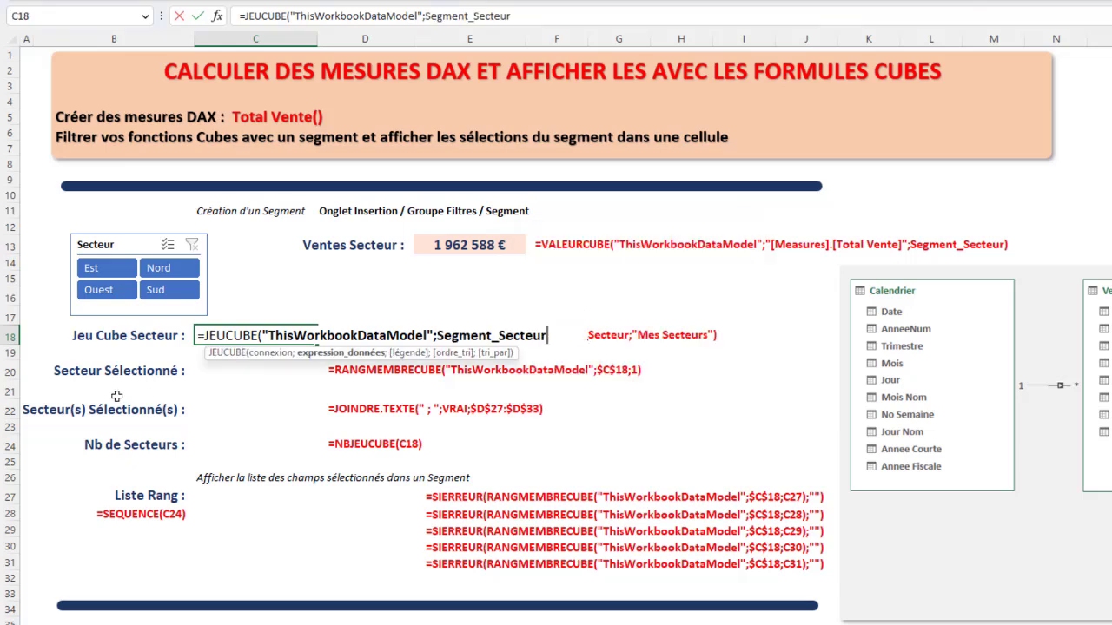
text())
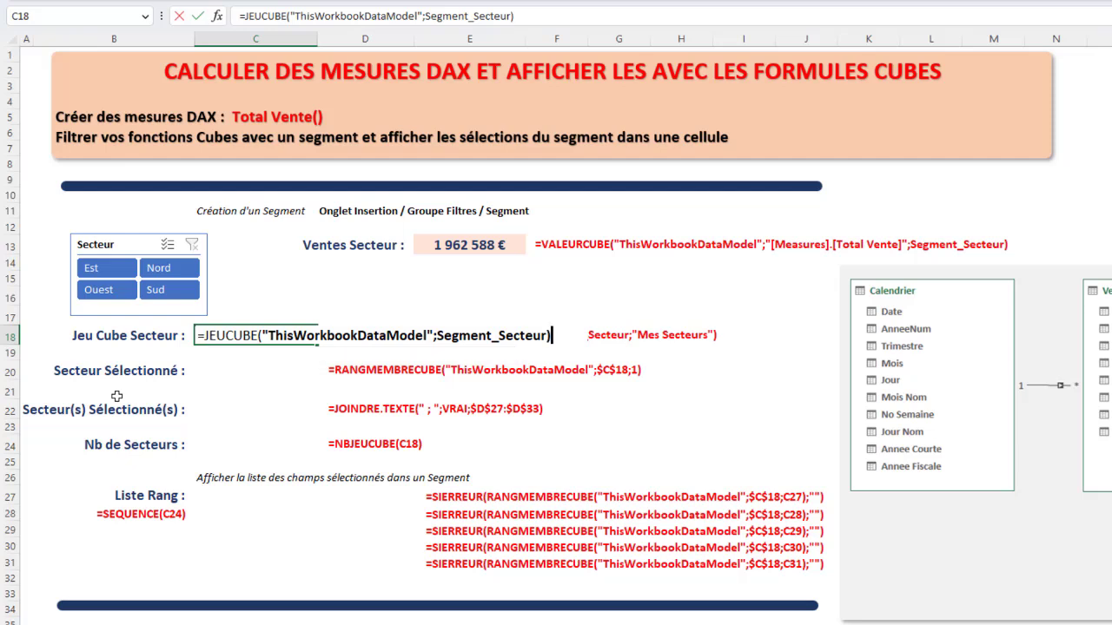
key(Return)
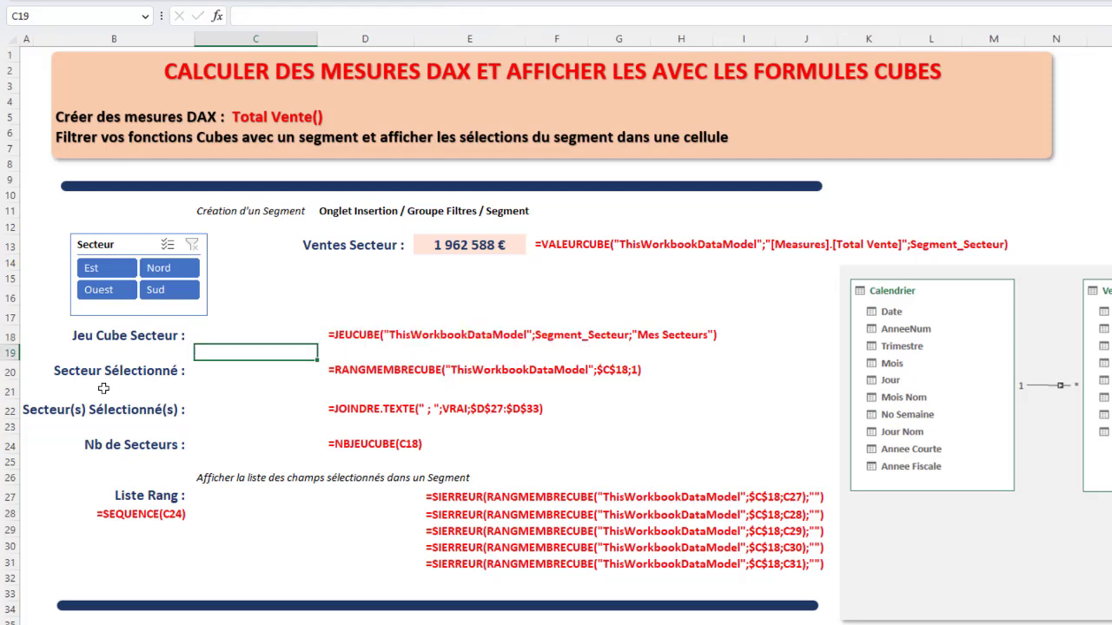
- Add "Mes Secteurs" as the caption argument of the JEUCUBE formula in C18
click(249, 334)
double_click(249, 334)
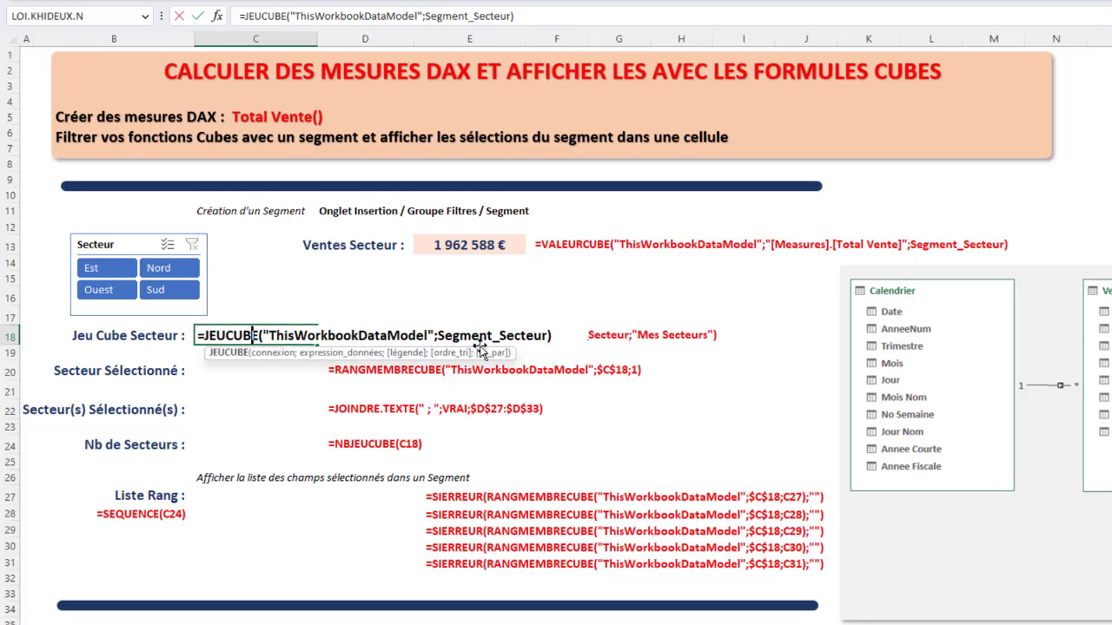
click(542, 336)
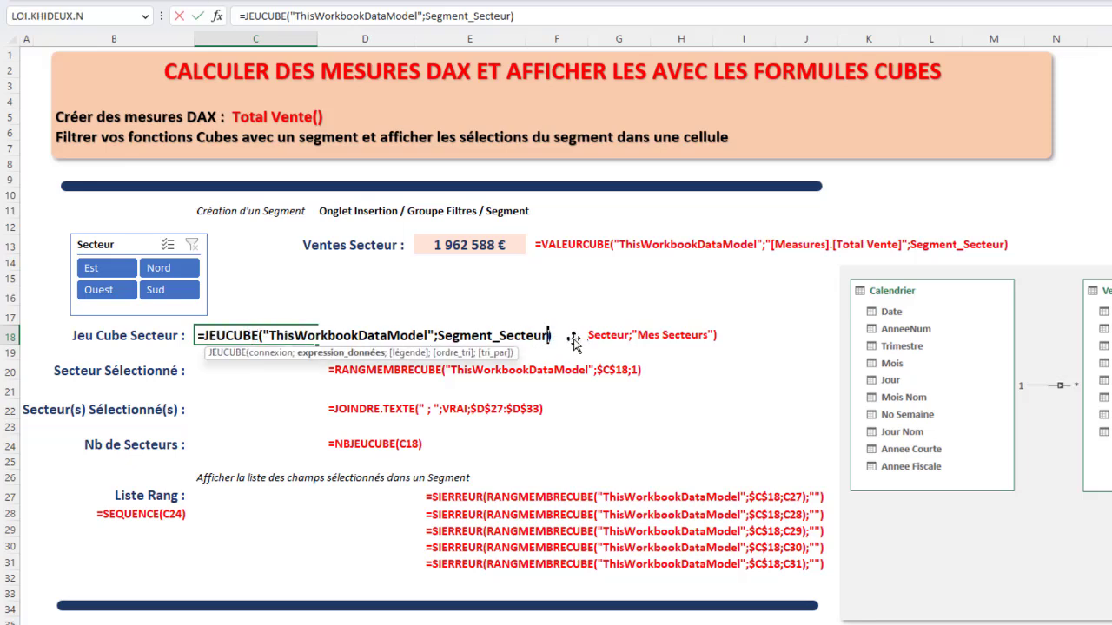
text(;)
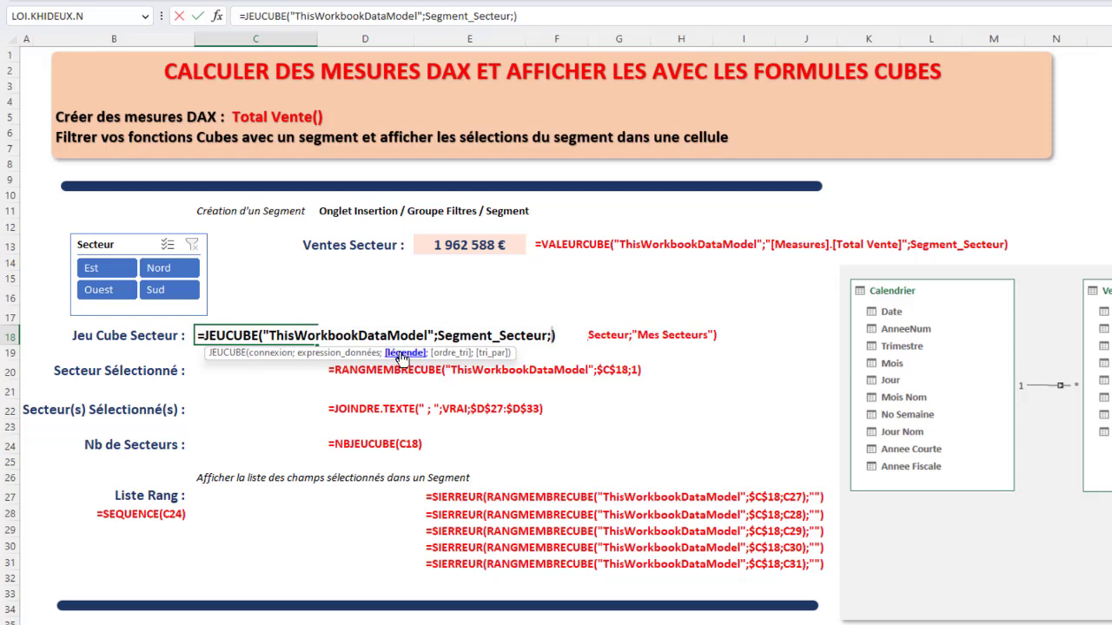
text("Mes Sec)
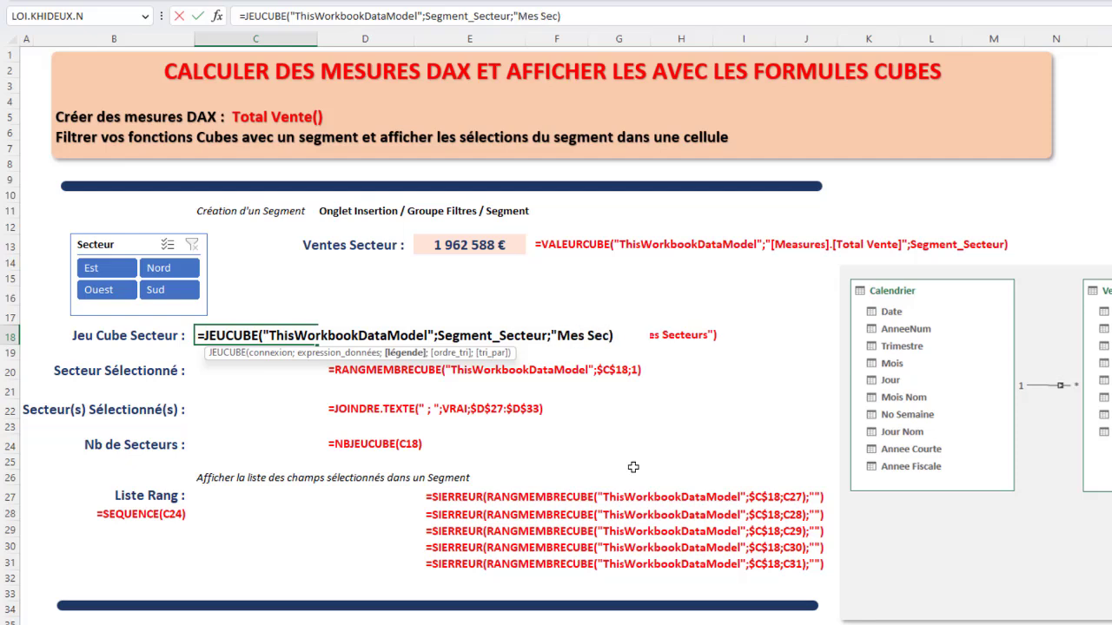
text(teurs")
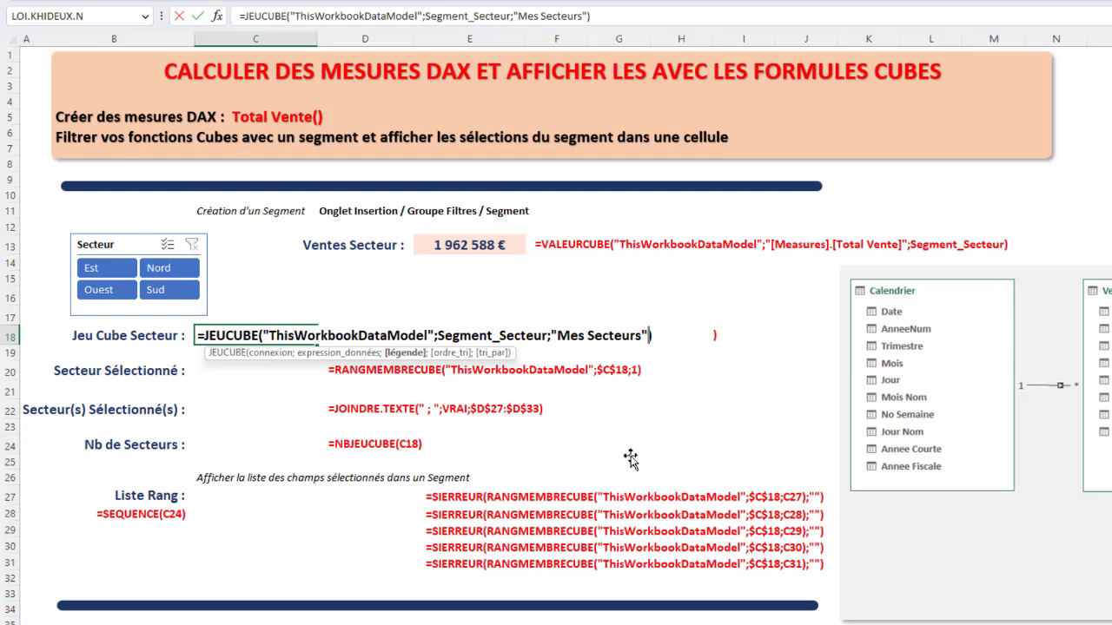
- Set the sort order argument of the C18 JEUCUBE formula to 3 - Alphabétique croissant, validate it and check the resulting formula
text(;)
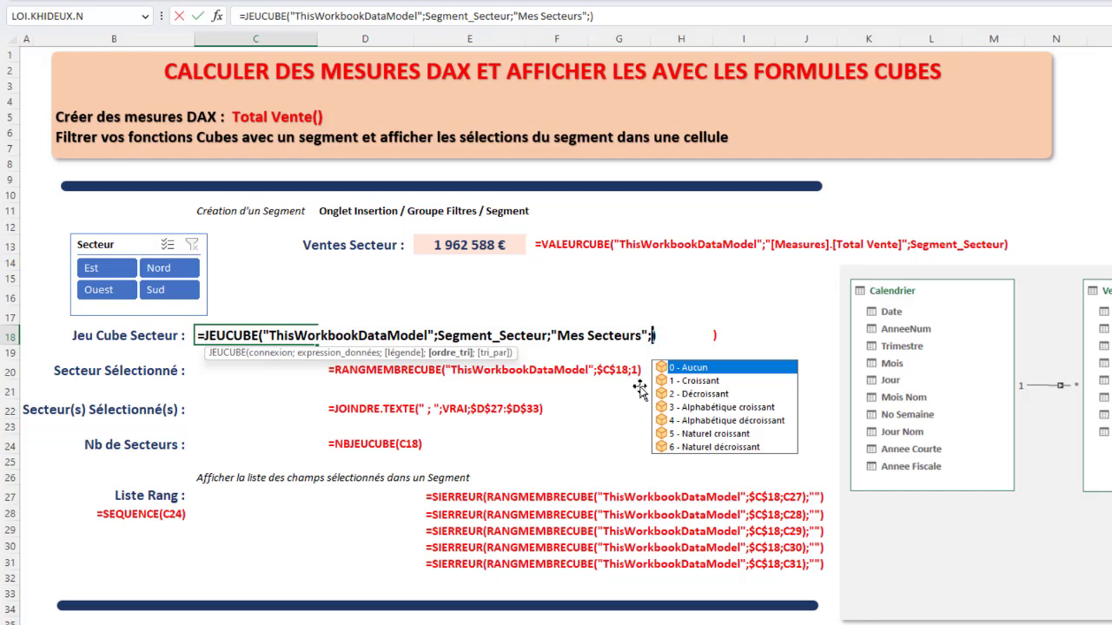
double_click(712, 408)
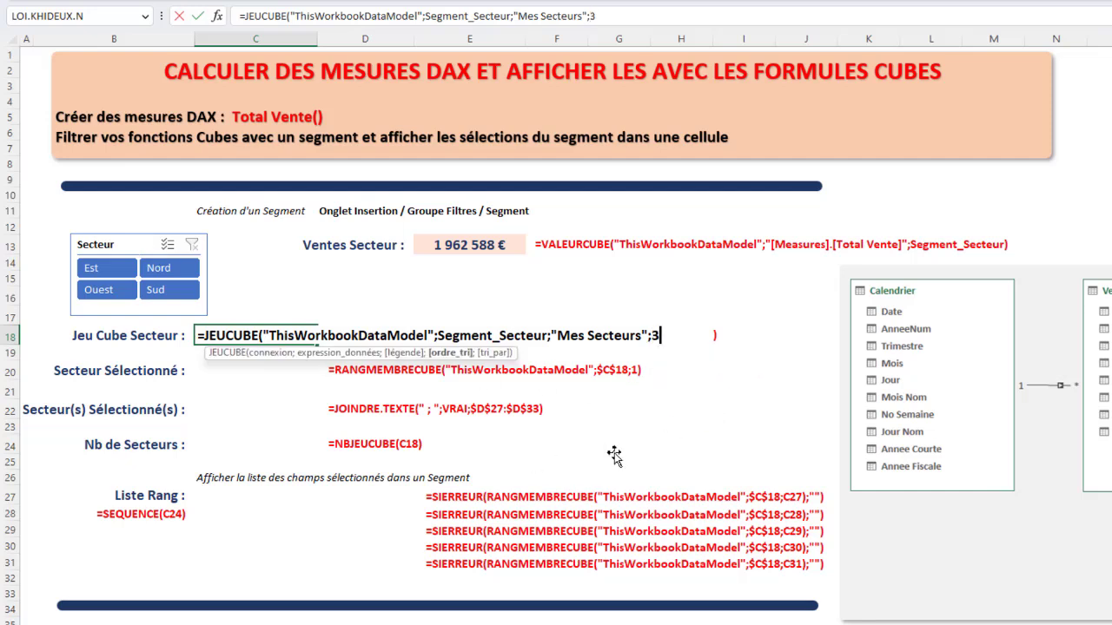
key(BackSpace)
key(BackSpace)
key(Return)
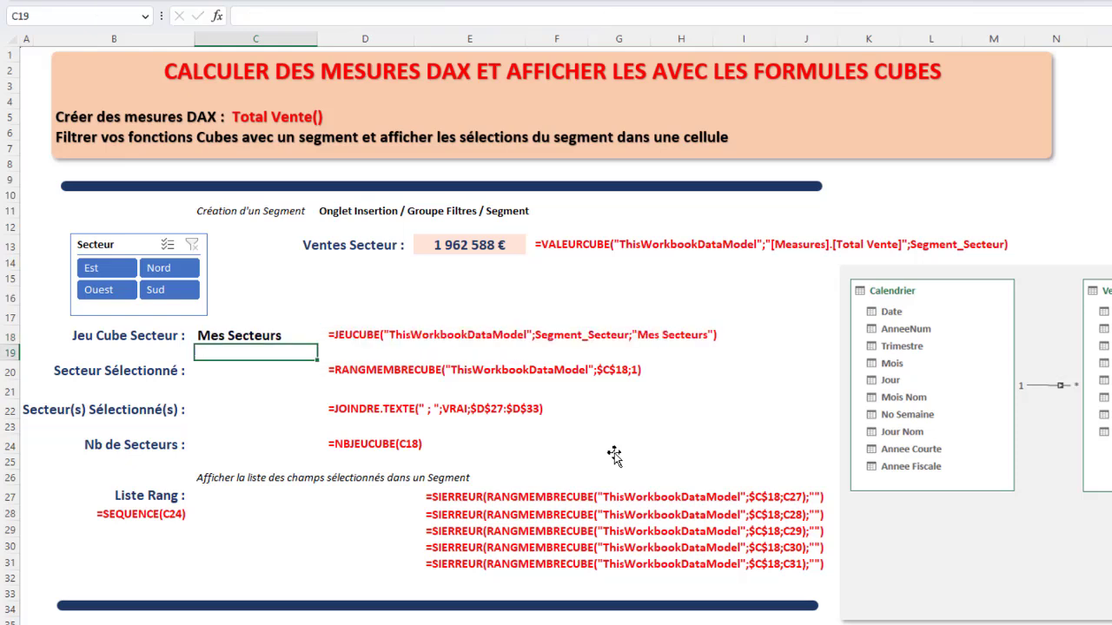
click(276, 335)
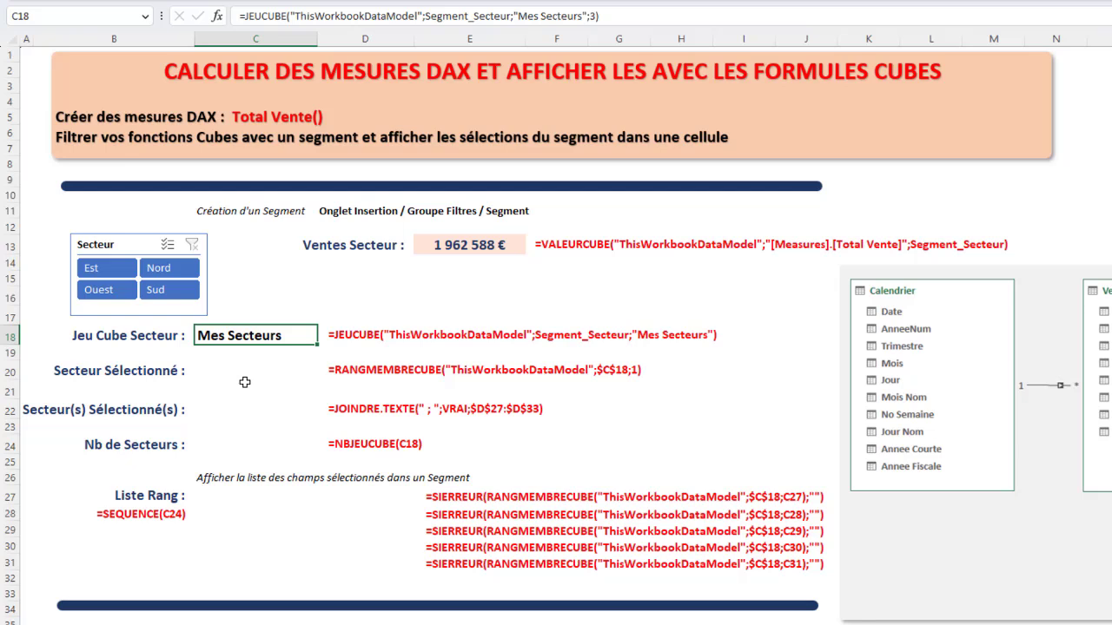
- Enter =NBJEUCUBE(C18) in the Nb de Secteurs cell C24
click(265, 441)
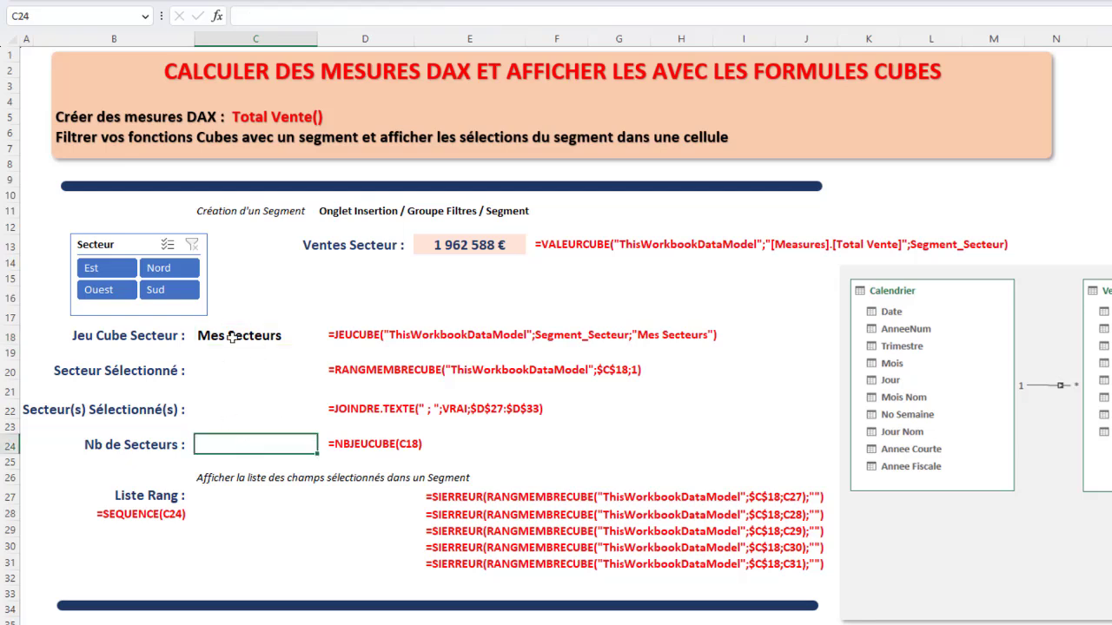
text(=nb)
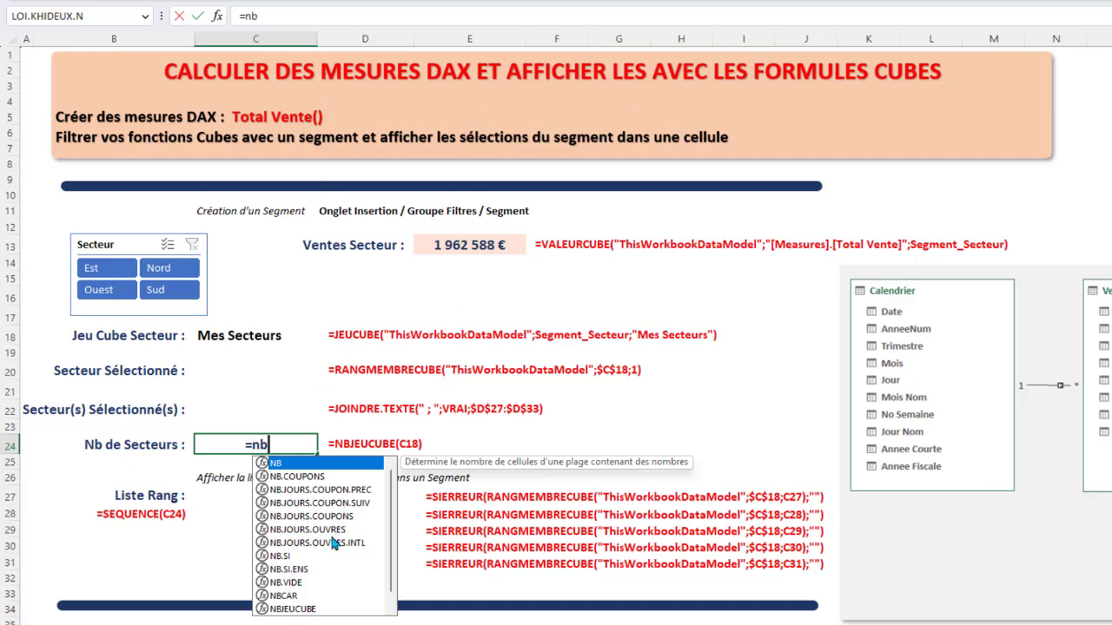
double_click(293, 608)
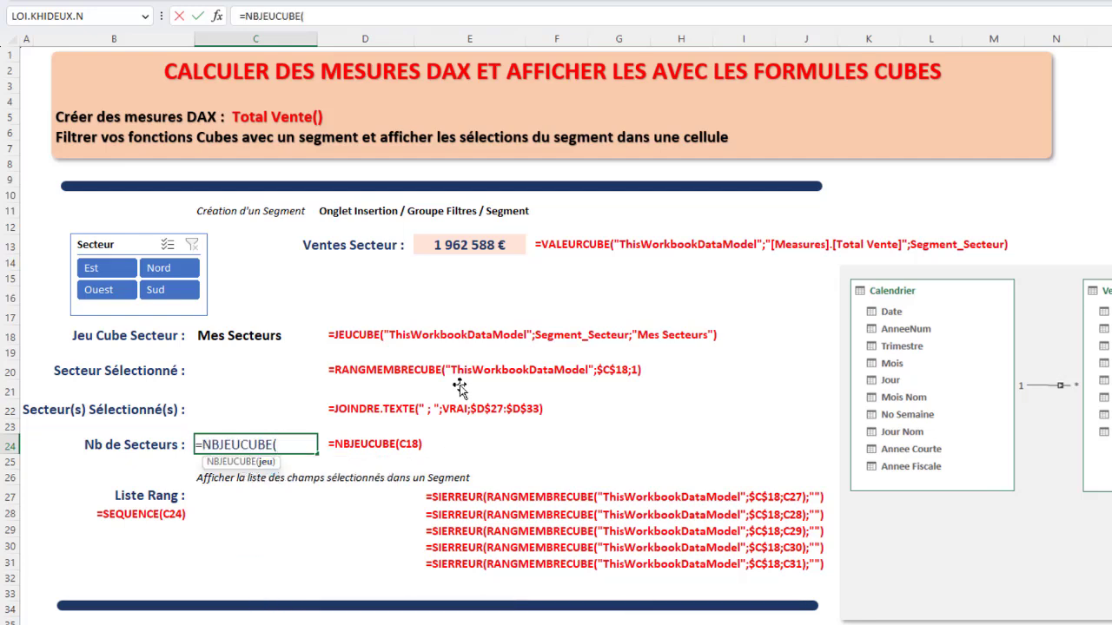
click(243, 336)
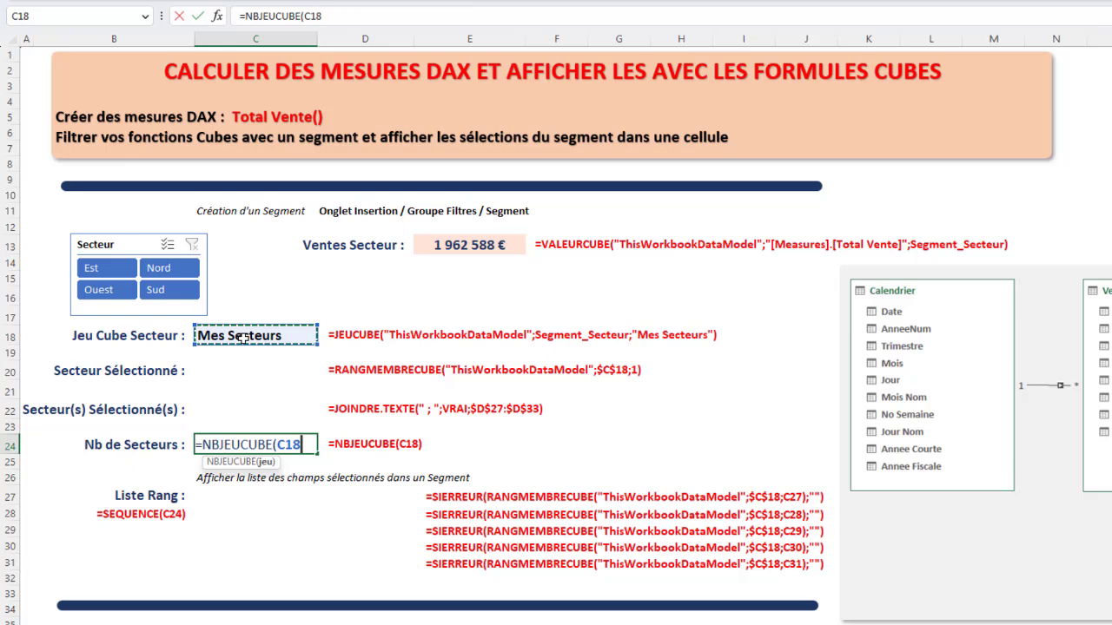
text())
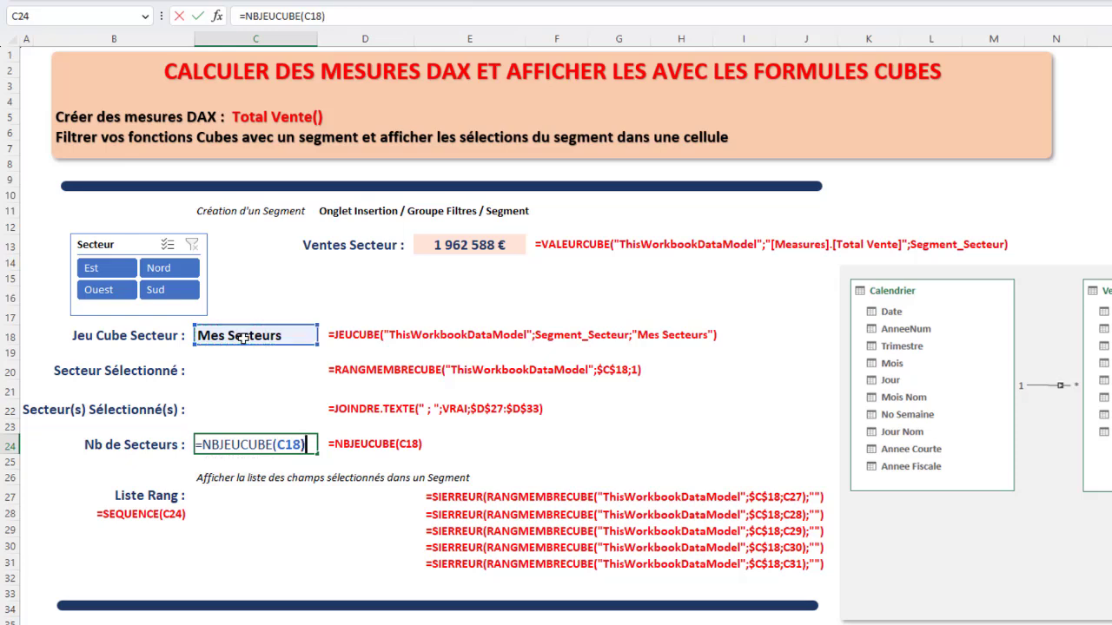
key(Return)
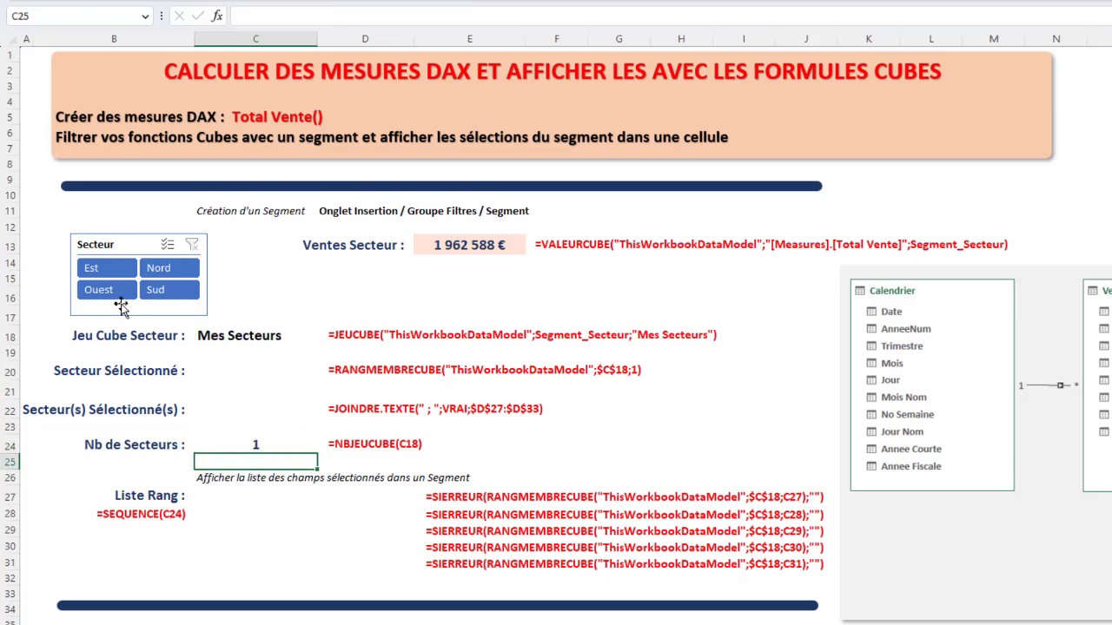
- Test the C24 sector count with the slicer on Est and Nord, Ouest and Sud, then Est, Nord and Ouest, and clear the filter
click(104, 268)
ctrl+click(160, 269)
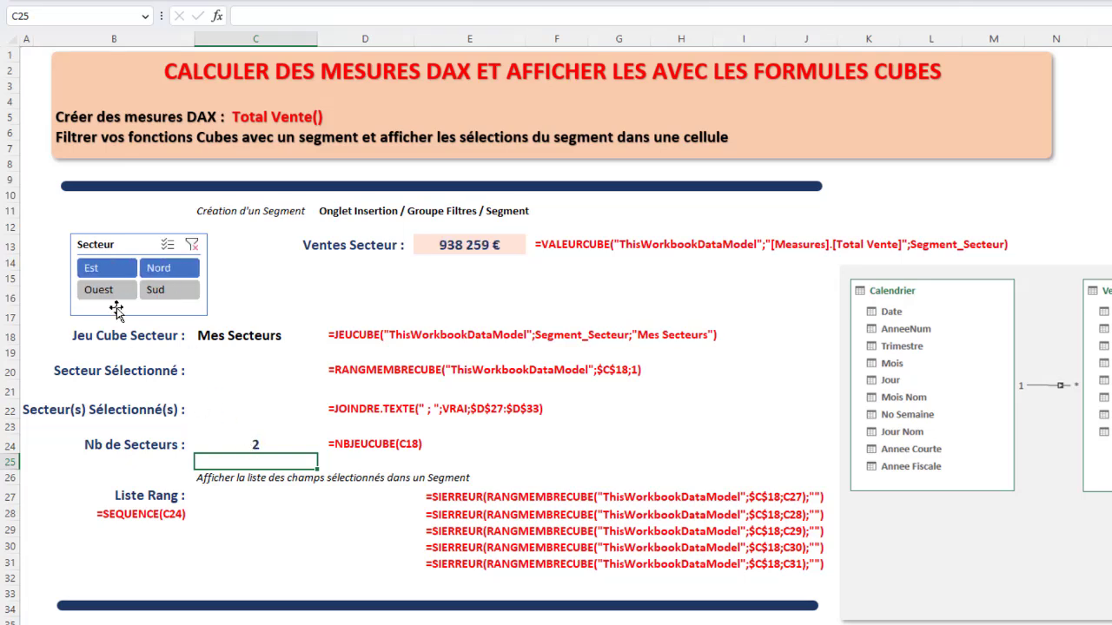
click(104, 290)
ctrl+click(165, 290)
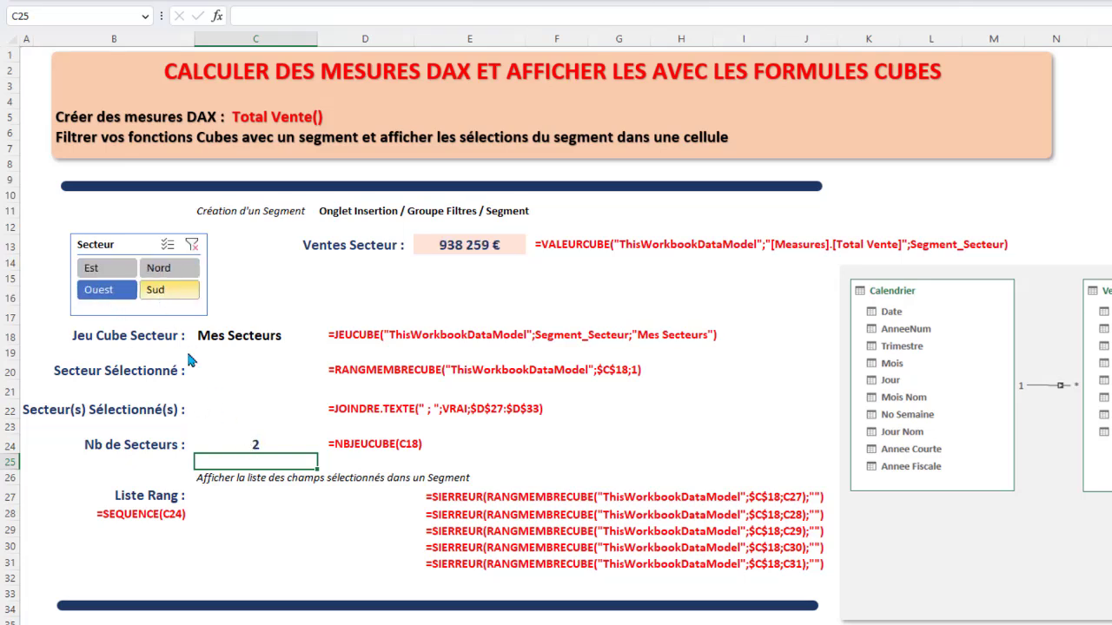
click(105, 268)
ctrl+click(165, 268)
ctrl+click(104, 290)
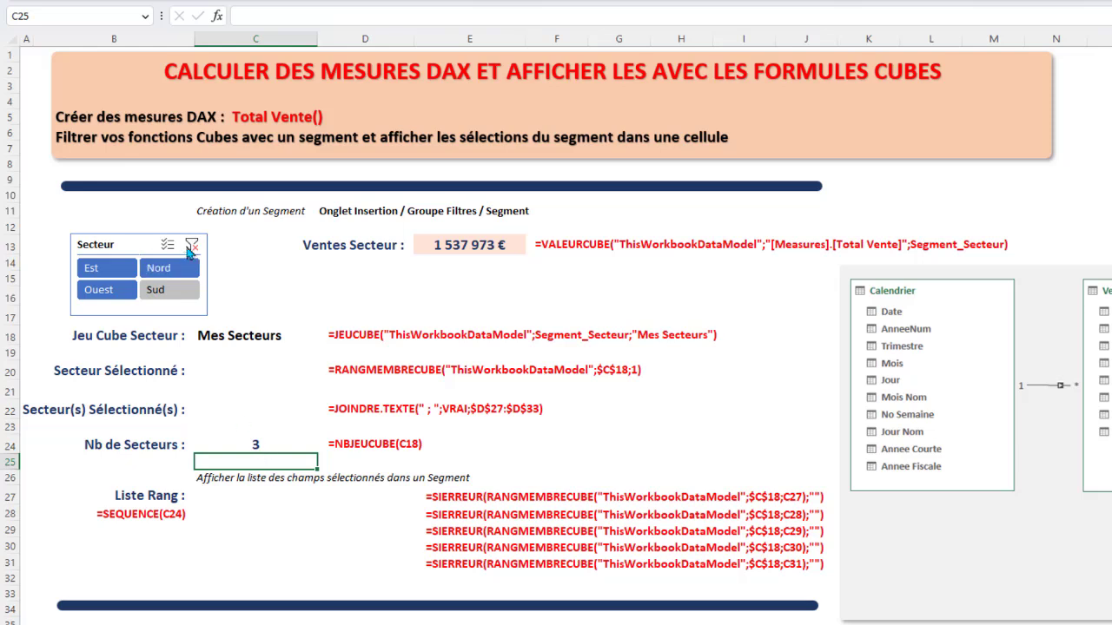
click(192, 244)
click(250, 446)
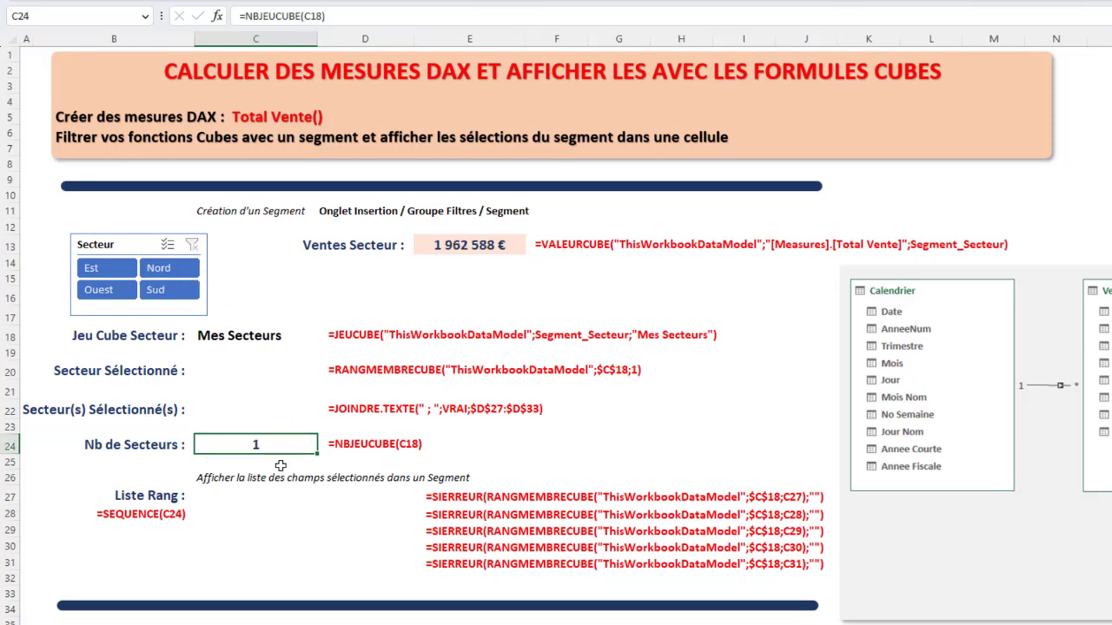
- Filter the Secteur slicer on one sector at a time, cycling through Est, Nord, Ouest and Sud, and leave it on Est
click(271, 373)
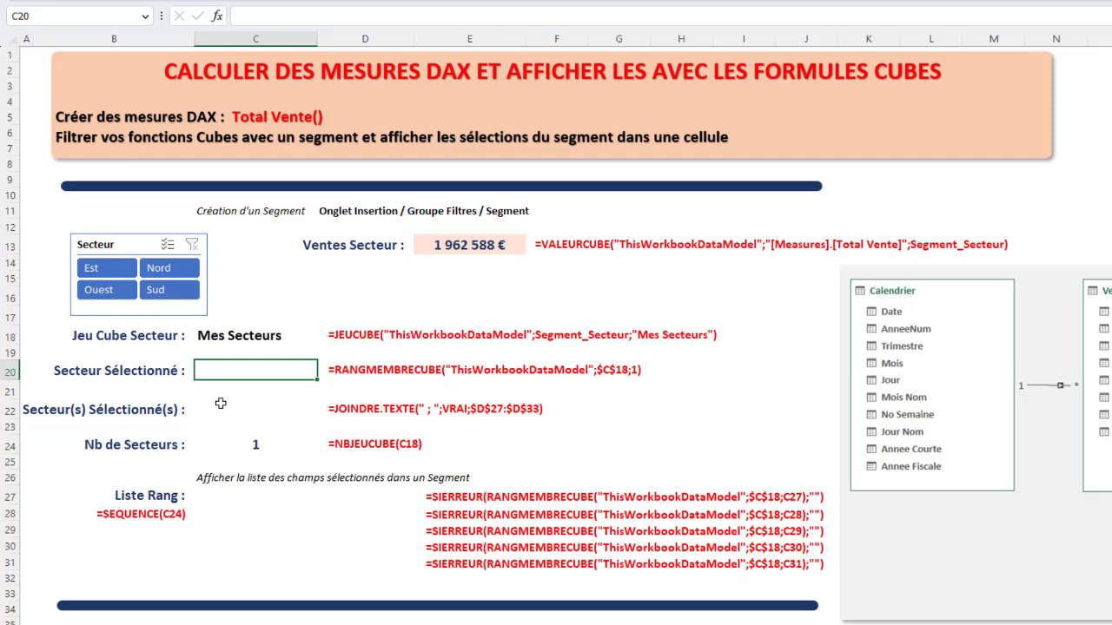
click(104, 269)
click(145, 268)
click(117, 269)
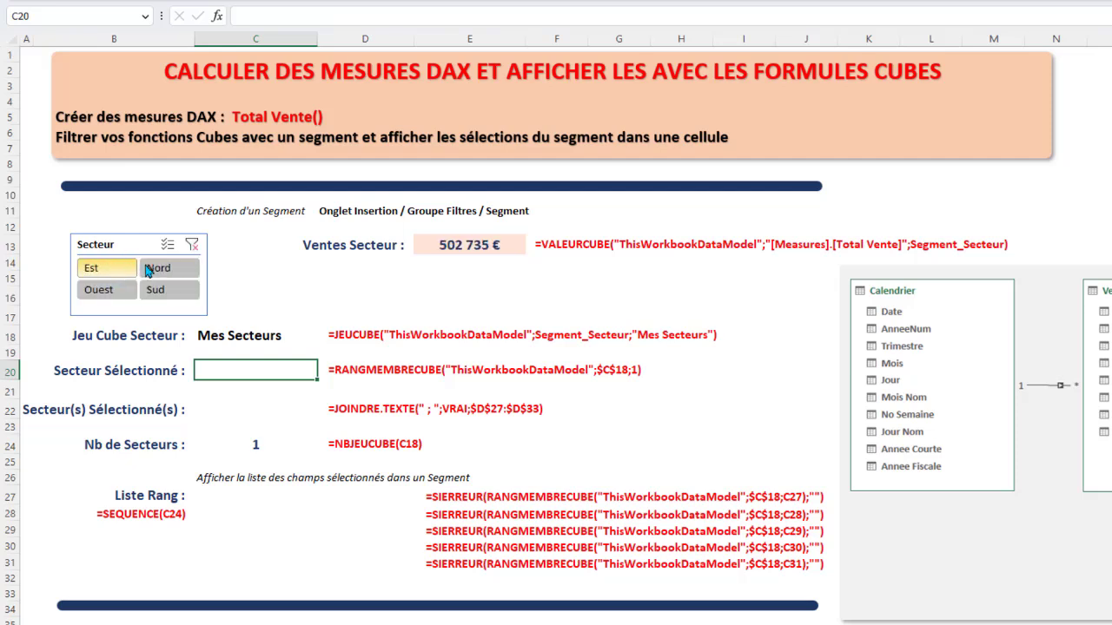
click(161, 269)
click(100, 290)
click(184, 291)
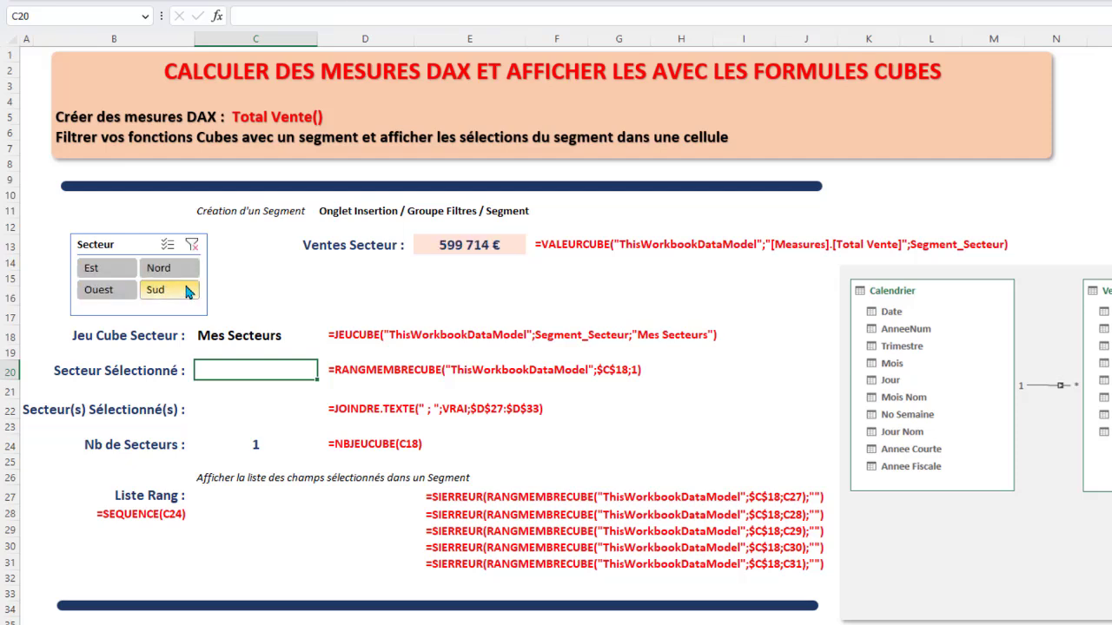
click(108, 268)
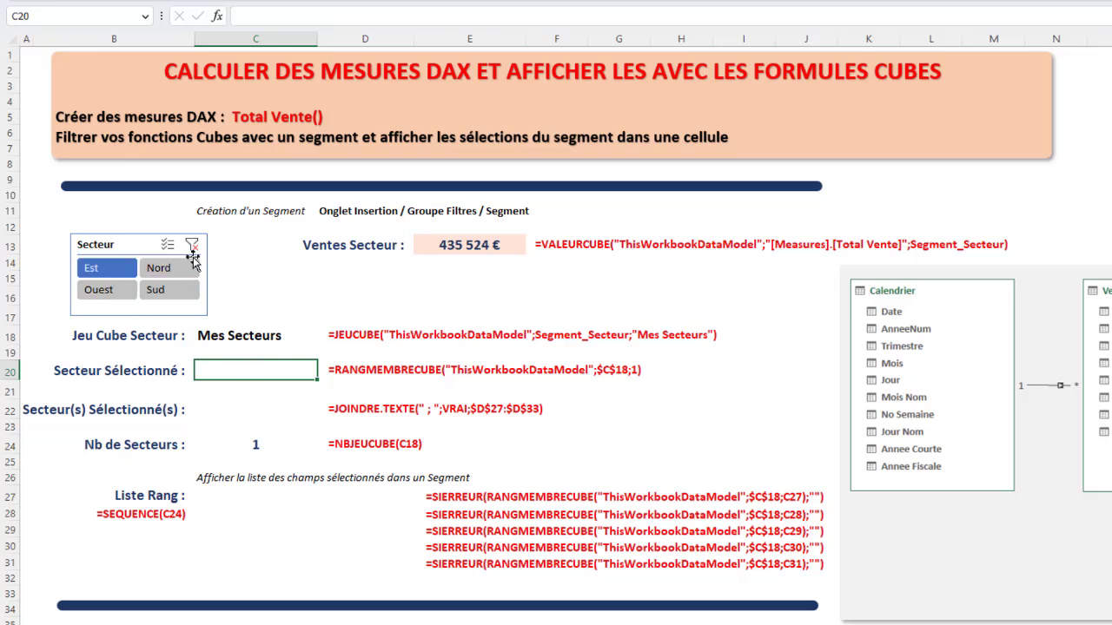
- Enter =RANGMEMBRECUBE("ThisWorkbookDataModel";C18;1) in the Secteur Sélectionné cell C20
text(=)
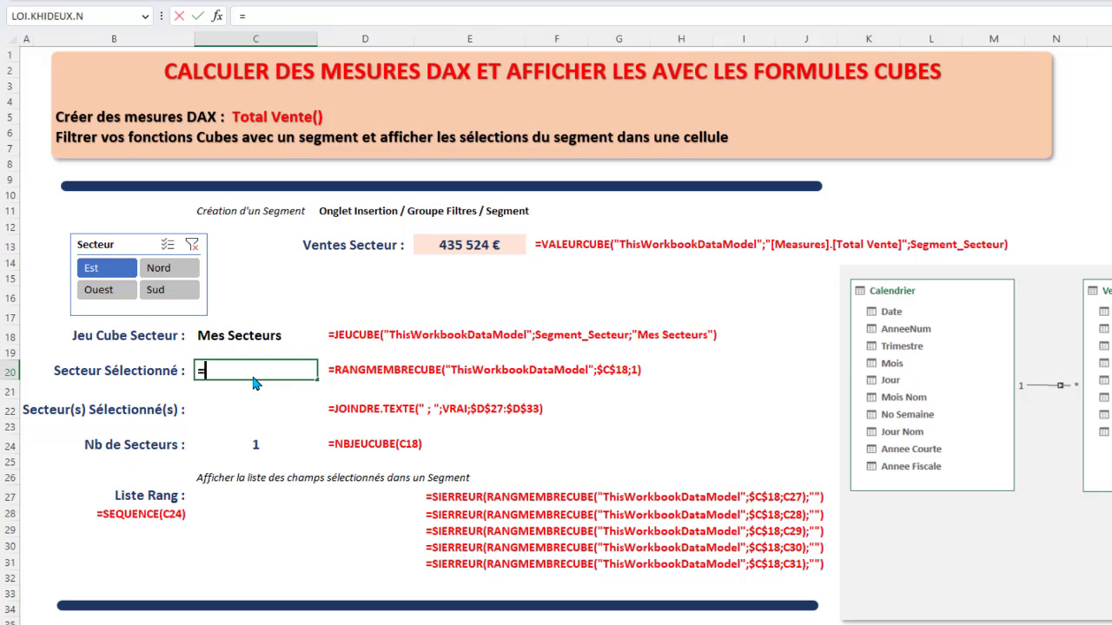
text(ra)
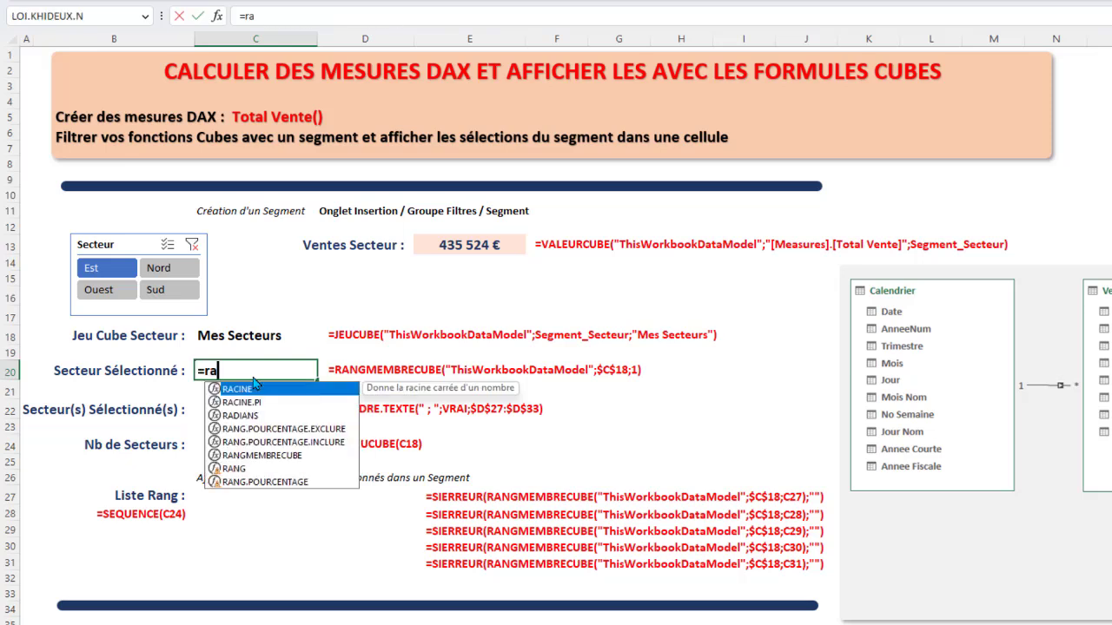
double_click(278, 456)
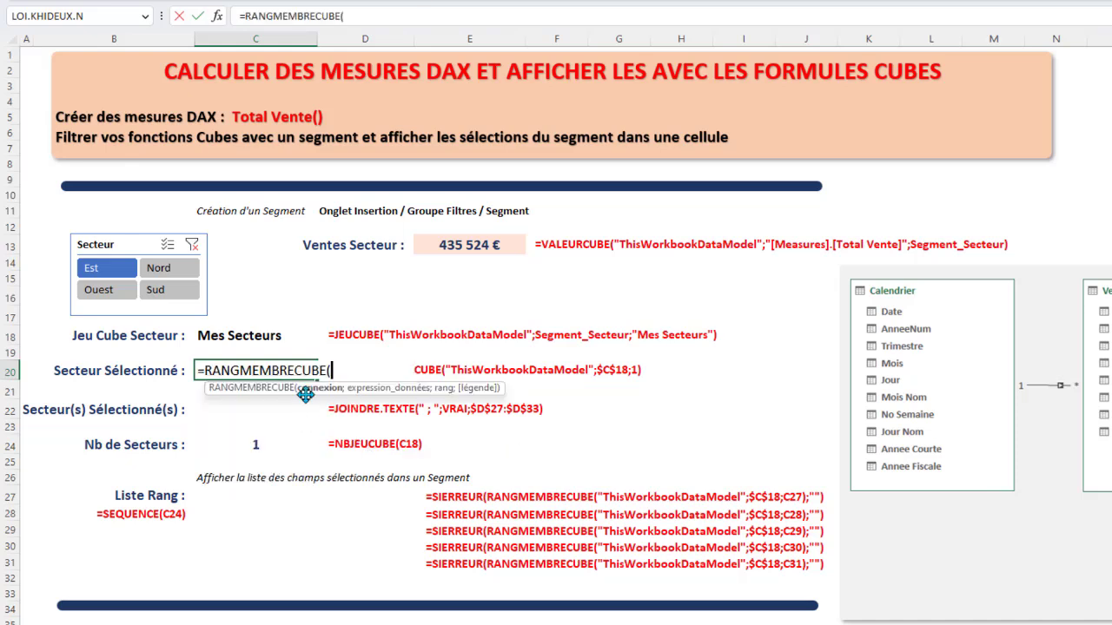
text(")
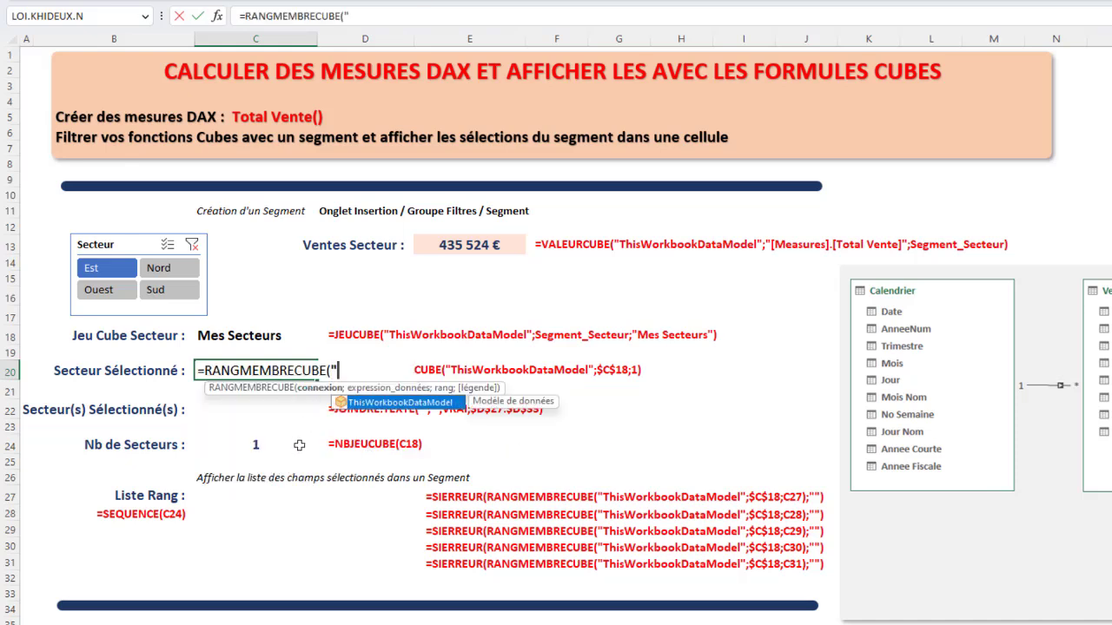
double_click(367, 405)
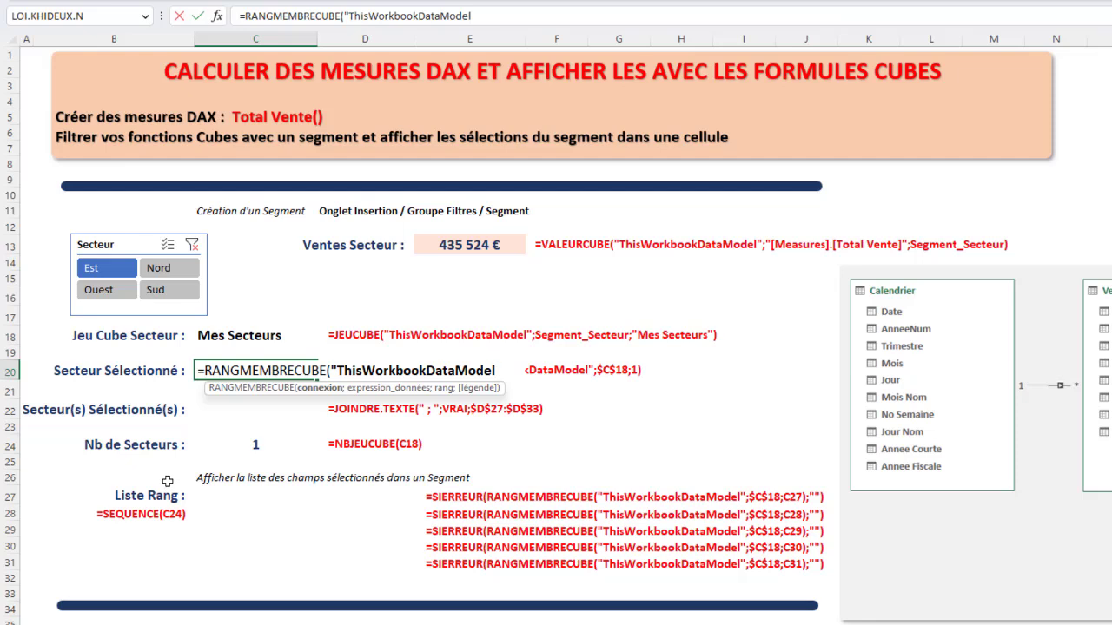
text(;)
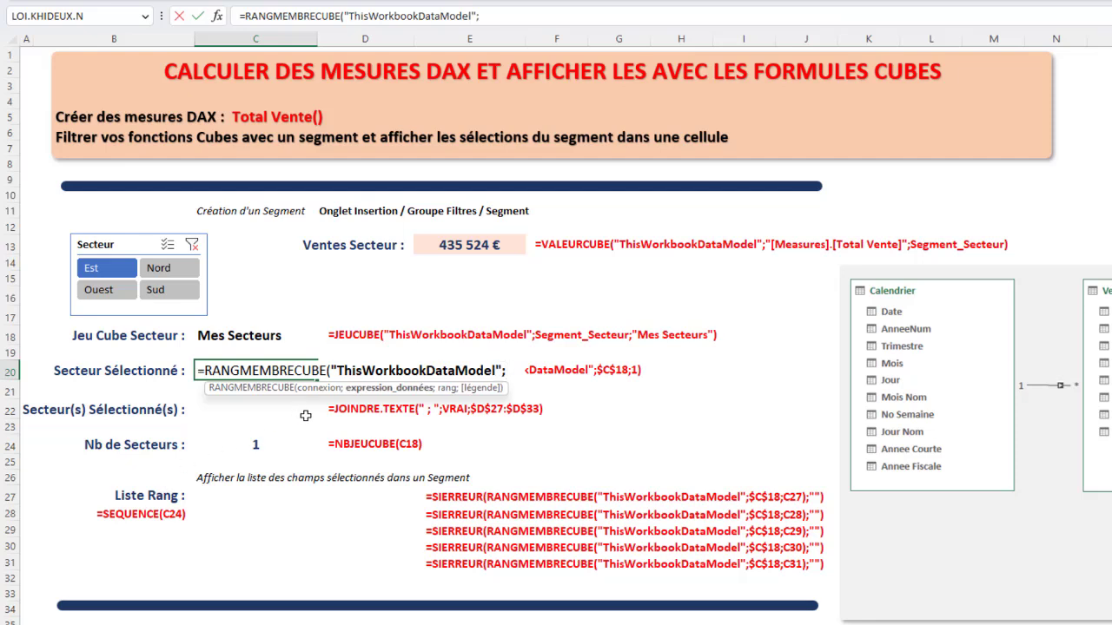
click(246, 336)
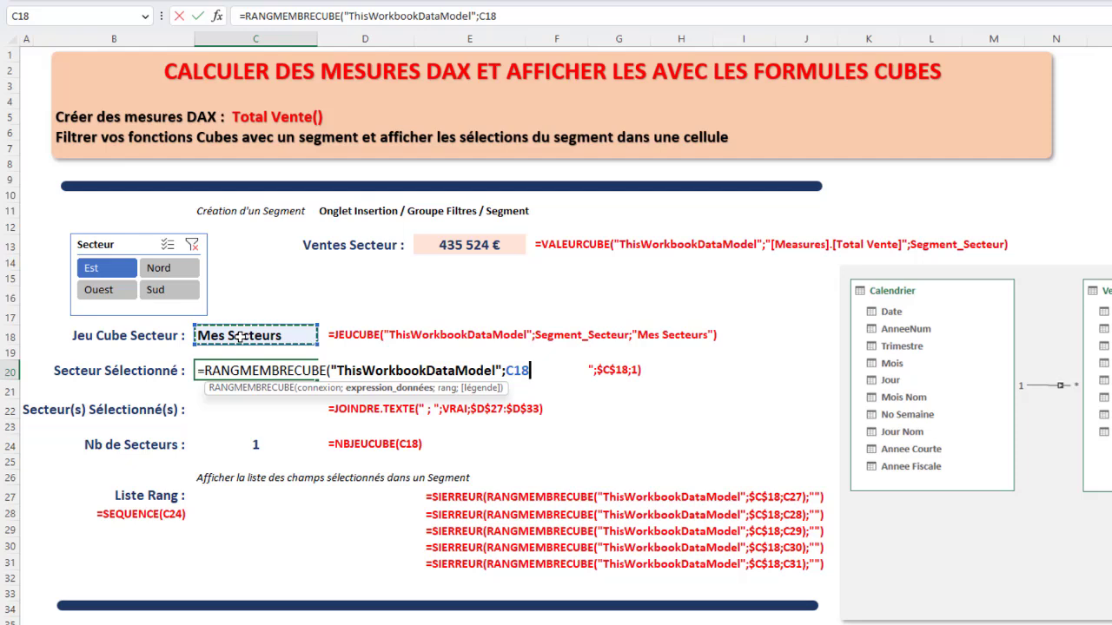
text(;)
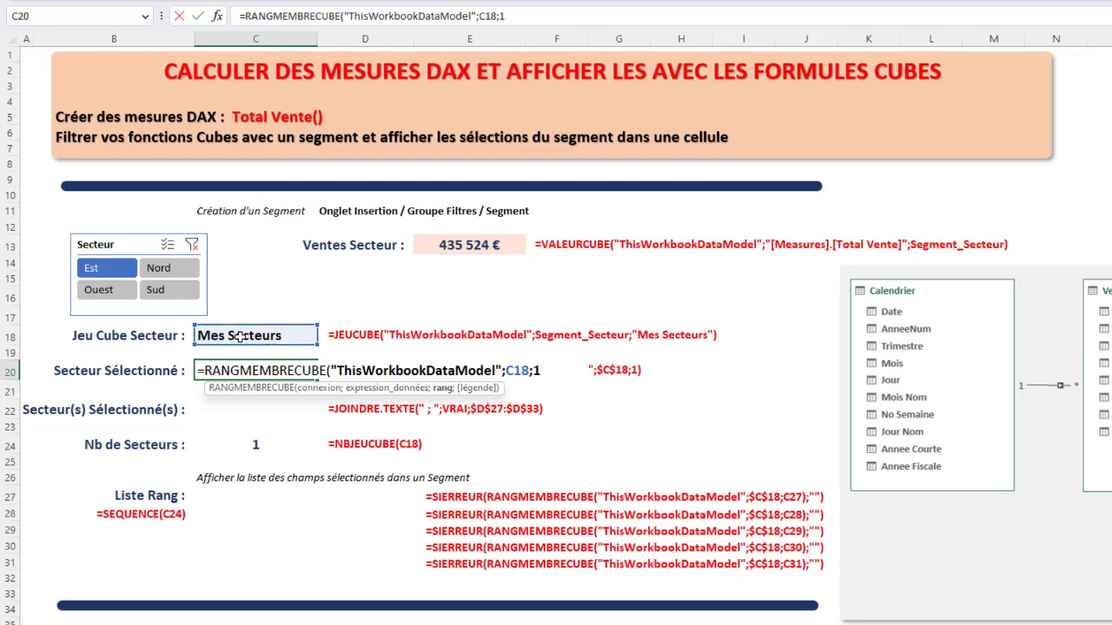
text(1))
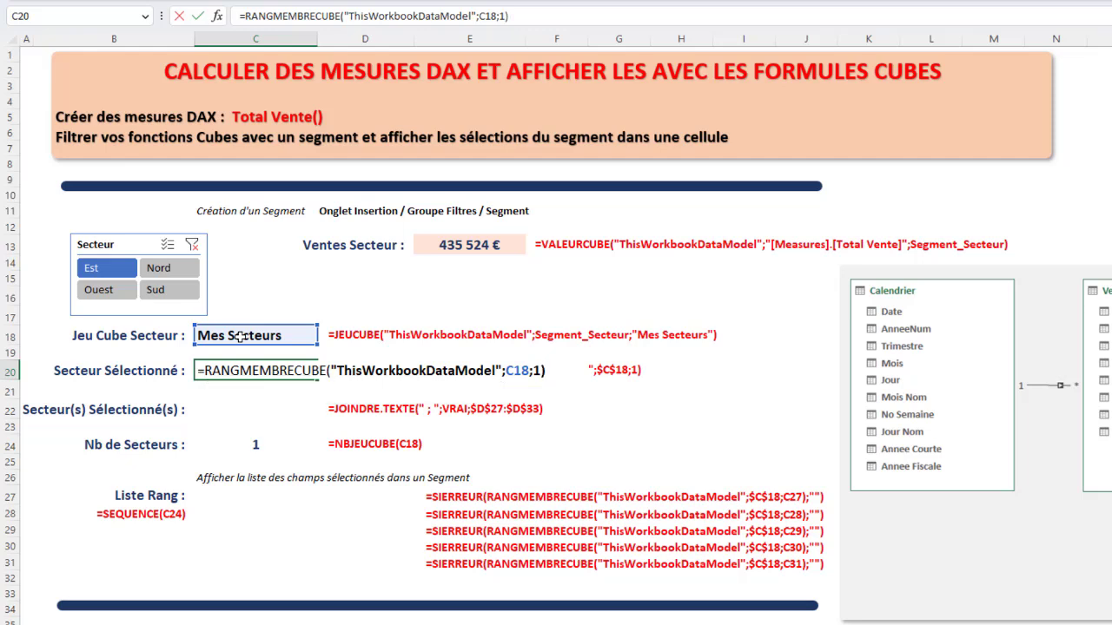
key(Return)
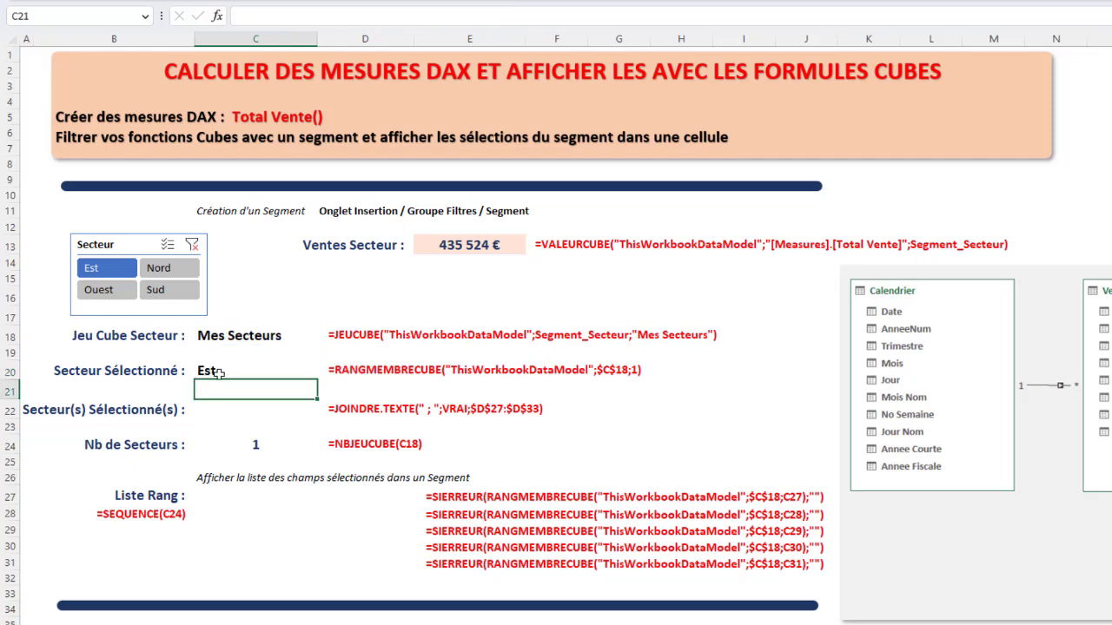
- Test the C20 selected sector with the slicer on Nord, Ouest and Sud individually, and clear the filter
click(220, 371)
click(161, 268)
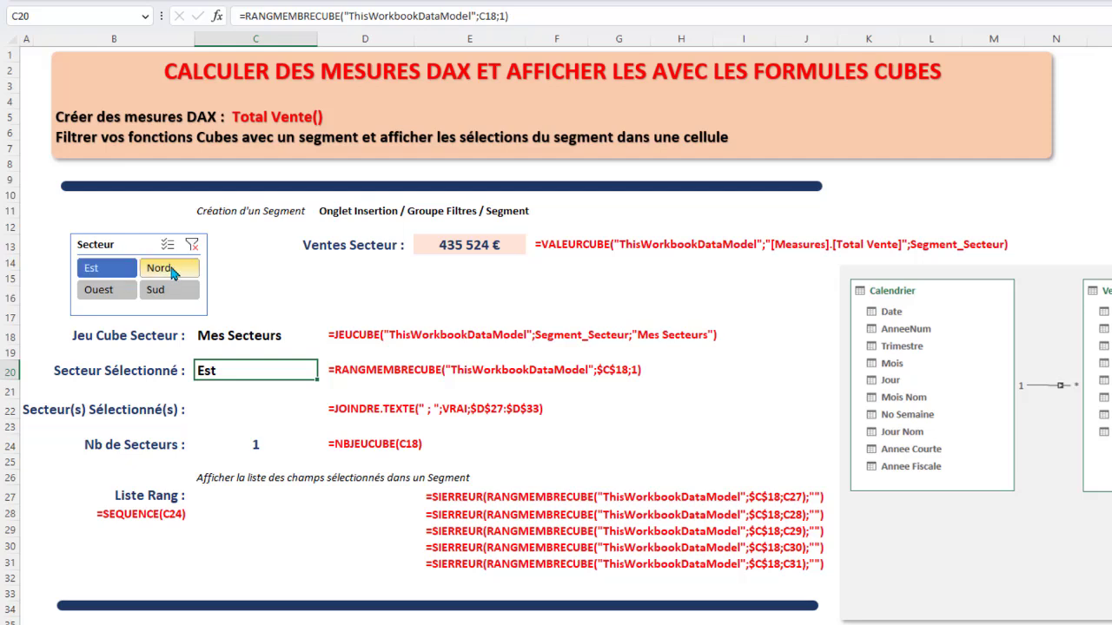
click(98, 289)
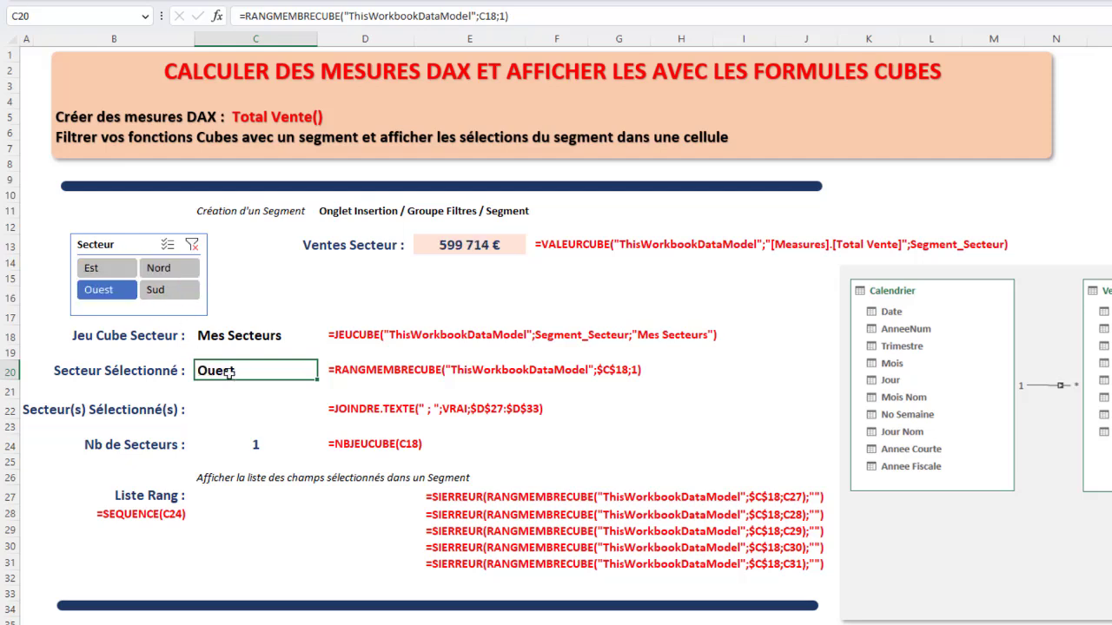
click(174, 293)
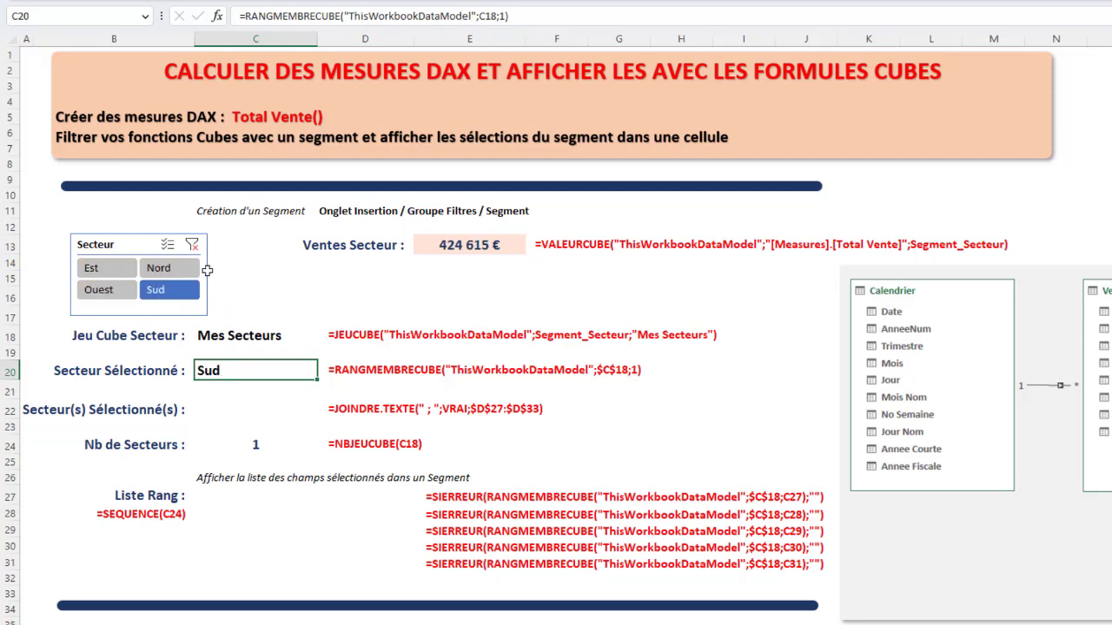
click(191, 246)
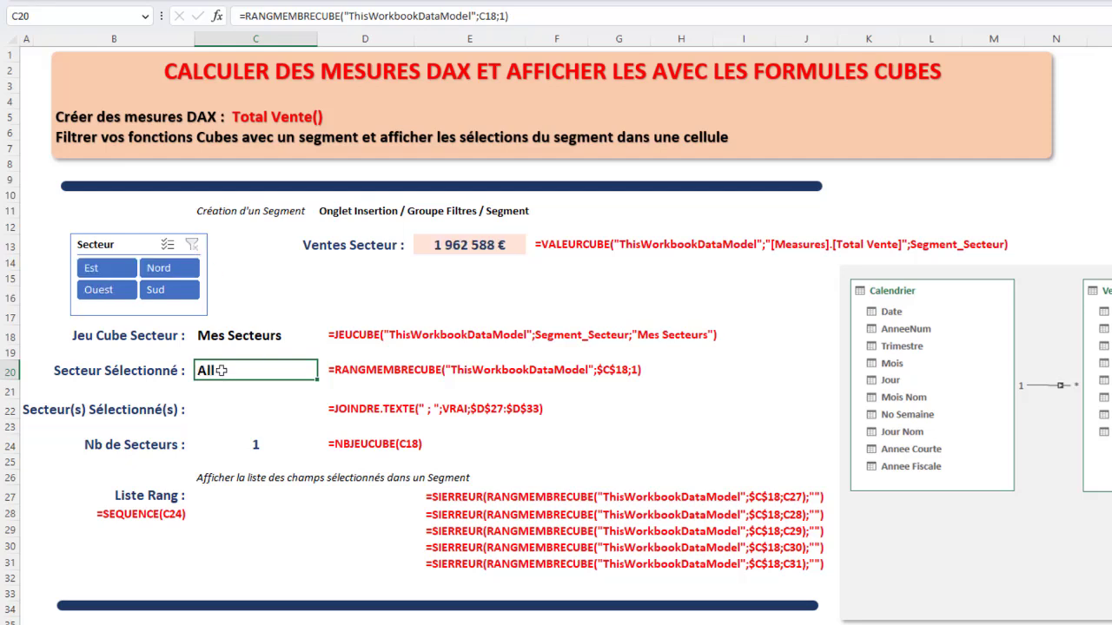
- Test C20 with multiple sectors, first Est, Nord and Ouest, then Nord, Ouest and Sud, and clear the filter
drag(104, 270, 118, 291)
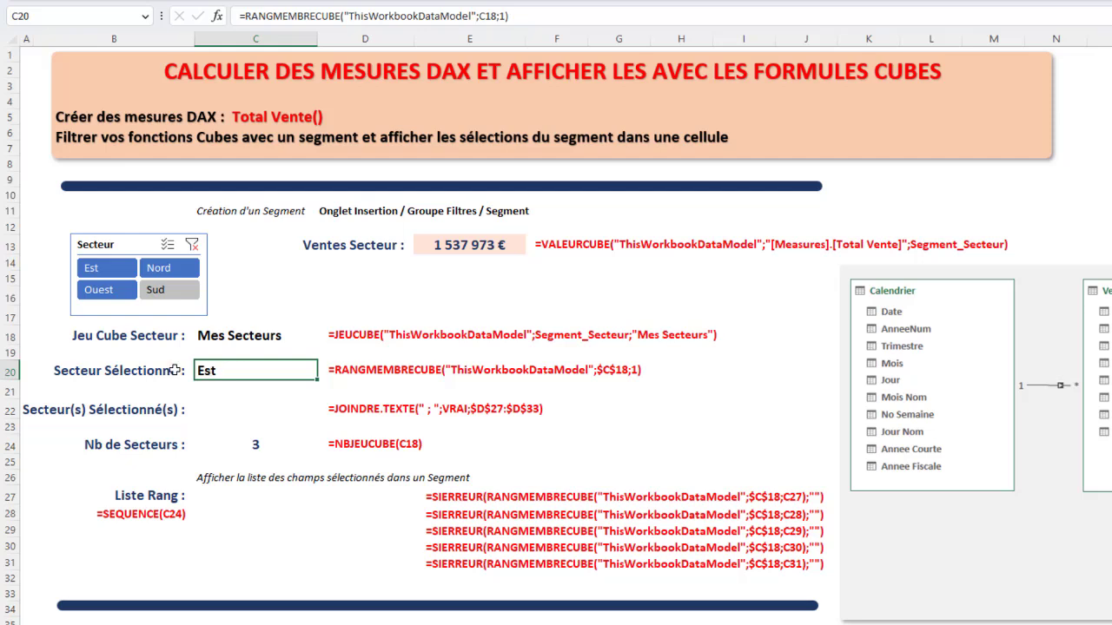
drag(164, 270, 167, 298)
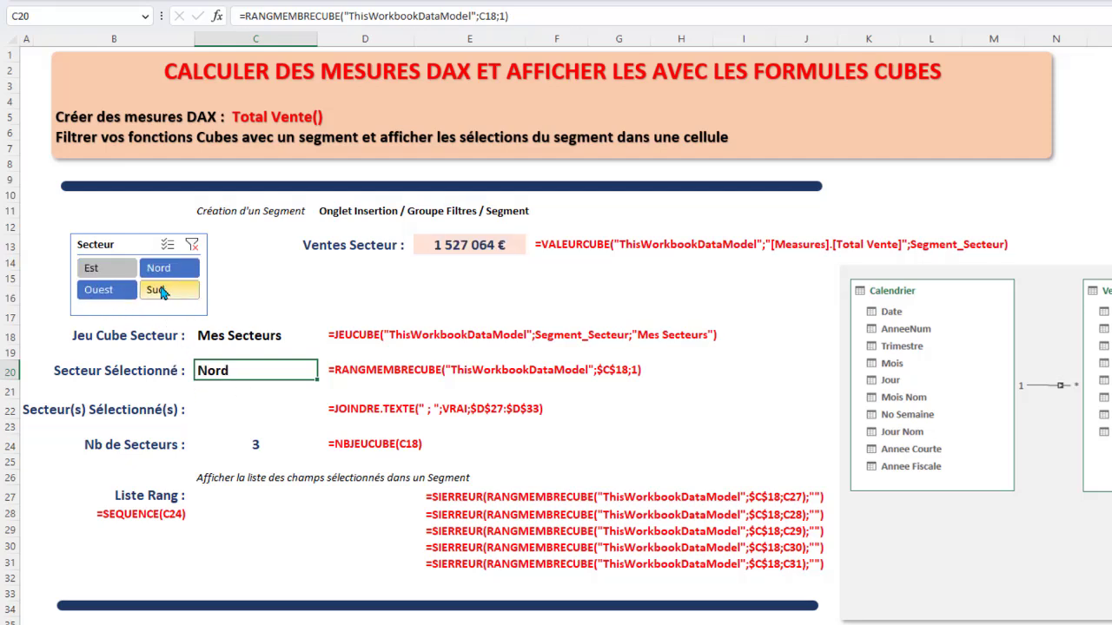
click(279, 290)
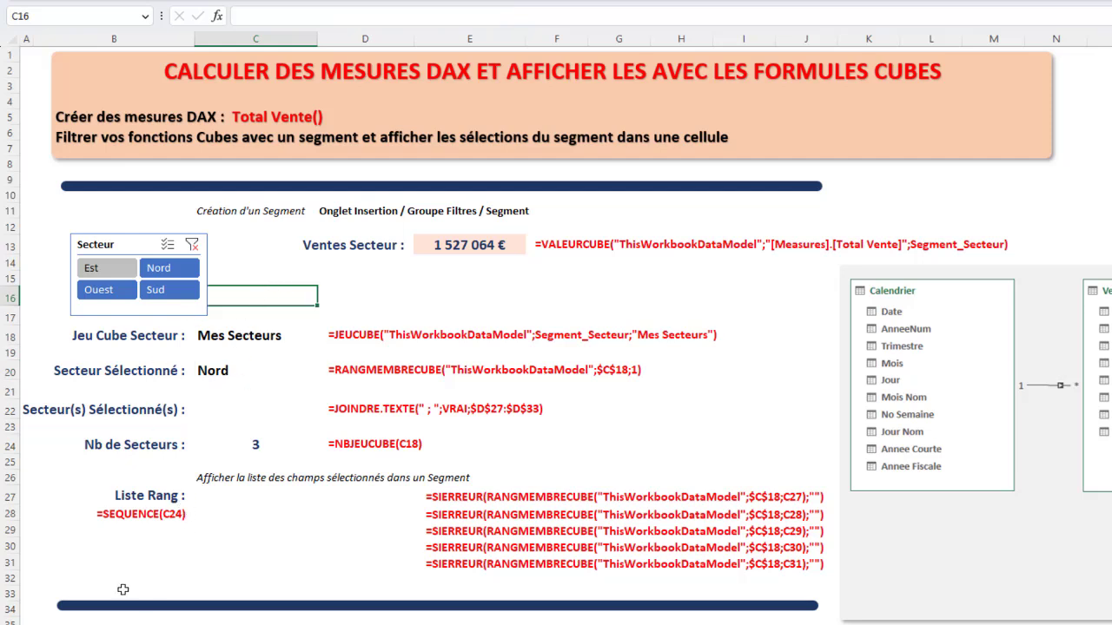
click(191, 244)
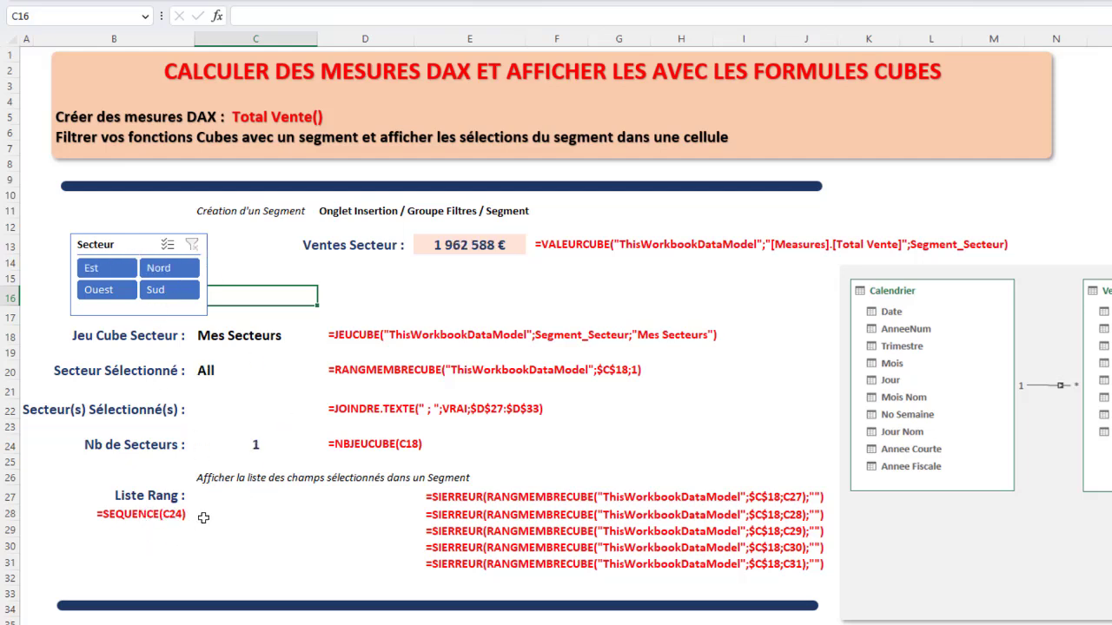
- Filter the slicer on Est, Nord and Ouest and enter =SEQUENCE(C24) in C28 for the Liste Rang
click(254, 445)
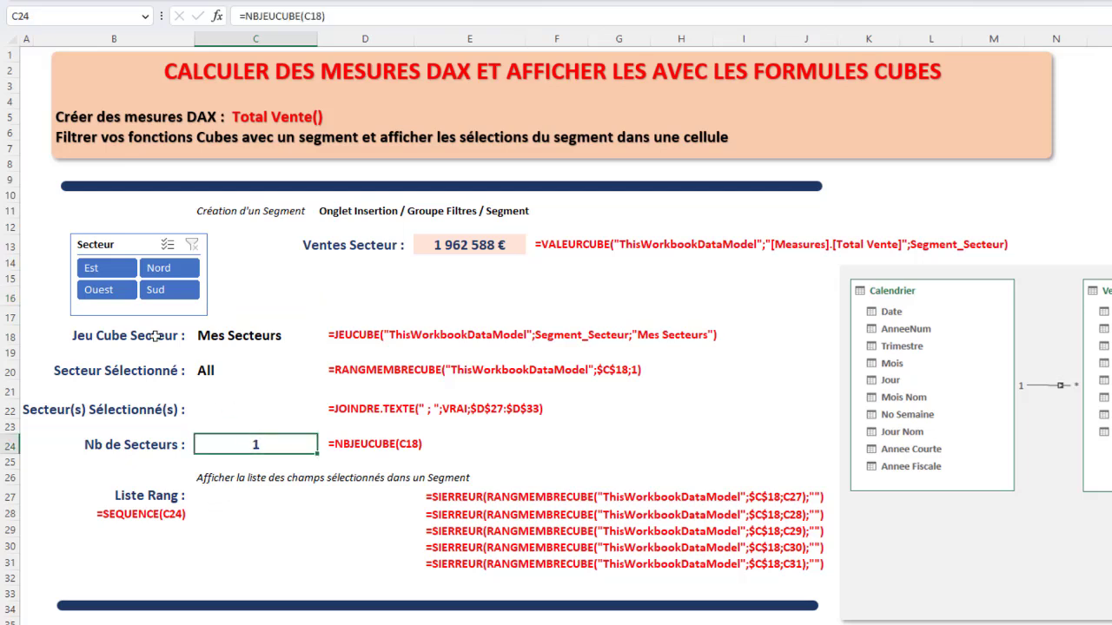
drag(94, 258, 98, 289)
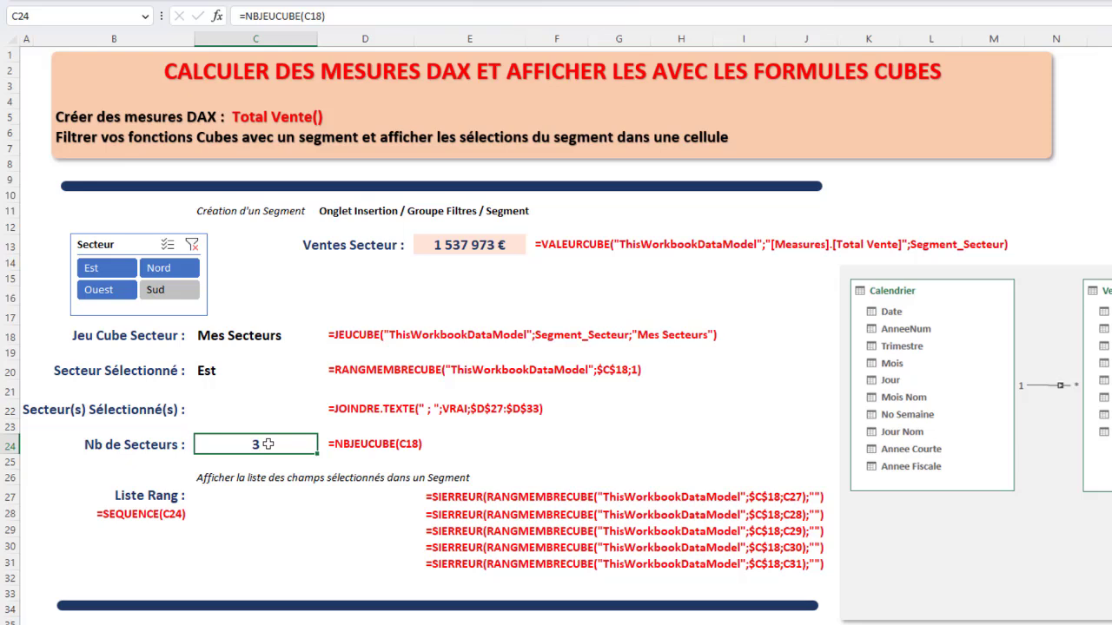
click(222, 512)
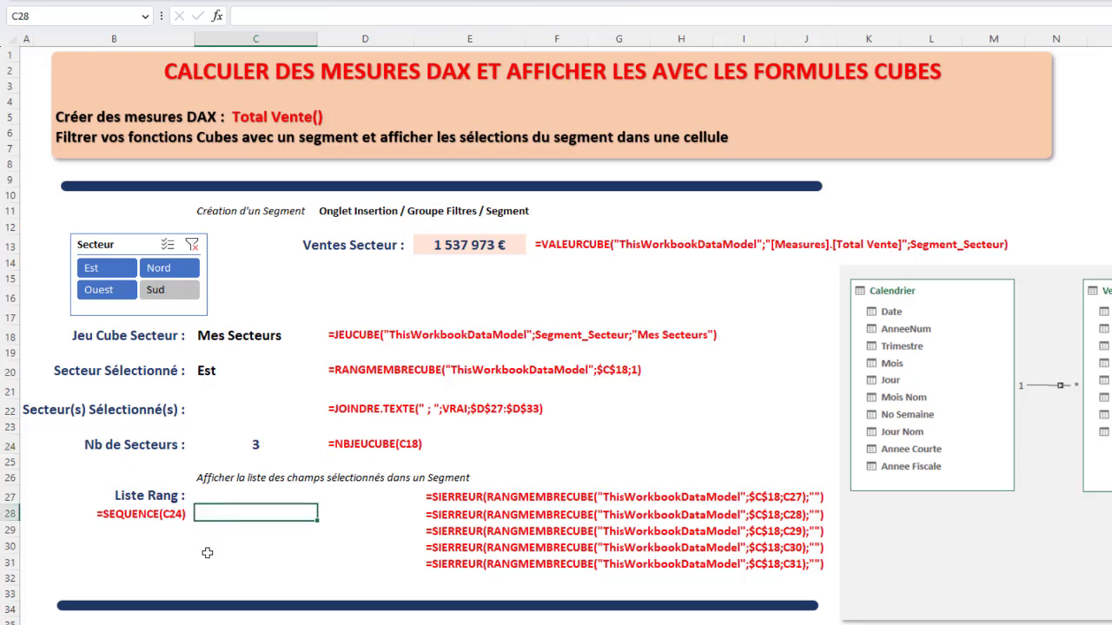
text(=se)
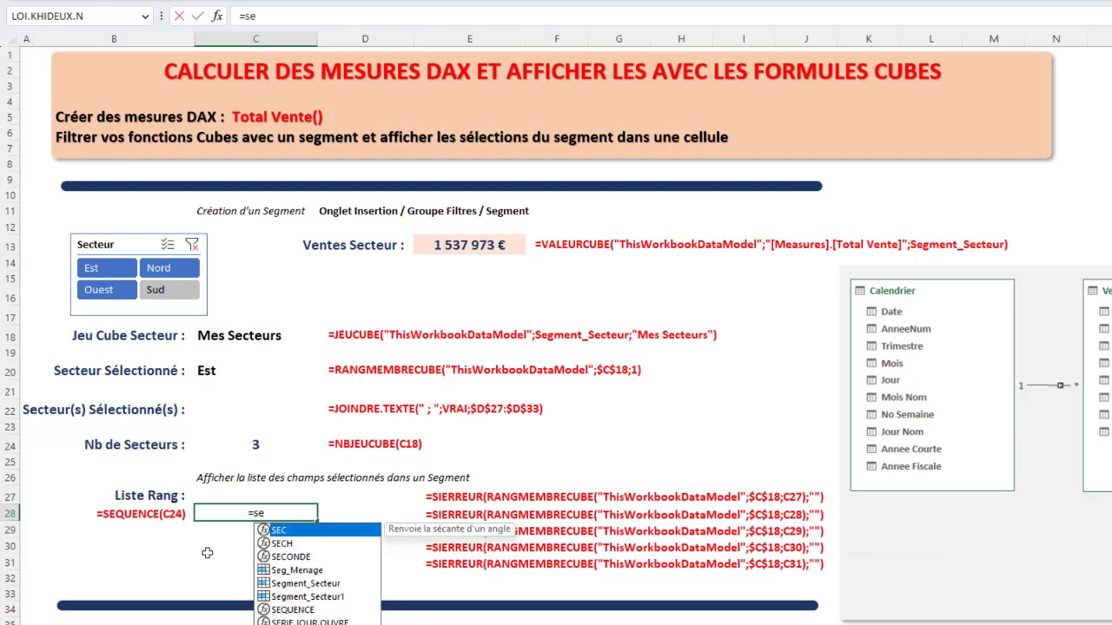
double_click(293, 610)
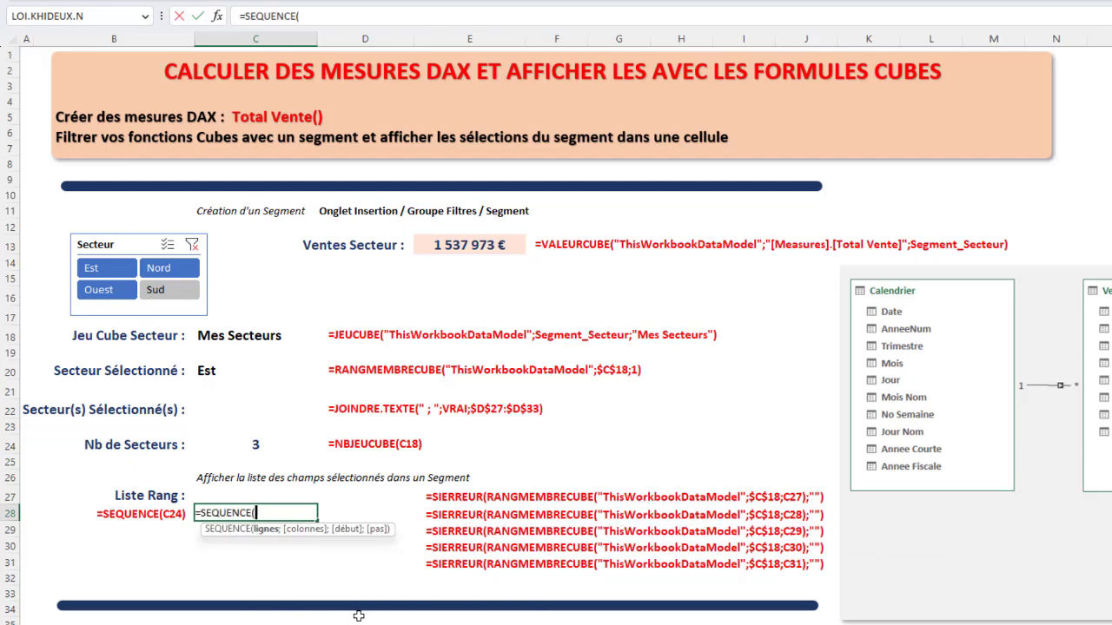
click(245, 442)
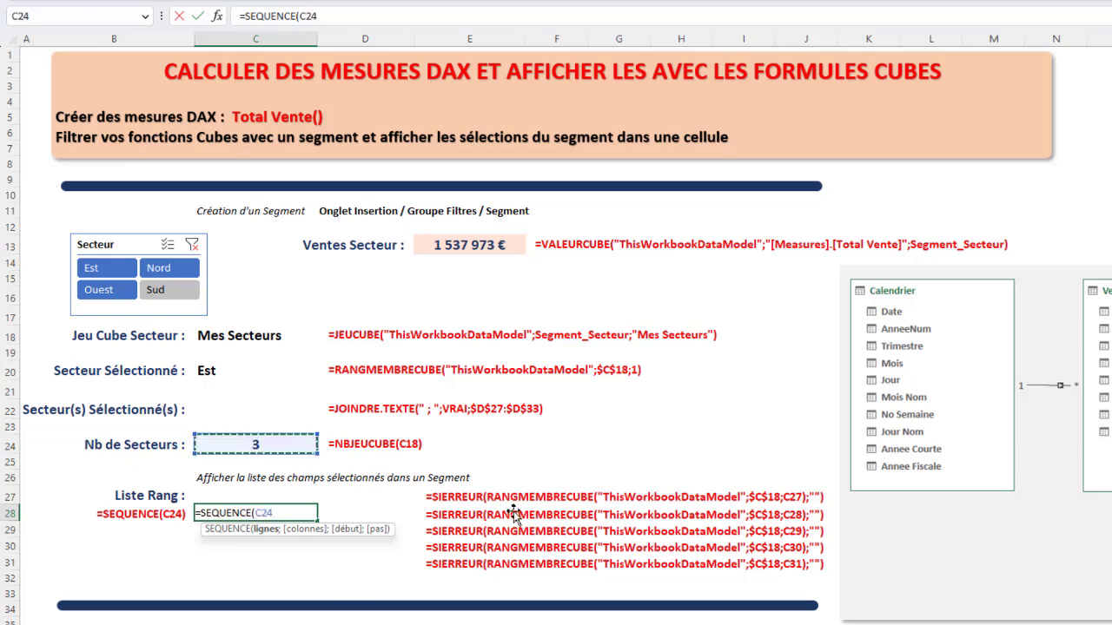
text())
key(Return)
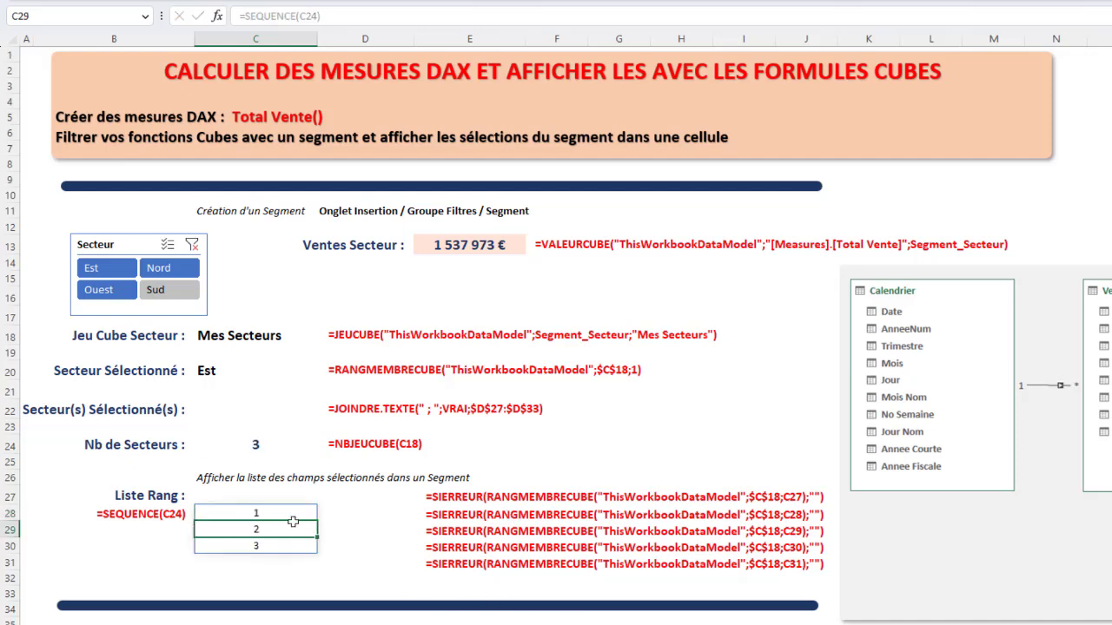
- Test the rank list with the slicer on Est and Nord, all sectors, then Est, Nord and Ouest, and check the cells around C28
click(106, 268)
ctrl+click(159, 271)
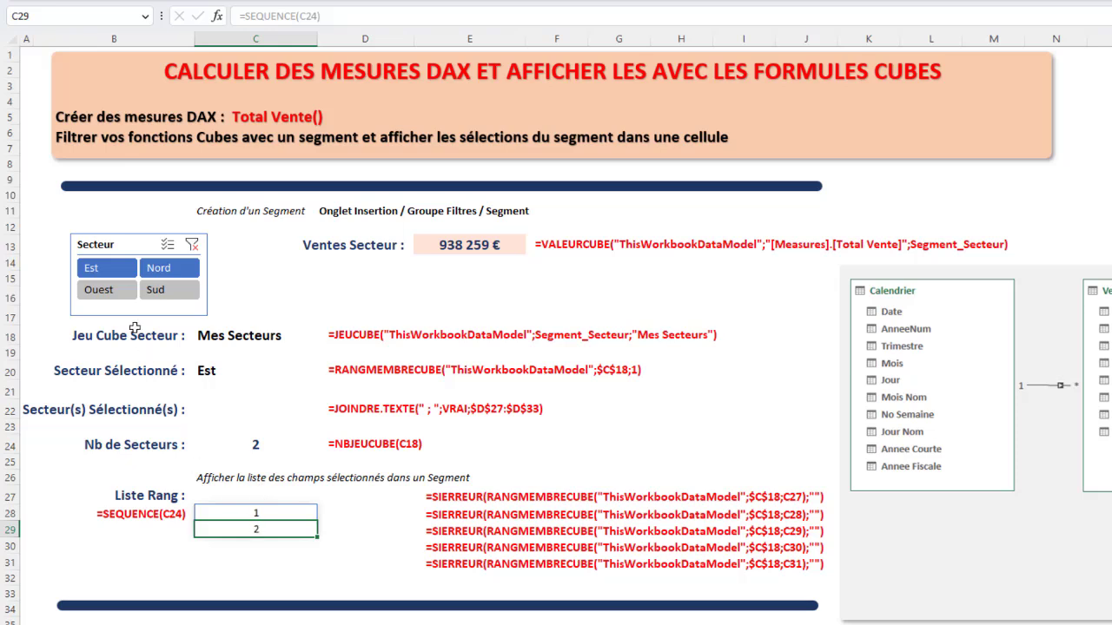
drag(110, 274, 161, 295)
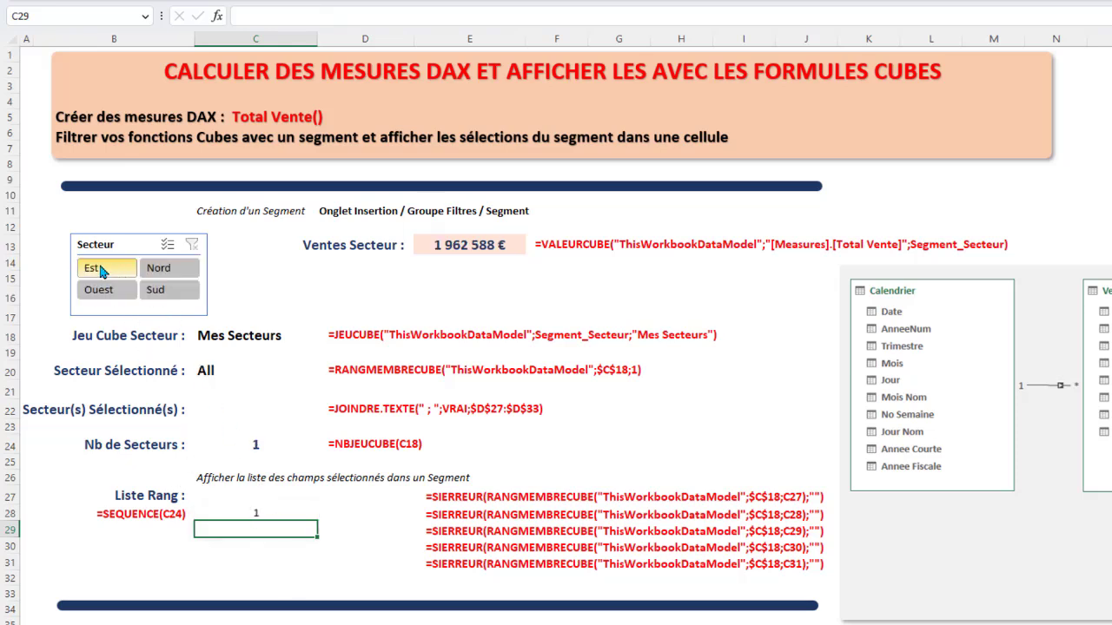
drag(102, 269, 104, 291)
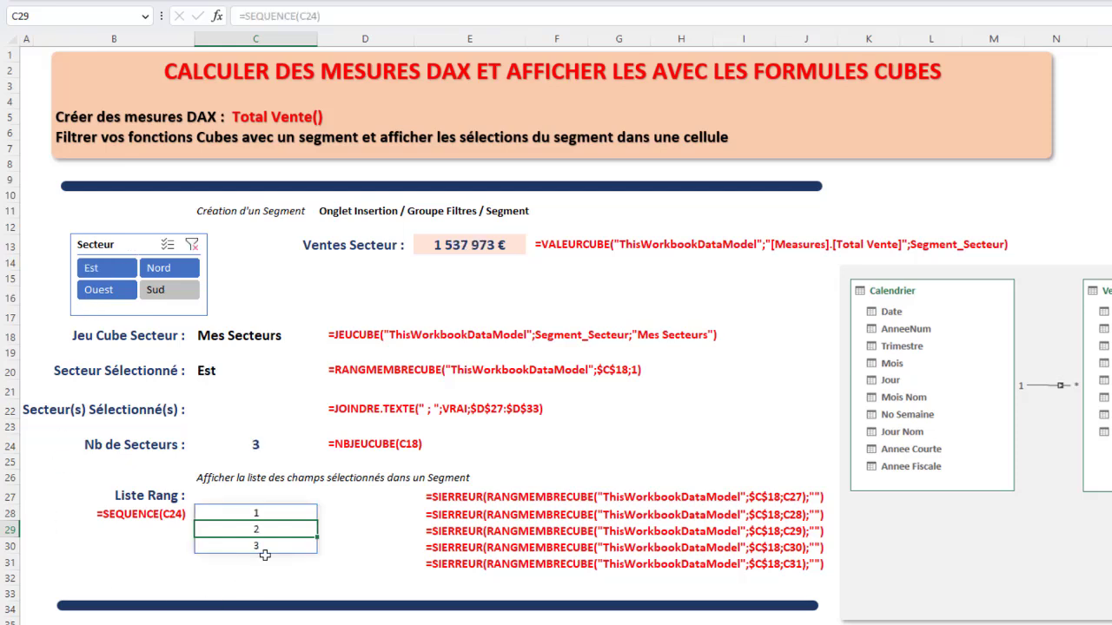
click(263, 514)
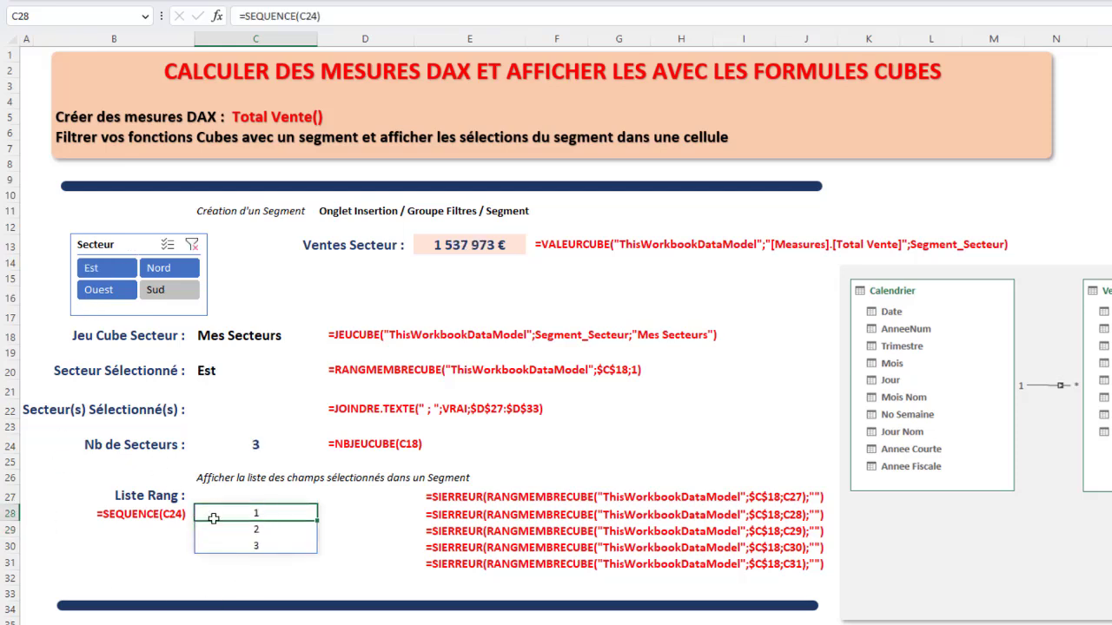
click(342, 514)
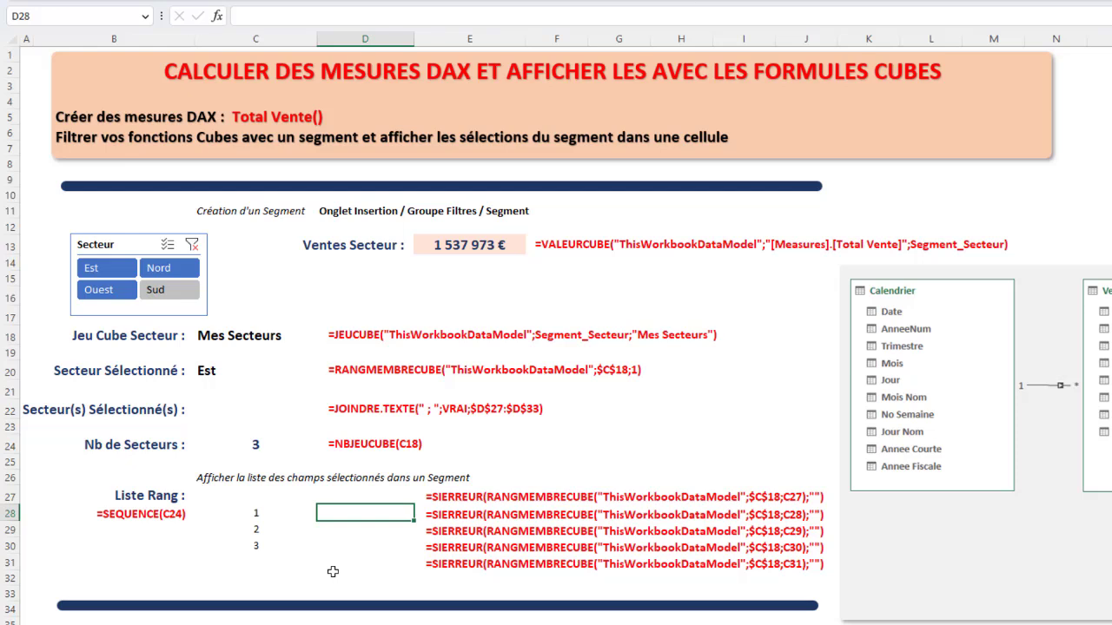
click(256, 496)
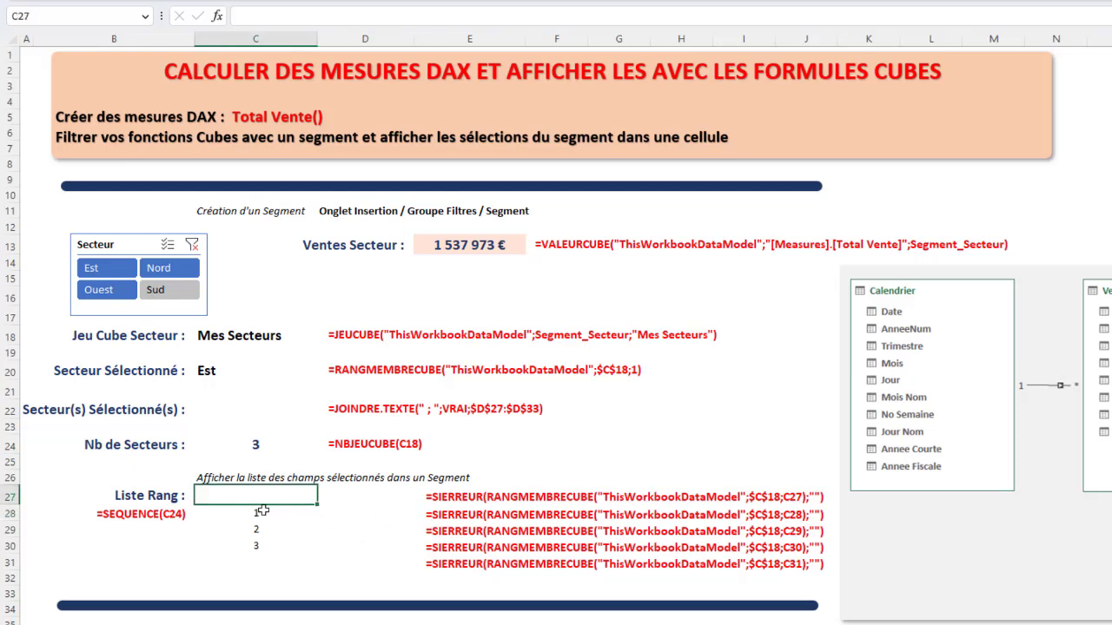
- Move the =SEQUENCE(C24) rank list up from C28 so that it starts in C27
drag(262, 511, 285, 552)
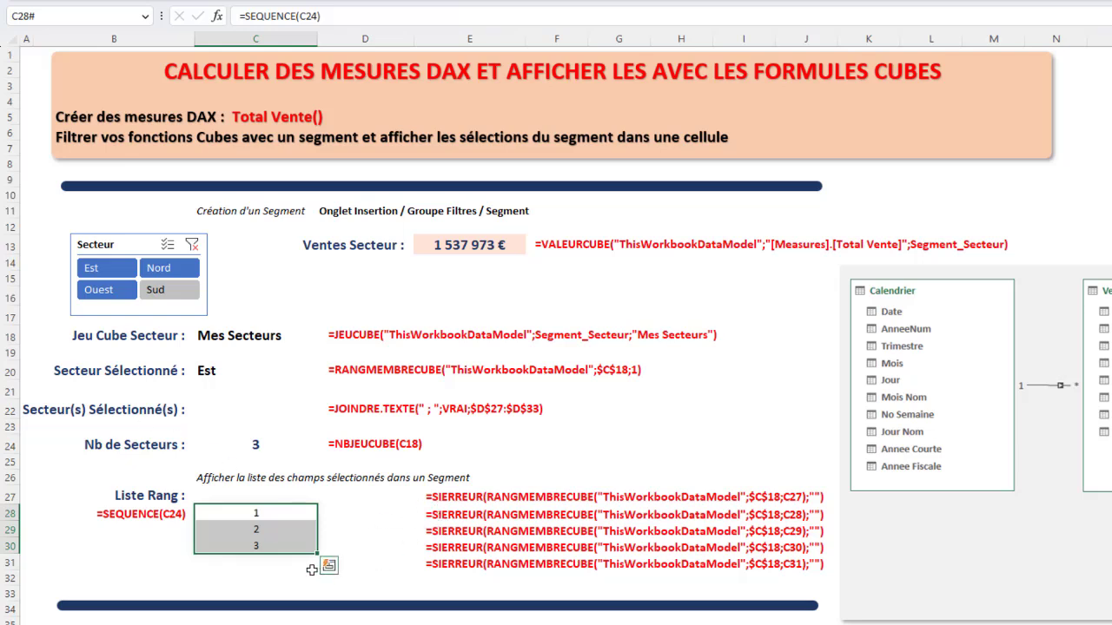
drag(293, 552, 297, 537)
click(247, 494)
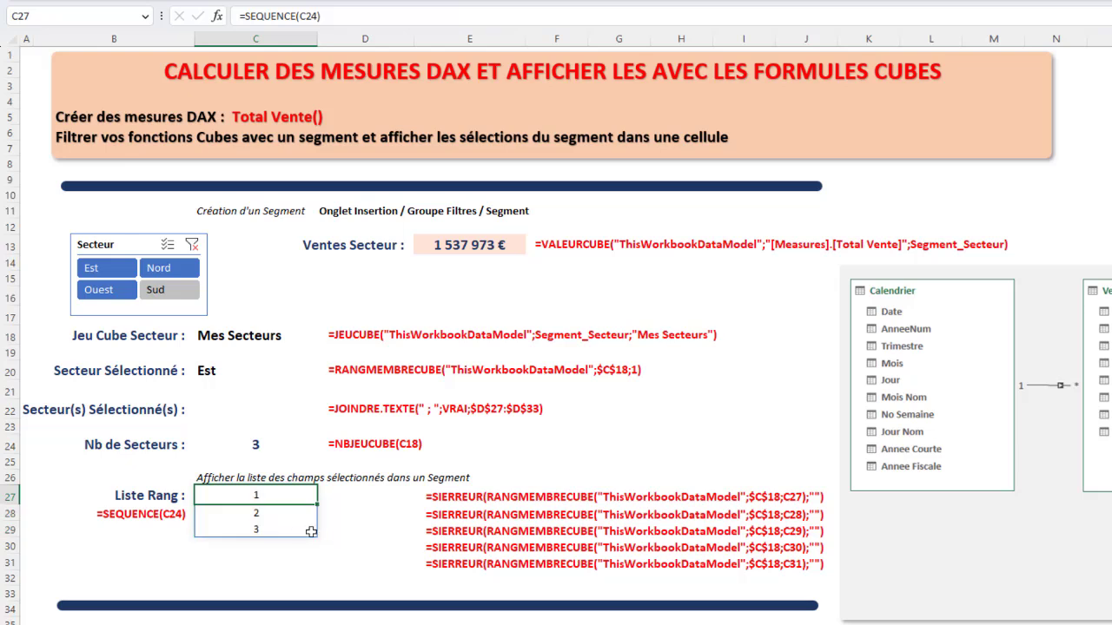
- Check the Liste Rang cells C27 to C29 and the adjacent cell D27
click(371, 496)
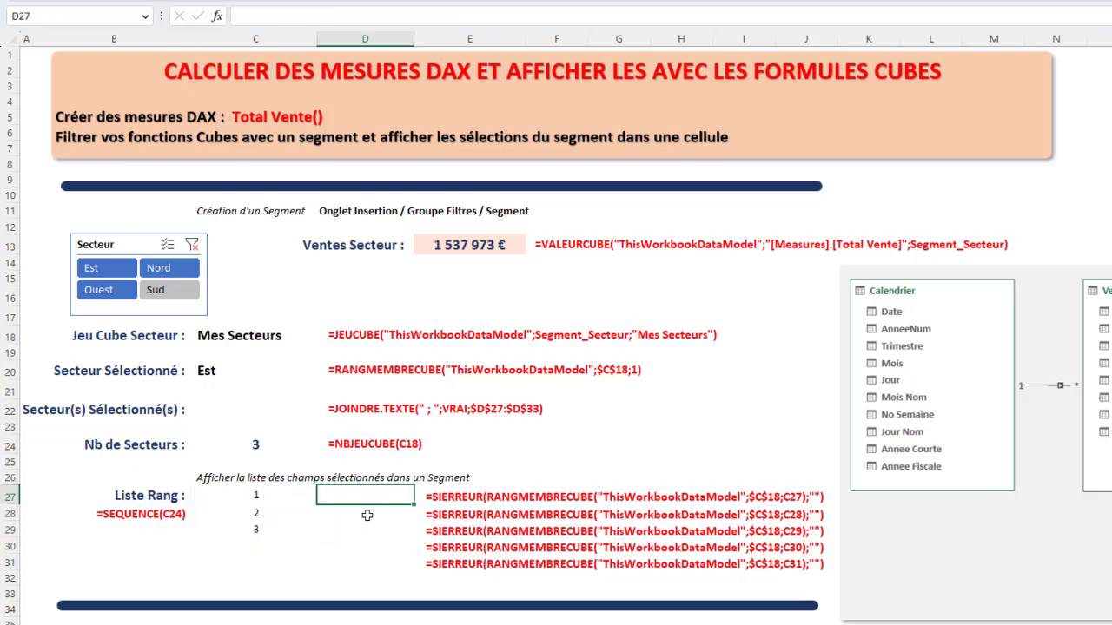
click(259, 494)
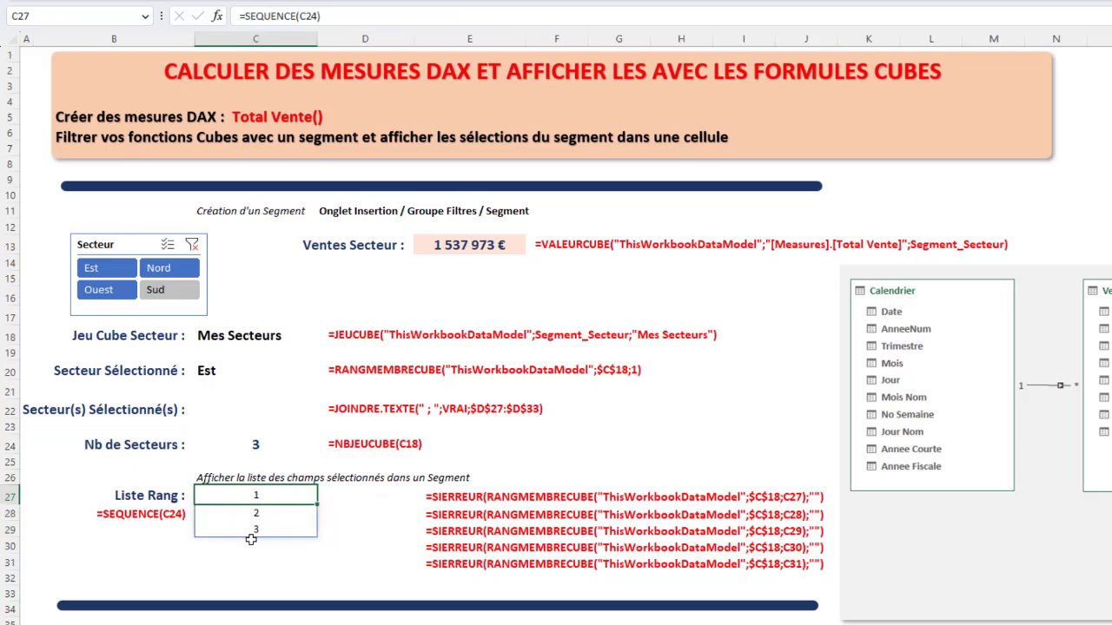
click(355, 497)
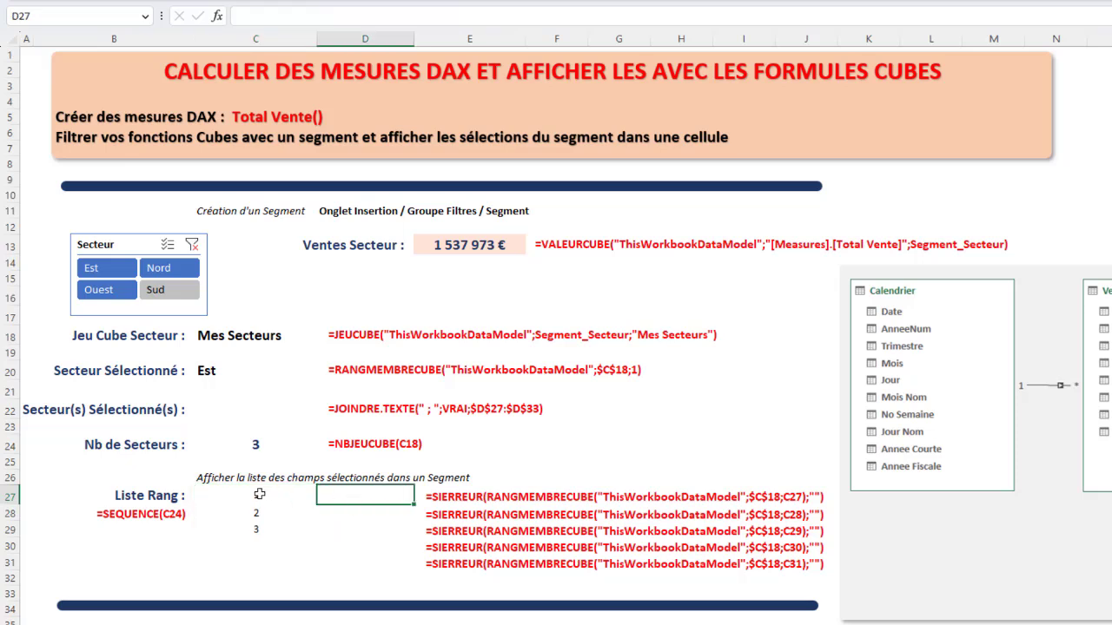
click(258, 494)
click(257, 512)
click(256, 529)
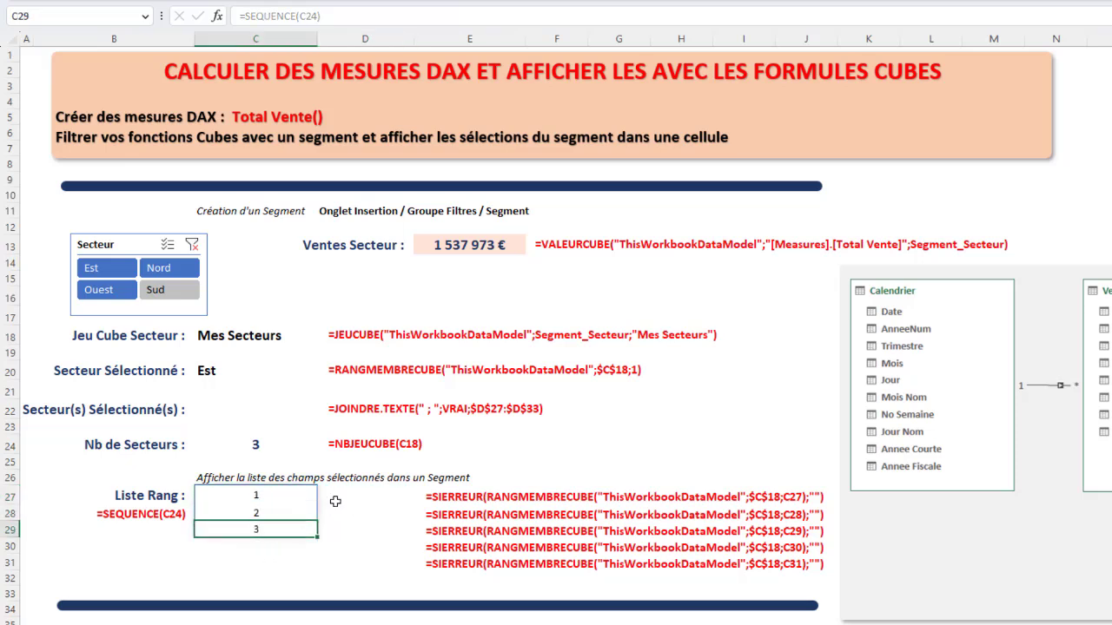
- Start a RANGMEMBRECUBE formula in D27 with "ThisWorkbookDataModel" as its connection
click(335, 501)
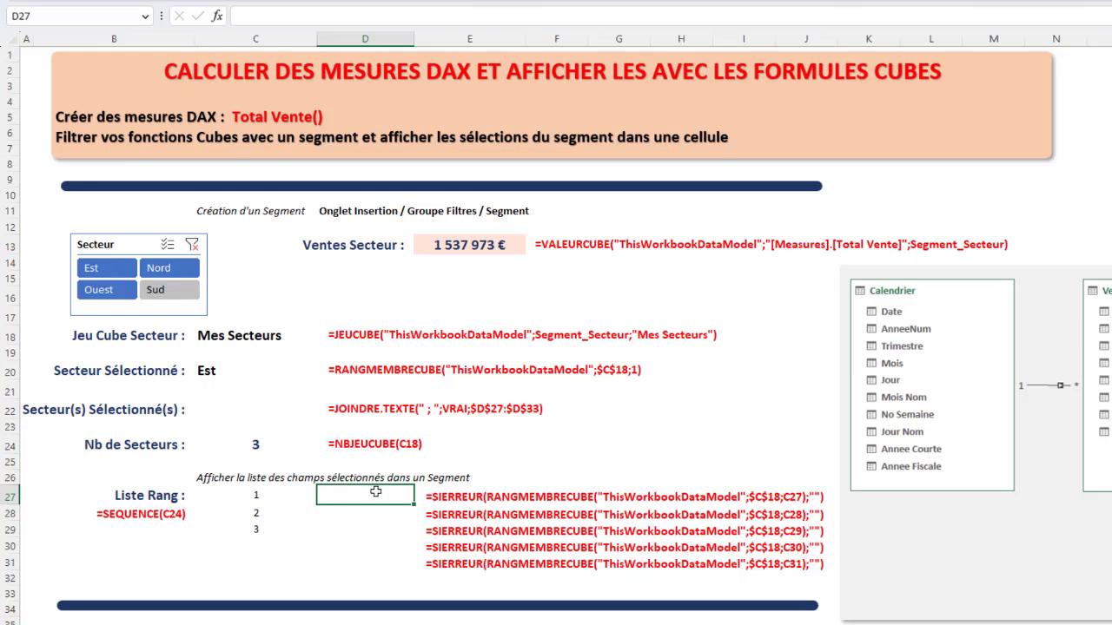
text(=ra)
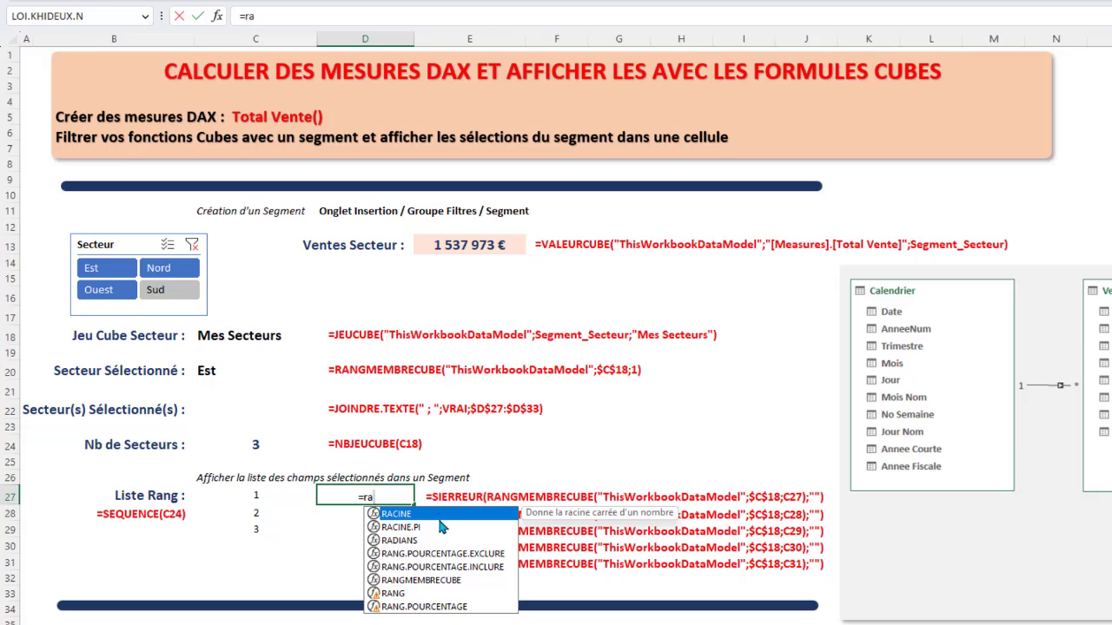
click(431, 582)
double_click(430, 582)
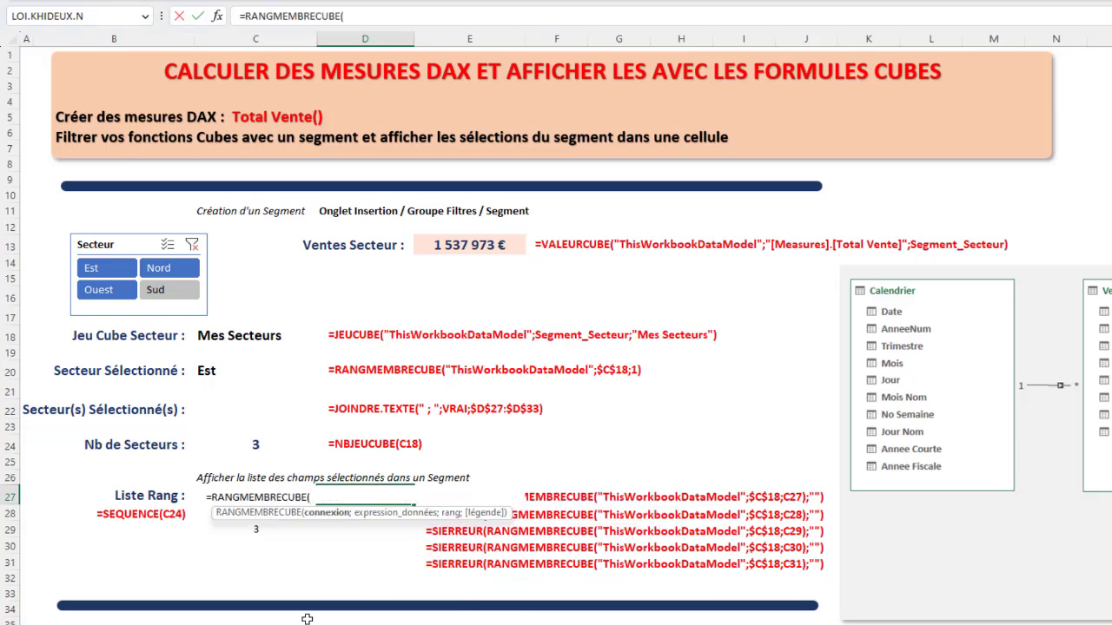
text(")
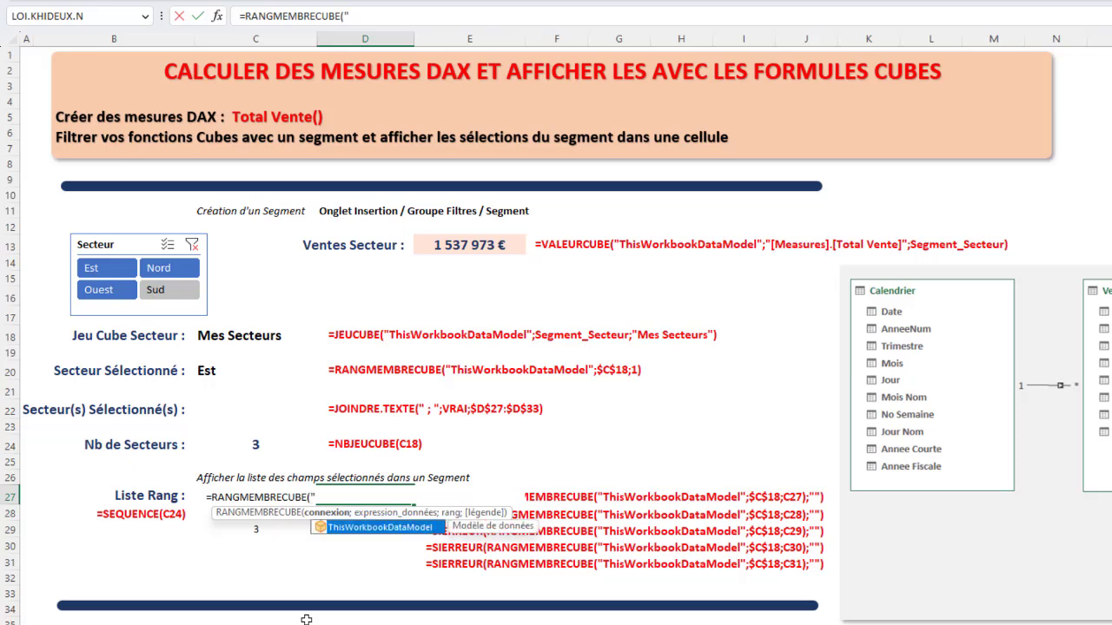
double_click(383, 527)
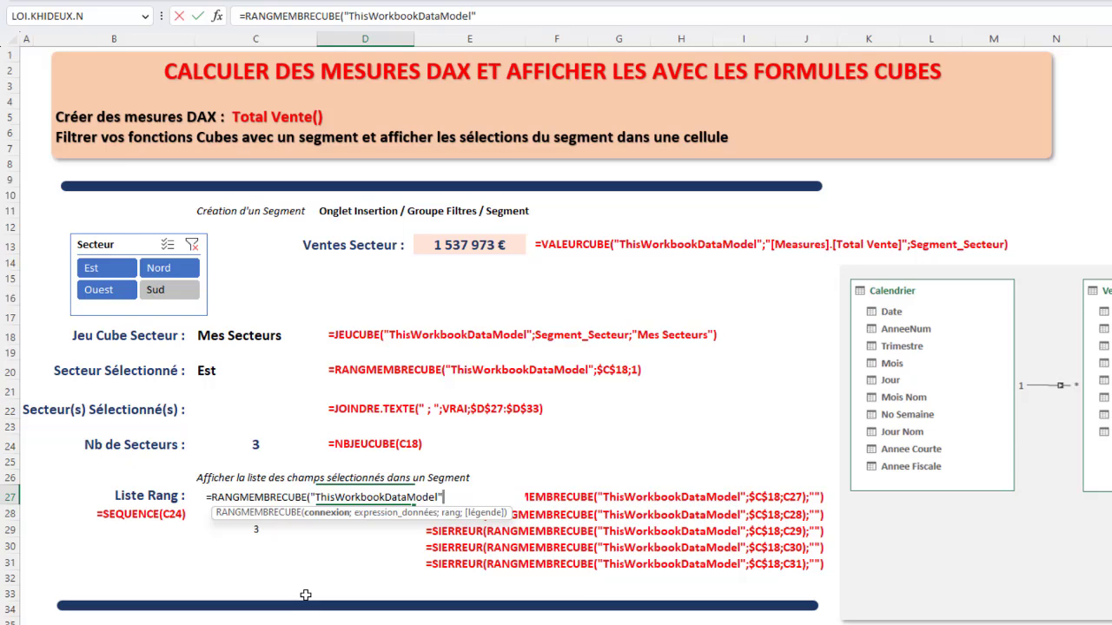
text(;)
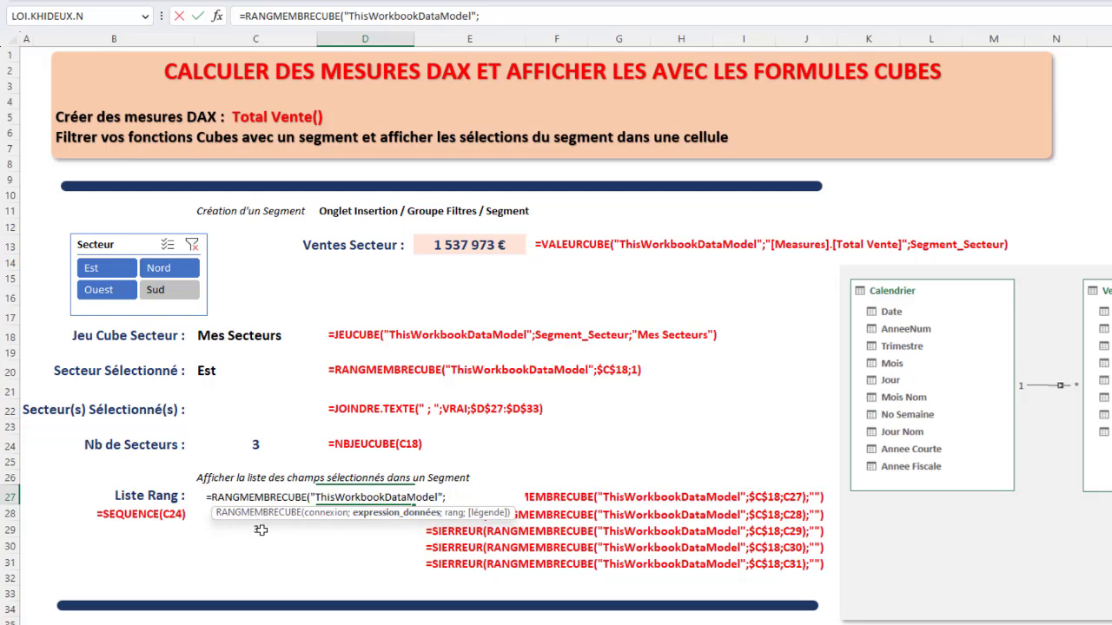
- Set the set expression of the D27 formula to the absolute reference $C$18
click(260, 530)
key(Up)
key(Up)
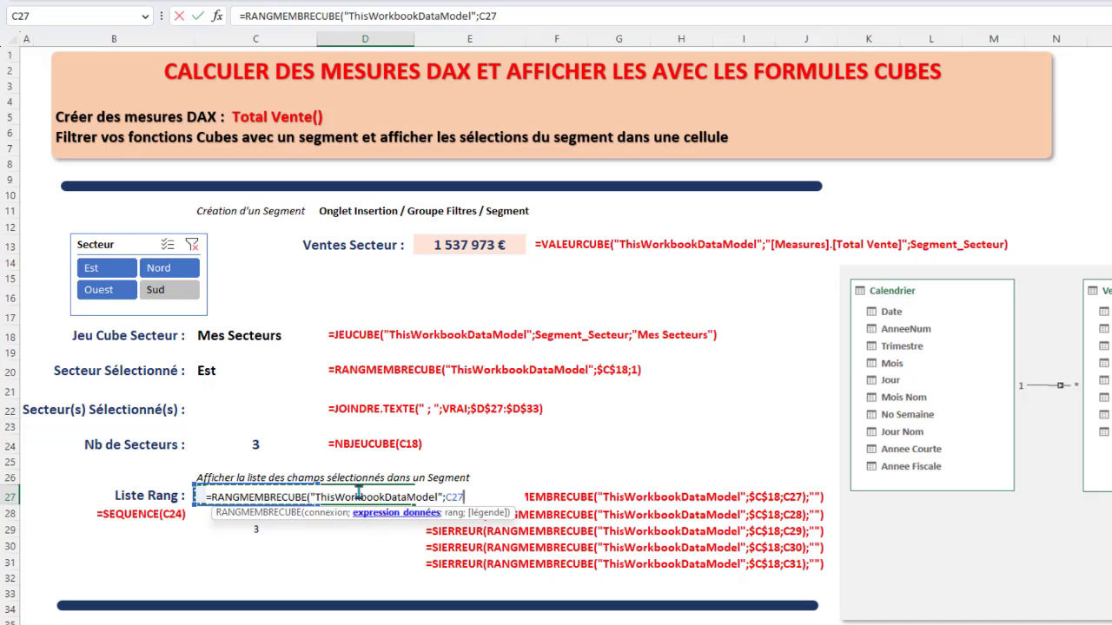
text(C)
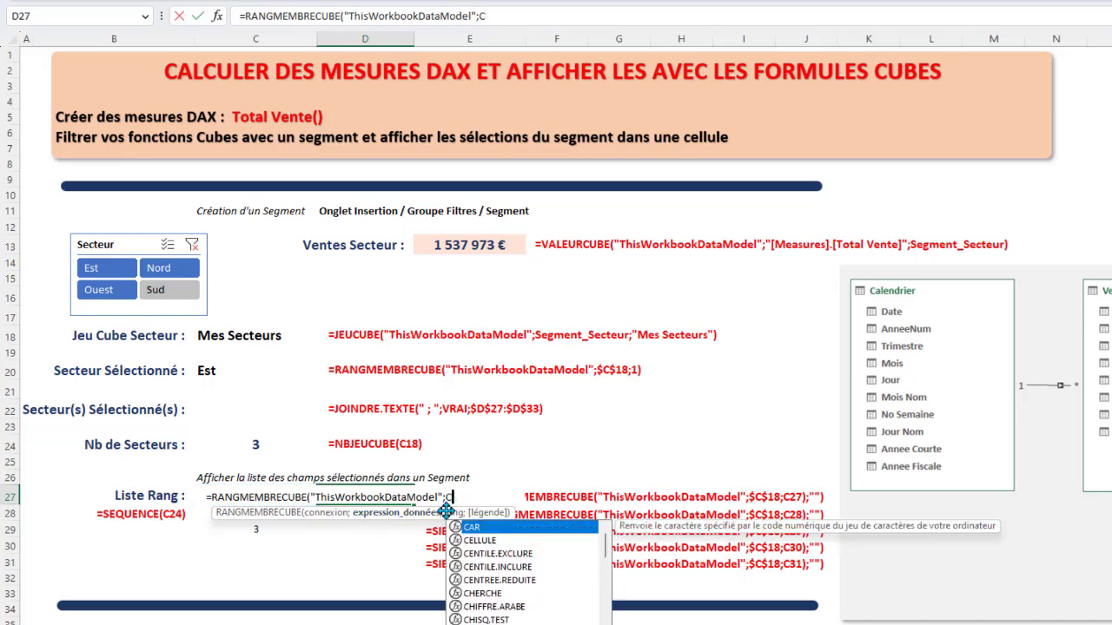
click(248, 342)
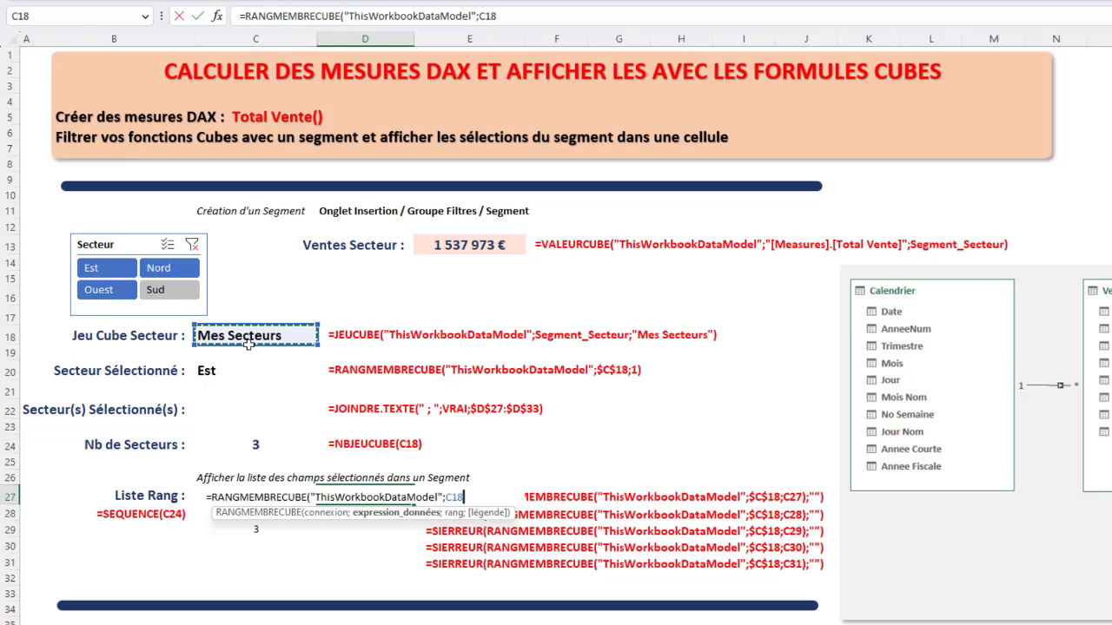
key(F4)
text(;)
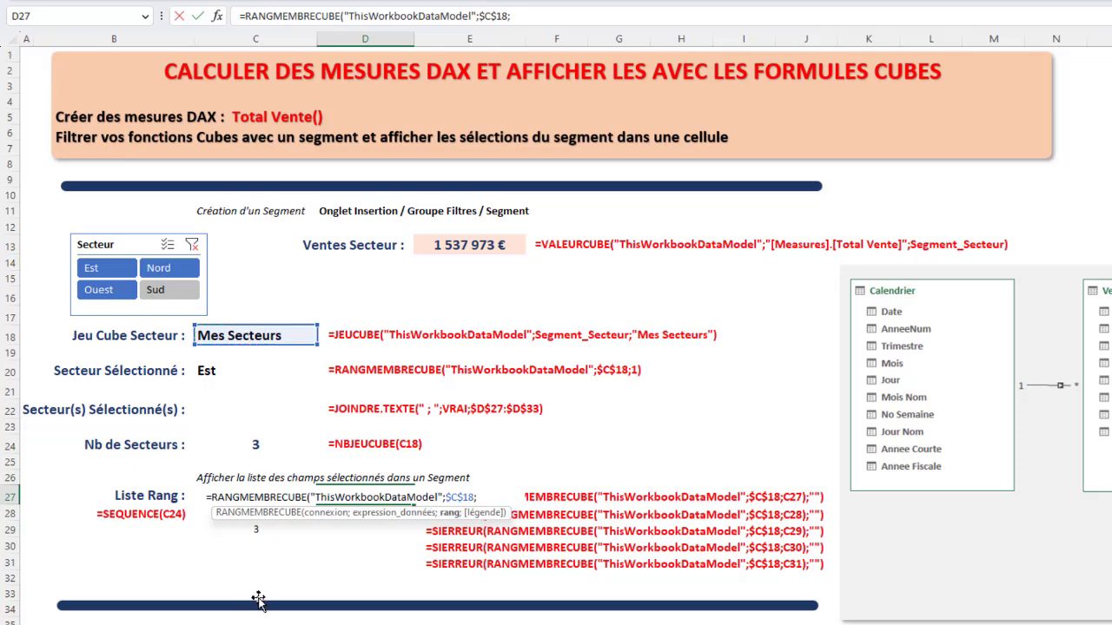
- Complete the D27 formula with C27 as the rank and fill it down to D31
click(257, 529)
key(Up)
key(Up)
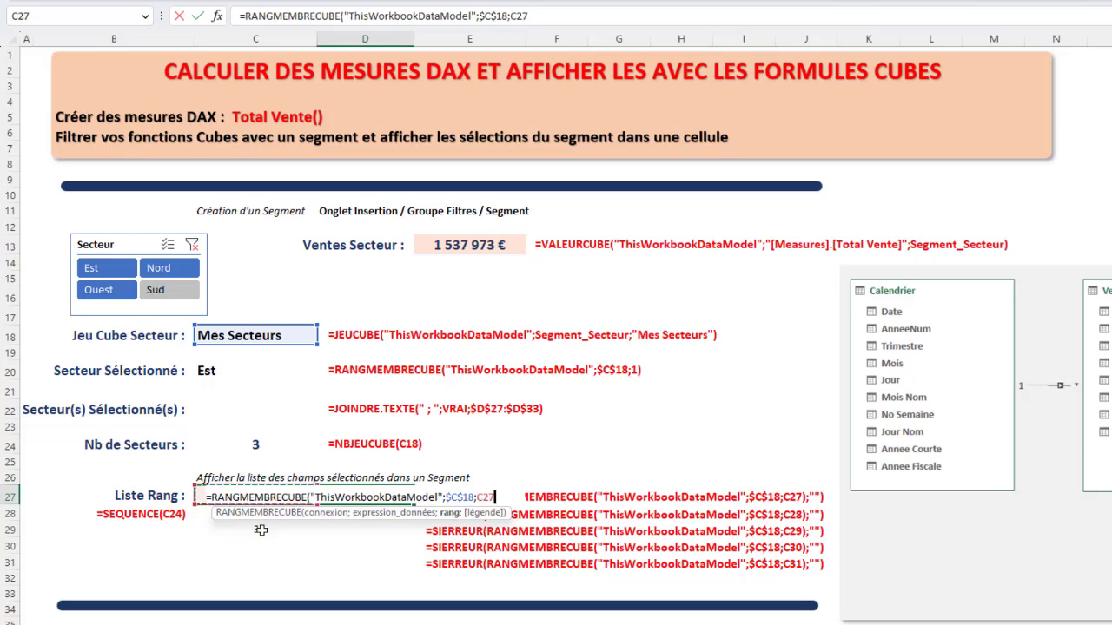
text())
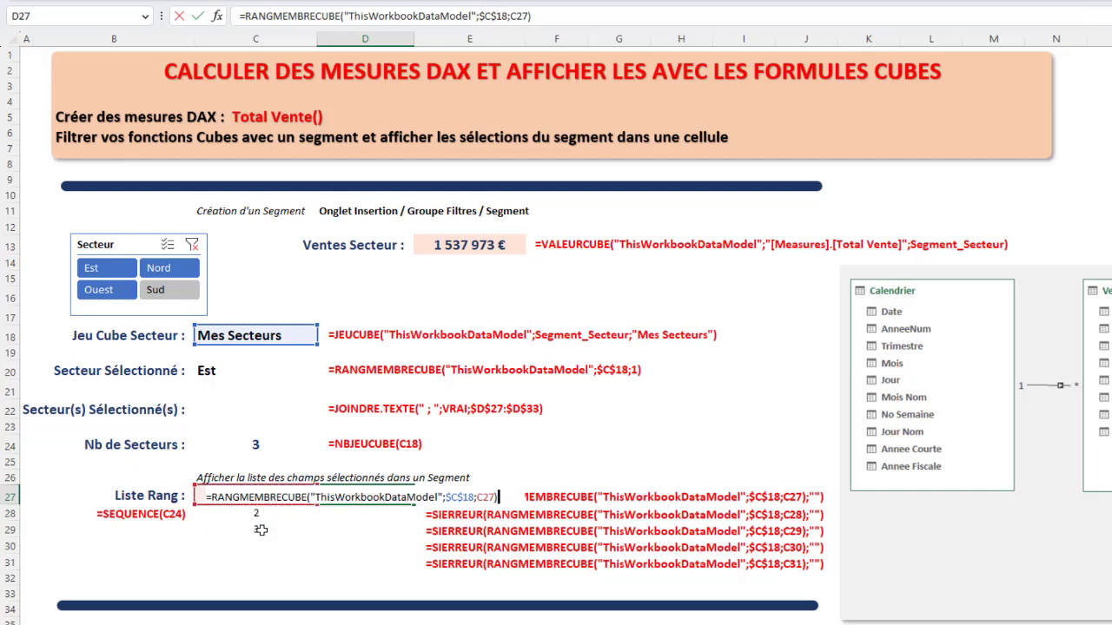
key(Return)
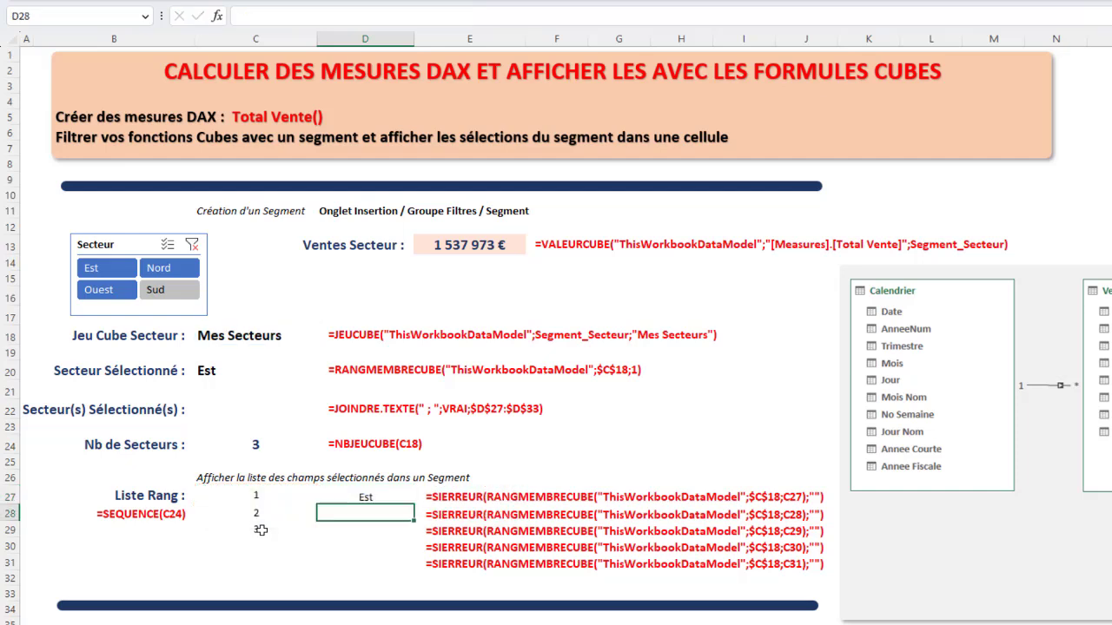
click(365, 497)
drag(414, 504, 417, 566)
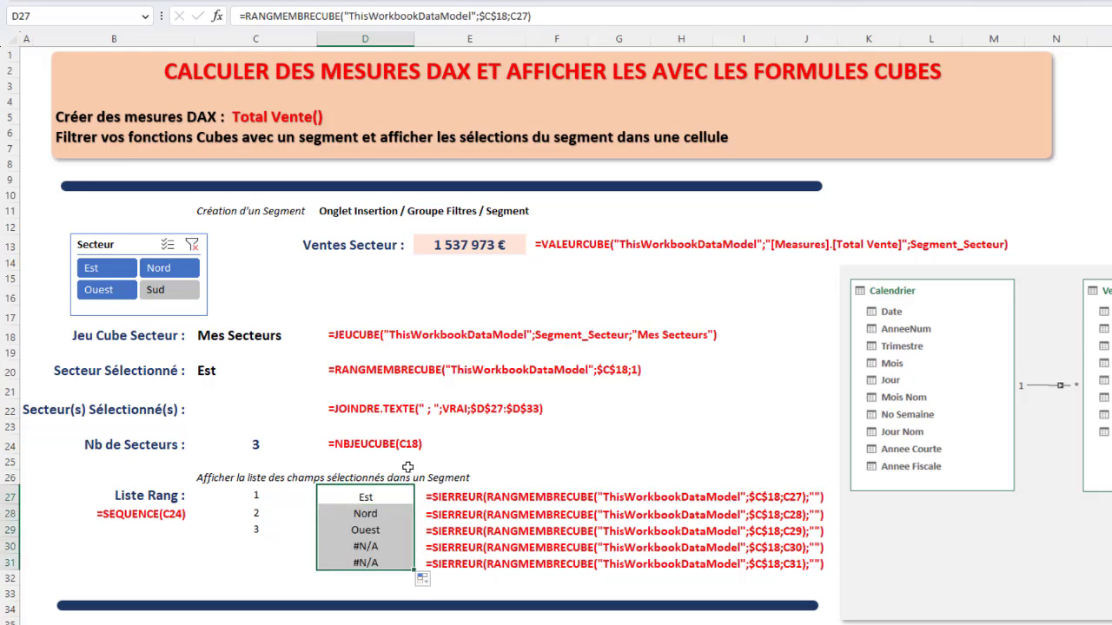
- Test the sector list with the slicer on Est and Nord, then Est, Nord and Ouest, and check the formula in D30
drag(100, 270, 164, 270)
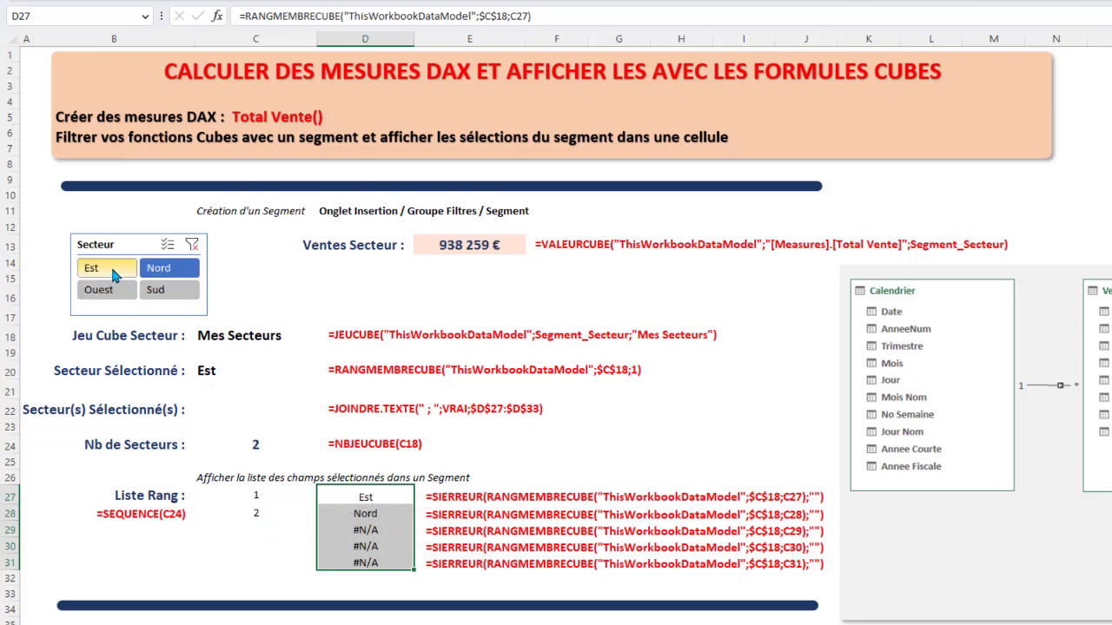
ctrl+click(106, 289)
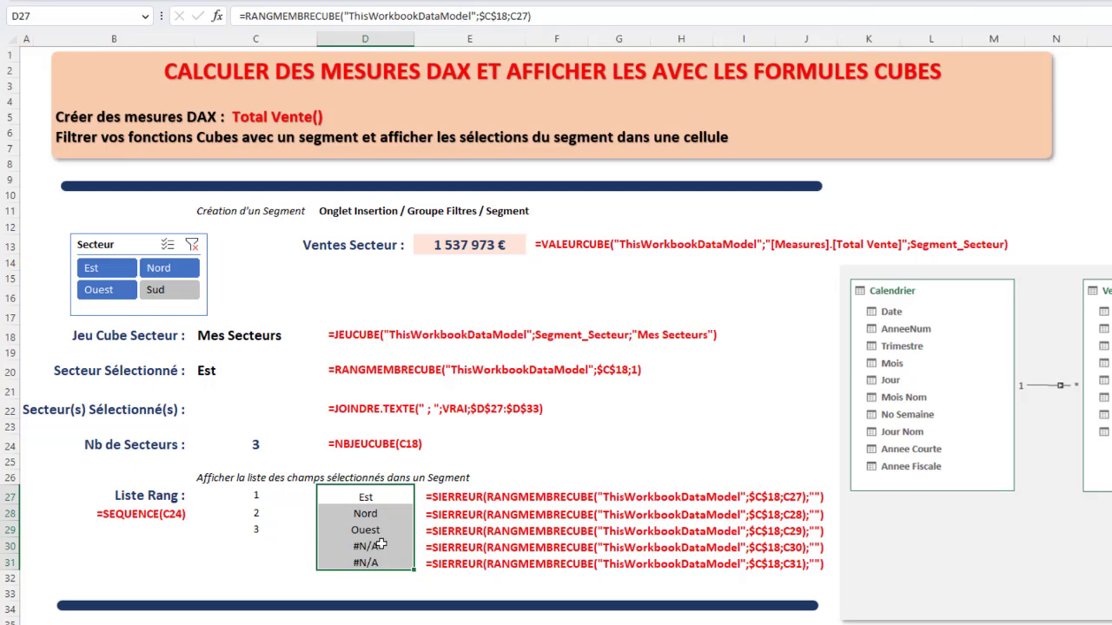
click(270, 554)
click(369, 547)
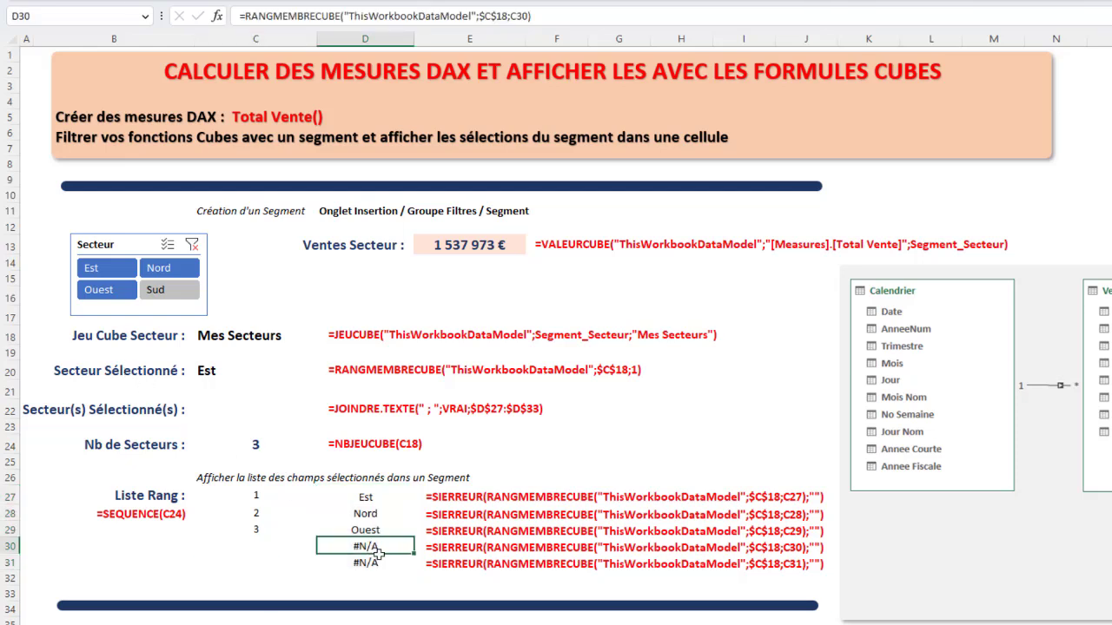
- Wrap the D27 formula in SIERREUR with "" as the value returned on error
click(356, 497)
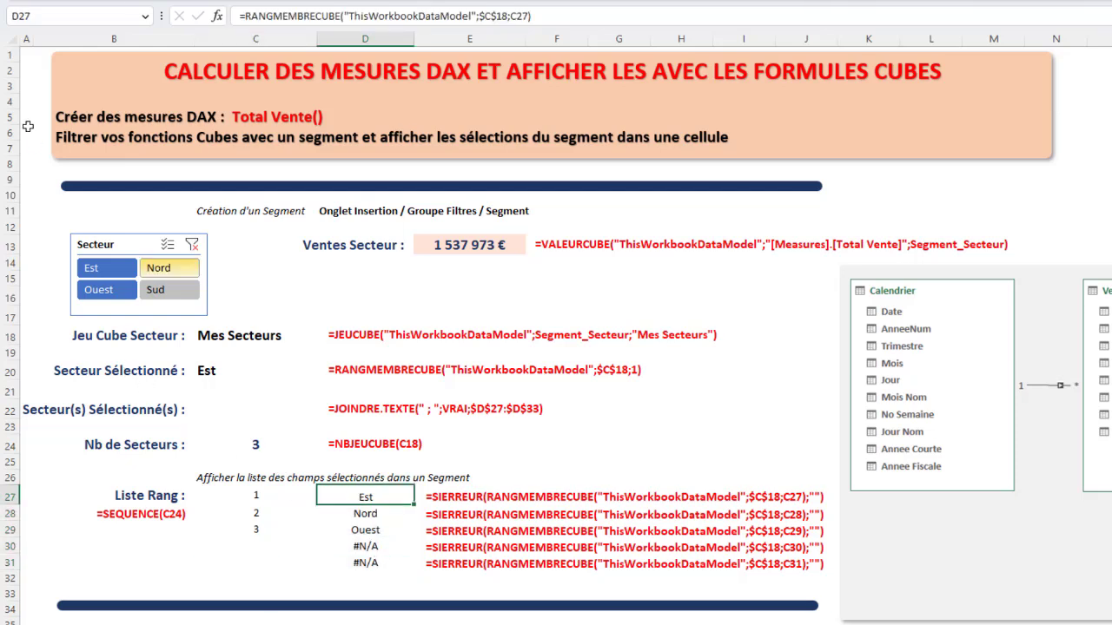
click(243, 16)
text(SI)
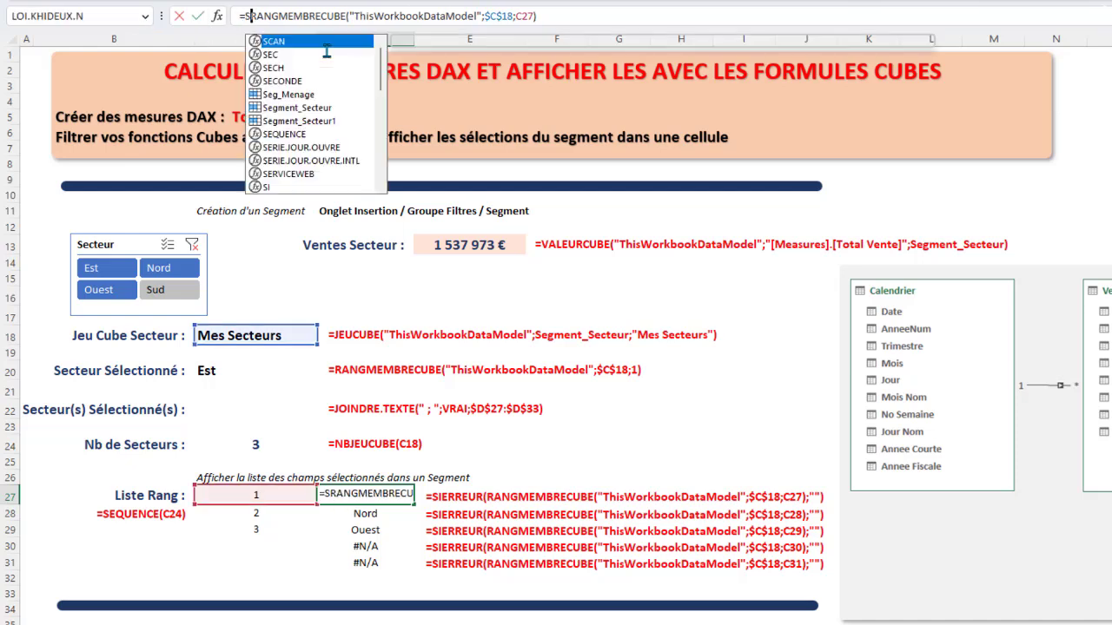
double_click(283, 96)
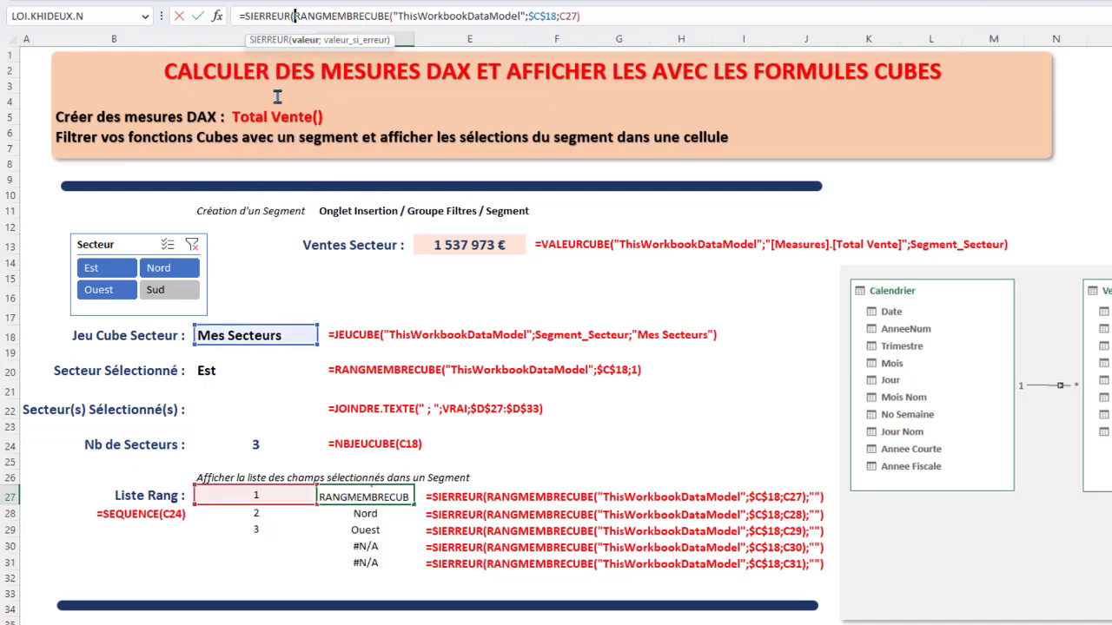
click(606, 15)
text(;)
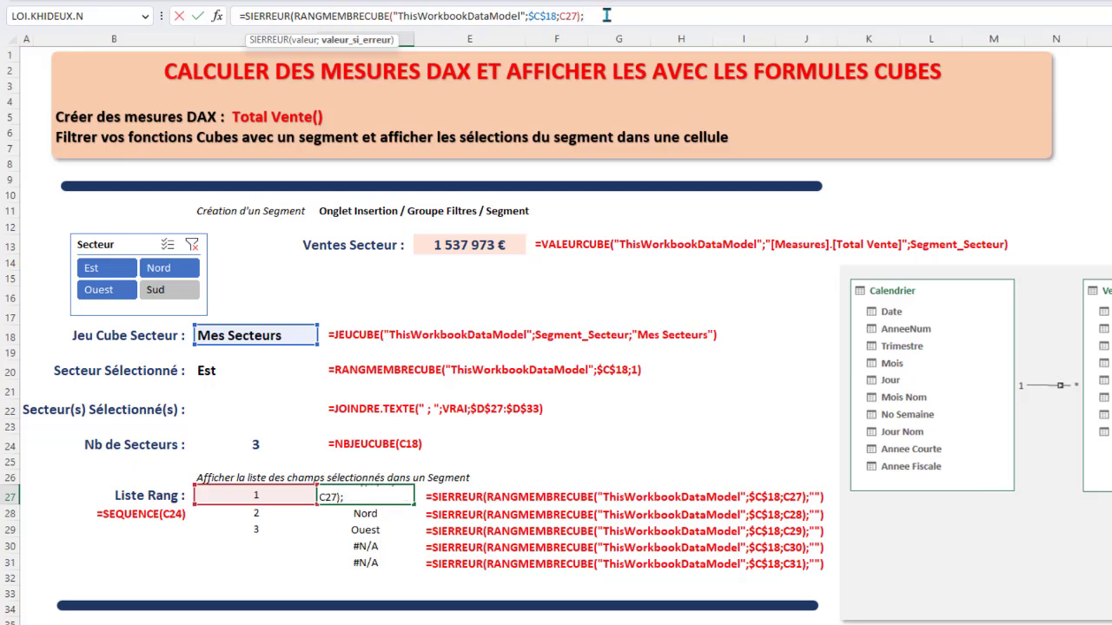
text(""))
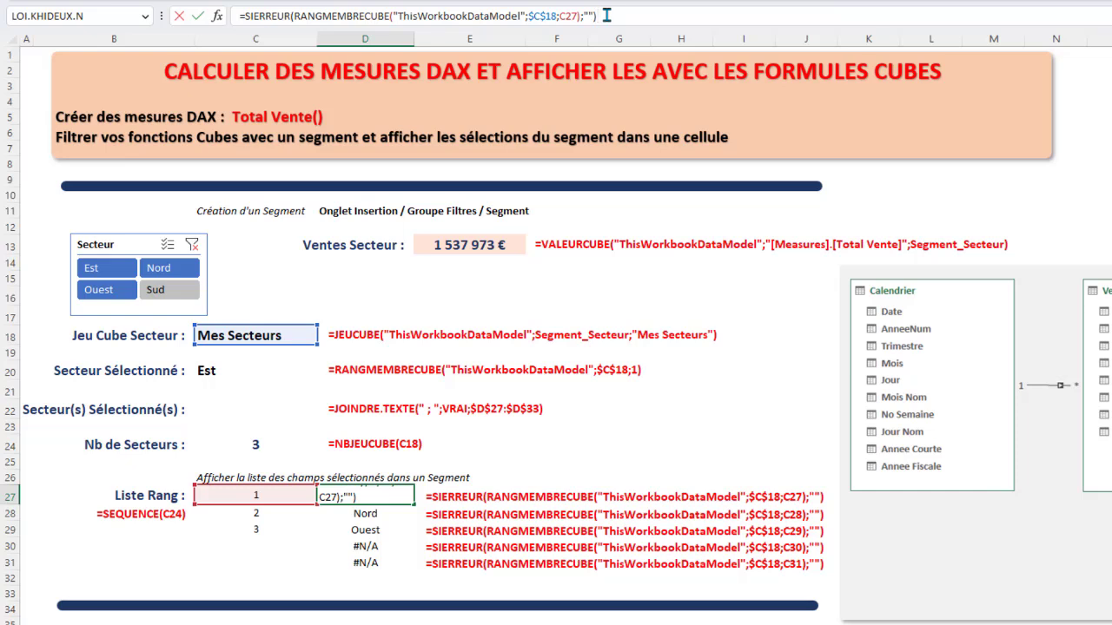
key(Return)
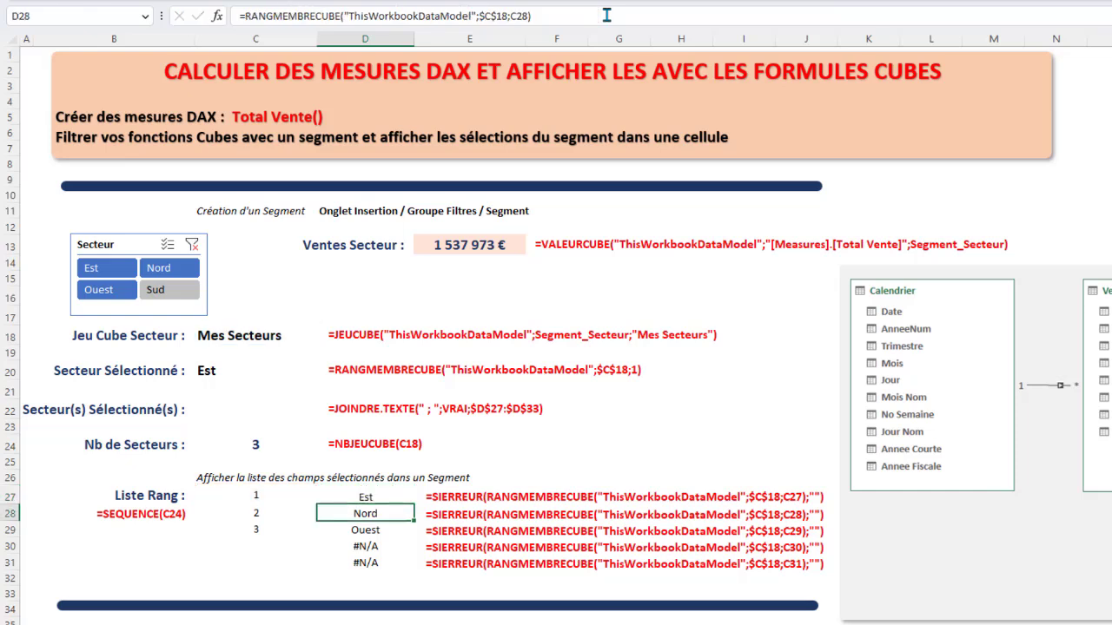
- Fill the SIERREUR formula from D27 down to D31
click(365, 496)
drag(413, 500, 414, 570)
click(365, 501)
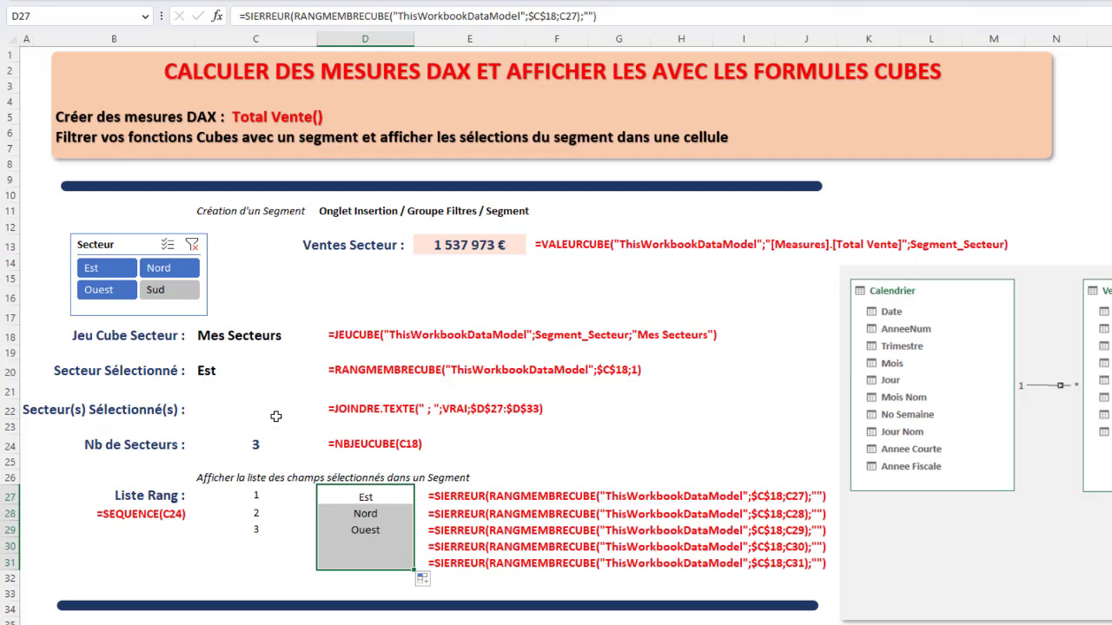
- Test the sector list with the slicer on Est and Nord, Est alone, all sectors, then Est, Nord and Ouest, and check D27:D29
ctrl+click(98, 289)
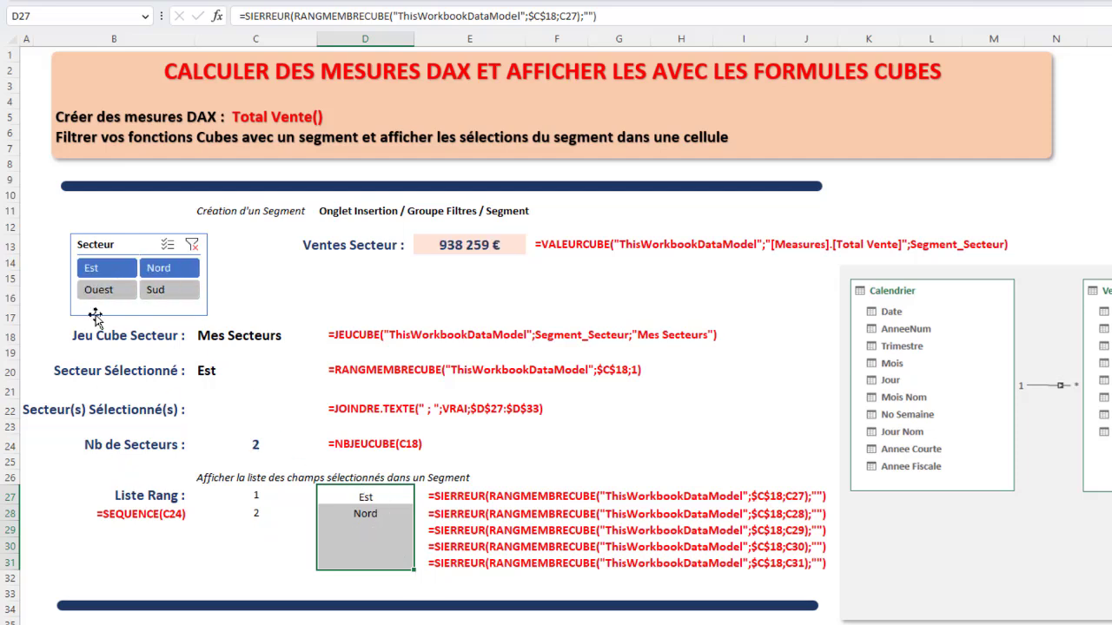
click(107, 266)
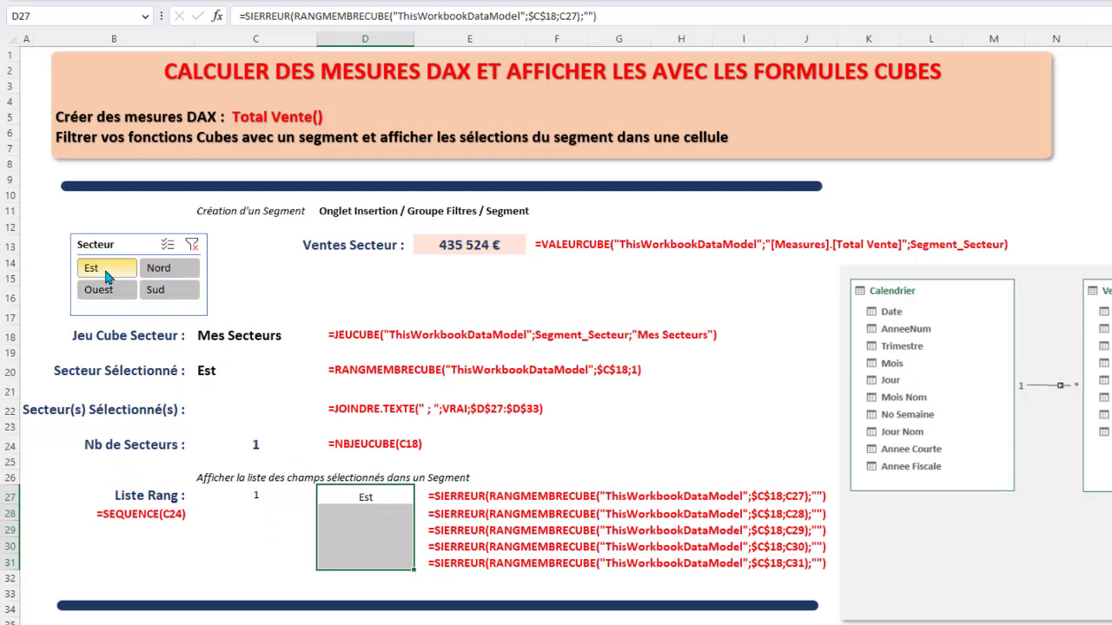
drag(107, 272, 177, 295)
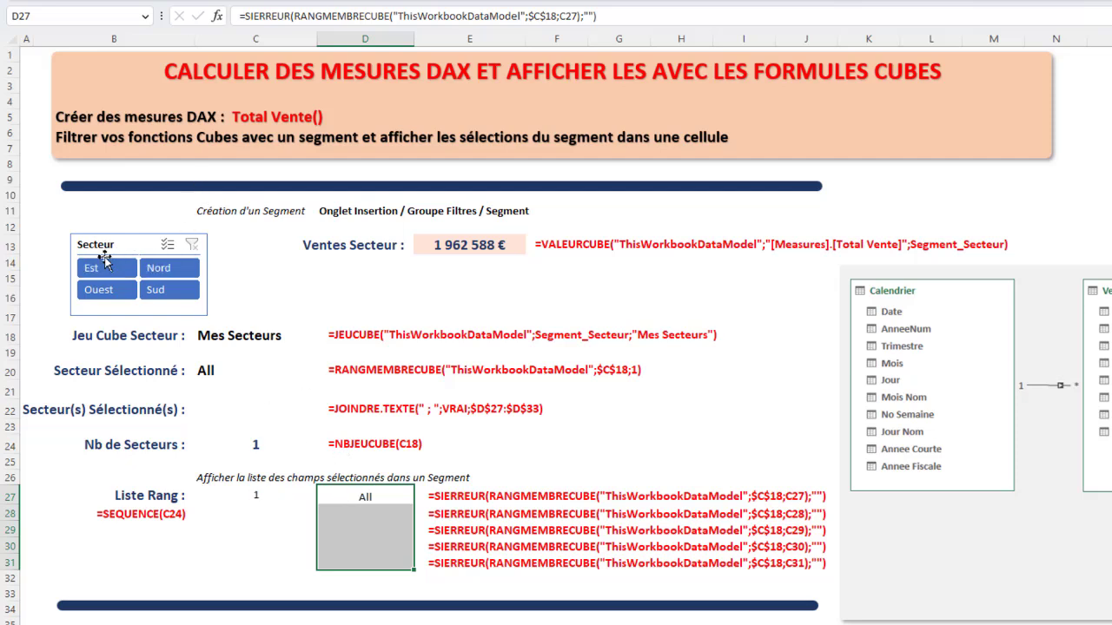
drag(100, 266, 108, 290)
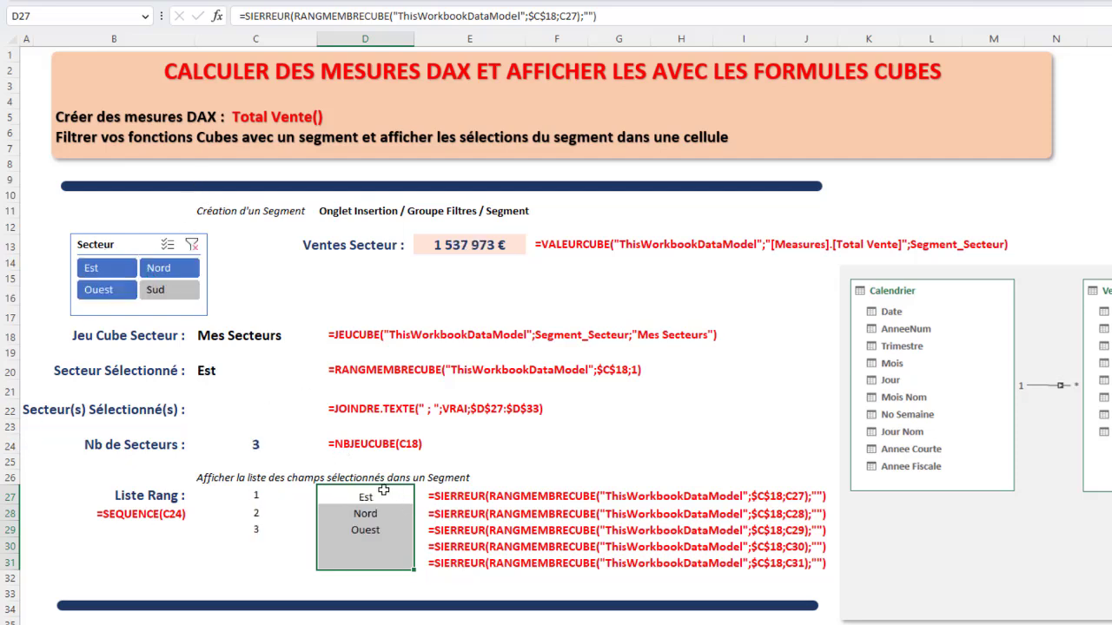
drag(369, 495, 368, 533)
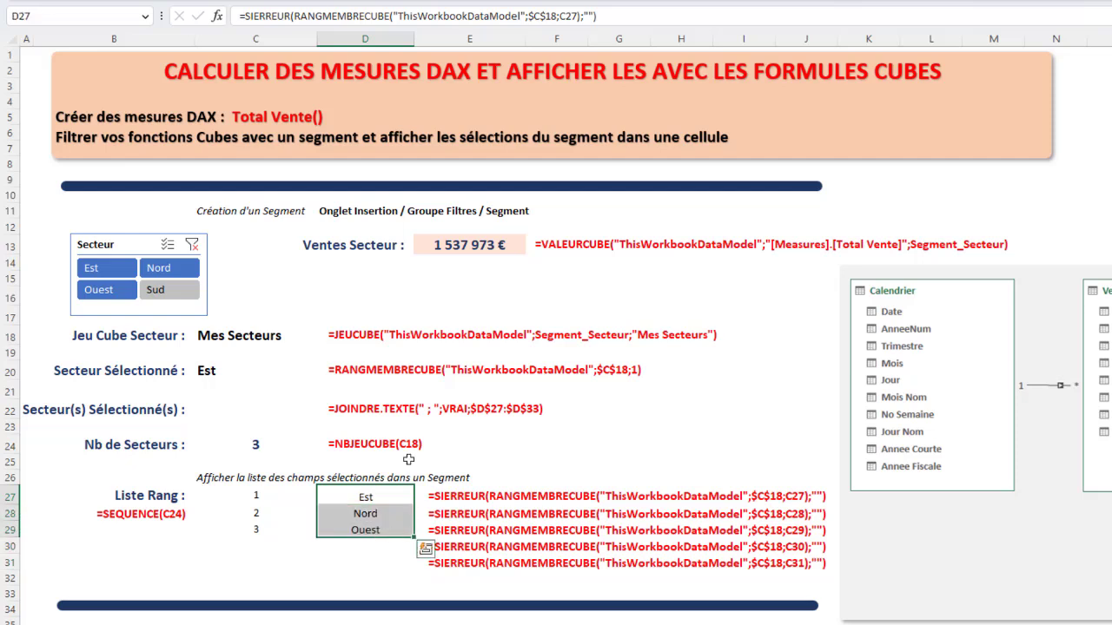
- Enter =JOINDRE.TEXTE(";";VRAI;$D$27:$D$31) in C22 to join the selected sectors, ignoring empty cells
click(245, 411)
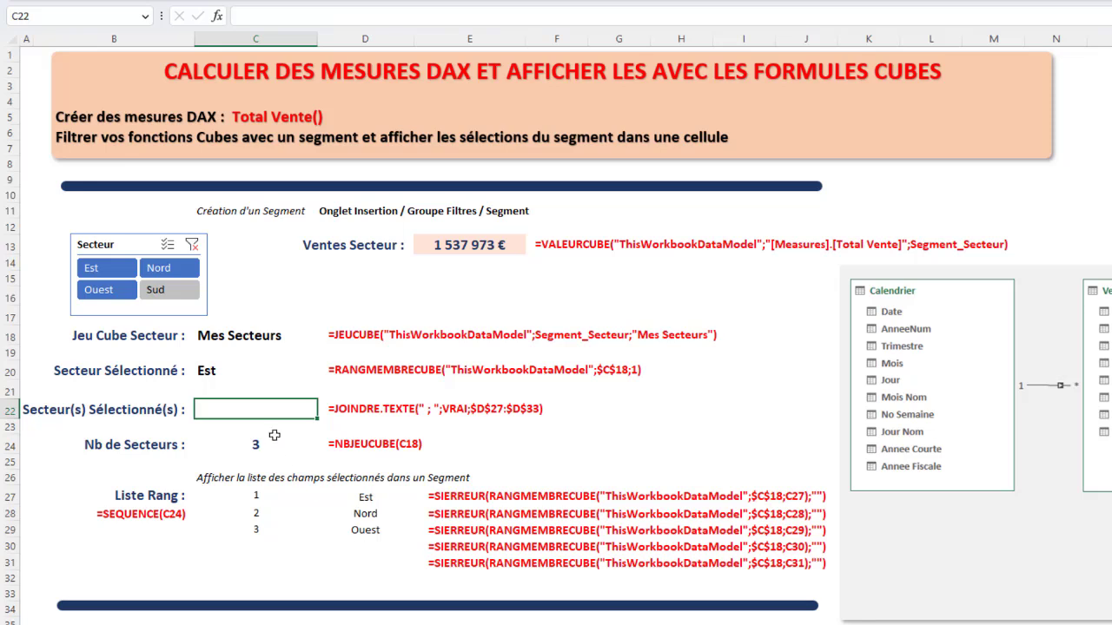
text(=)
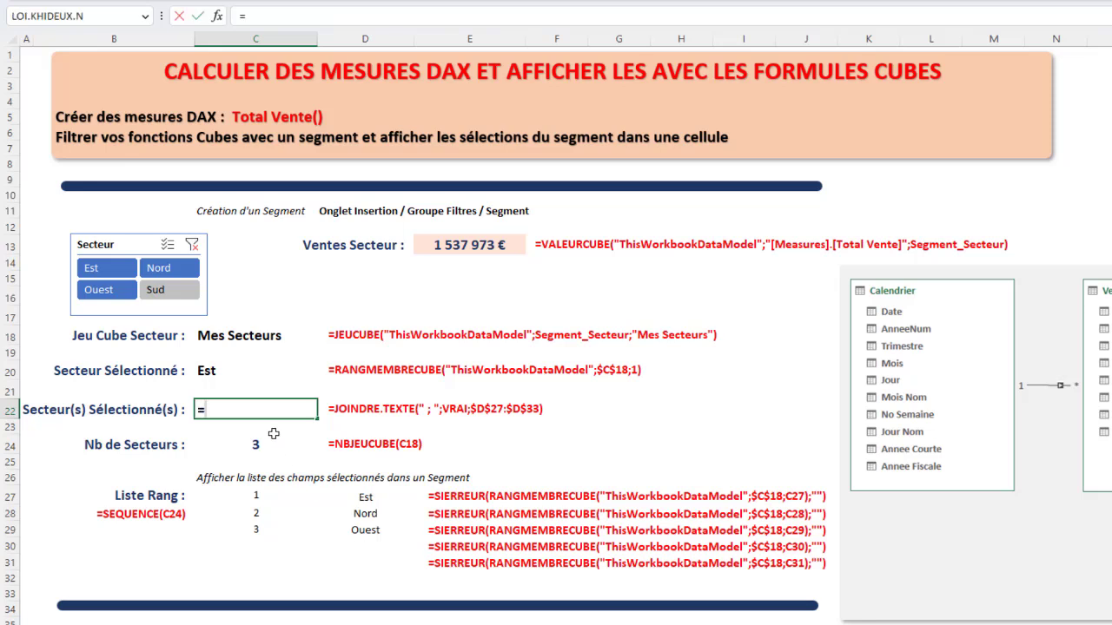
text(join)
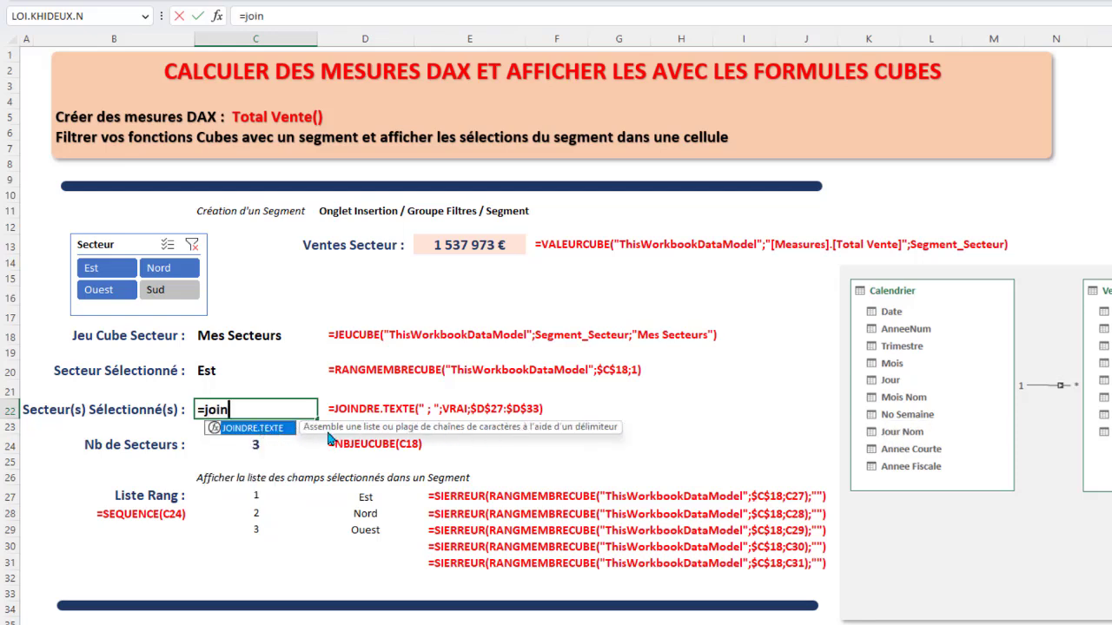
double_click(218, 429)
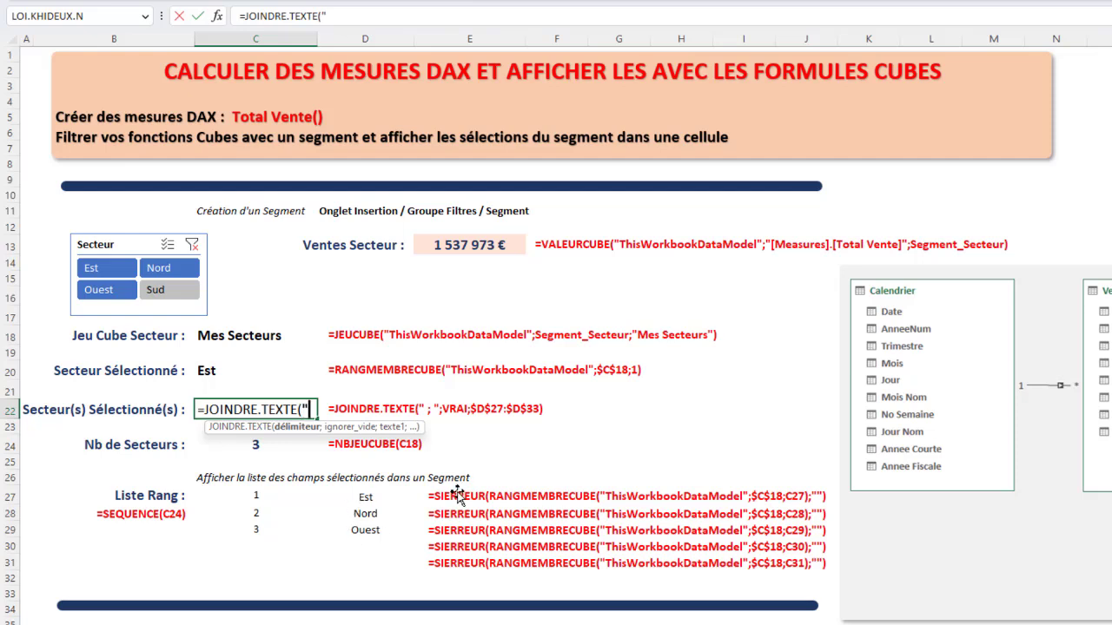
text(";")
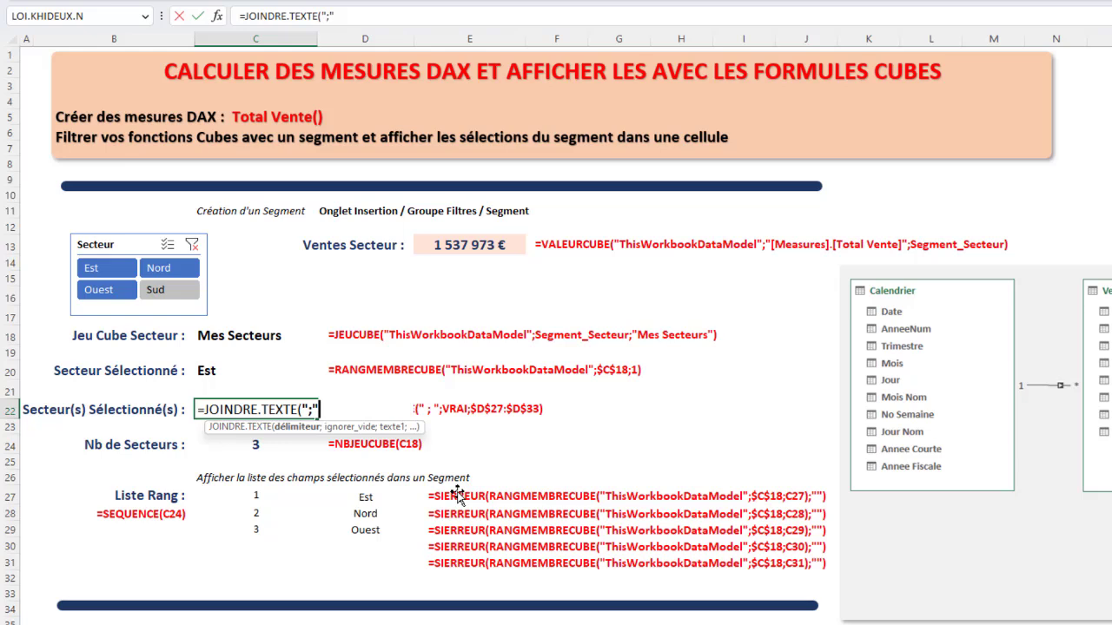
text(;)
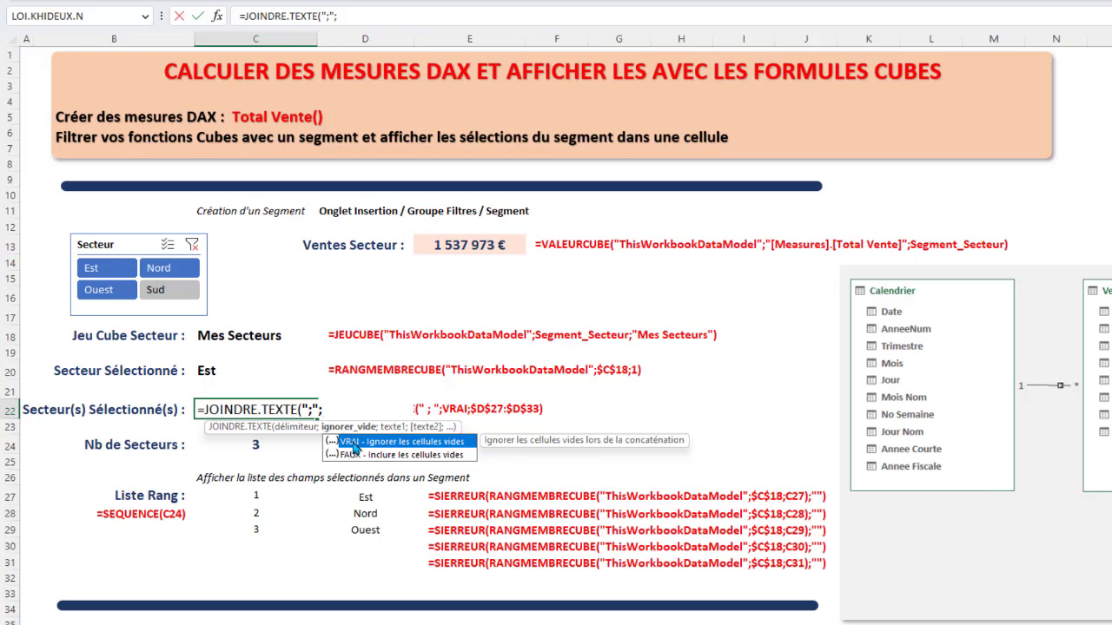
double_click(398, 450)
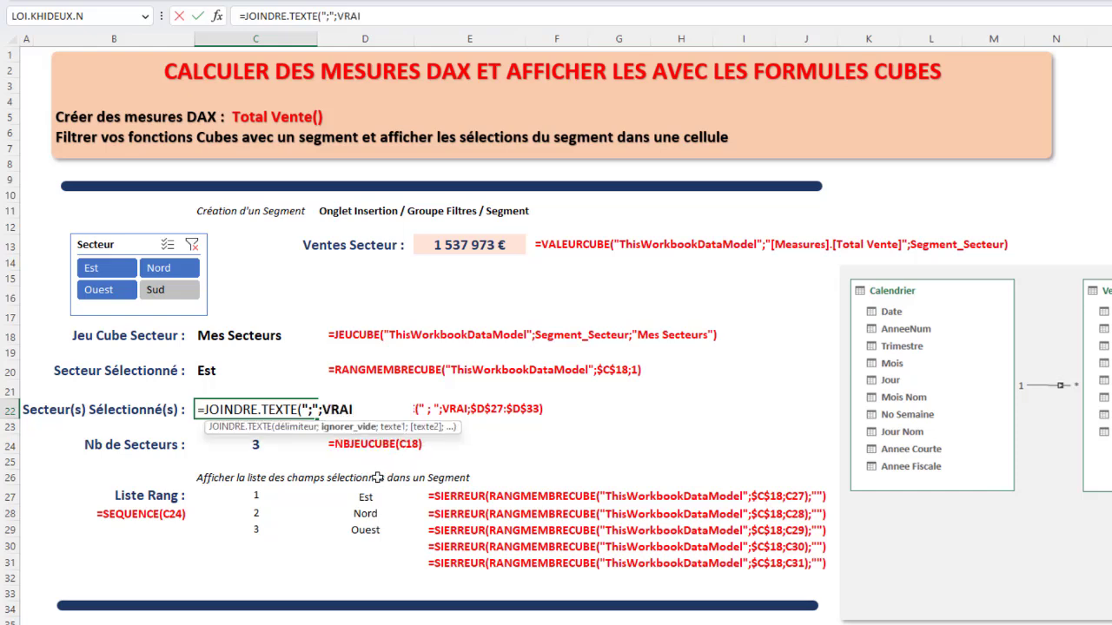
text(;)
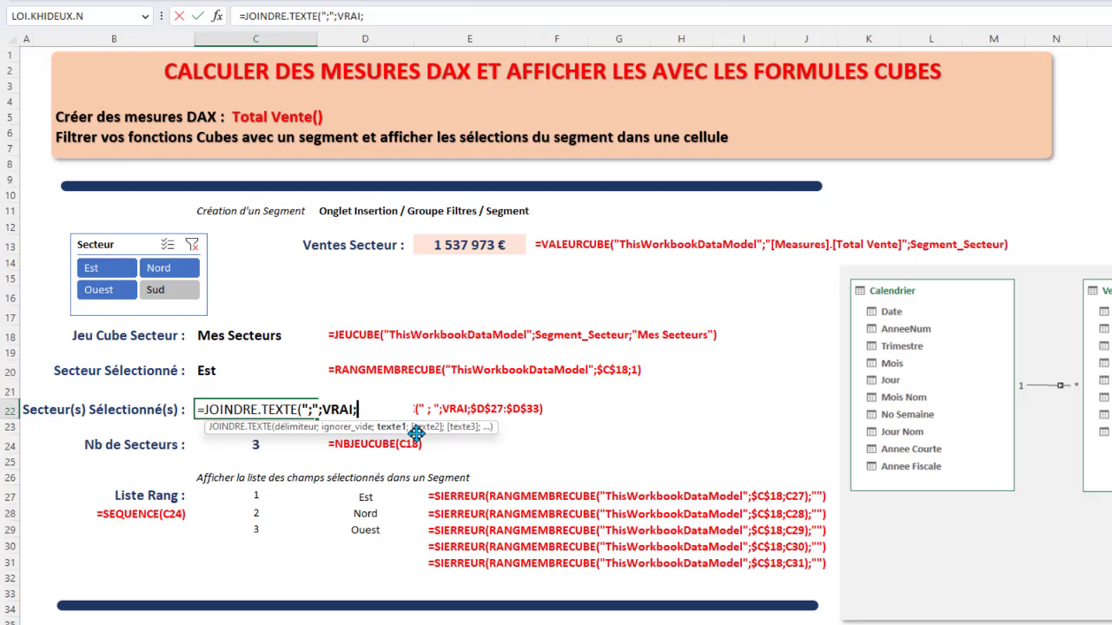
drag(366, 495, 366, 564)
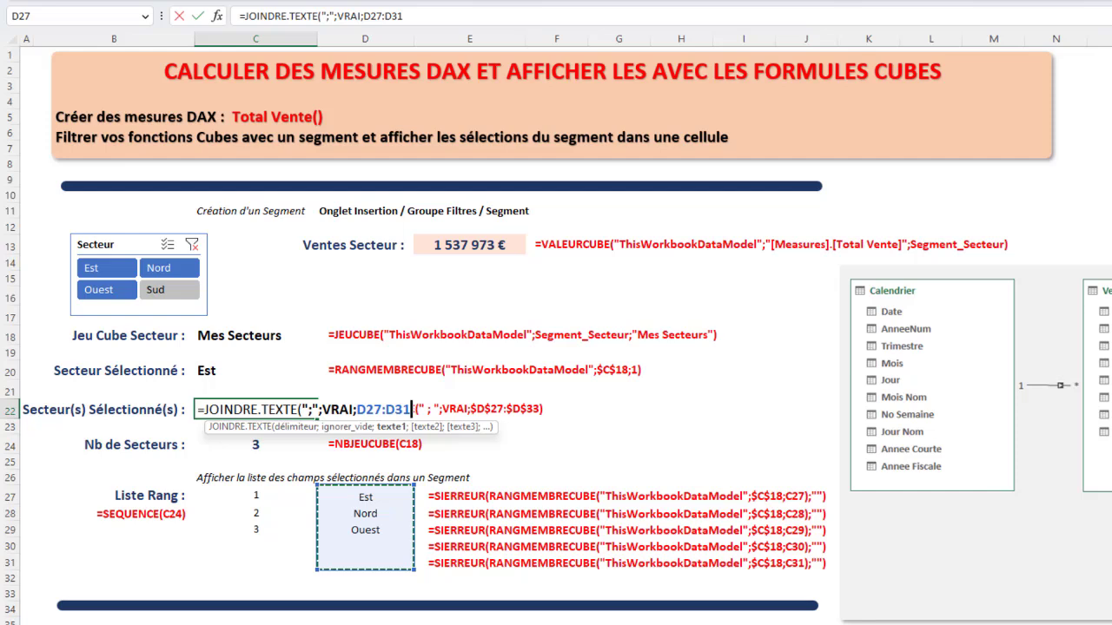
key(F4)
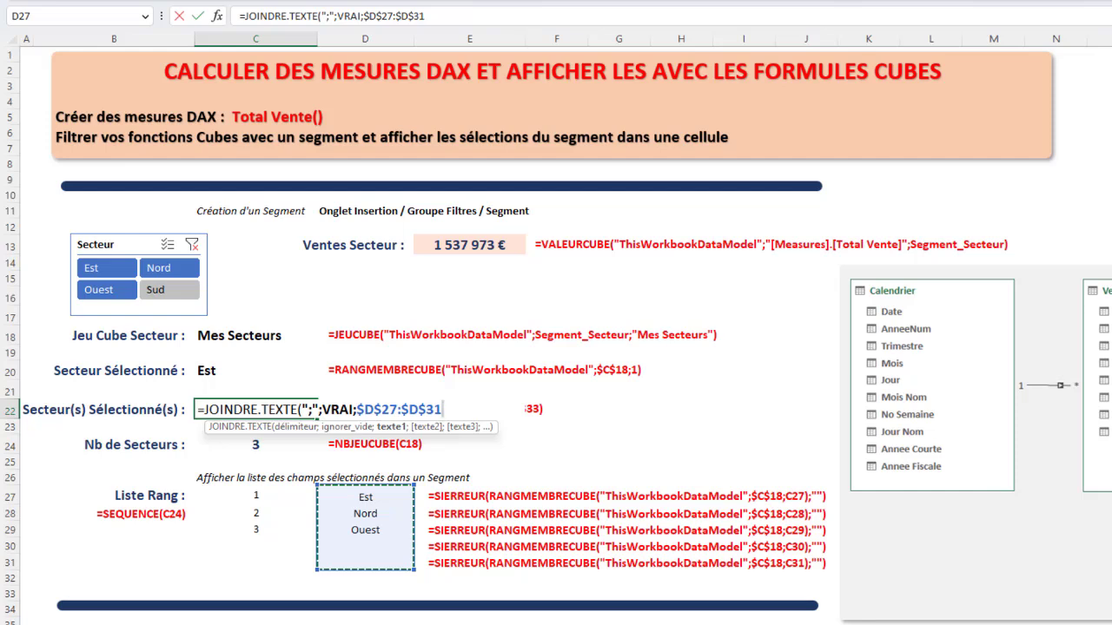
text())
key(Return)
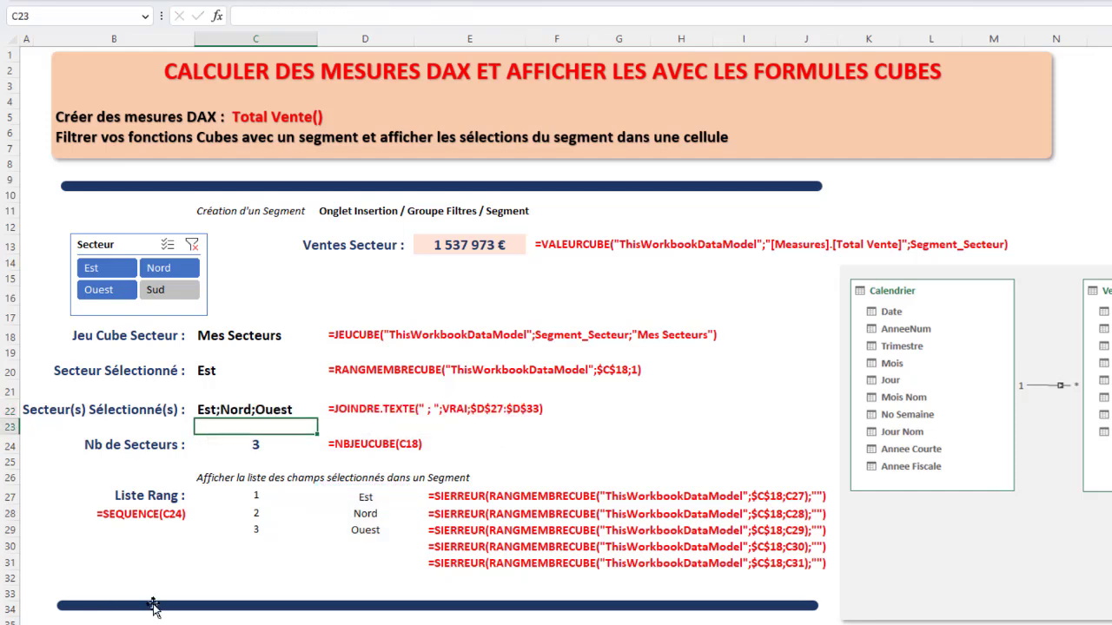
- Test the joined text in C22 with the slicer on Est and Nord, Est, Est to Ouest, all sectors, and Est and Nord again
click(204, 408)
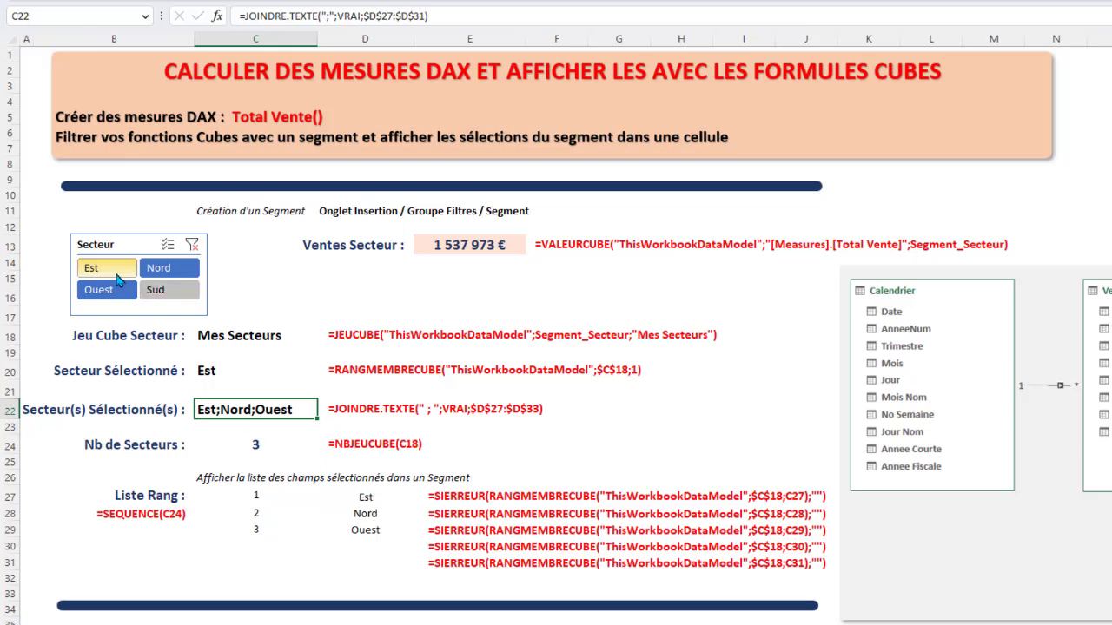
click(100, 289)
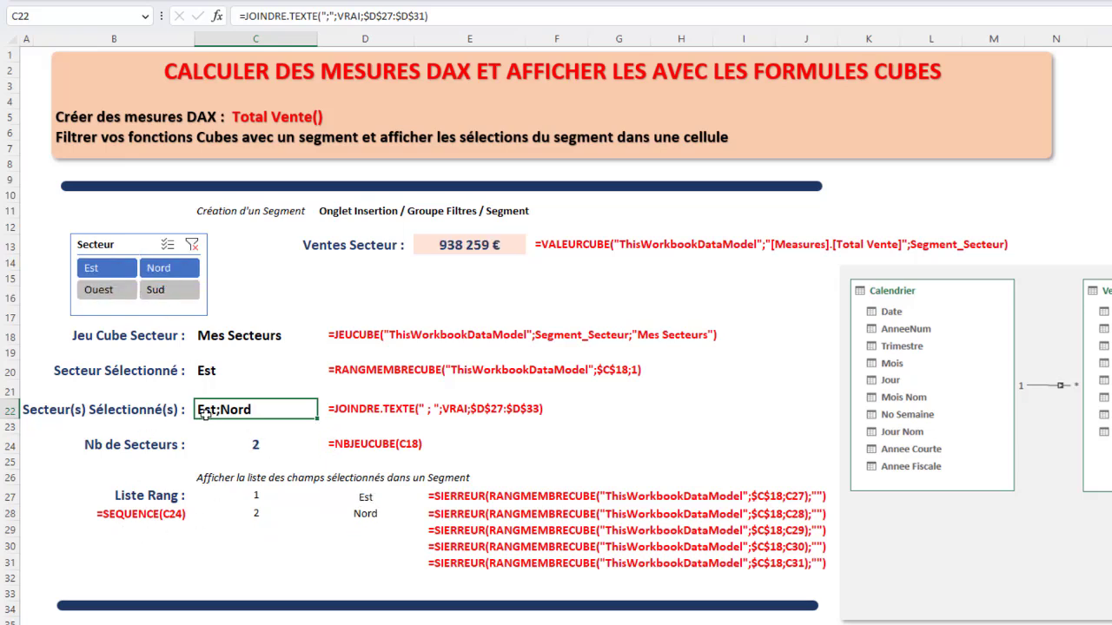
click(96, 268)
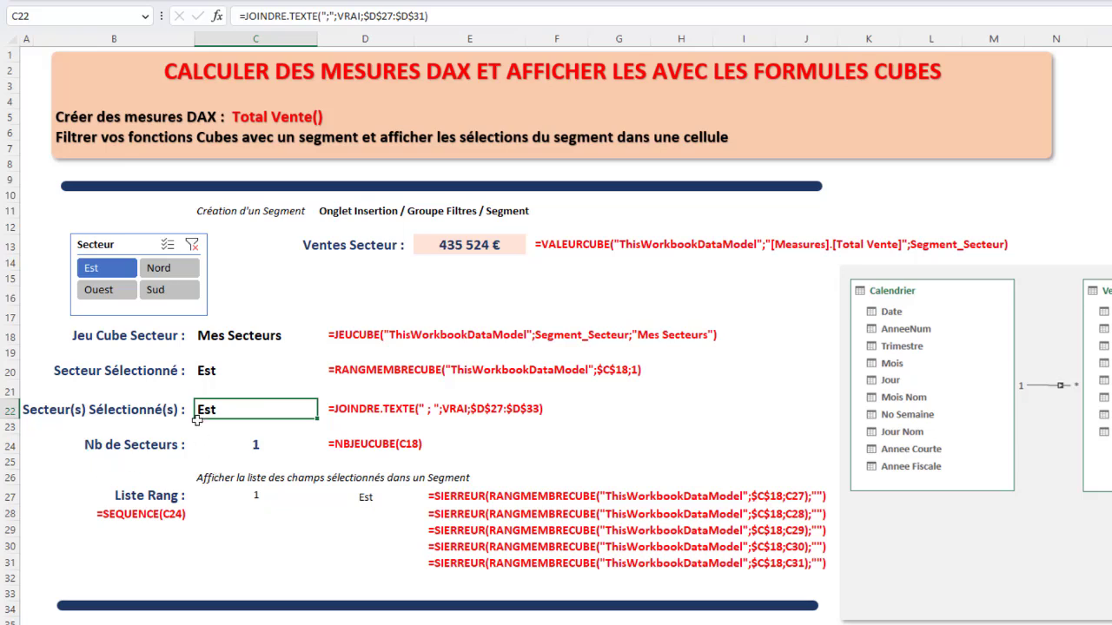
click(168, 269)
click(106, 289)
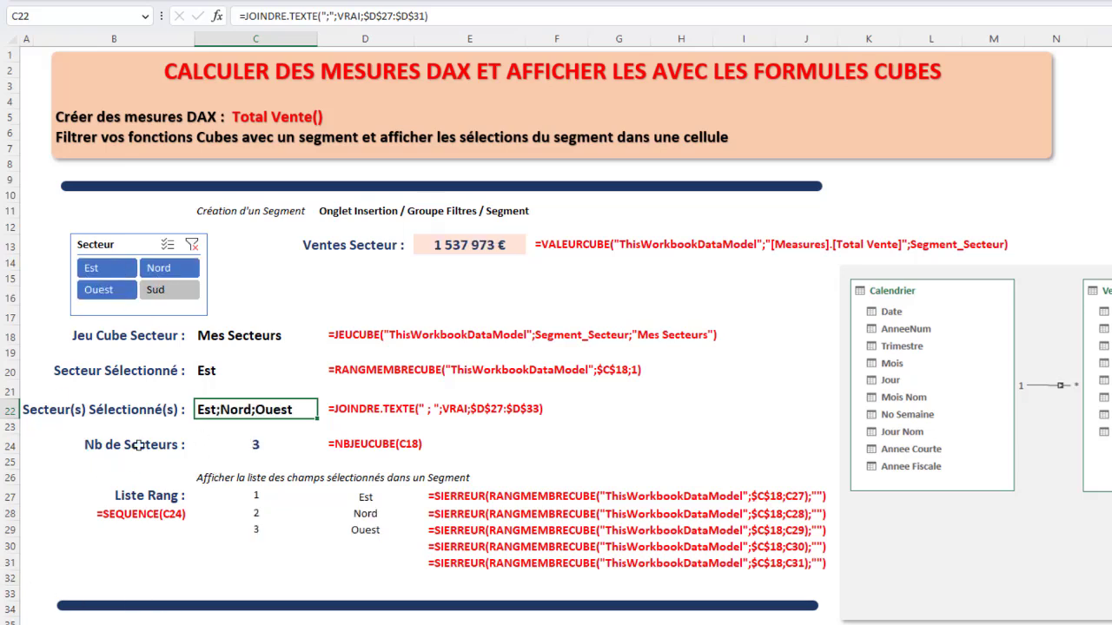
drag(94, 270, 163, 290)
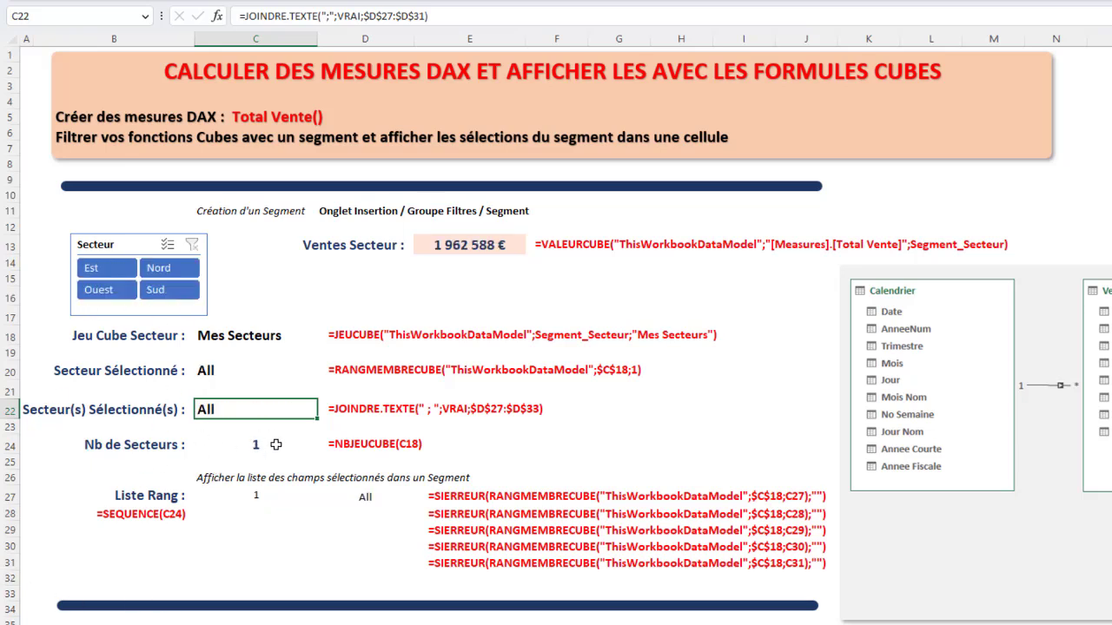
click(170, 267)
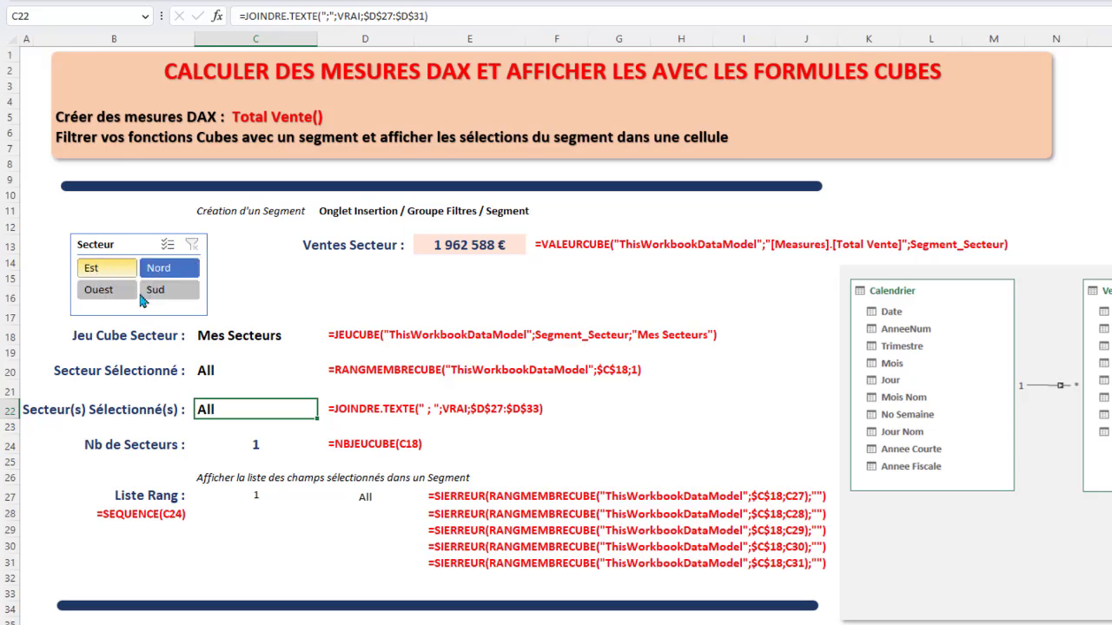
click(106, 267)
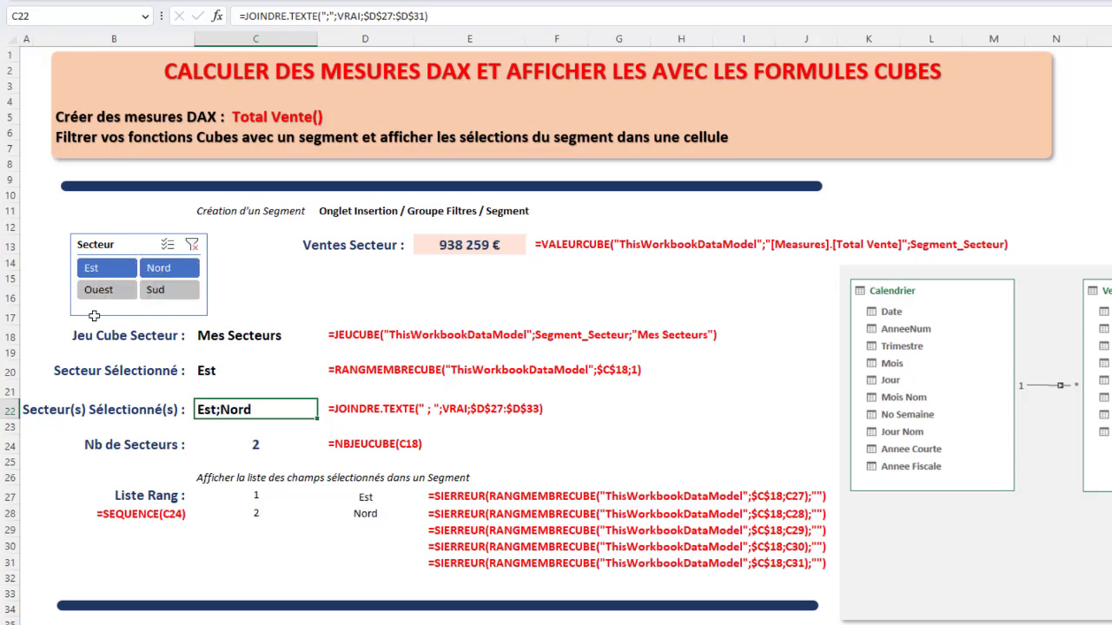
- Check the Ventes Secteur amount in E13 with the slicer on Ouest and Sud, then on Nord and Ouest
click(488, 244)
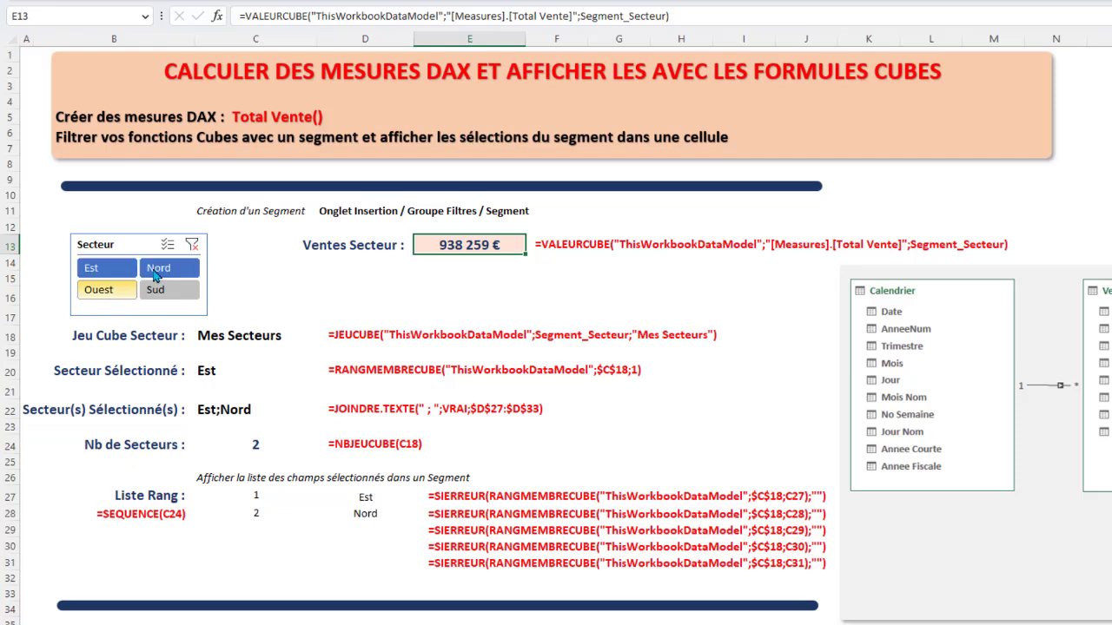
drag(184, 298, 181, 295)
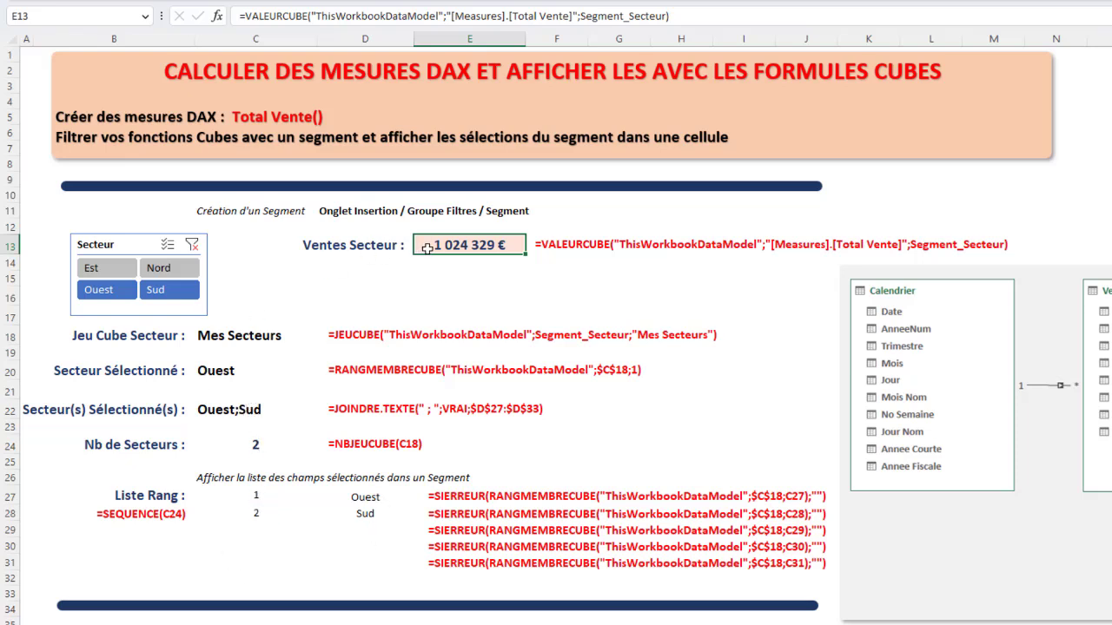
click(160, 268)
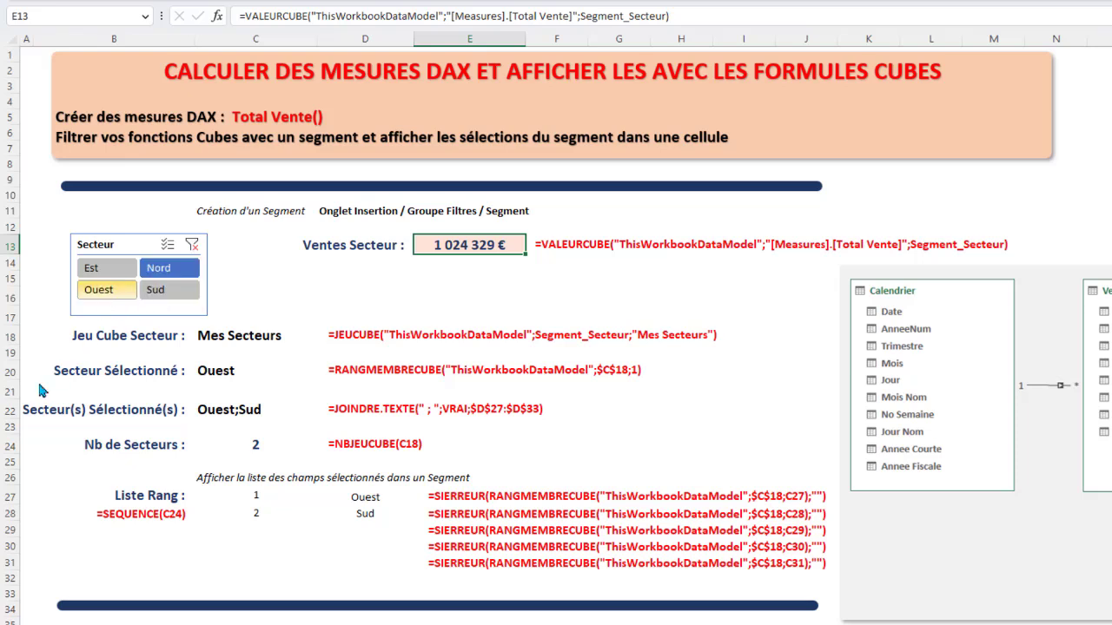
ctrl+click(120, 290)
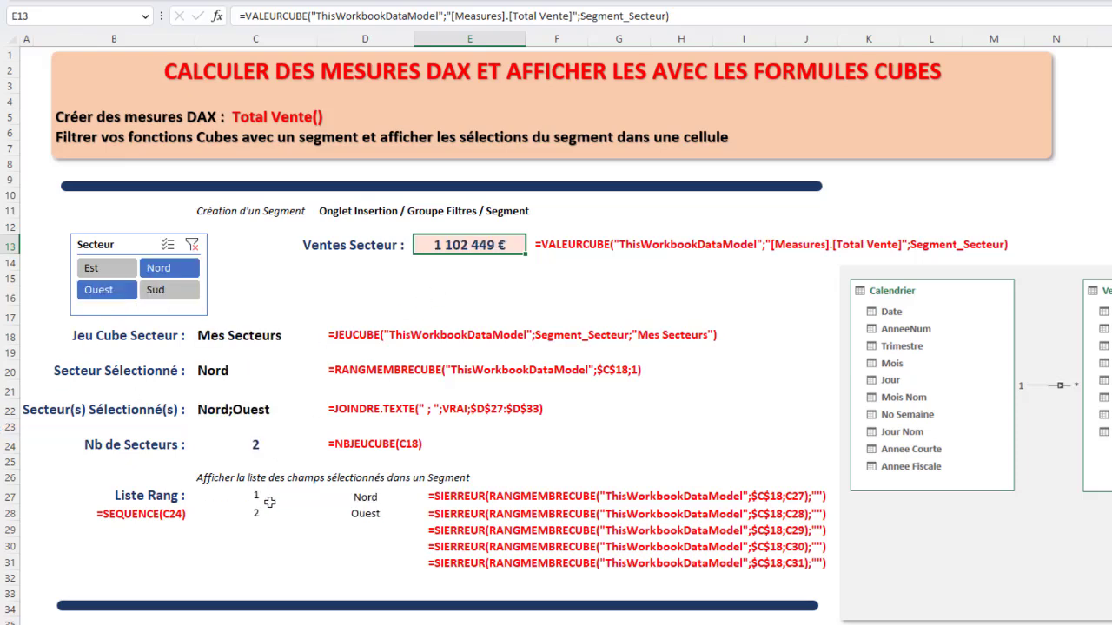
- Review the sector list in D27:D31 and clear the Secteur slicer's filter
click(374, 293)
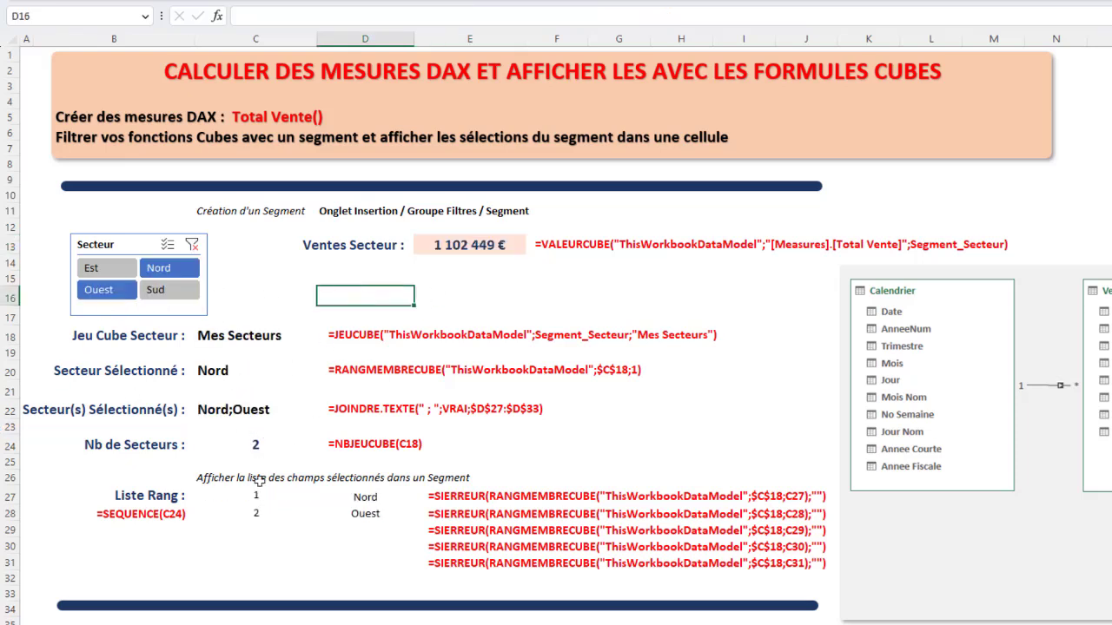
drag(365, 497, 330, 562)
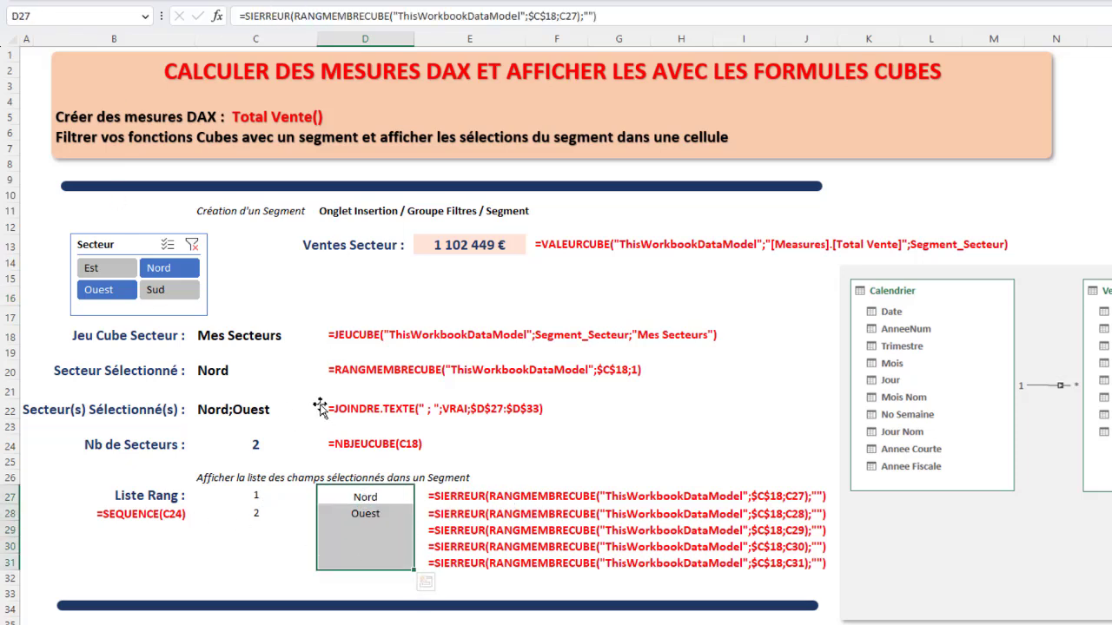
click(328, 296)
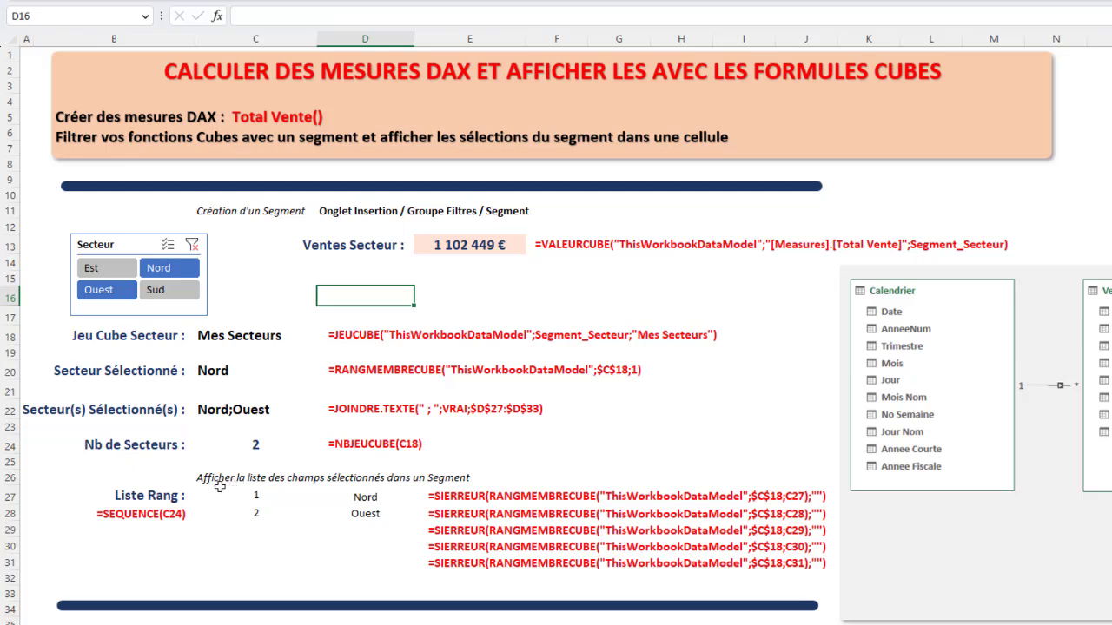
click(192, 244)
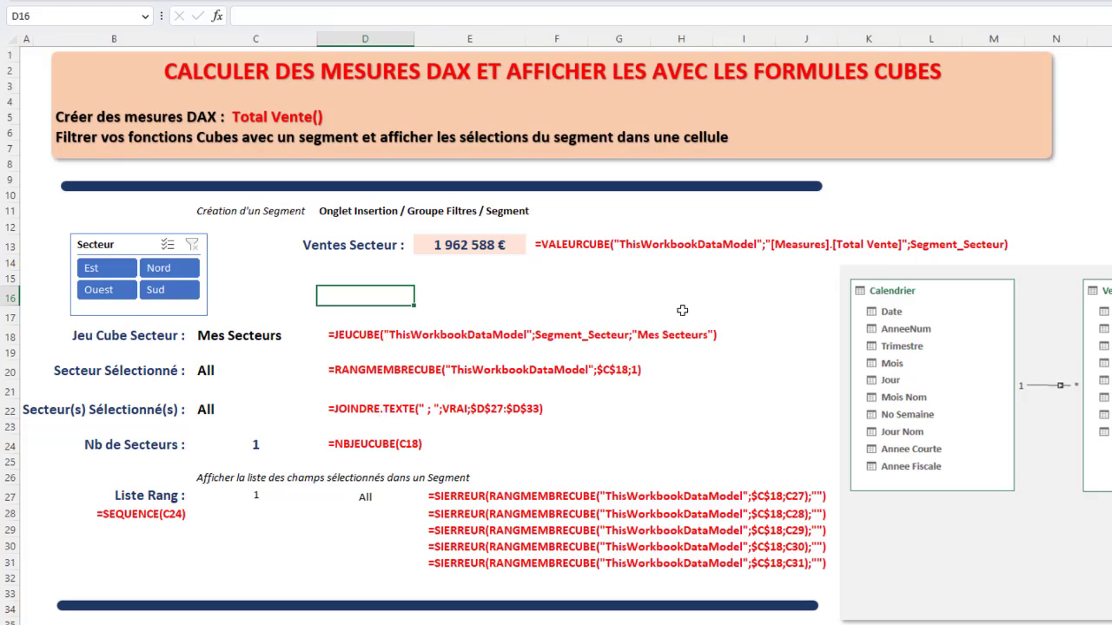
- Switch to the next example sheet and examine its empty Rang, Secteur and Montant Ventes table in B28:D33
click(663, 290)
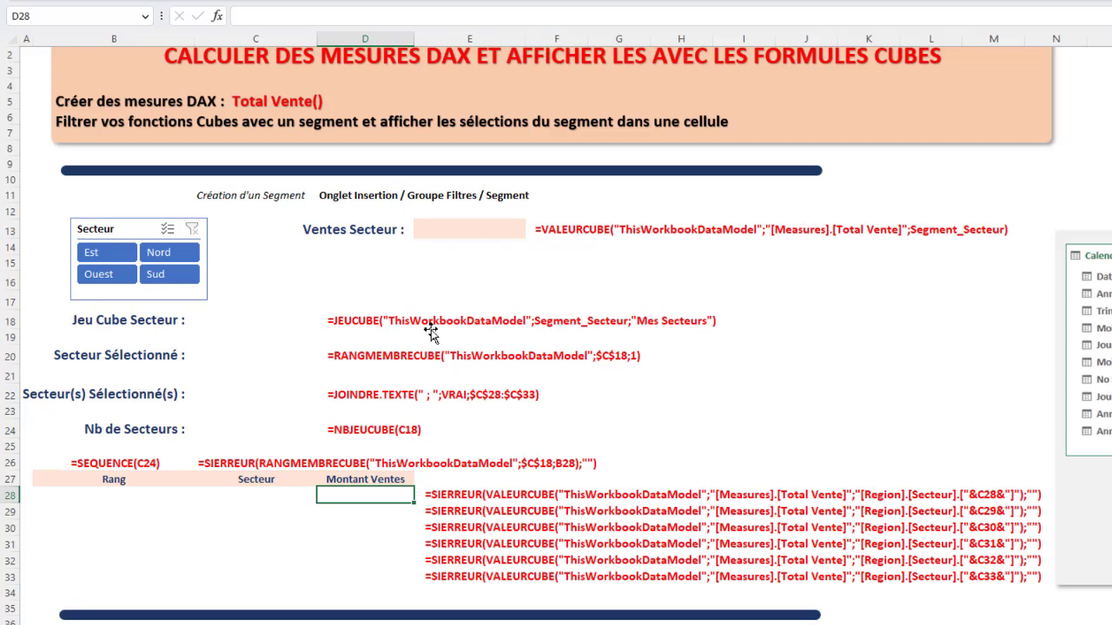
drag(84, 496, 370, 577)
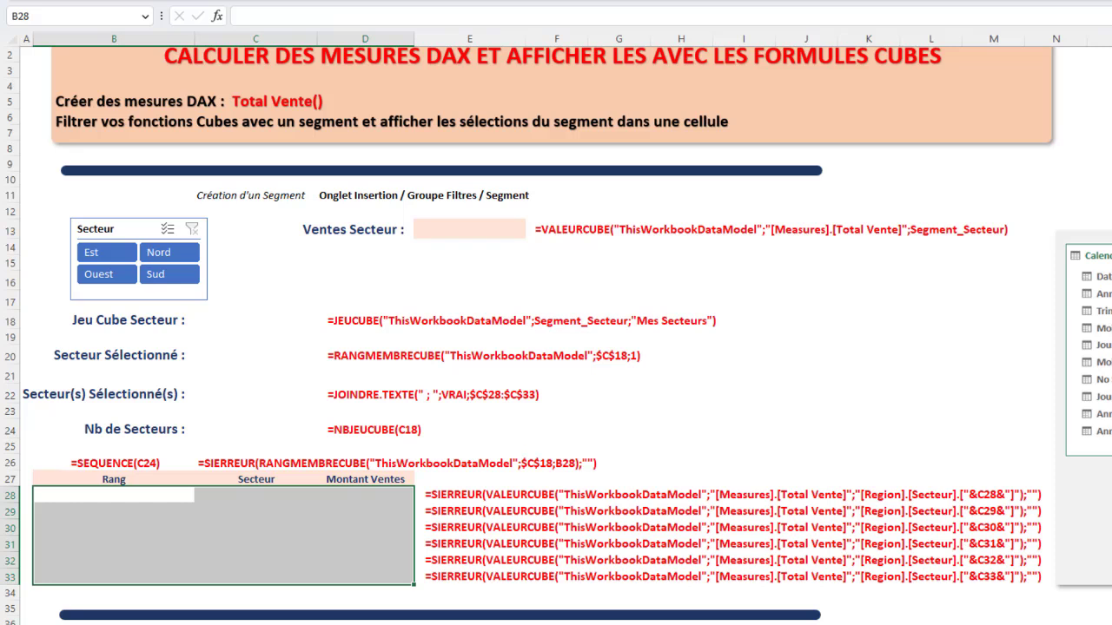
click(247, 495)
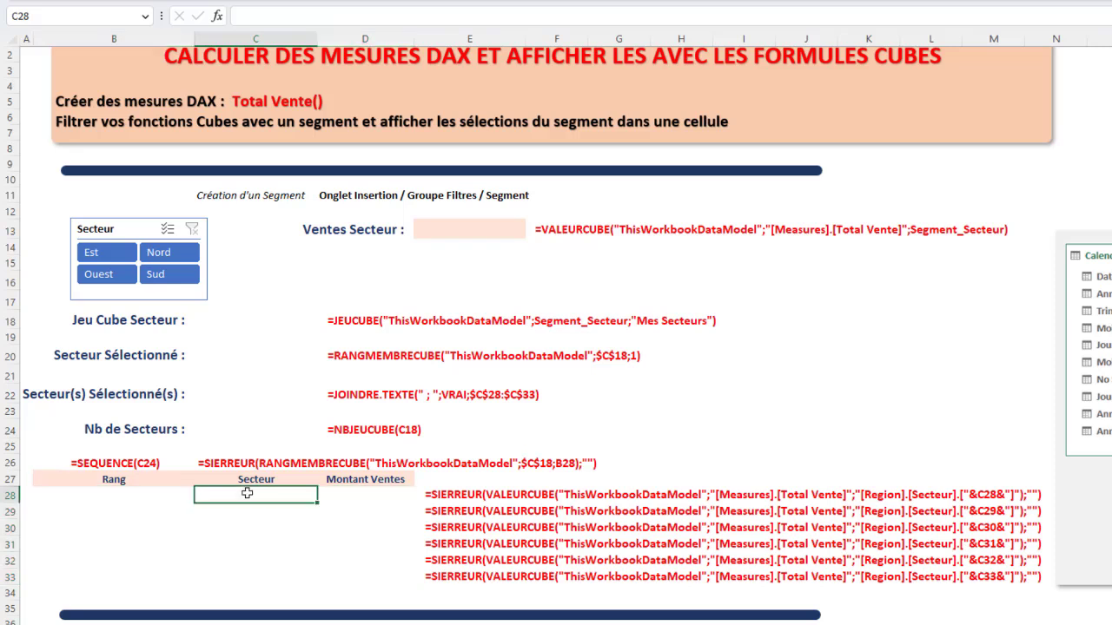
drag(356, 497, 350, 562)
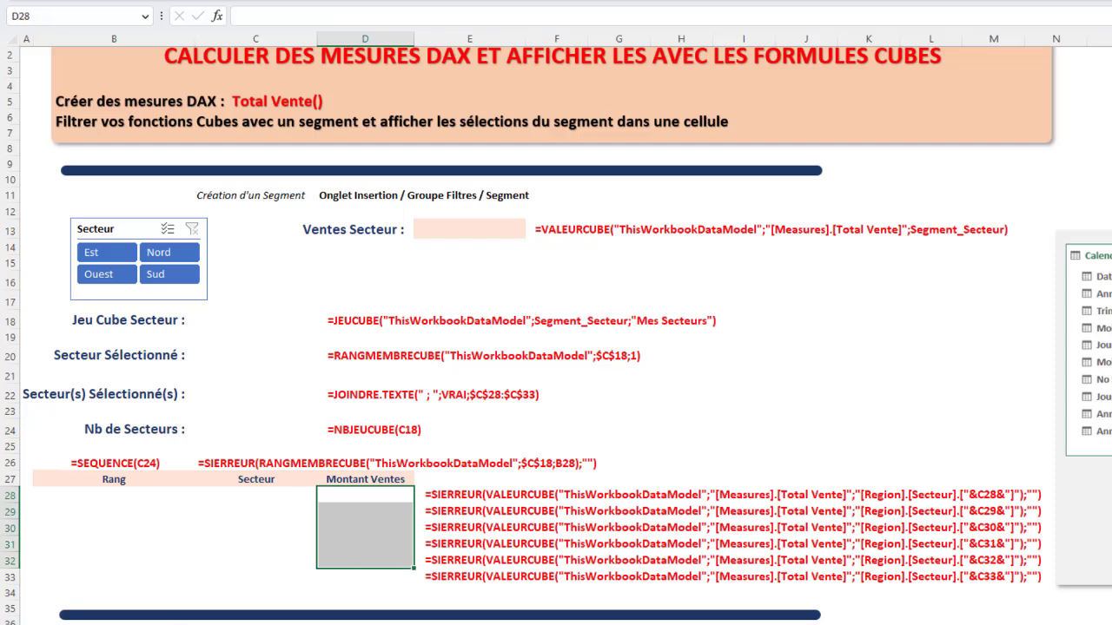
click(89, 498)
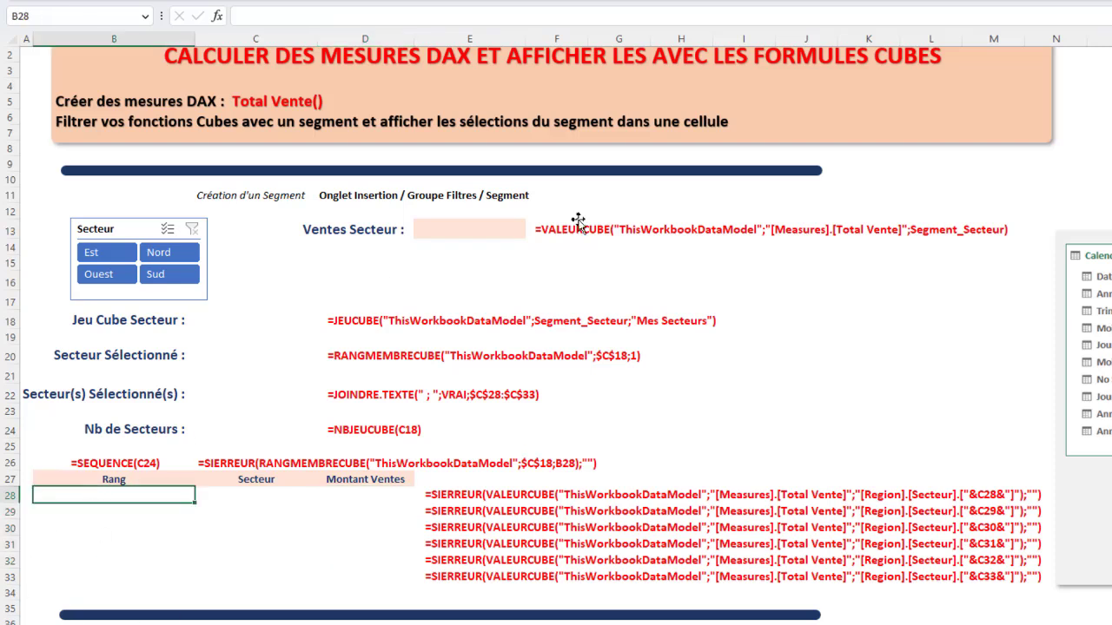
- Start the Ventes Secteur formula in E13 as =VALEURCUBE with "ThisWorkbookDataModel" and the measure [Measures].[Total Vente]
click(465, 230)
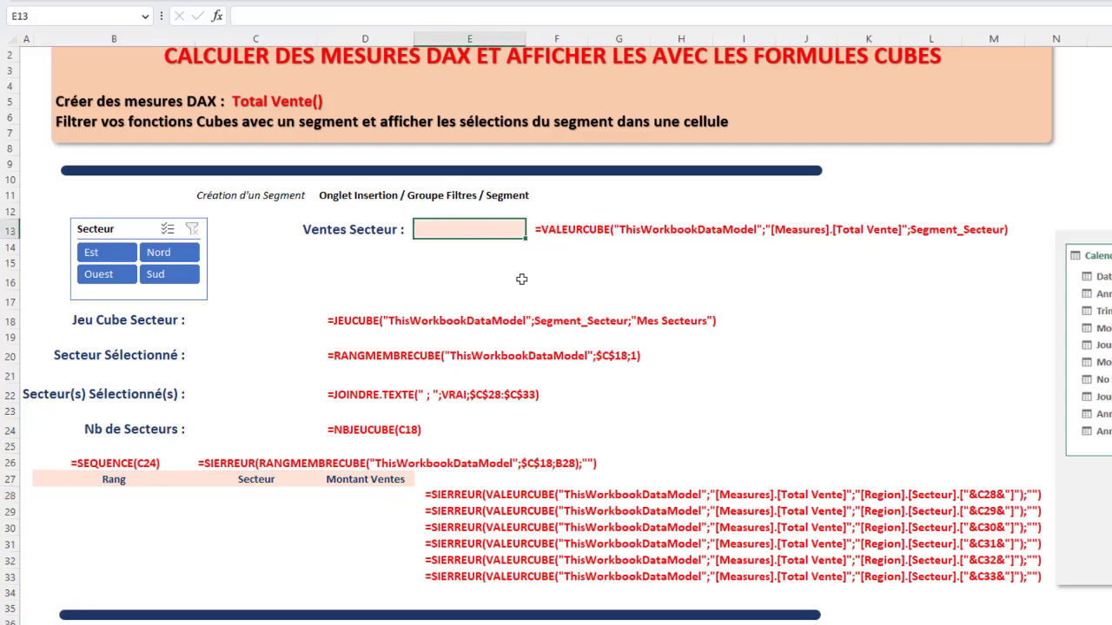
text(=val)
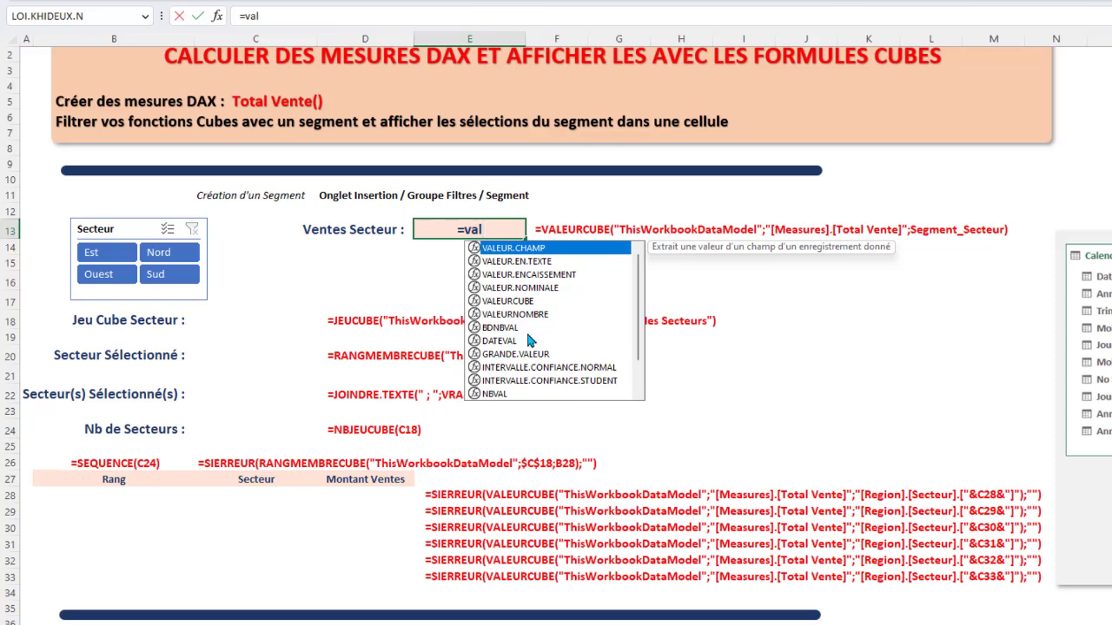
double_click(512, 302)
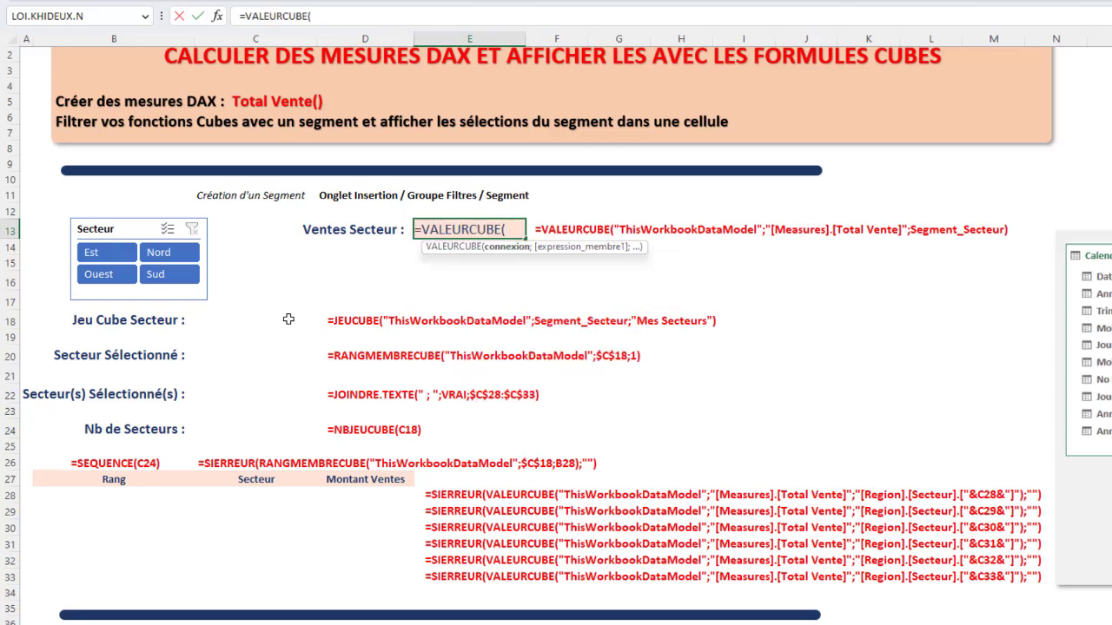
text(")
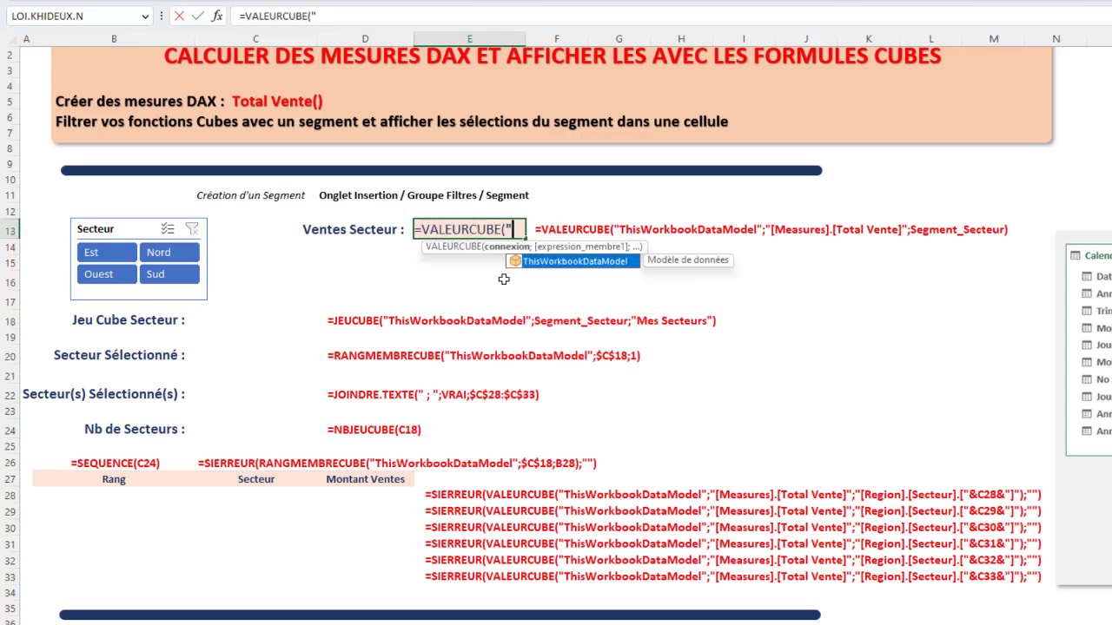
double_click(565, 262)
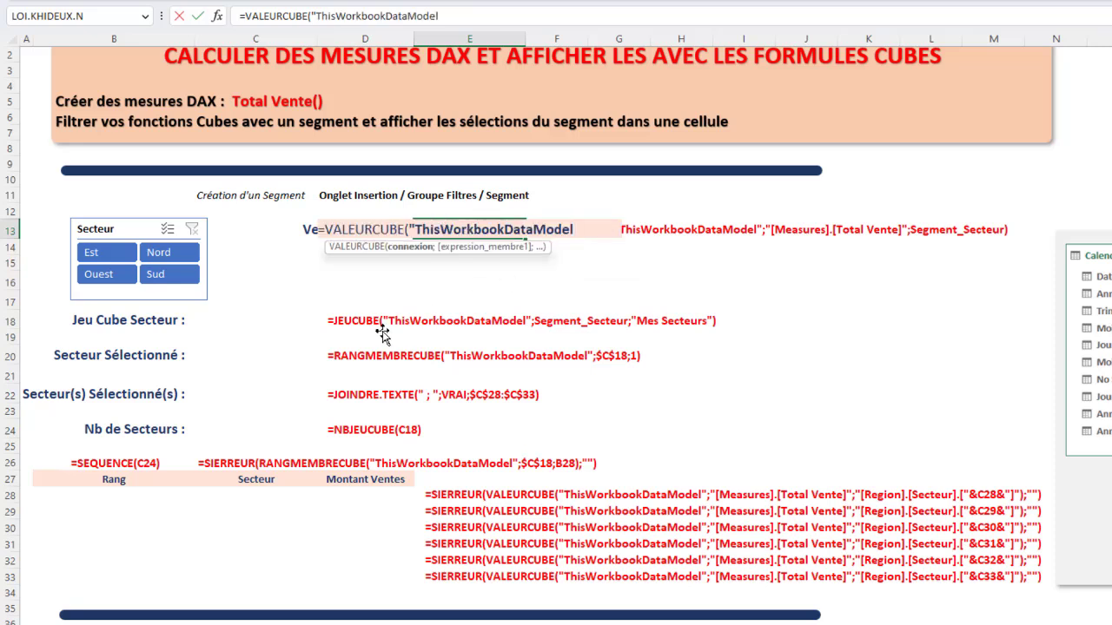
text(;)
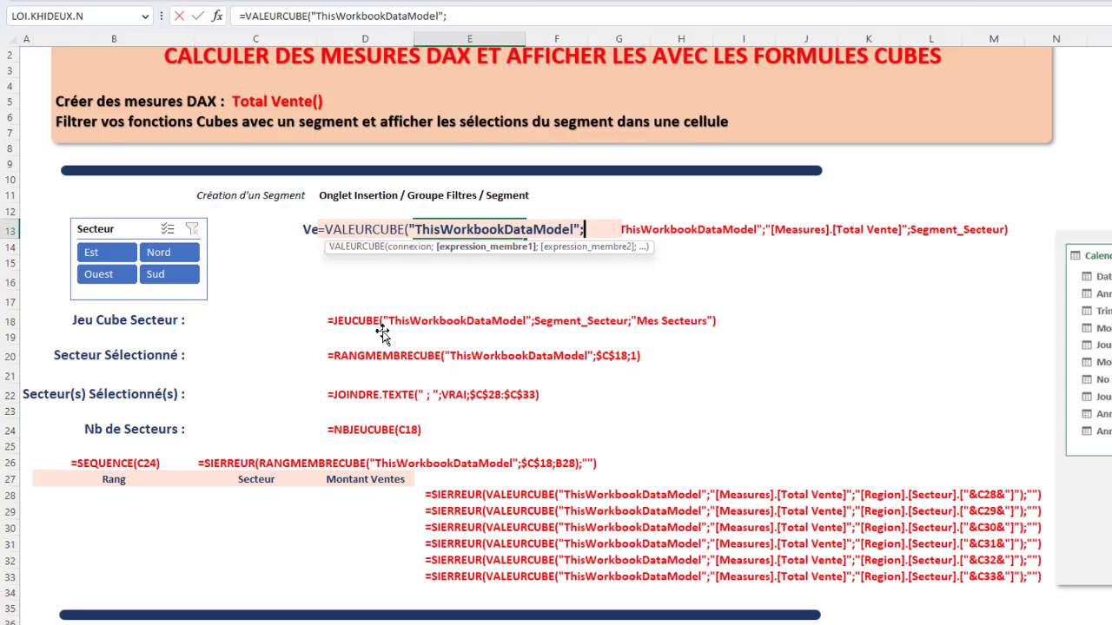
text(")
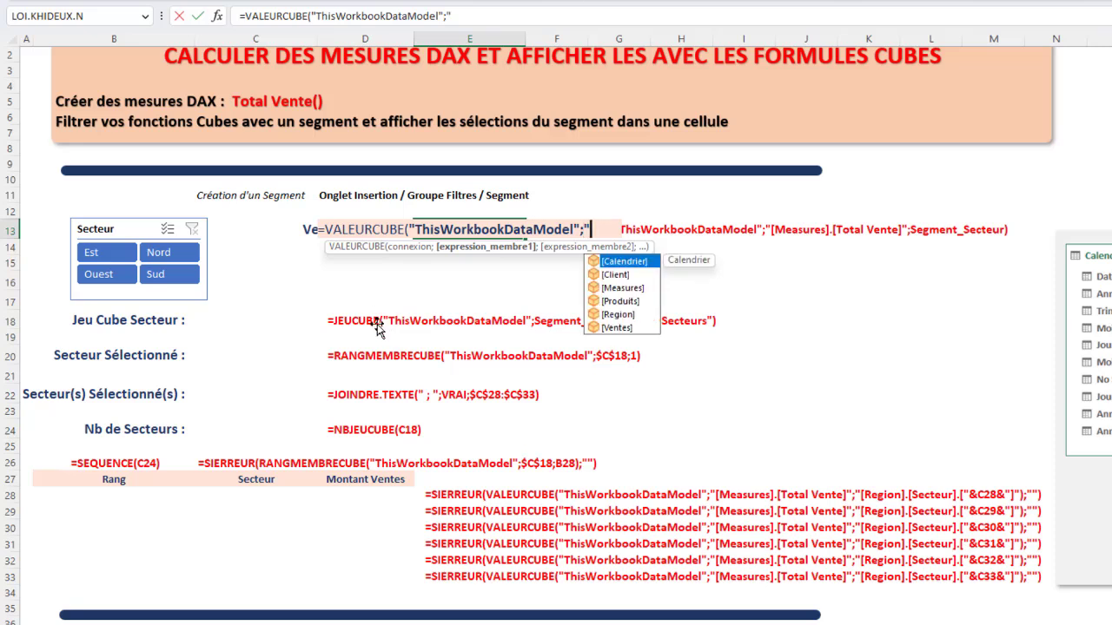
double_click(624, 290)
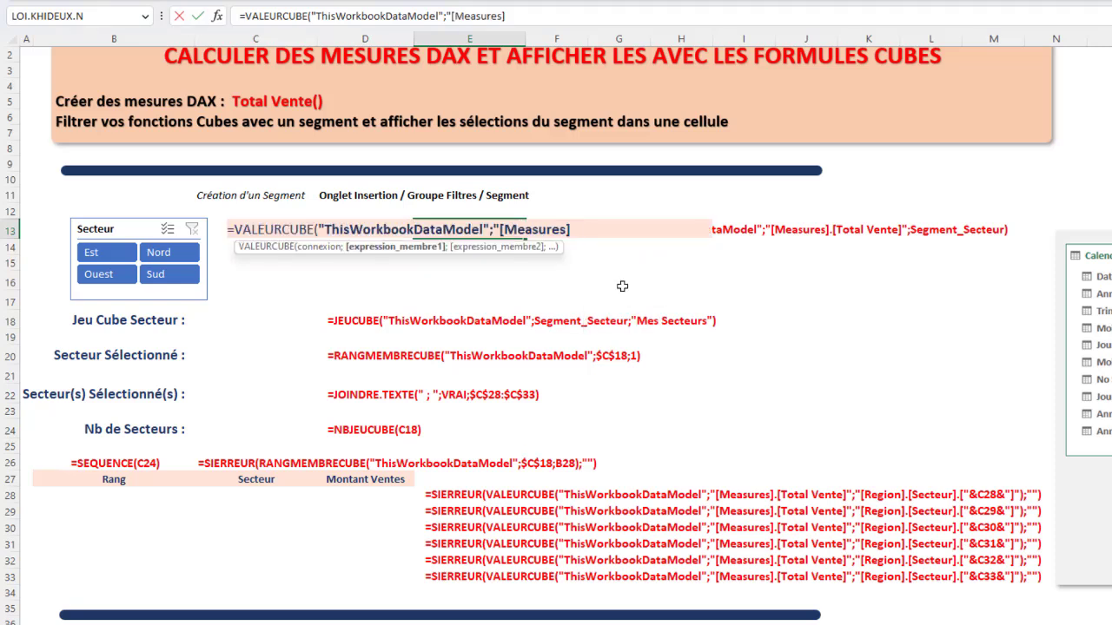
text(.)
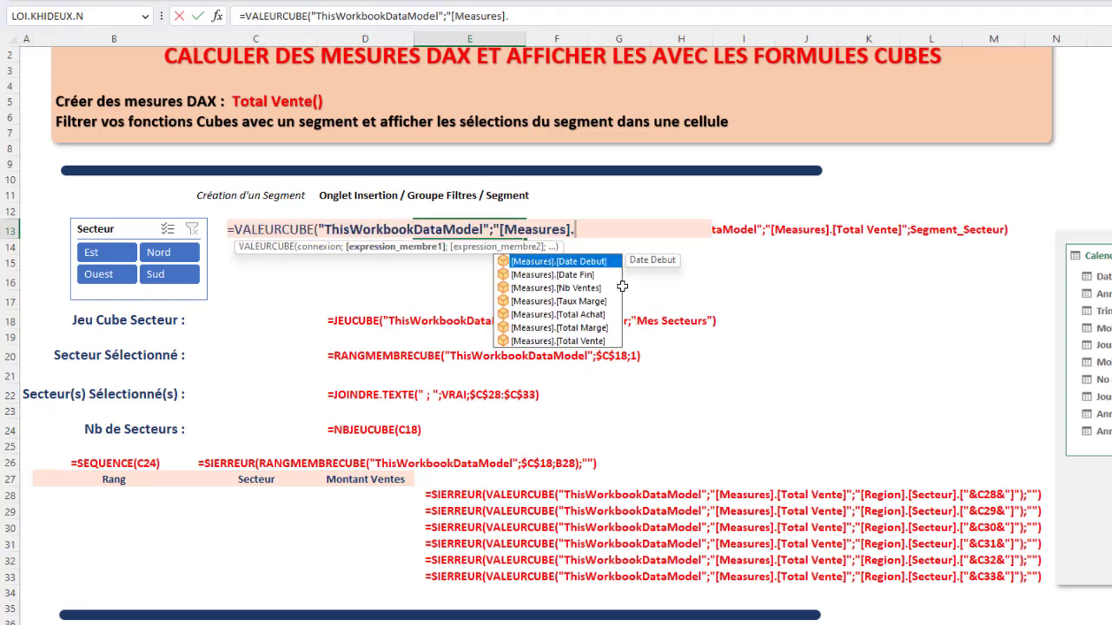
double_click(581, 340)
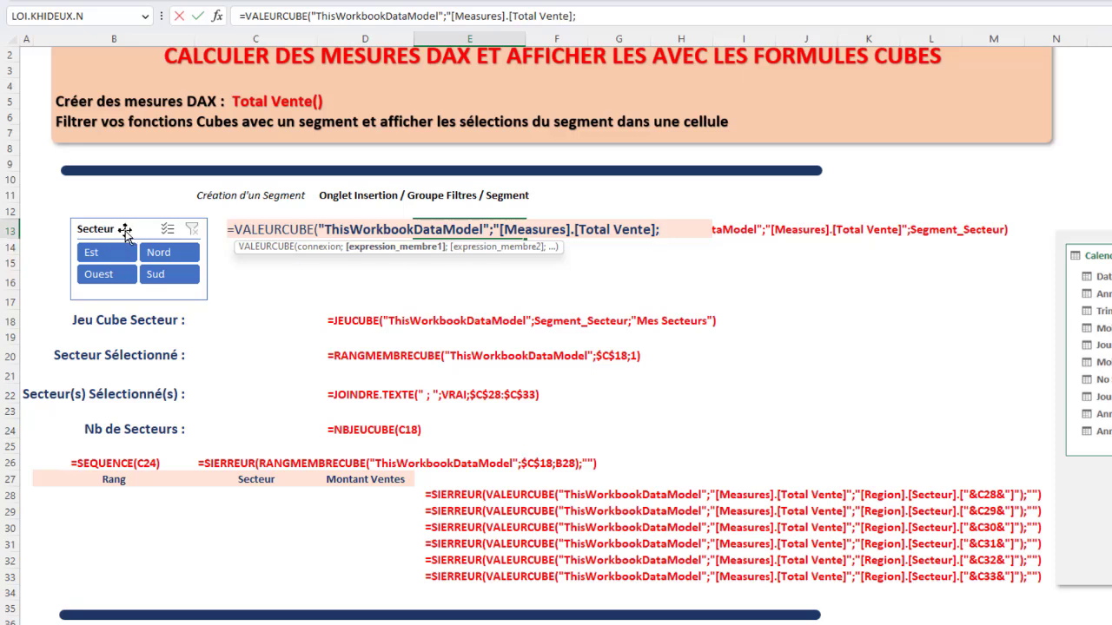
- Complete the E13 formula with the defined name Segment_Secteur as its last argument, with [Measures].[Total Vente] closed by a quotation mark
key(F3)
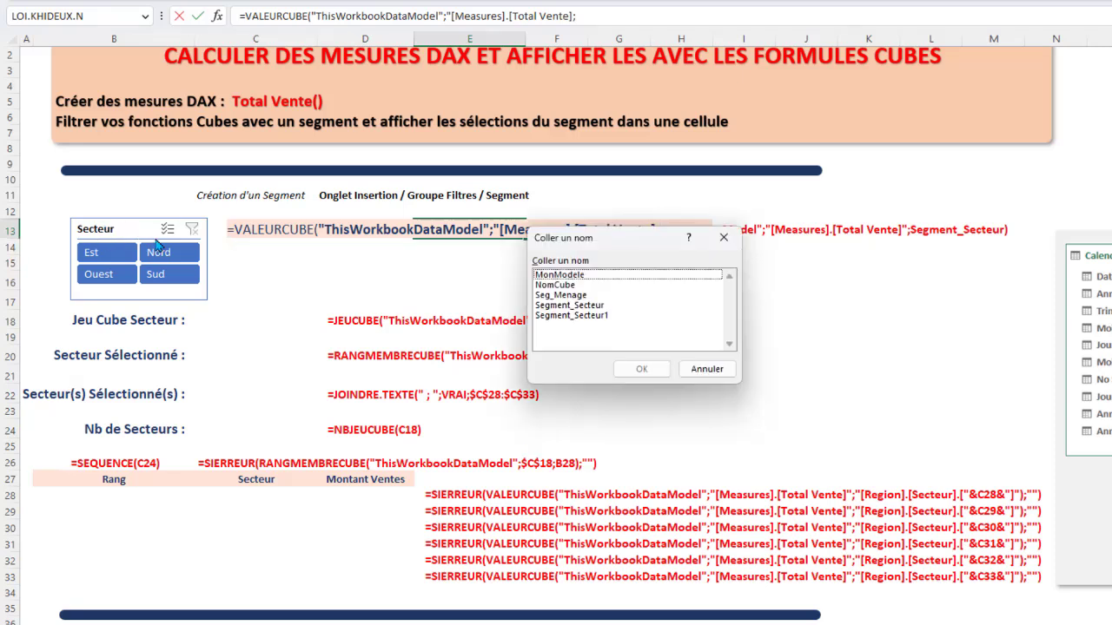
double_click(568, 306)
text())
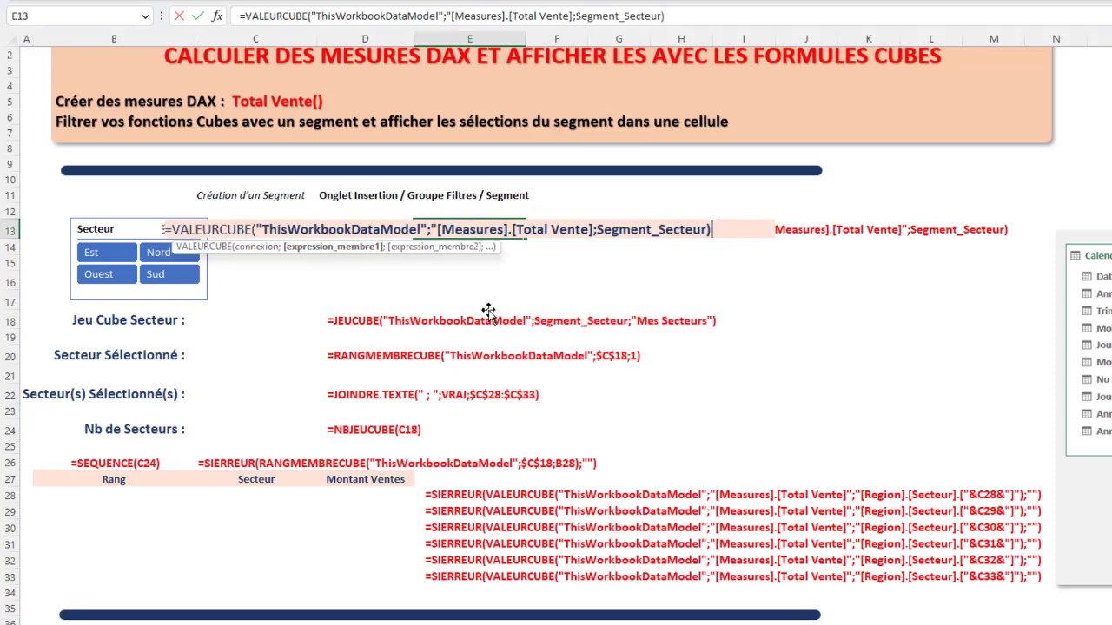
key(Return)
click(708, 372)
click(594, 228)
text(")
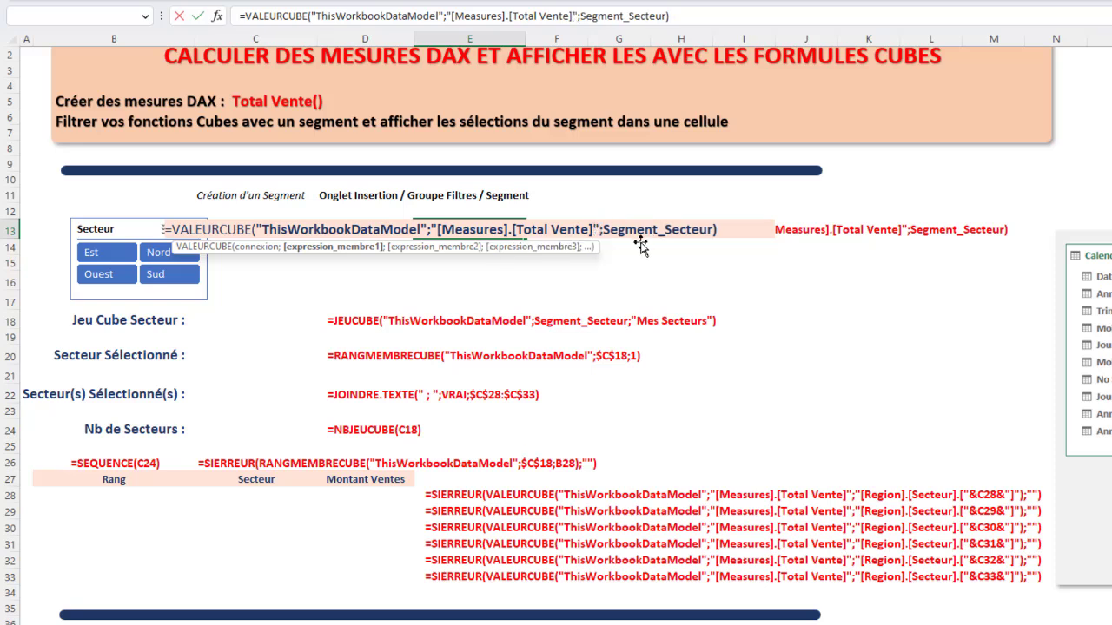
key(Return)
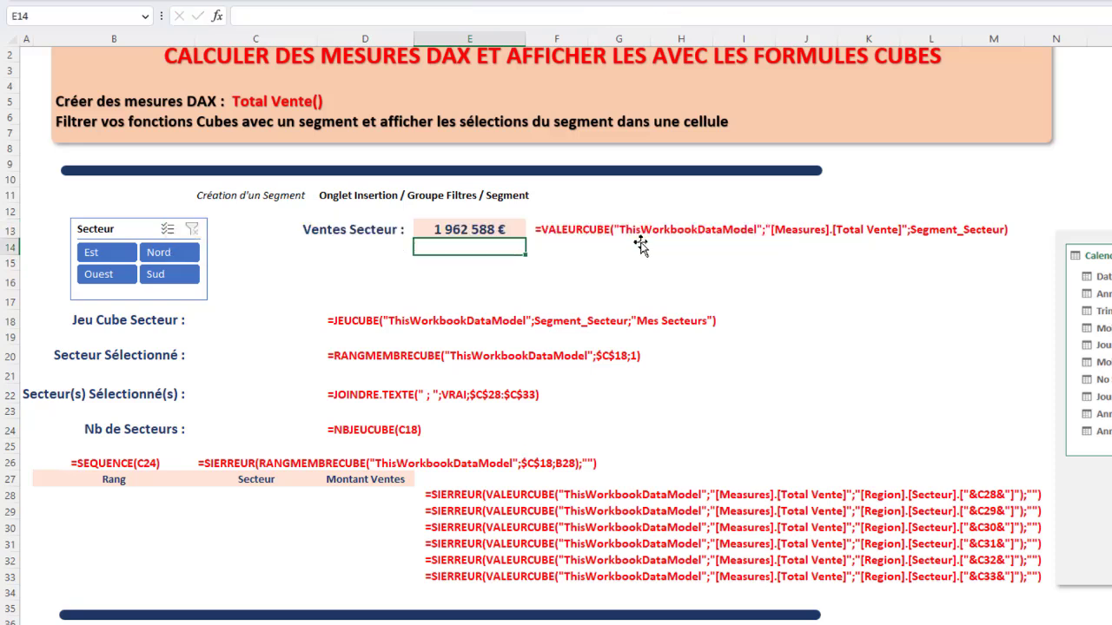
- Filter the Secteur slicer on Est, and add Nord to the selection
click(109, 255)
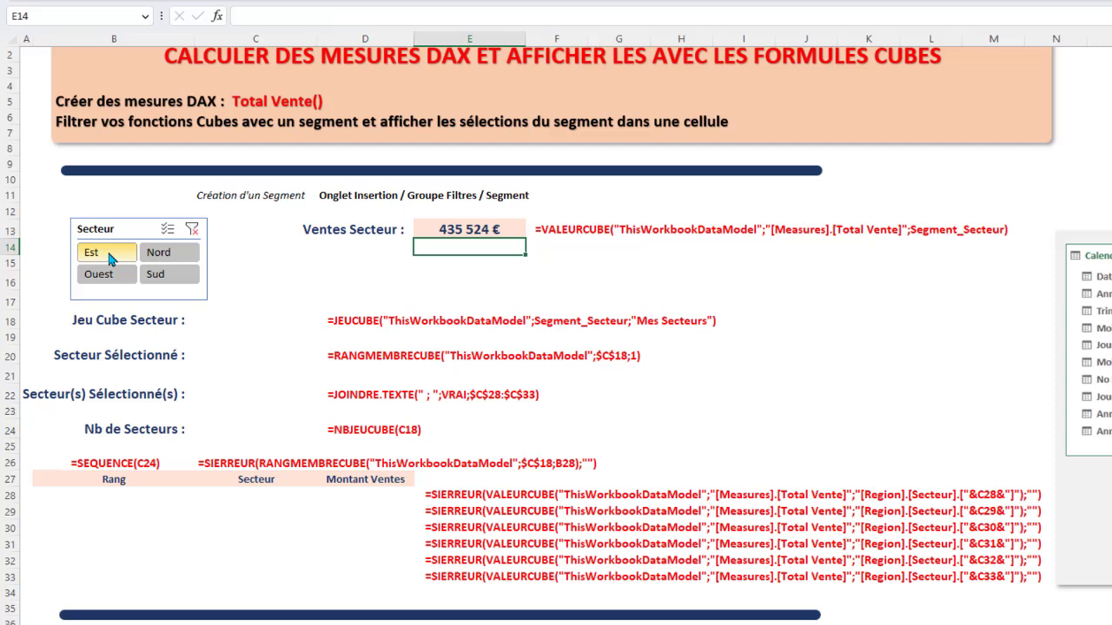
ctrl+click(158, 252)
- Start the Jeu Cube Secteur formula in C18 as =JEUCUBE("ThisWorkbookDataModel";Segment_Secteur; up to the caption argument
click(269, 319)
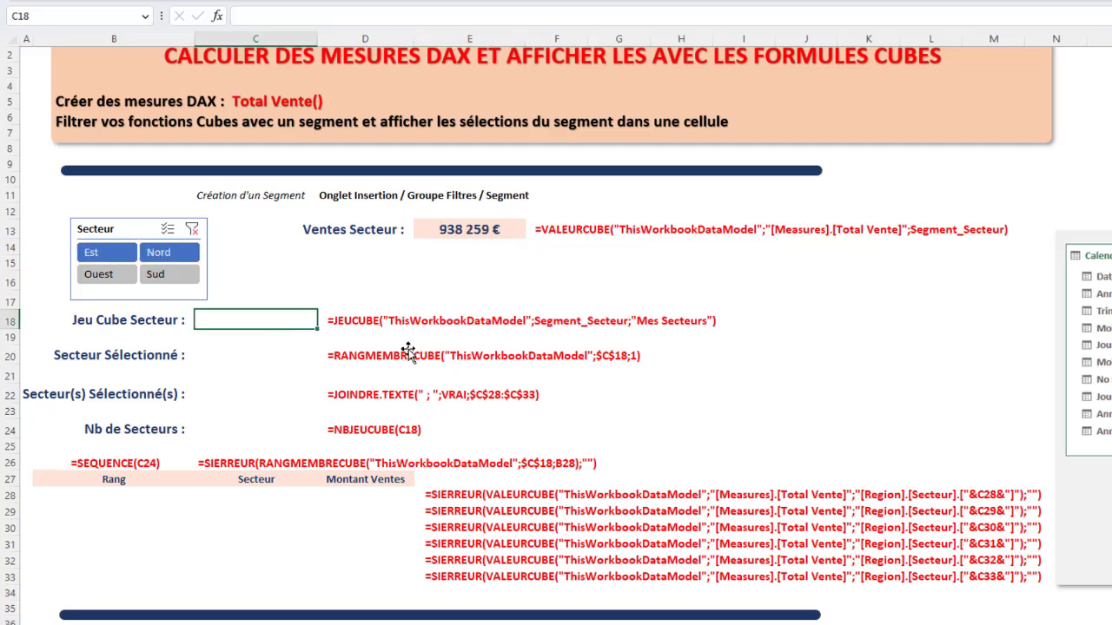
text(=)
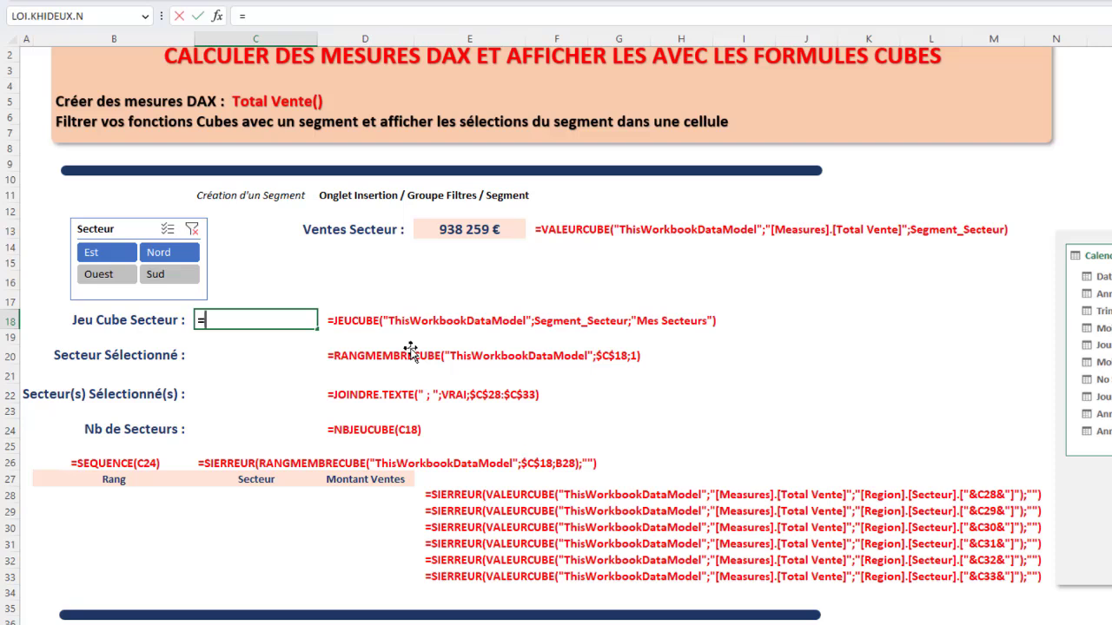
text(jeu)
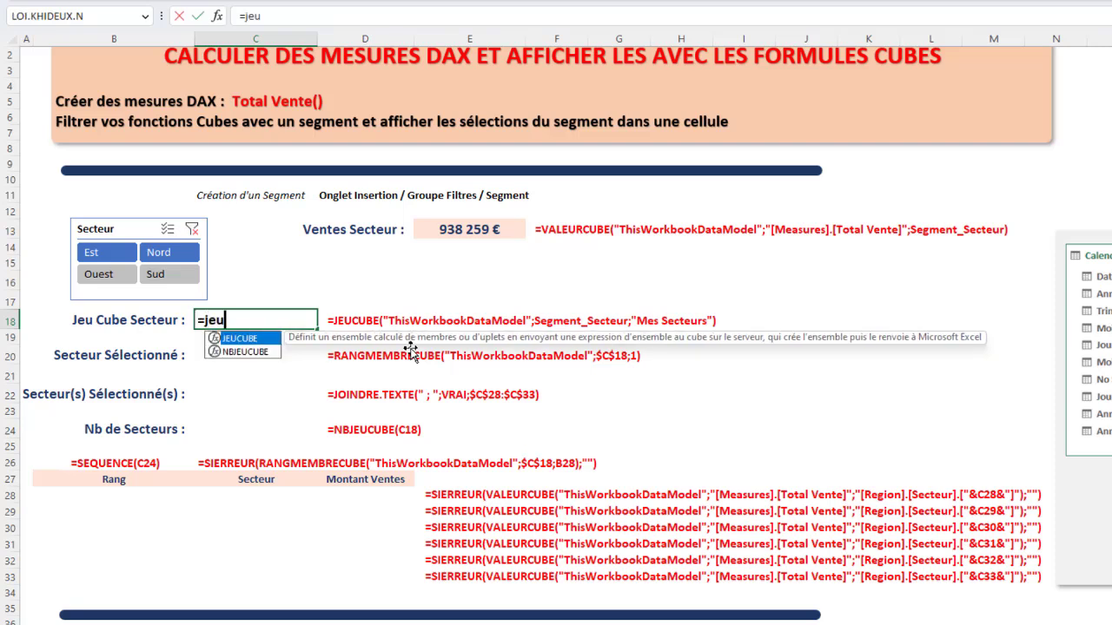
double_click(243, 347)
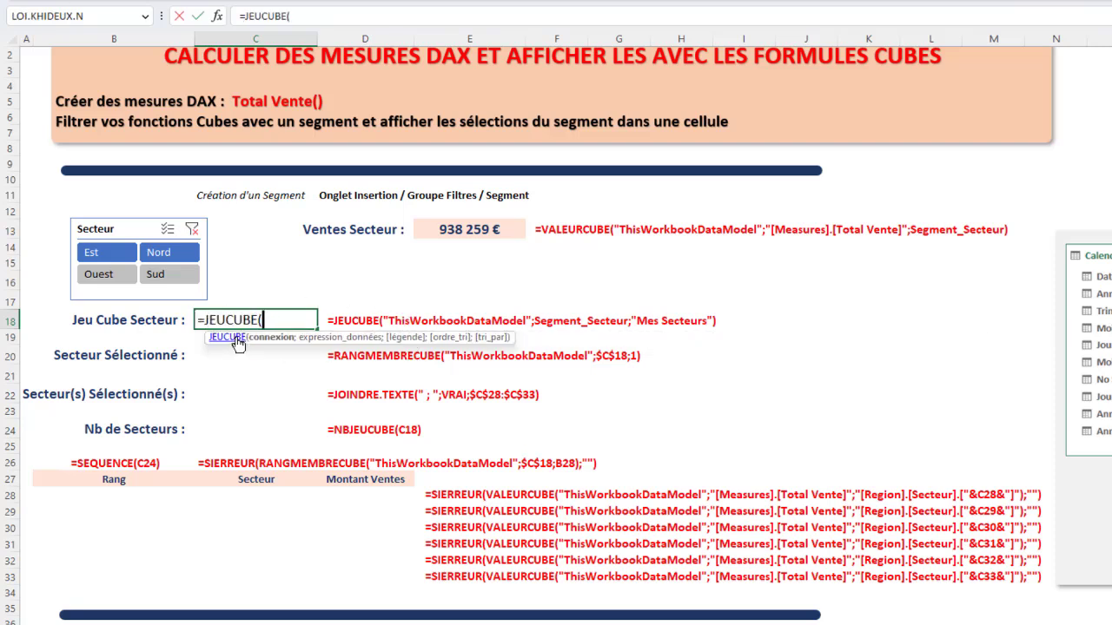
text(")
double_click(321, 354)
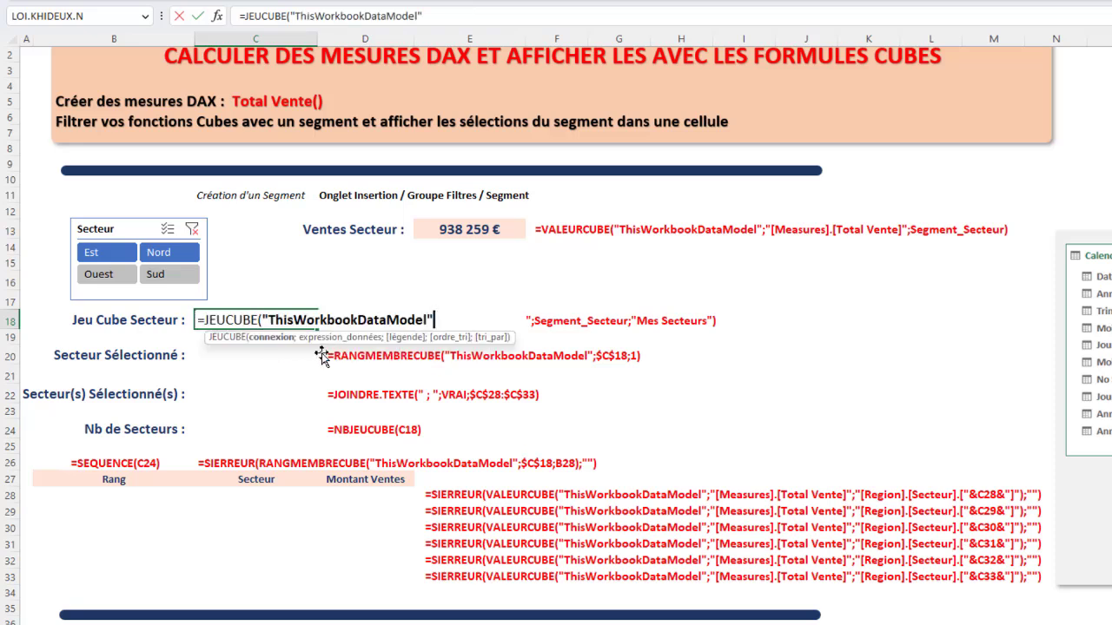
text(;)
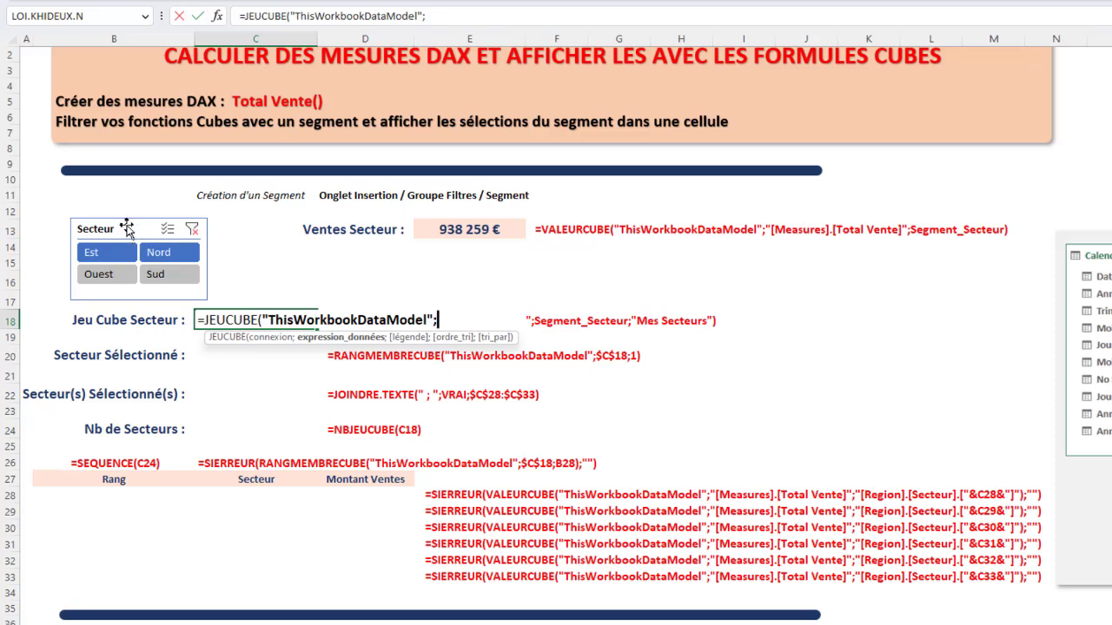
key(F3)
double_click(568, 304)
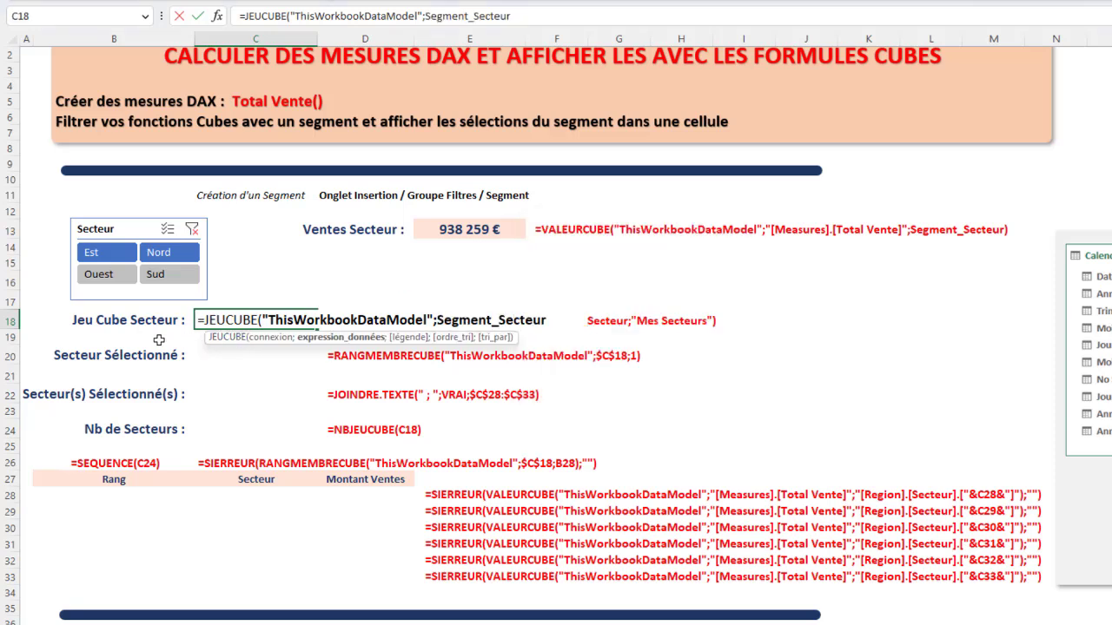
text(;)
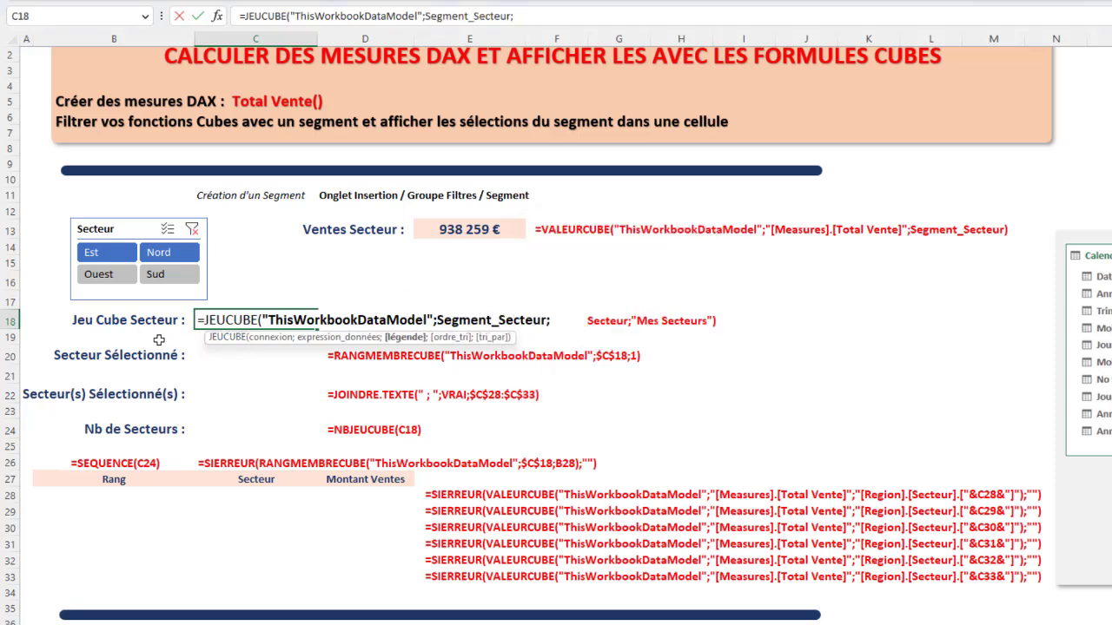
text("Mes Secterus)
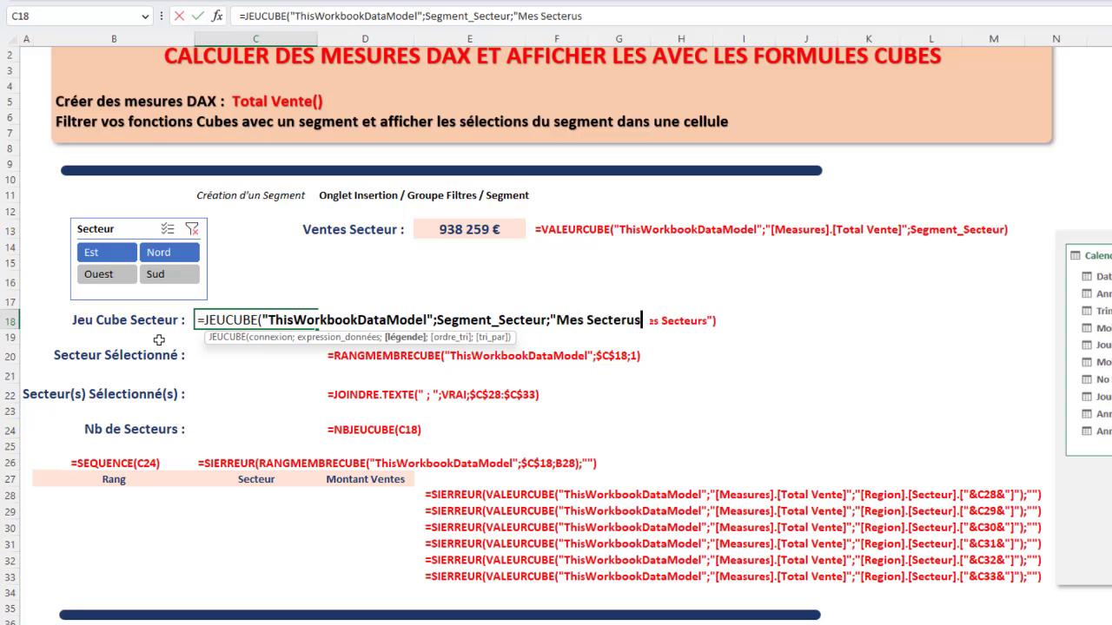
key(BackSpace)
key(BackSpace)
key(BackSpace)
key(BackSpace)
key(BackSpace)
key(BackSpace)
key(BackSpace)
key(BackSpace)
key(BackSpace)
key(BackSpace)
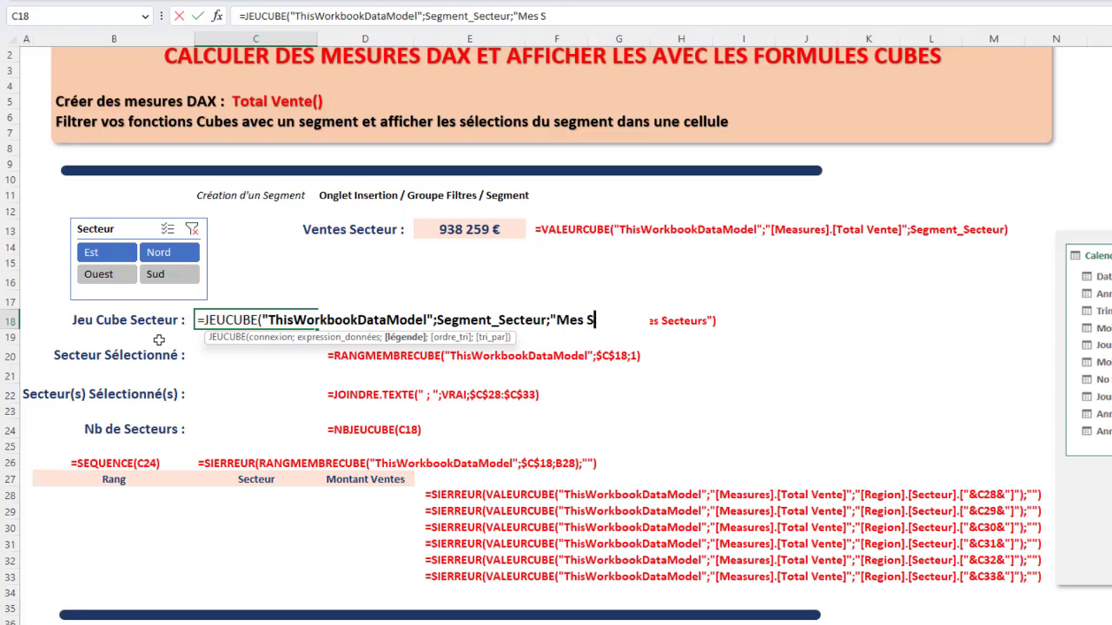
key(BackSpace)
key(BackSpace)
key(BackSpace)
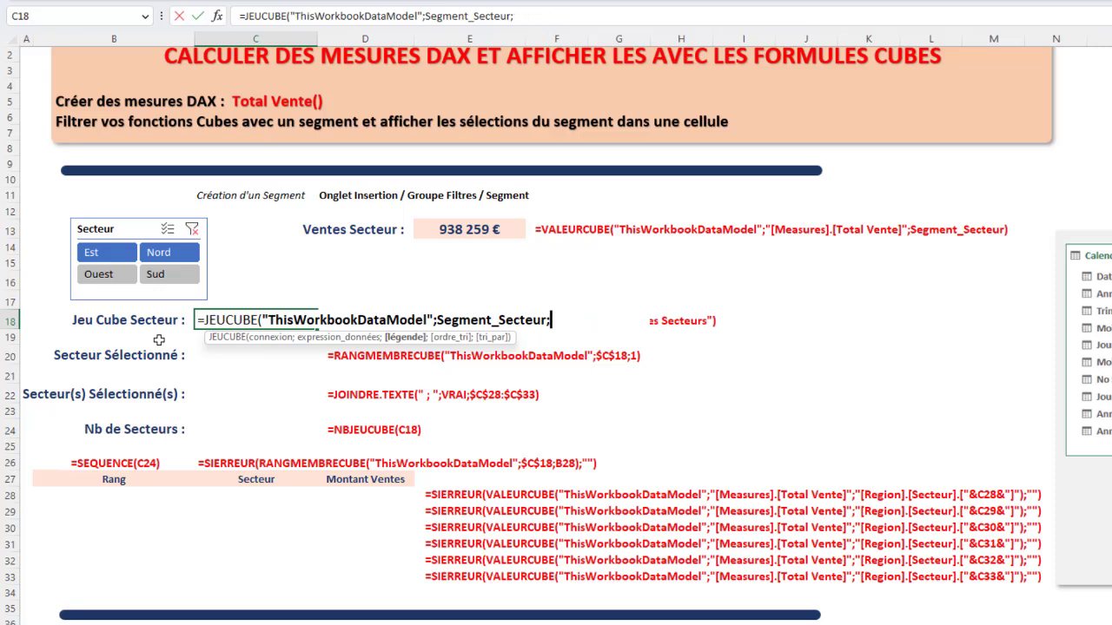
- Give the cube set in C18 the caption "Liste Secteurs" and complete the JEUCUBE formula
text(Liste Secteurs)
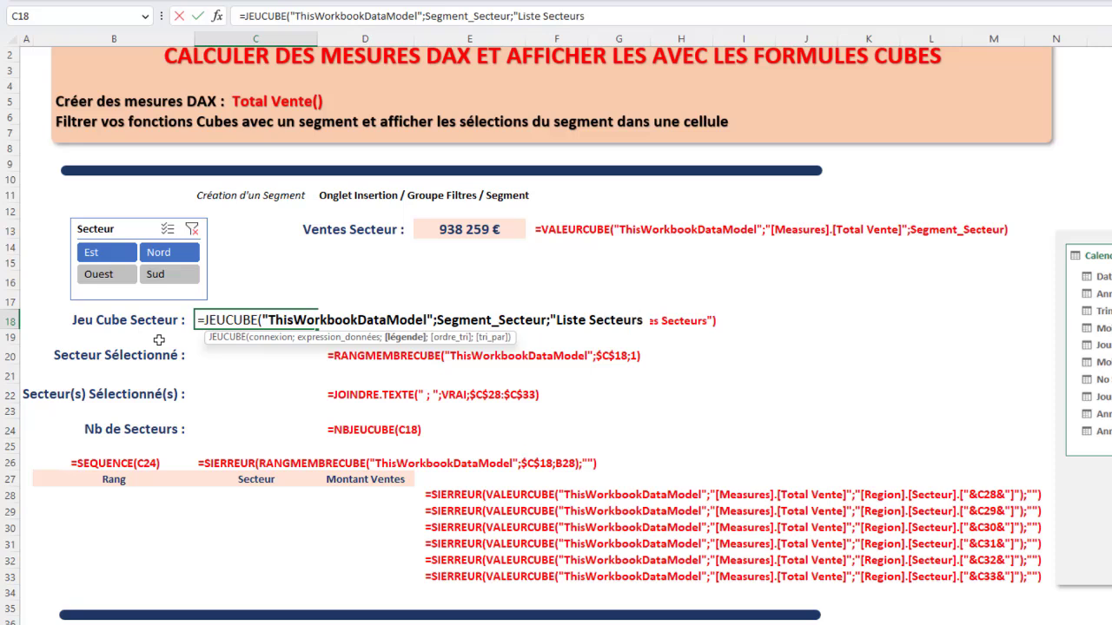
text("))
key(Return)
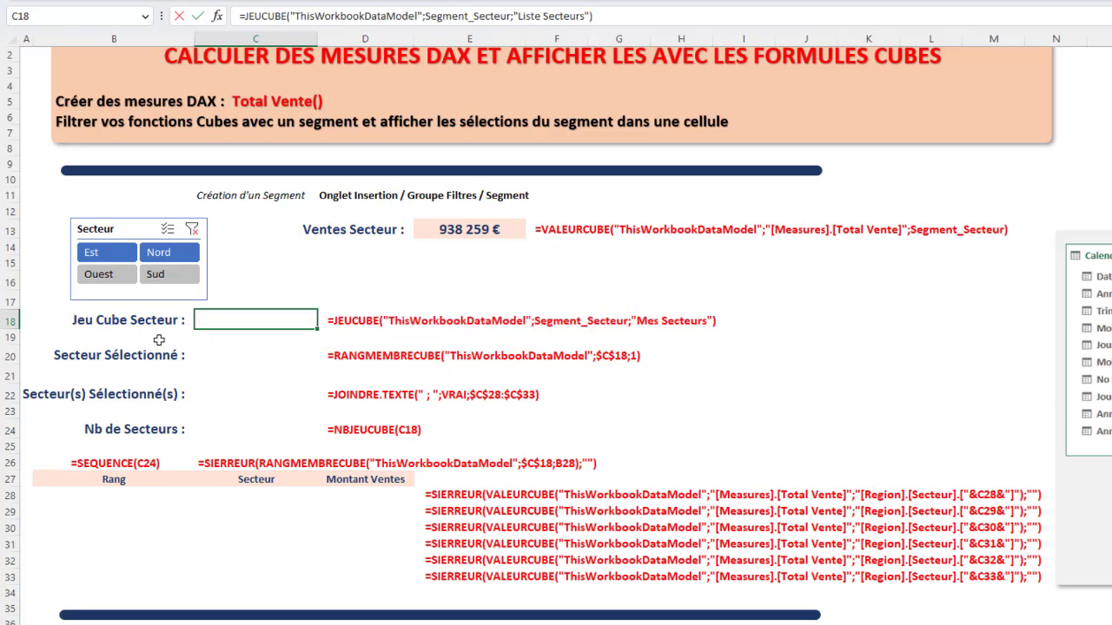
- Enter =RANGMEMBRECUBE("ThisWorkbookDataModel";$C$18;1) in C20 as the Secteur Sélectionné formula
click(235, 355)
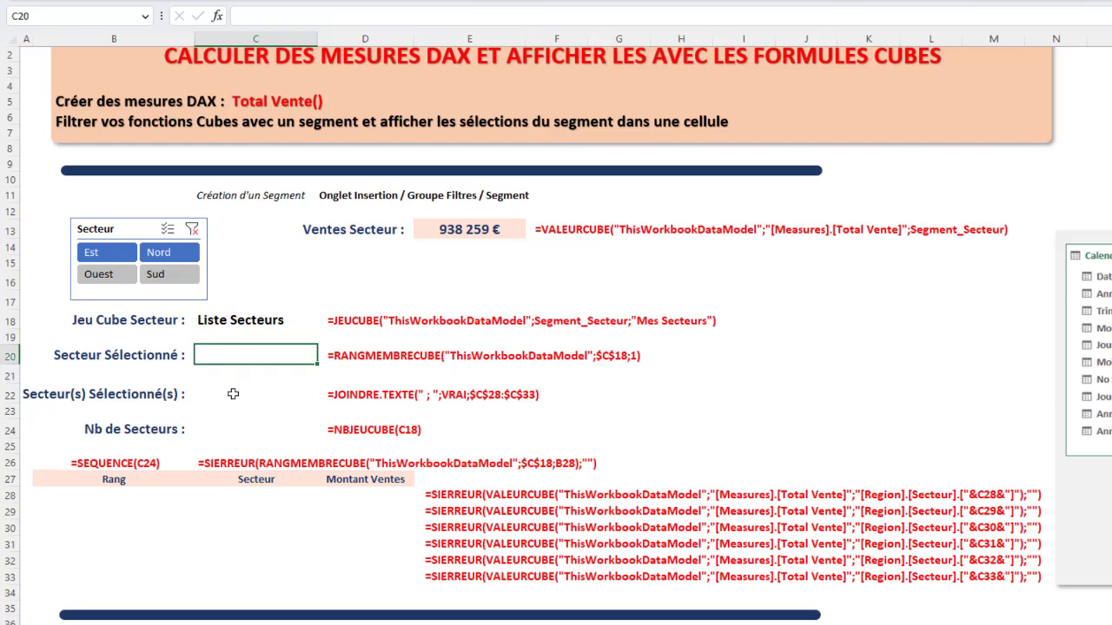
text(=ra)
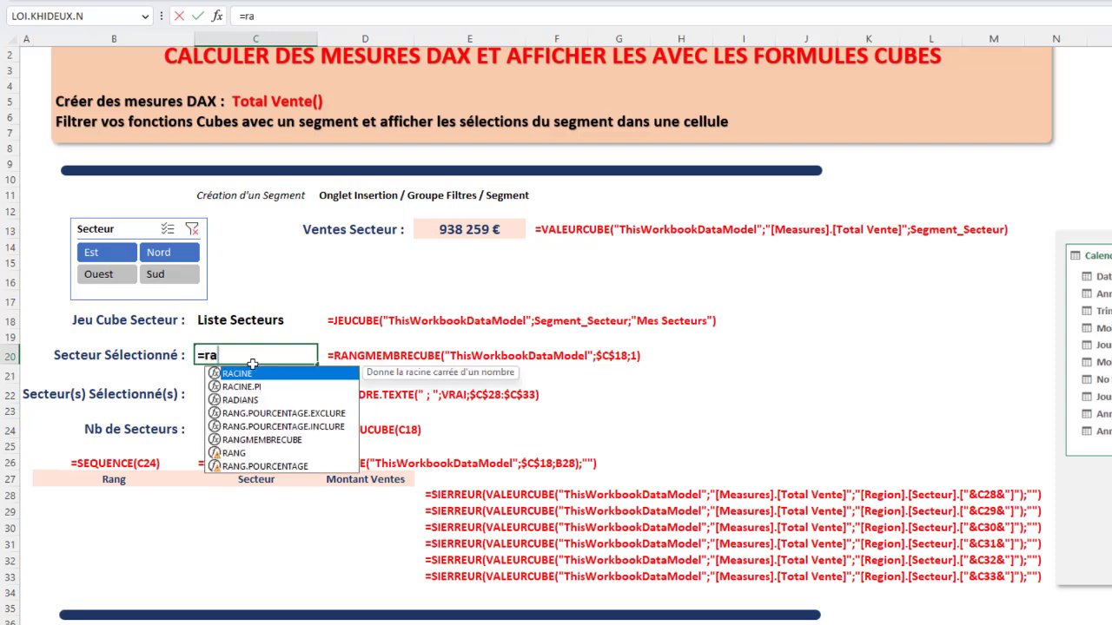
click(261, 440)
double_click(262, 441)
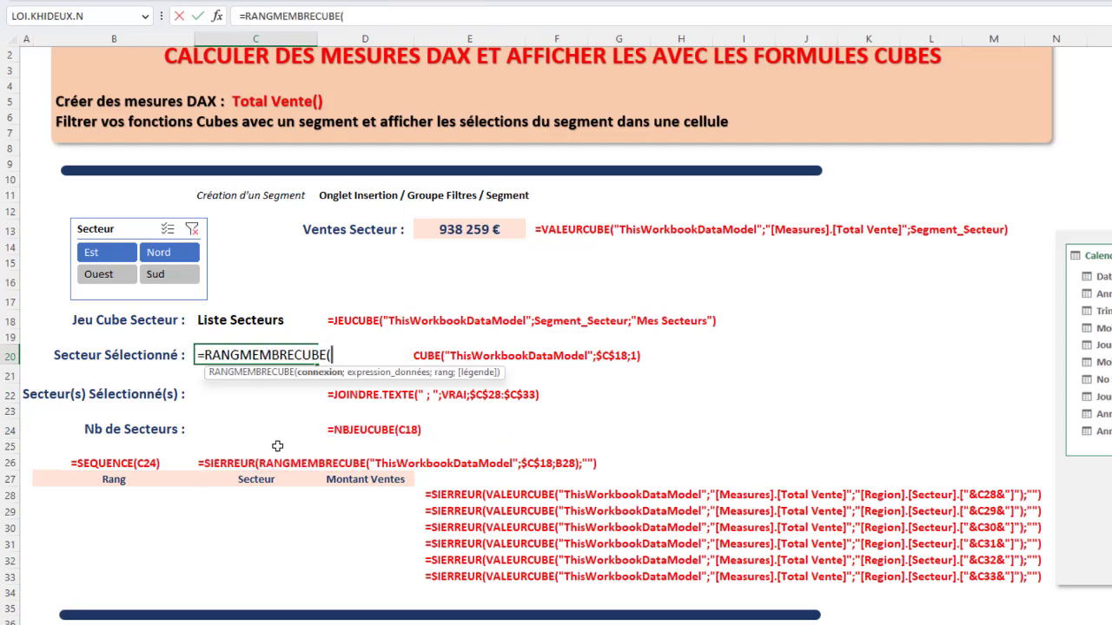
text(")
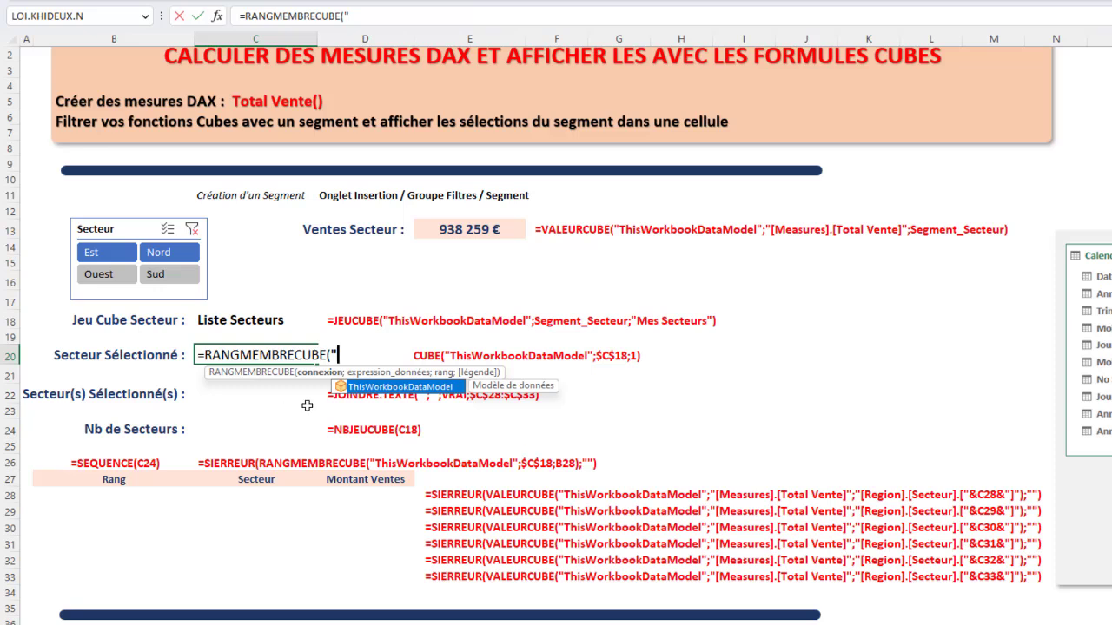
double_click(403, 387)
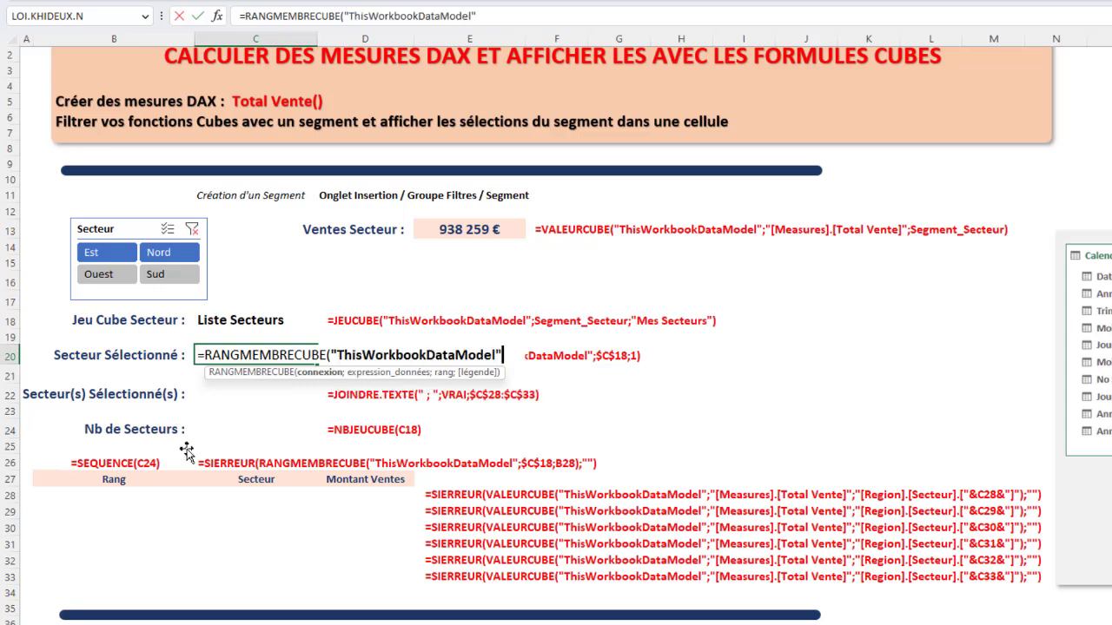
text(;)
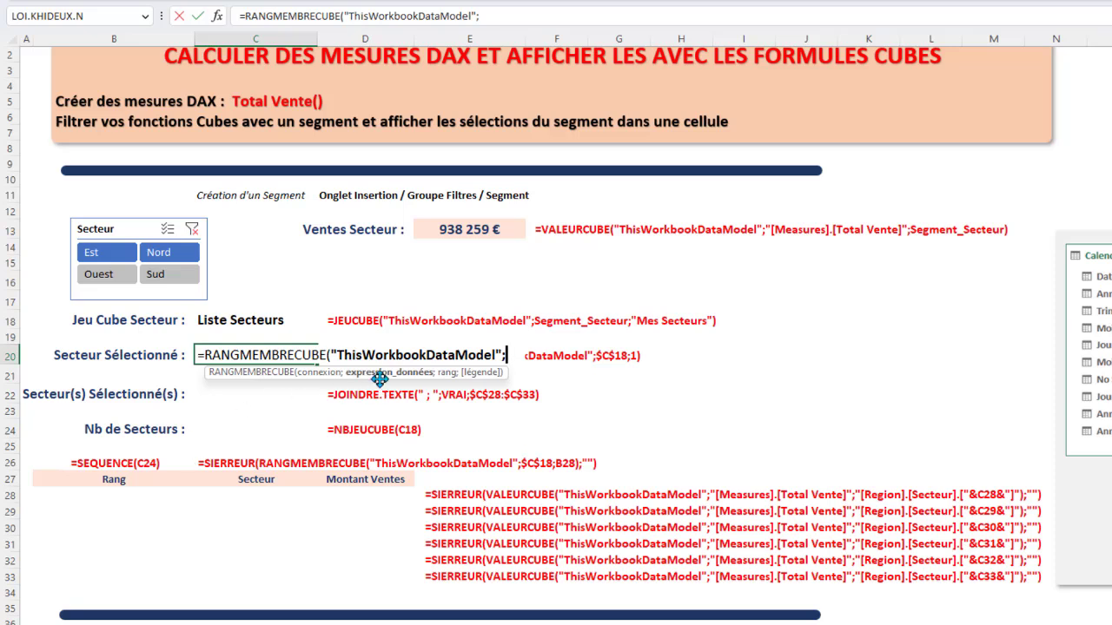
click(242, 320)
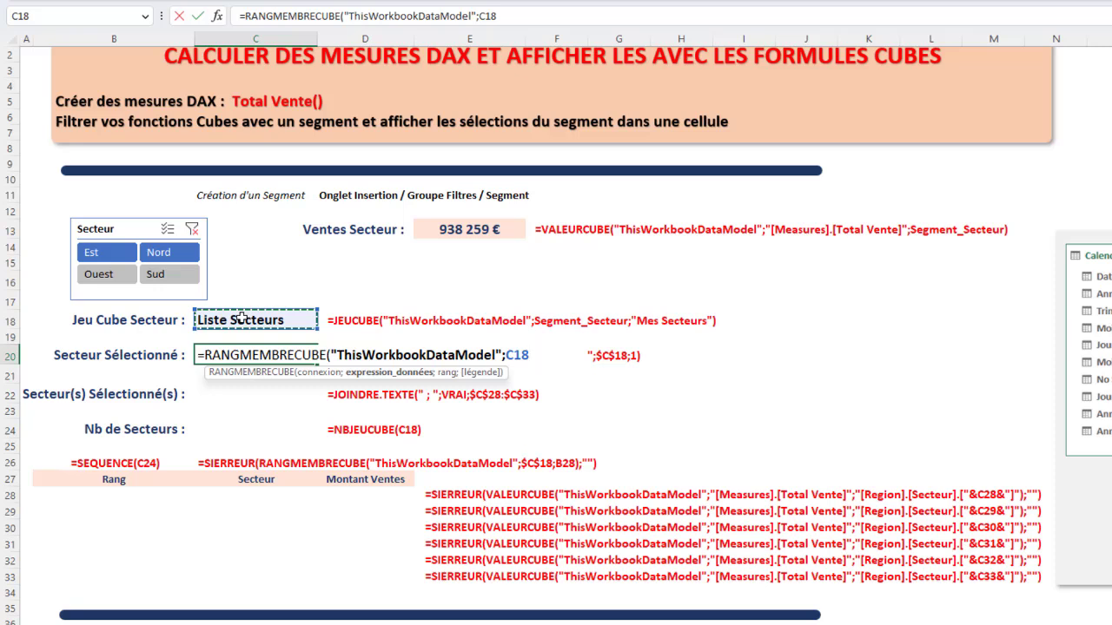
key(F4)
text(;)
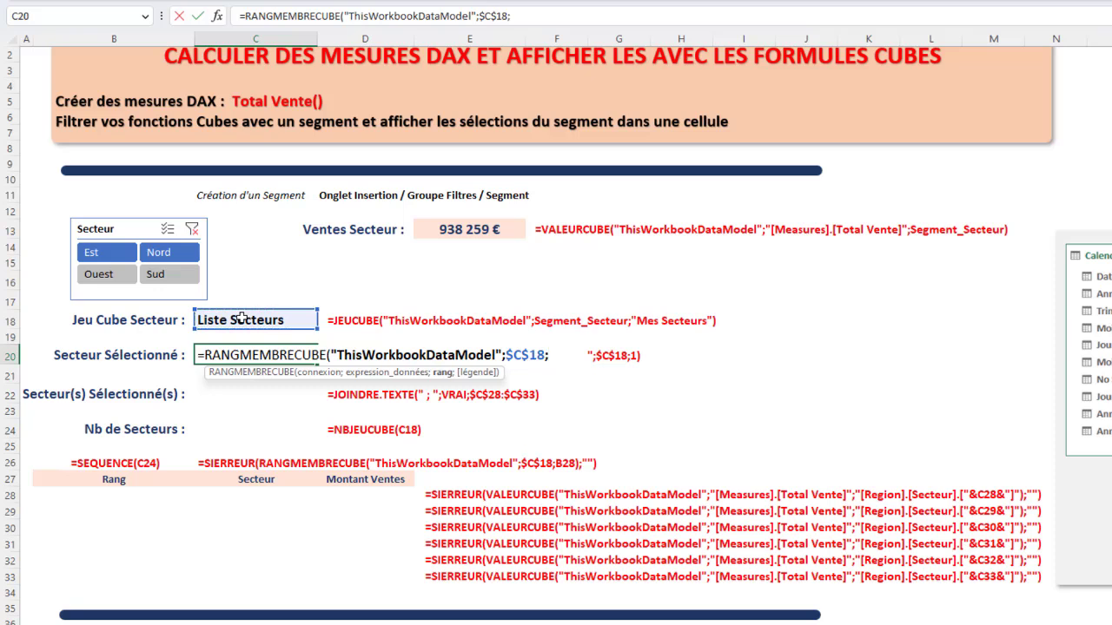
text(1))
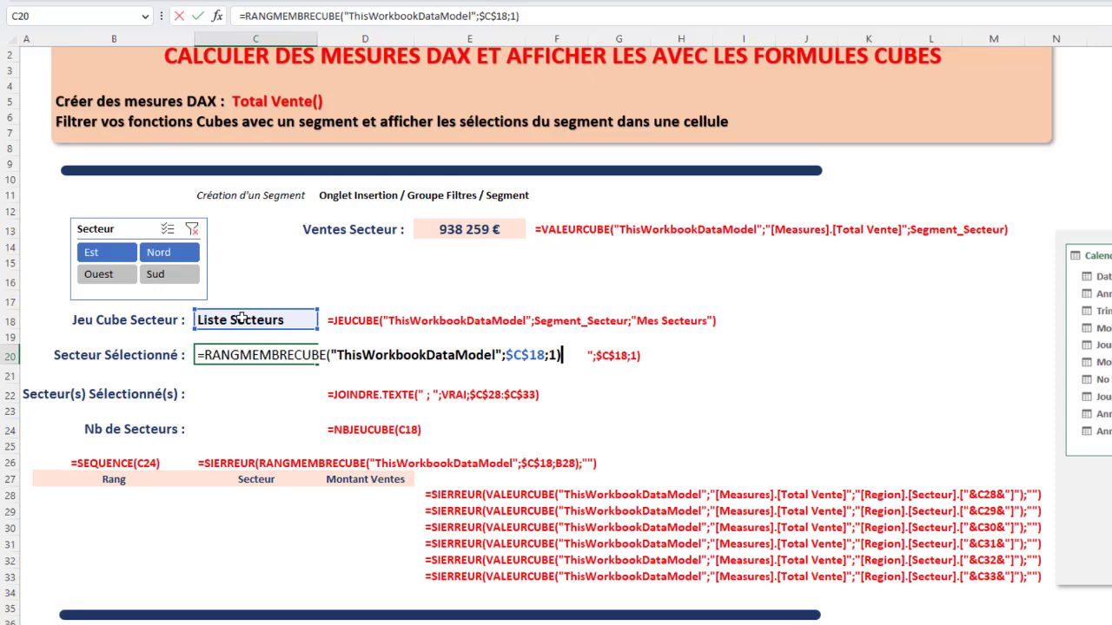
key(Return)
- Test C20 by filtering the Secteur slicer on Nord, Ouest, Est and Nord again, and clear the slicer filter
click(165, 251)
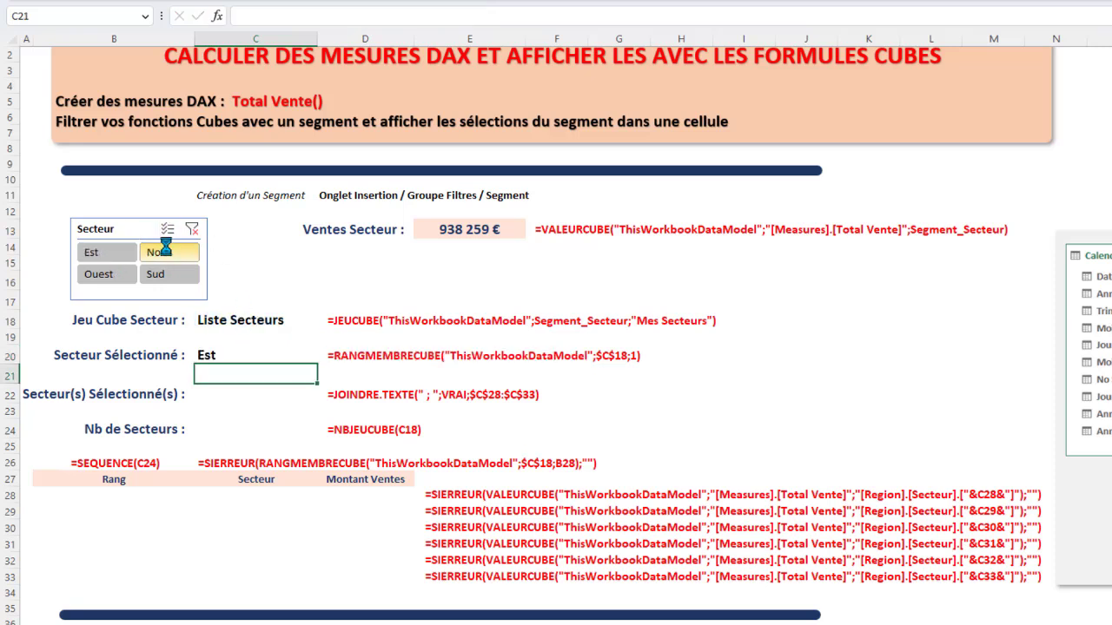
click(99, 272)
click(96, 252)
click(152, 255)
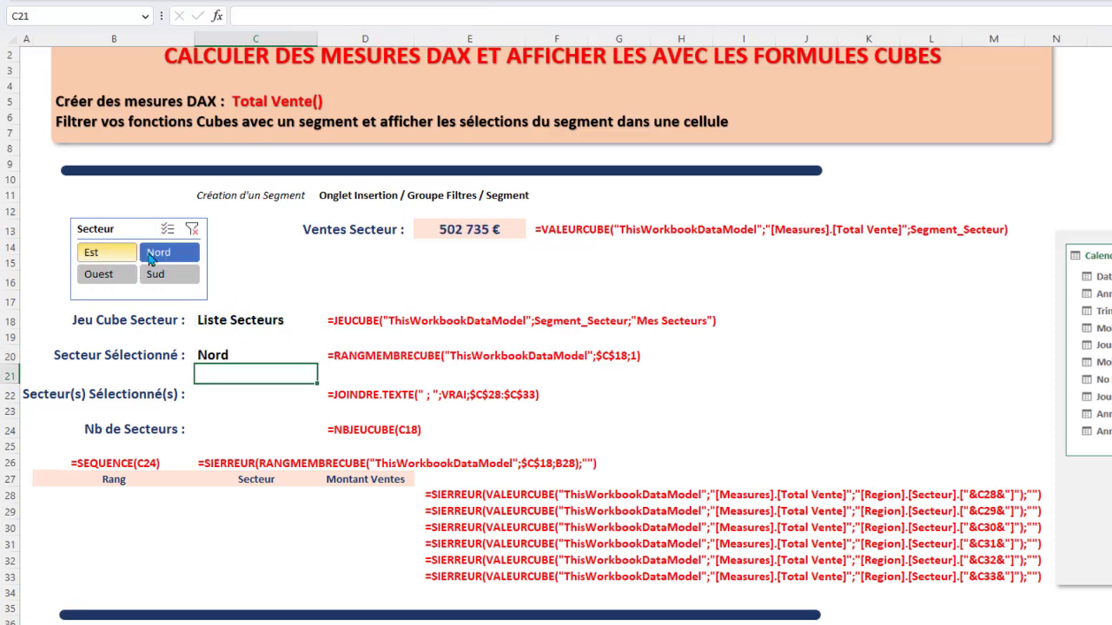
click(192, 228)
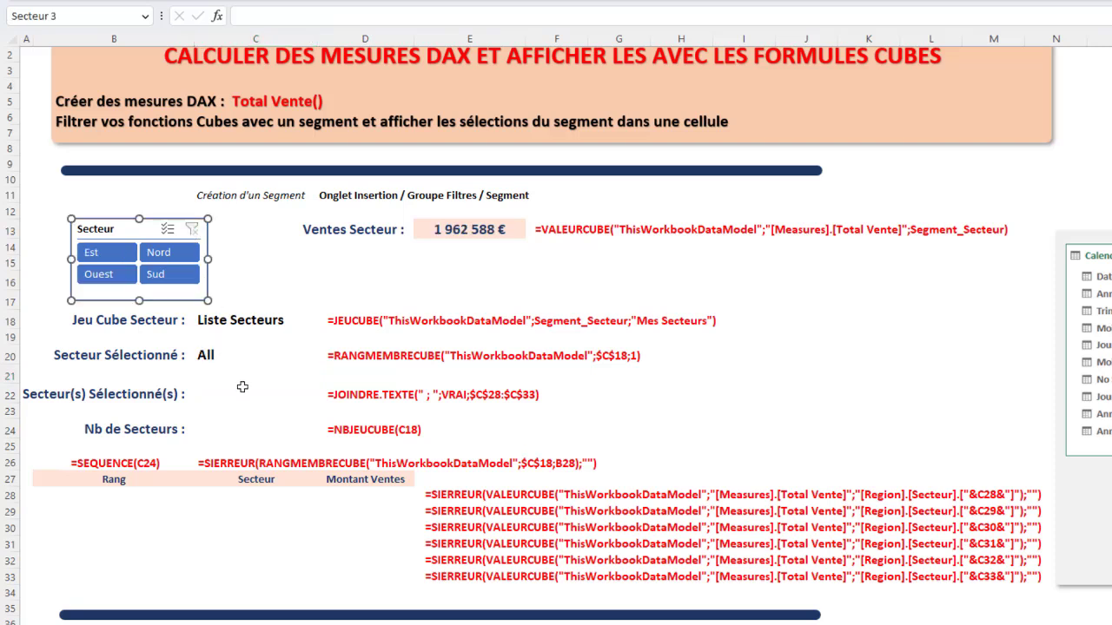
- Enter 1 in B28 as the first value of the Rang column
click(101, 497)
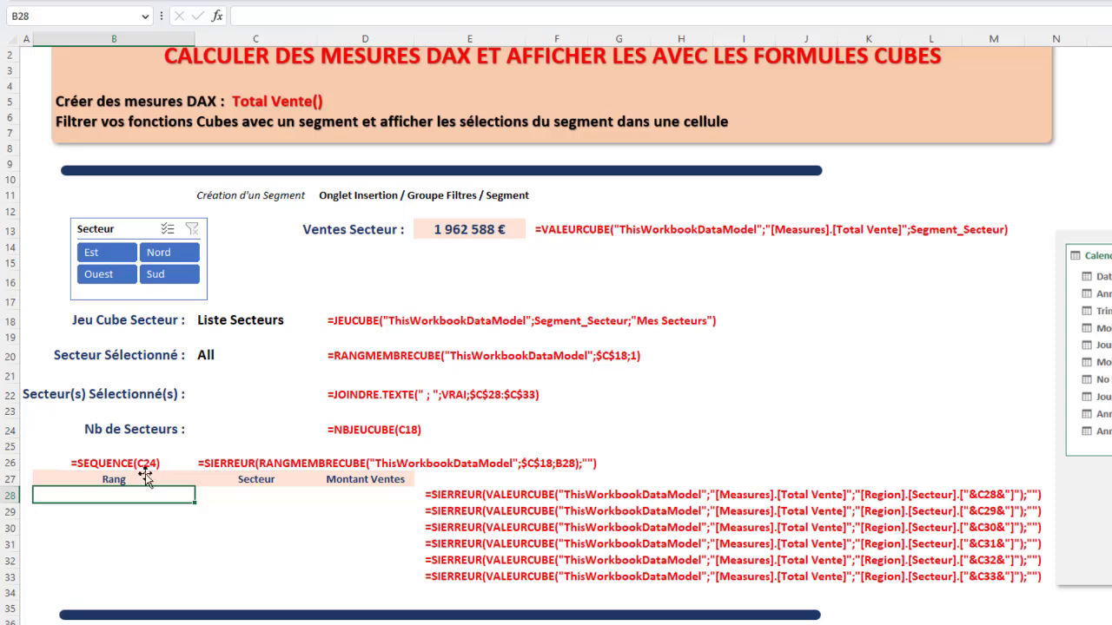
text(1*2*)
key(BackSpace)
key(BackSpace)
key(Escape)
text(1)
key(Return)
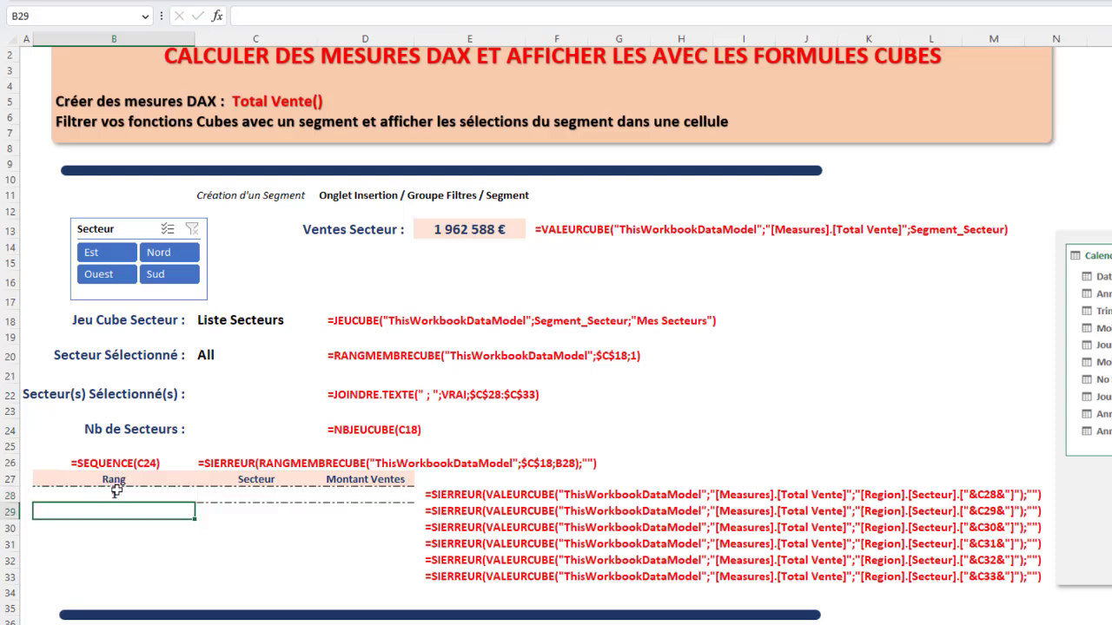
- Extend the rank in B28 down to B33 as an incrementing series, and clear the contents of B33:D33
click(117, 493)
drag(196, 504, 193, 587)
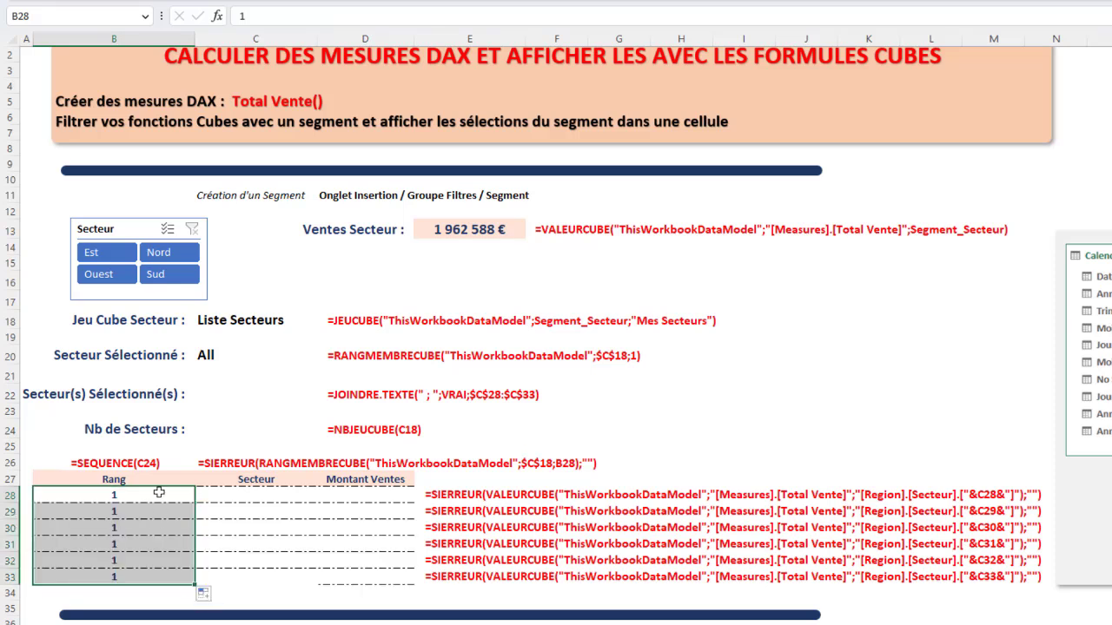
click(205, 599)
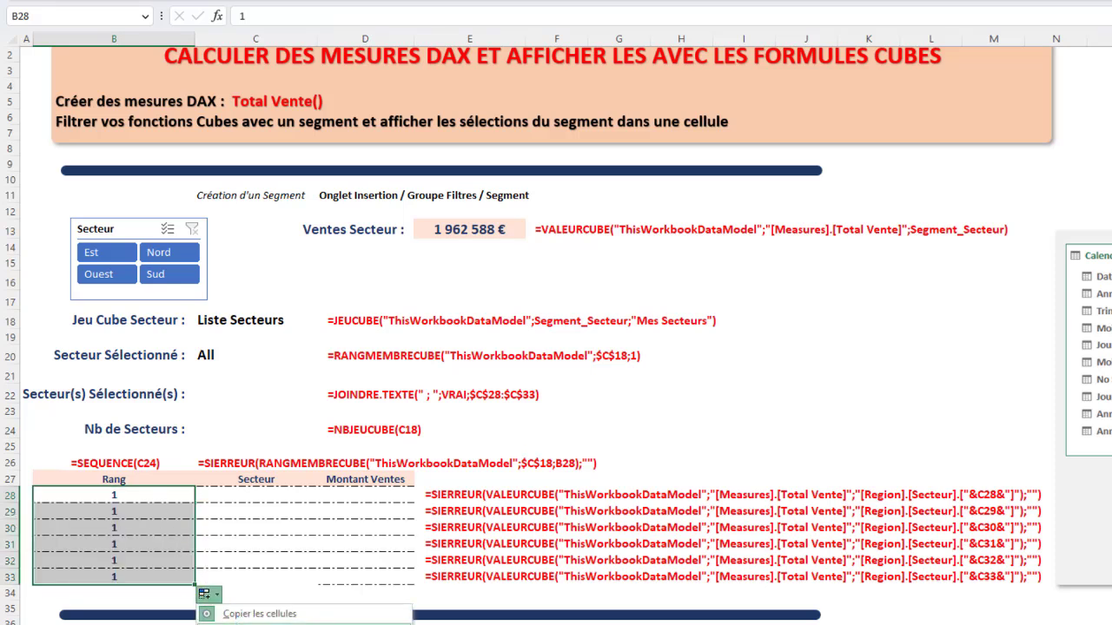
click(260, 624)
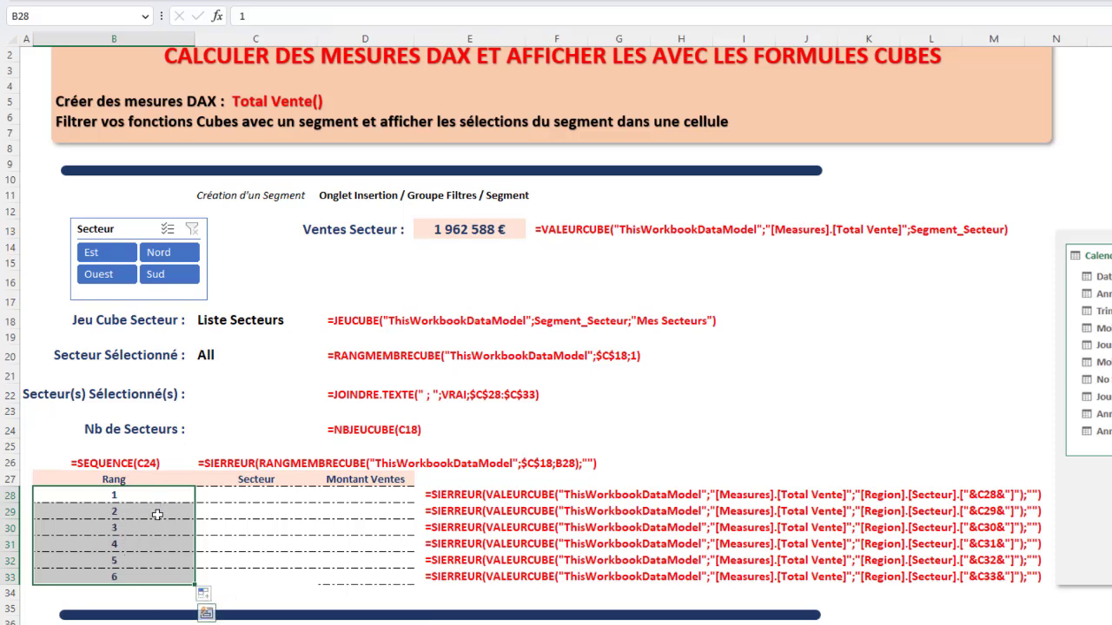
drag(91, 575, 325, 577)
key(Delete)
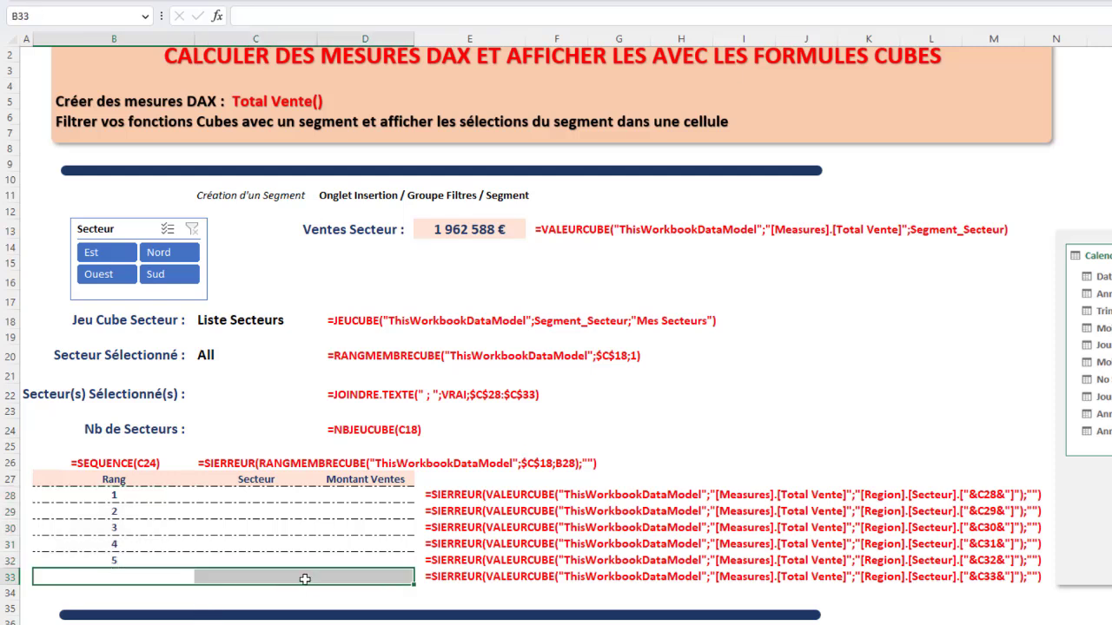
- Start the Secteur formula in C28 as =RANGMEMBRECUBE("ThisWorkbookDataModel"; up to the set expression argument
drag(222, 494, 257, 512)
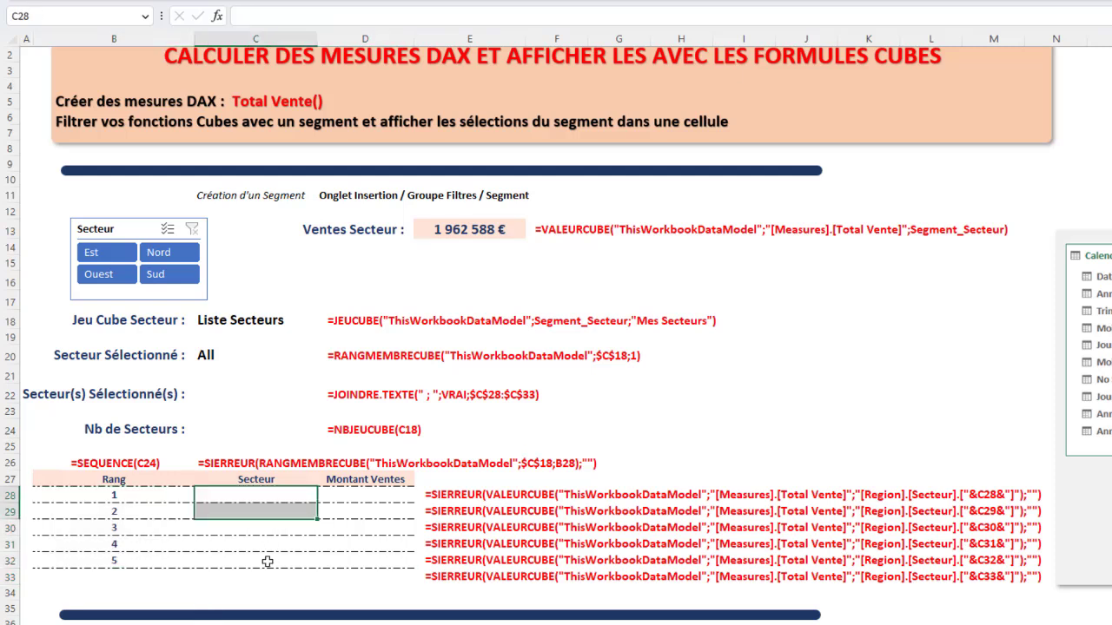
click(261, 497)
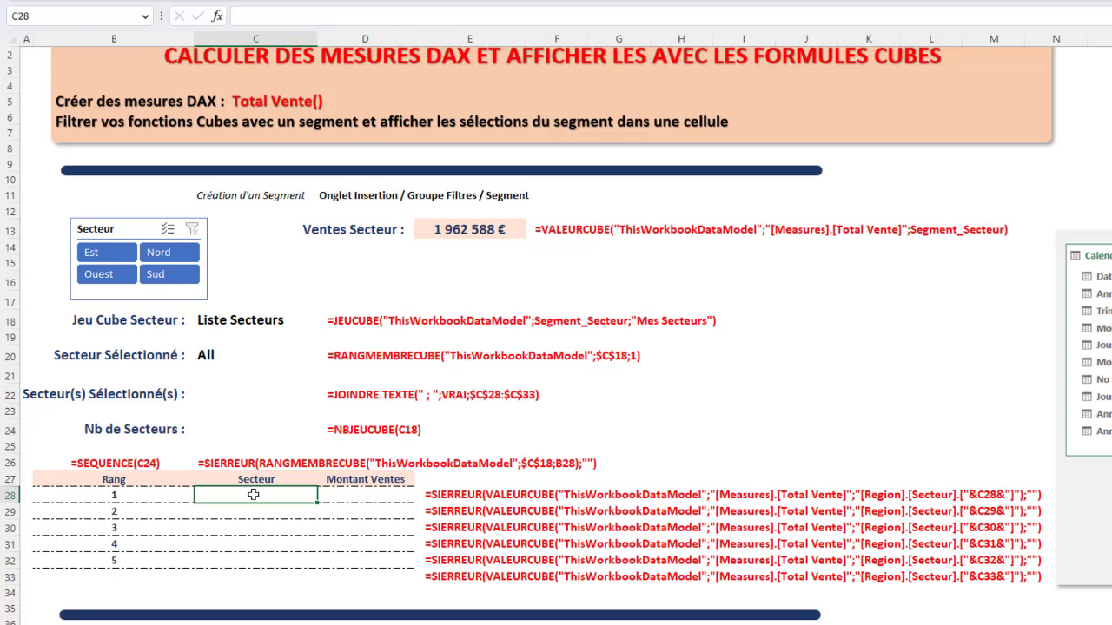
text(=ra)
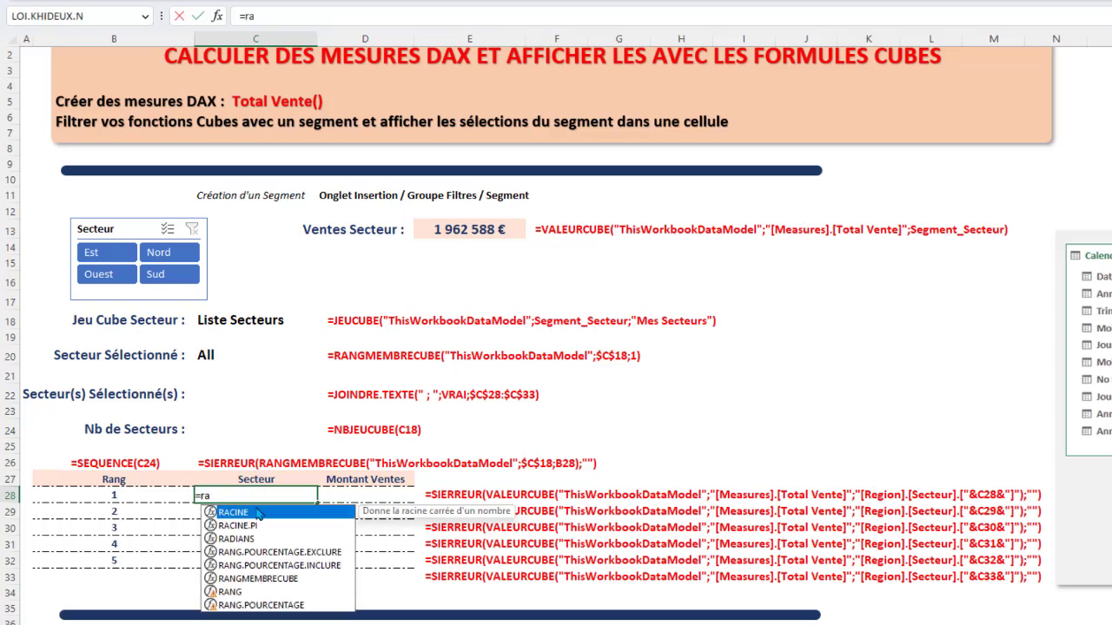
click(272, 582)
double_click(272, 582)
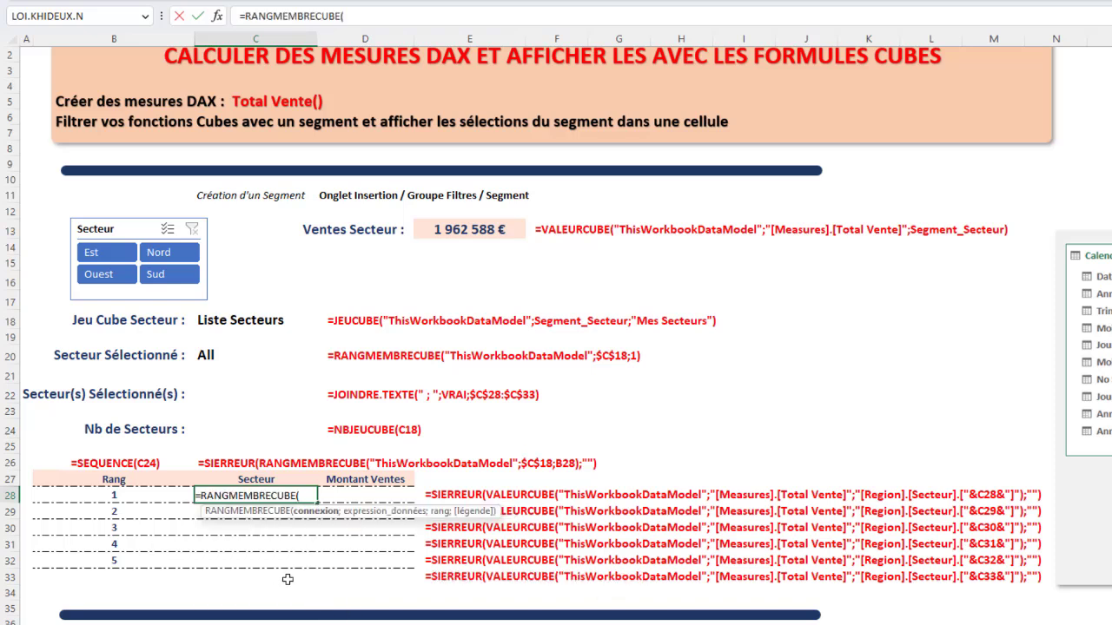
text(")
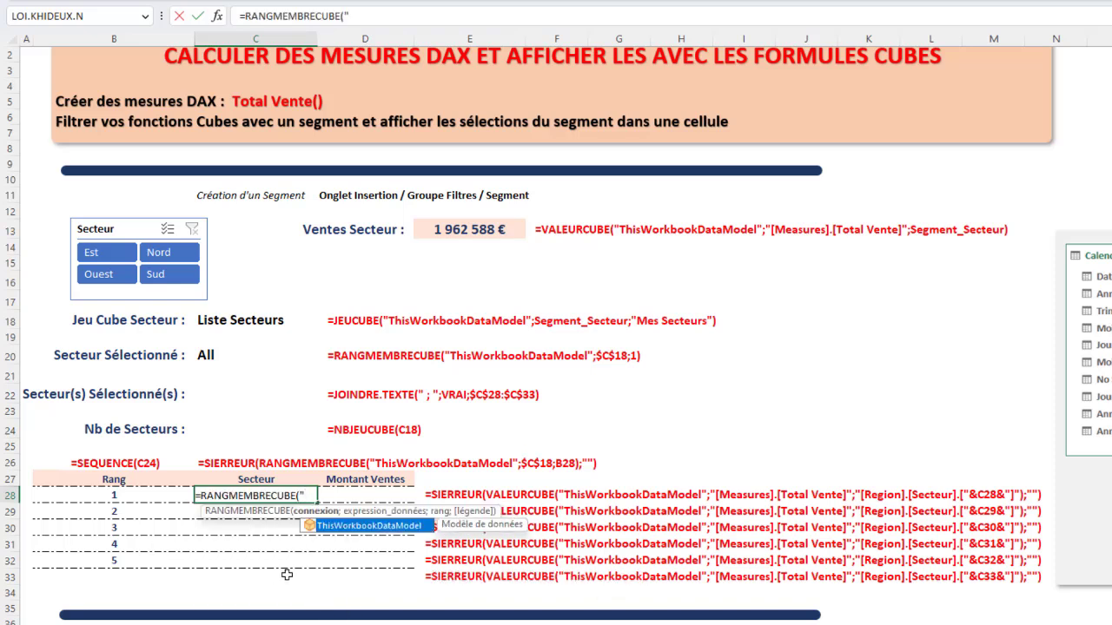
double_click(322, 533)
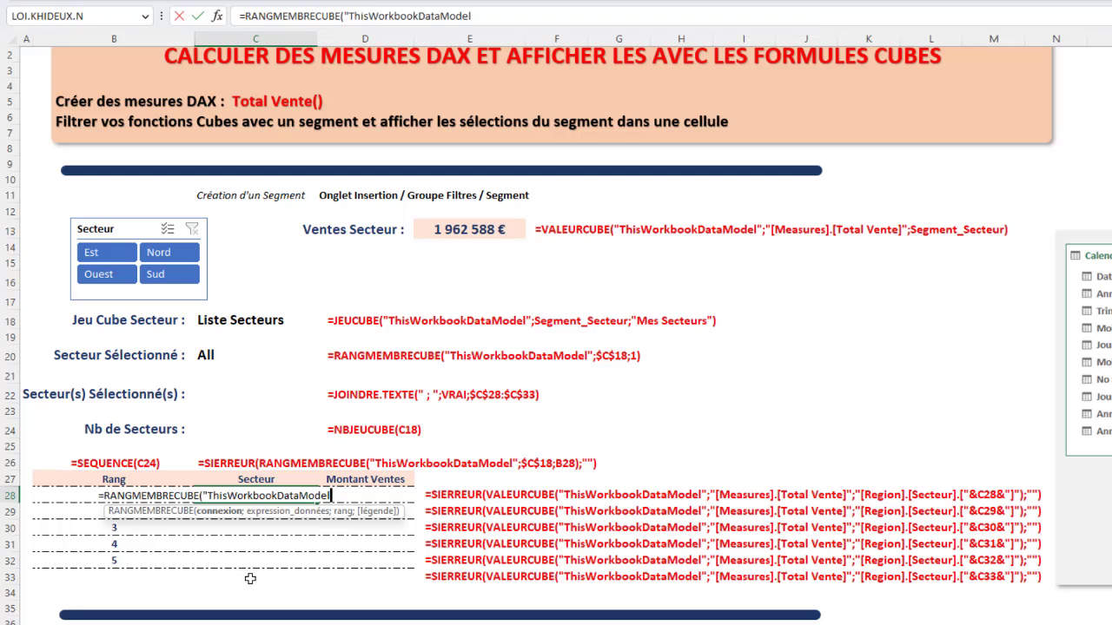
text(;)
key(BackSpace)
double_click(300, 525)
text(;)
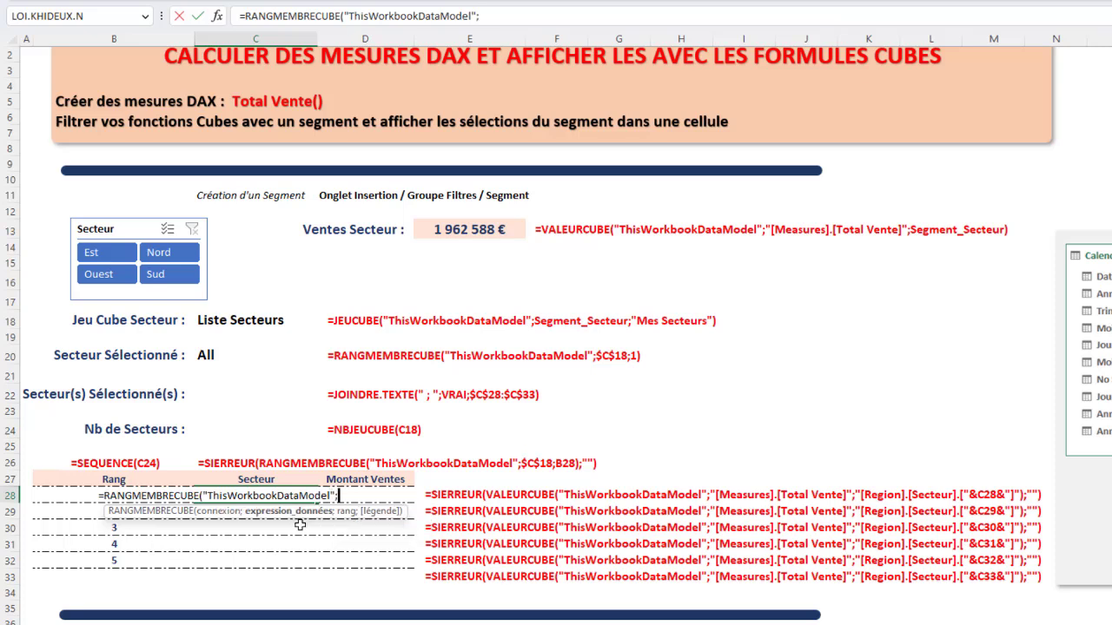
- Complete the C28 formula with the absolute reference $C$18 as the set and B28 as the rank, without a caption
click(242, 319)
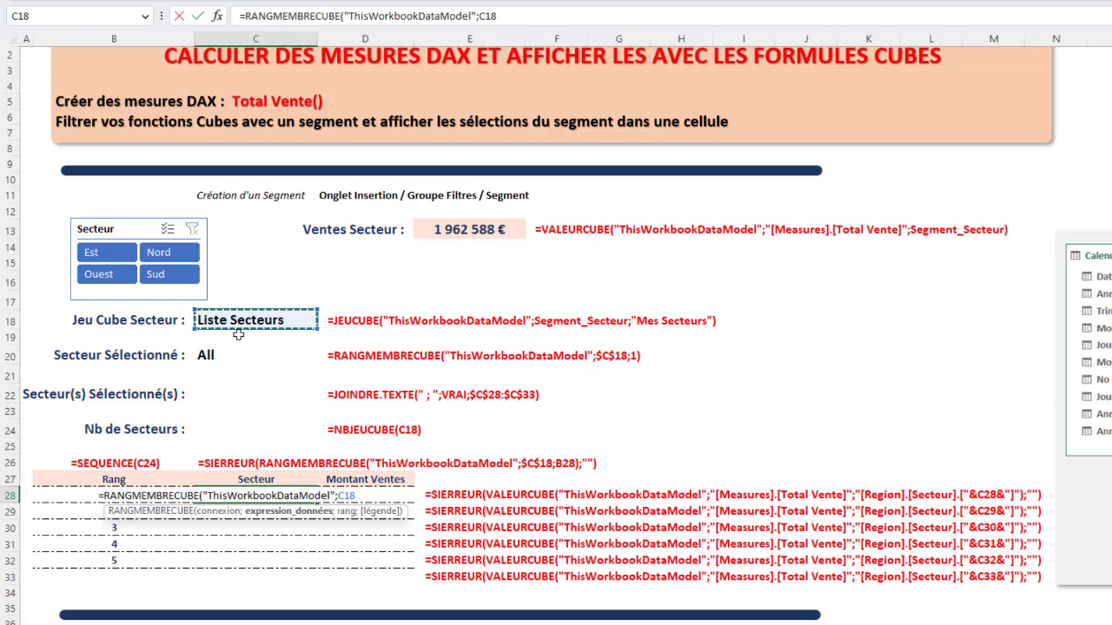
key(F4)
text(;)
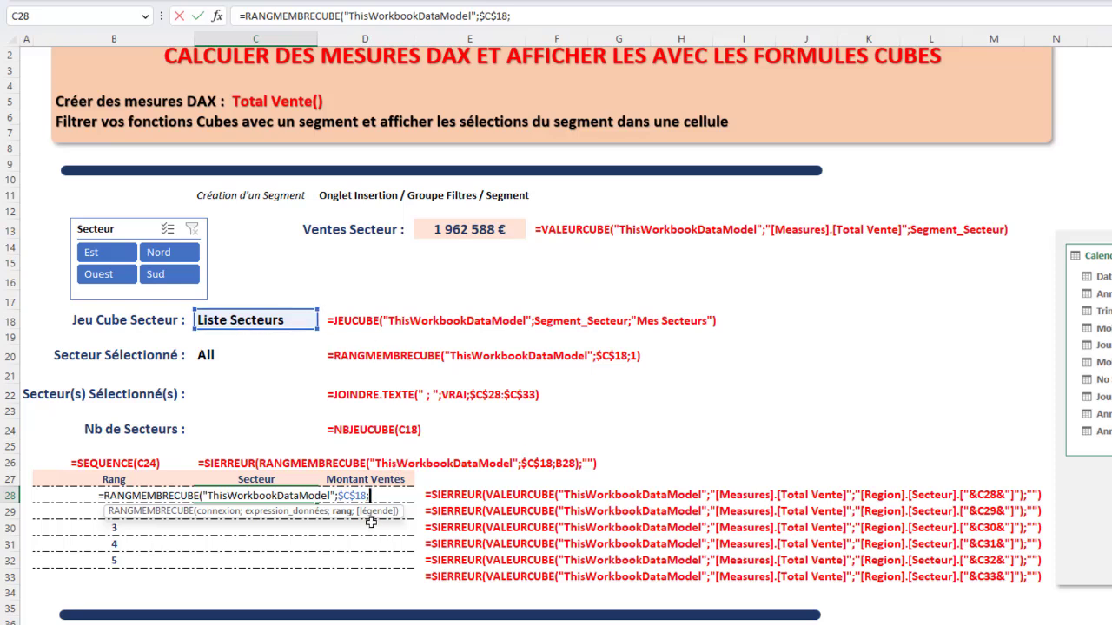
click(59, 506)
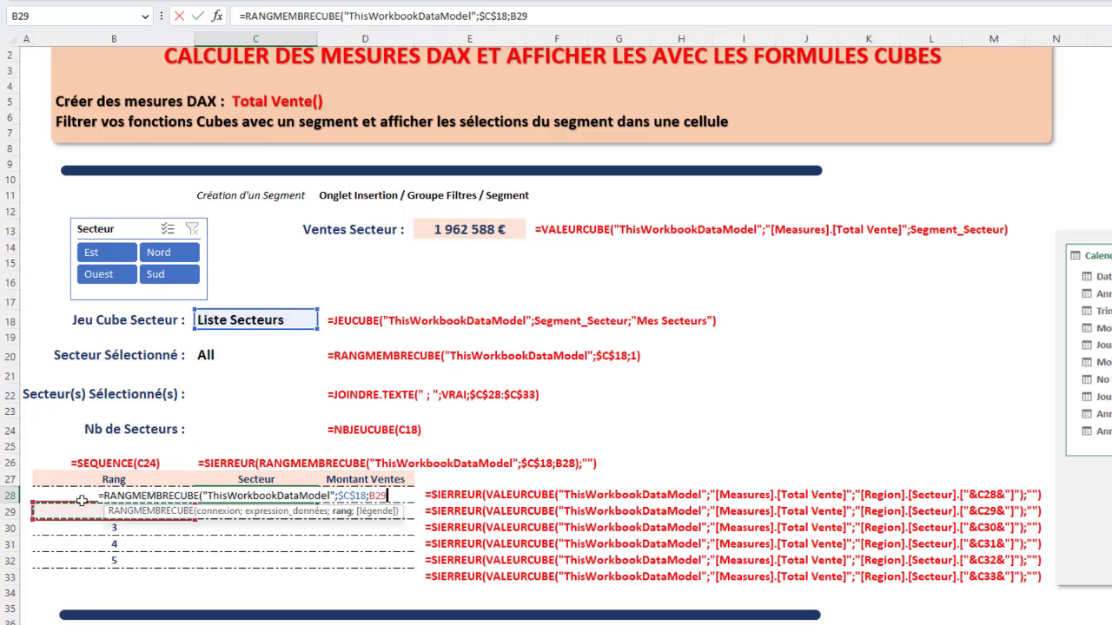
click(81, 500)
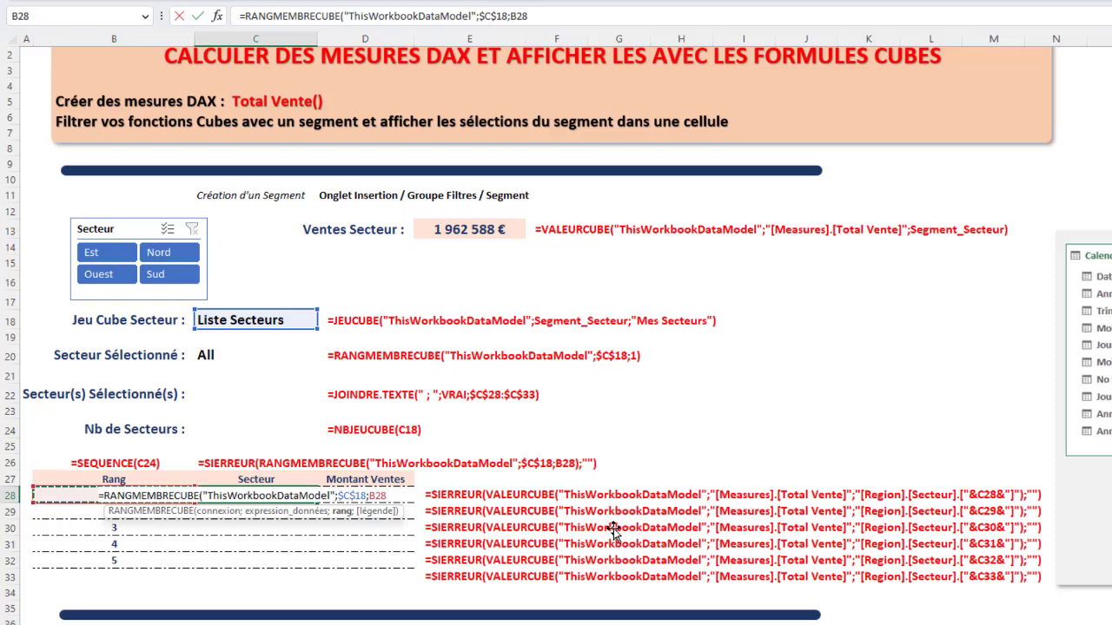
text(;)
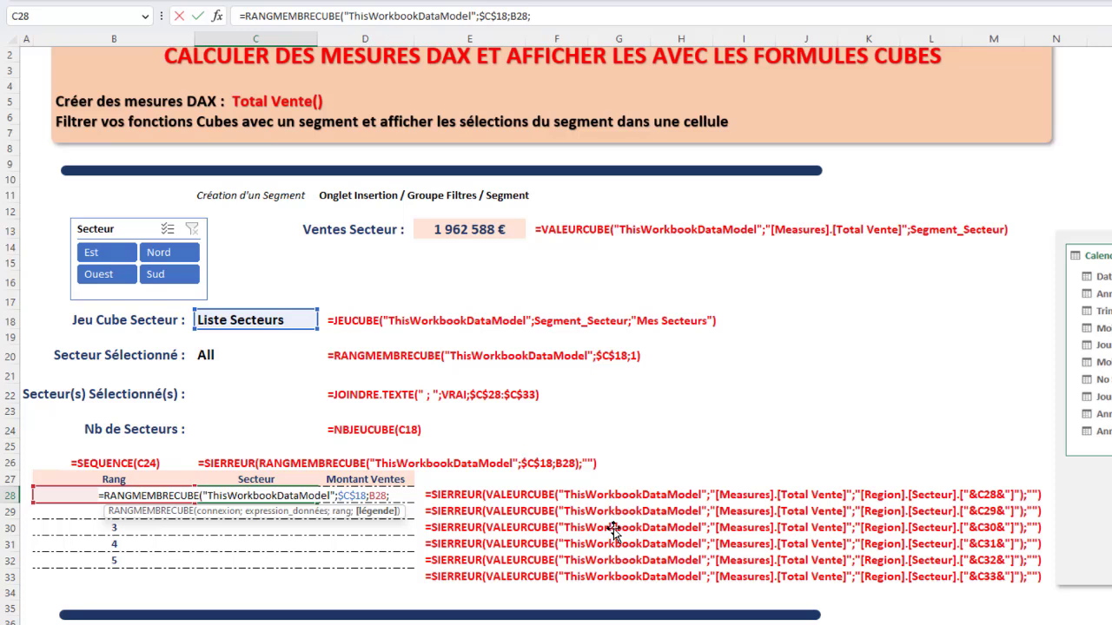
key(BackSpace)
text())
key(Return)
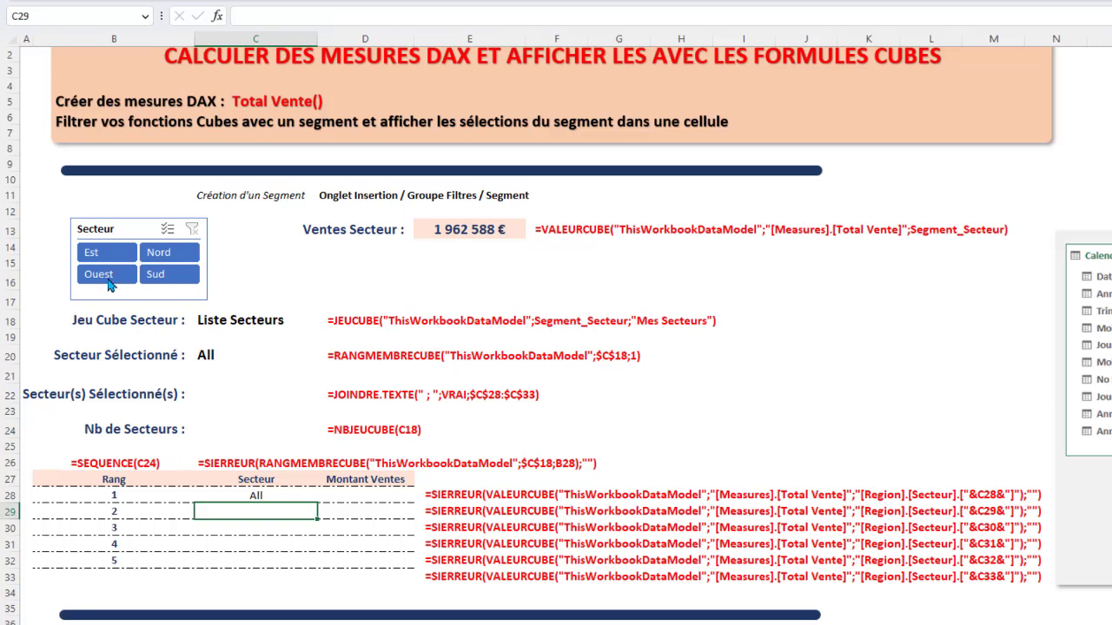
- Filter the Secteur slicer on Est, Nord and Ouest, and fill the C28 formula down to C32
click(103, 252)
drag(105, 249, 124, 274)
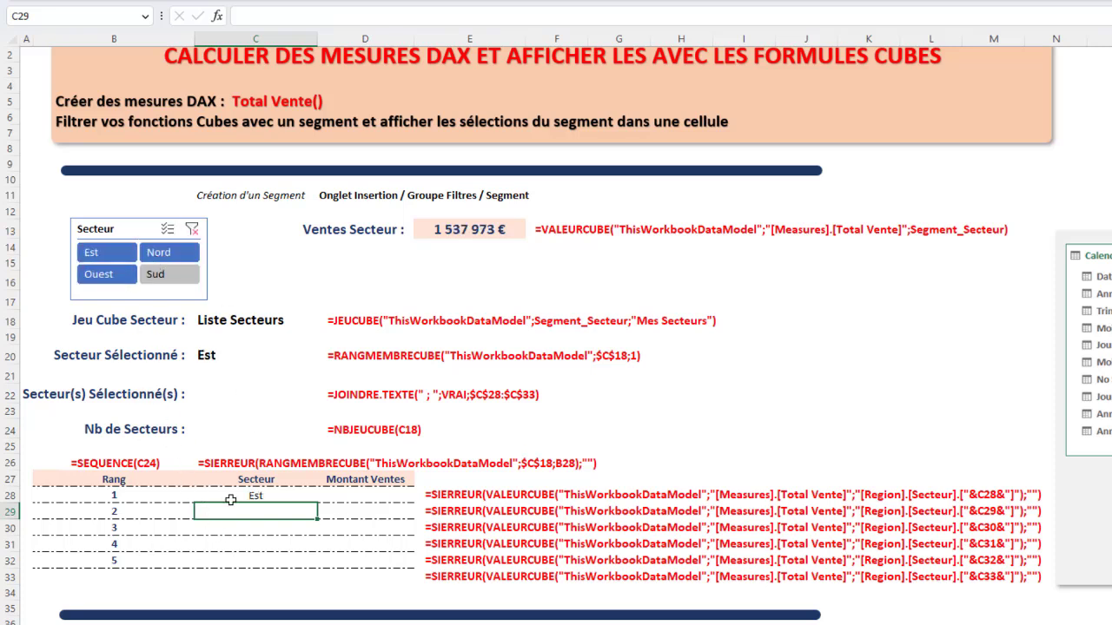
click(251, 493)
drag(318, 504, 356, 572)
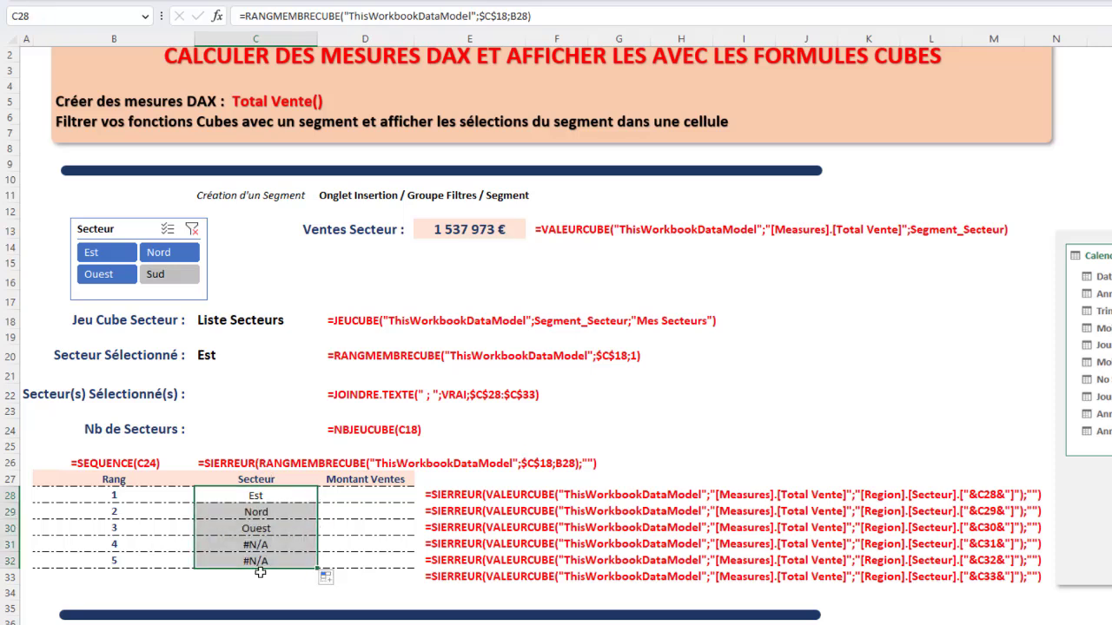
- Wrap the C28 formula in SIERREUR with "" as the error value, and fill it down to C32
click(258, 493)
click(244, 16)
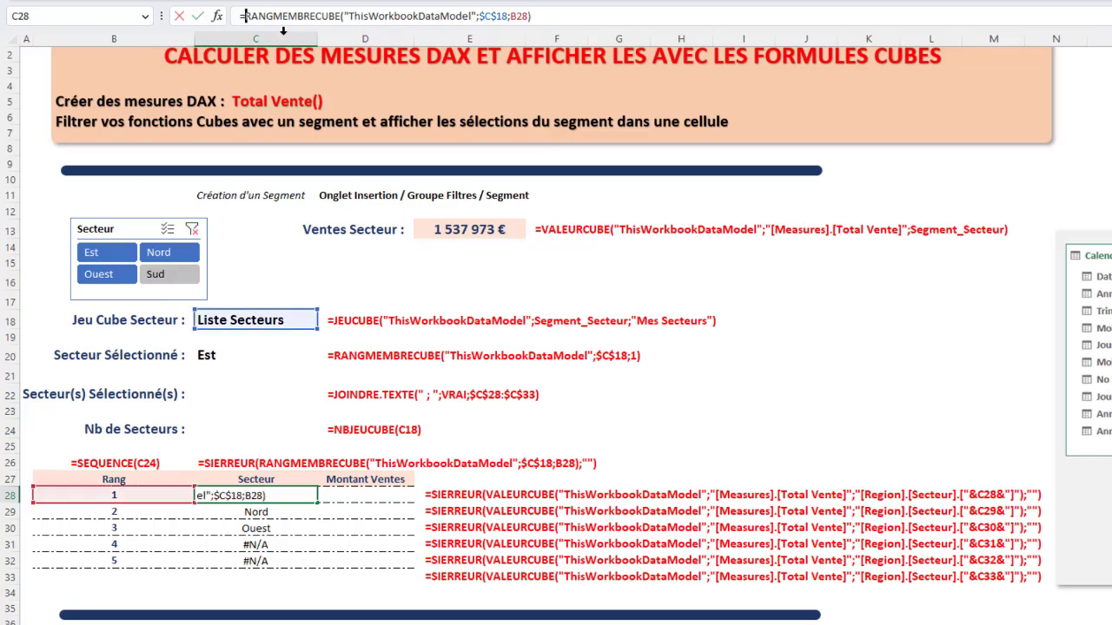
text(SI)
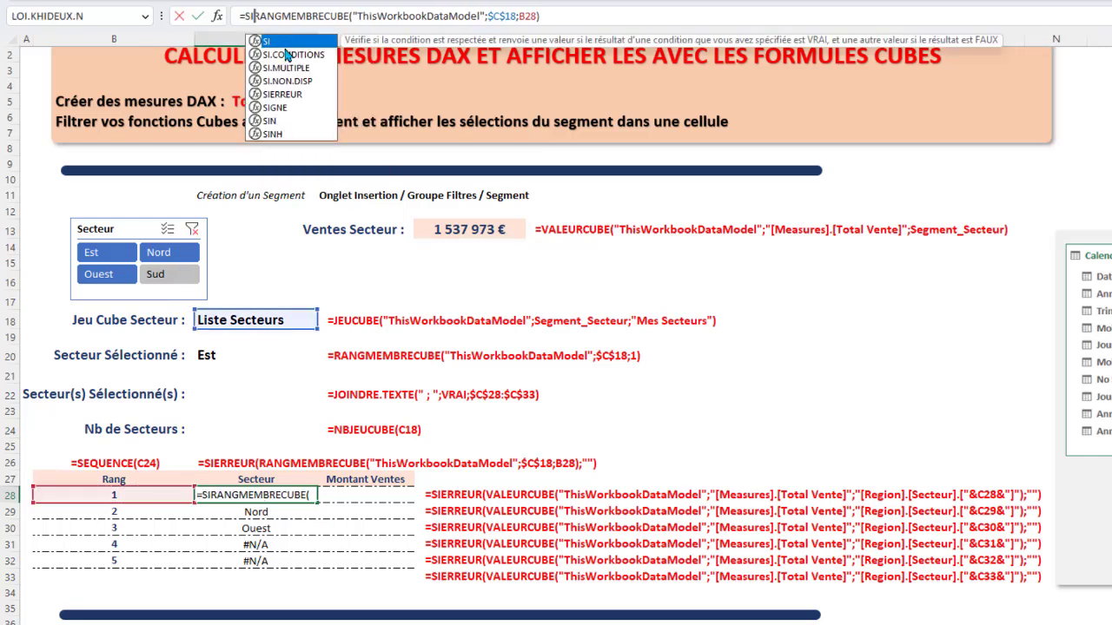
click(287, 95)
double_click(286, 95)
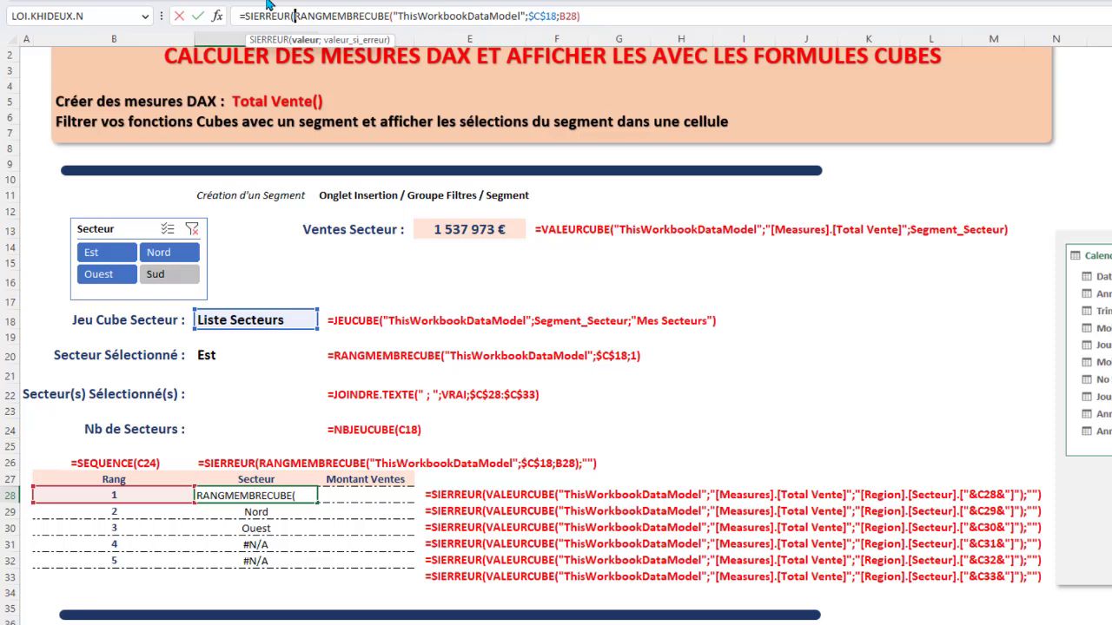
click(621, 16)
text(;""))
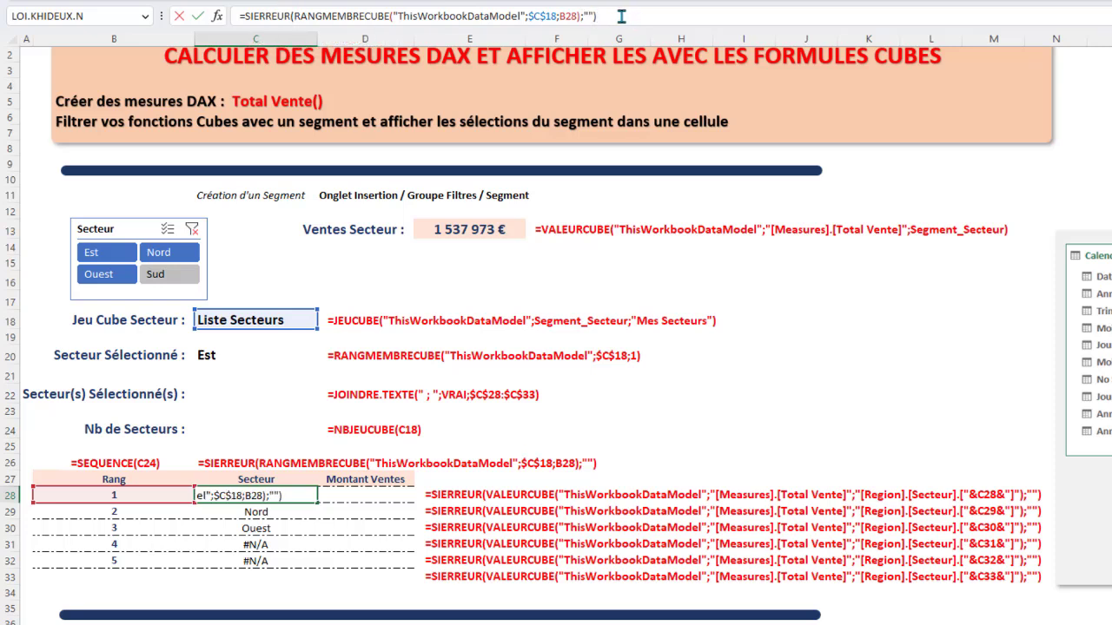
key(Return)
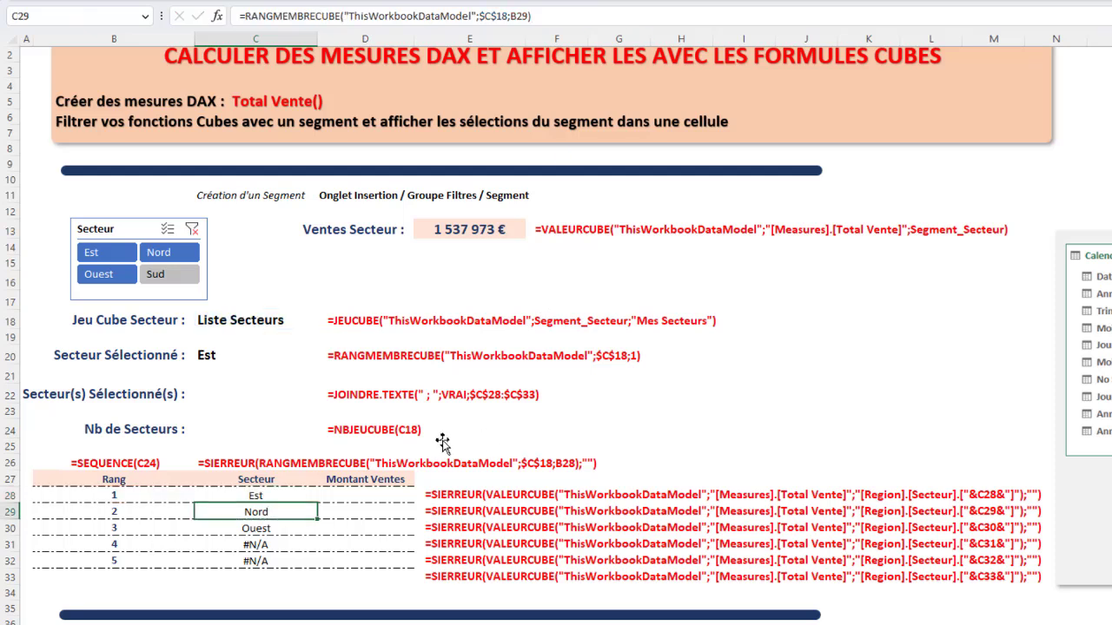
click(282, 491)
drag(331, 497, 318, 572)
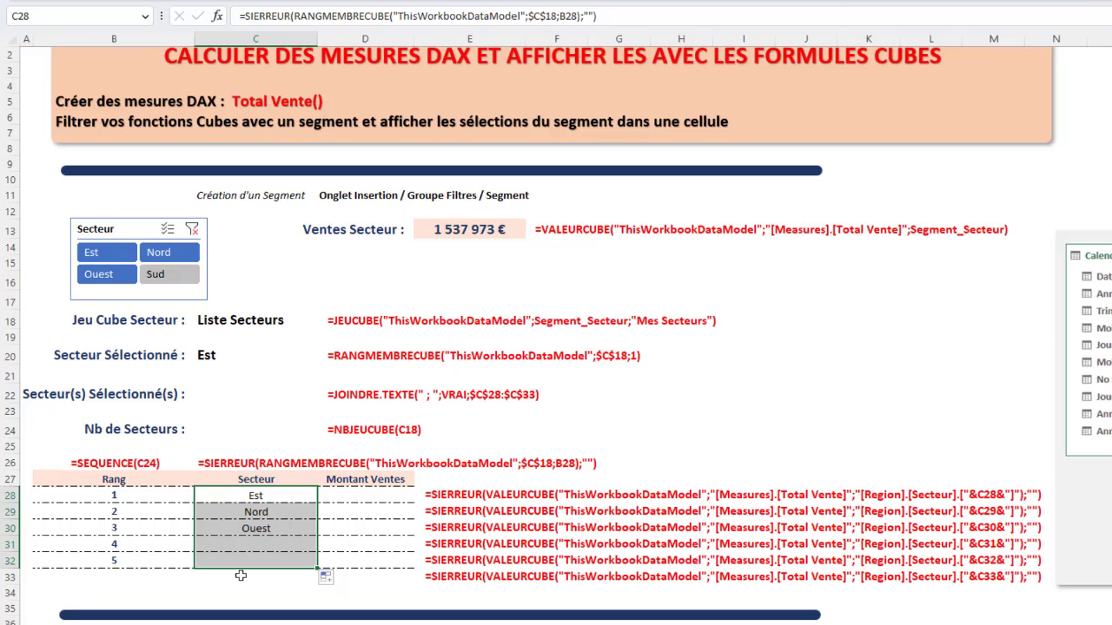
click(252, 492)
- Start the Montant Ventes formula in D28 as =VALEURCUBE("ThisWorkbookDataModel";"[Measures].[Total Vente]"; up to the second member expression
click(348, 493)
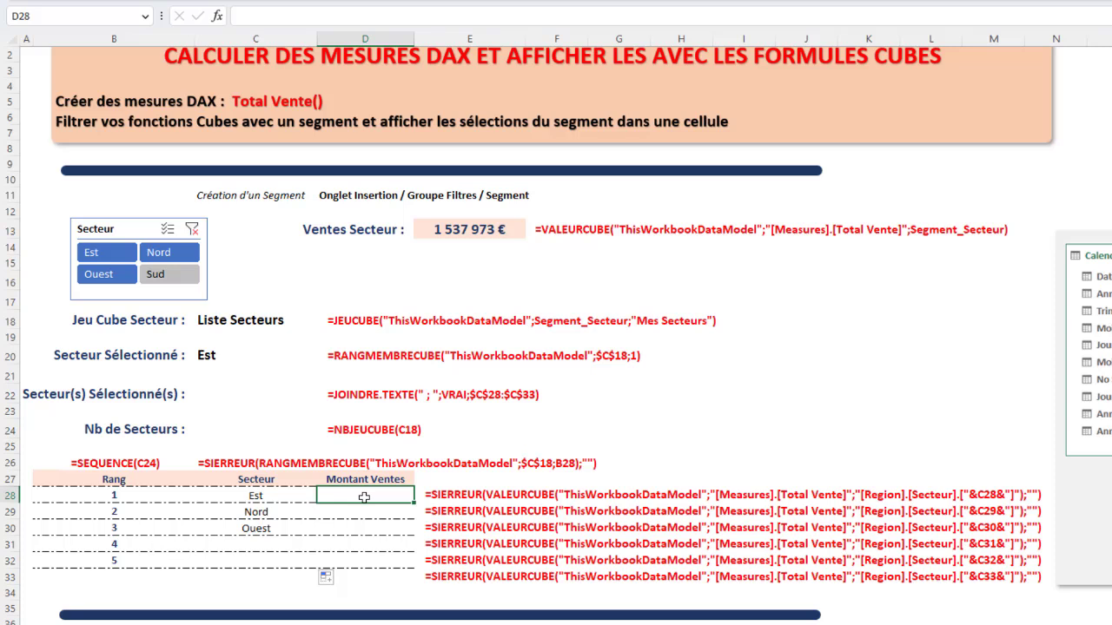
text(=val)
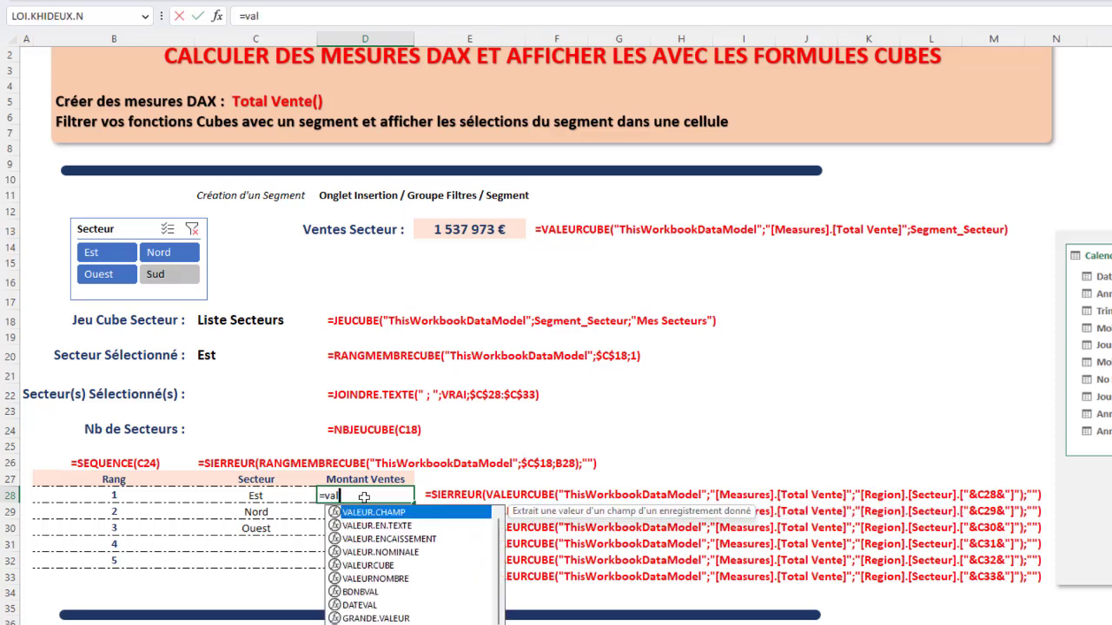
double_click(372, 565)
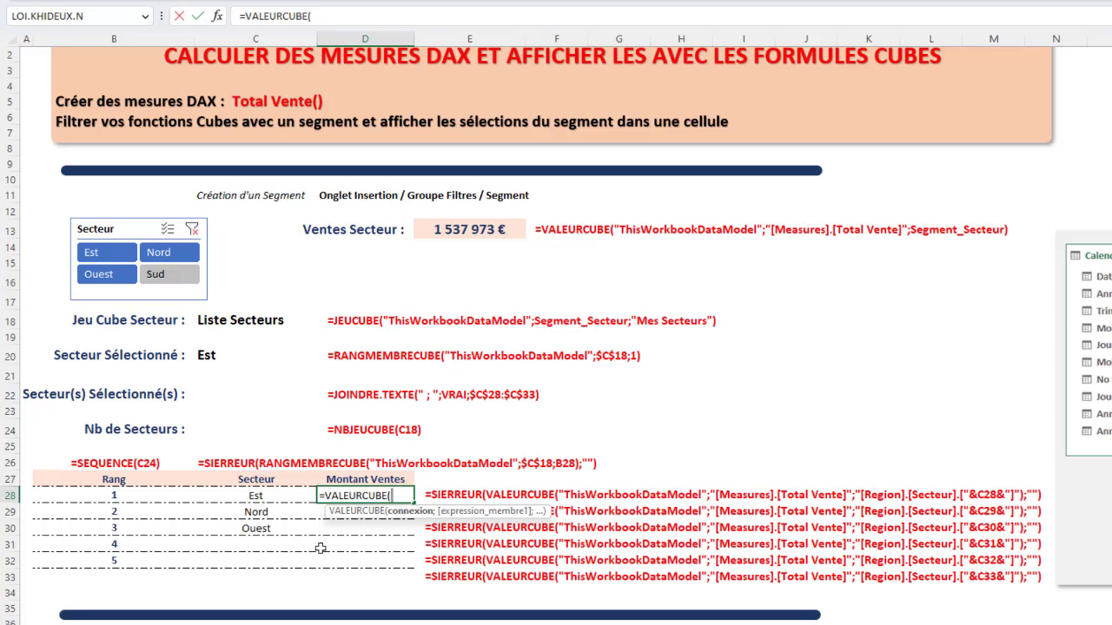
text(")
double_click(448, 526)
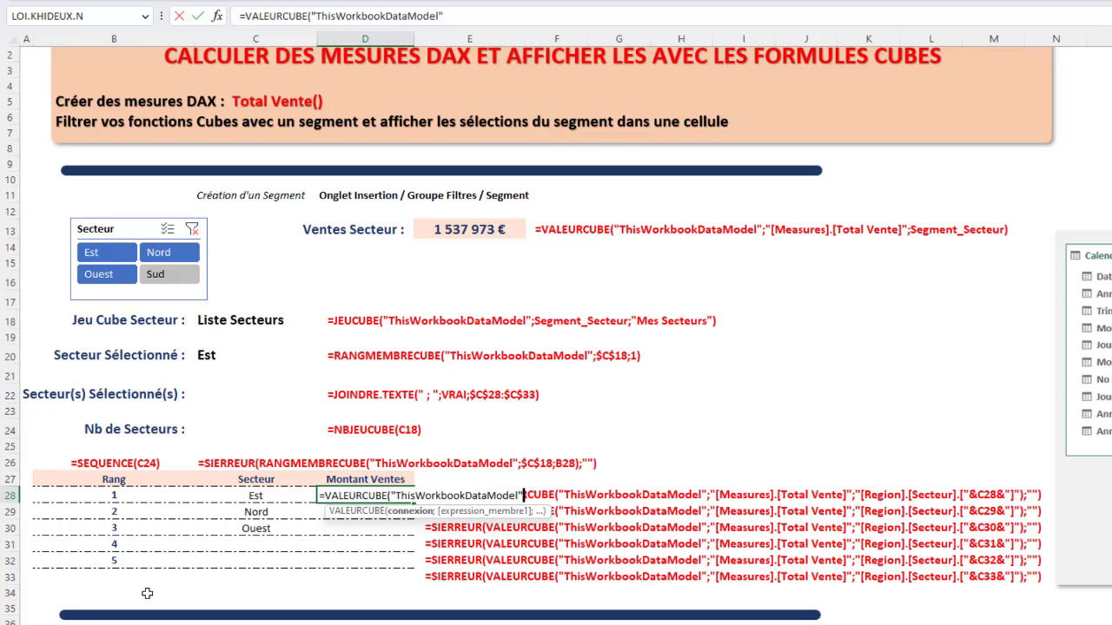
text(;)
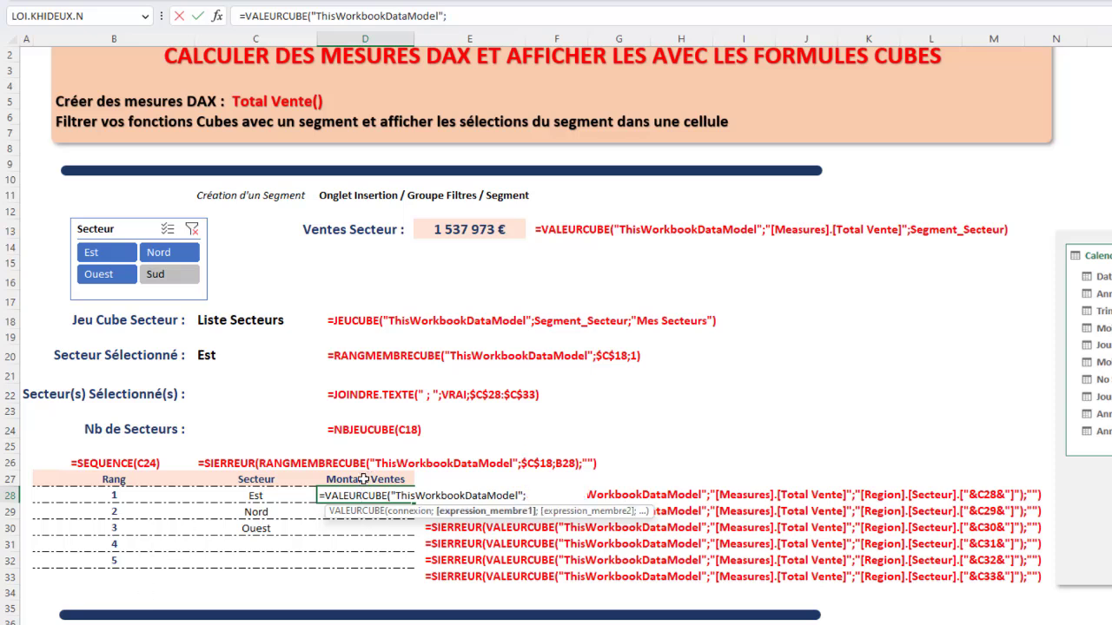
text(")
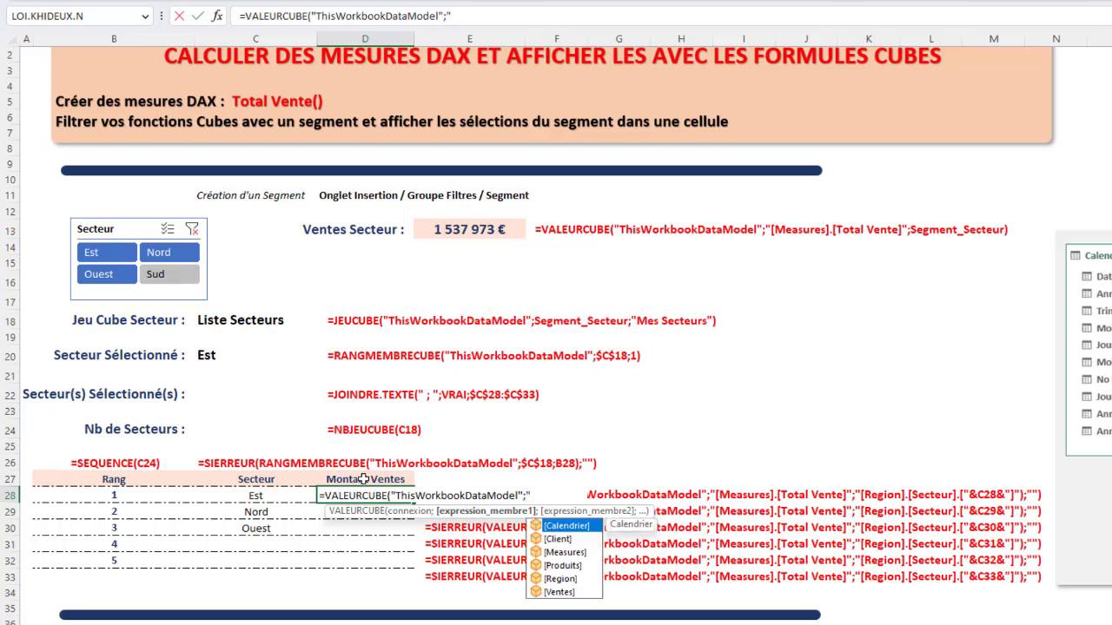
double_click(561, 553)
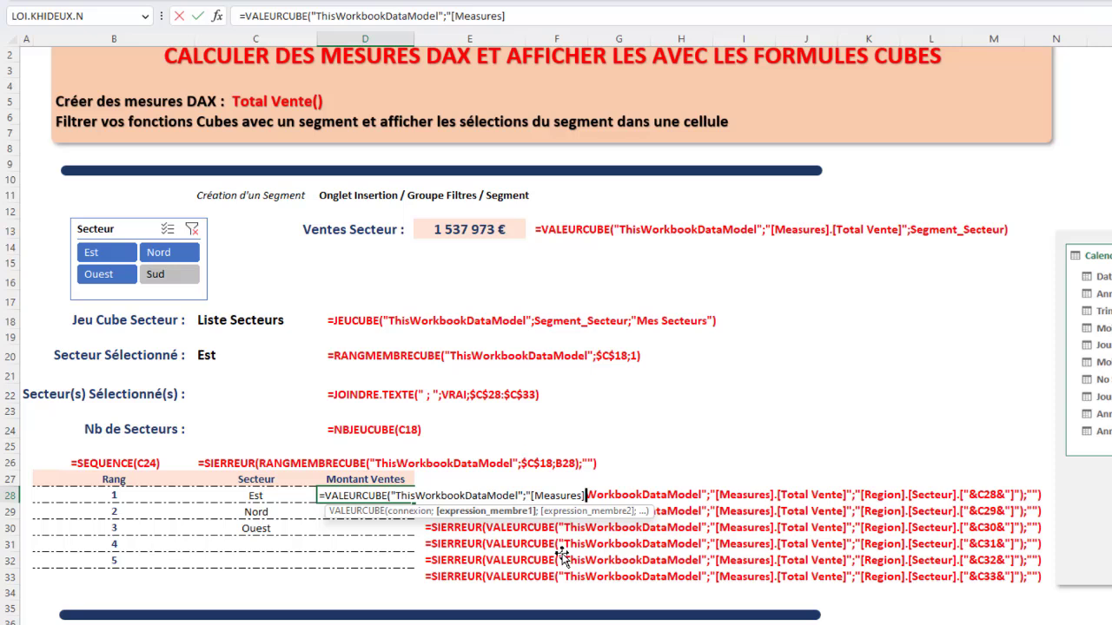
text(.)
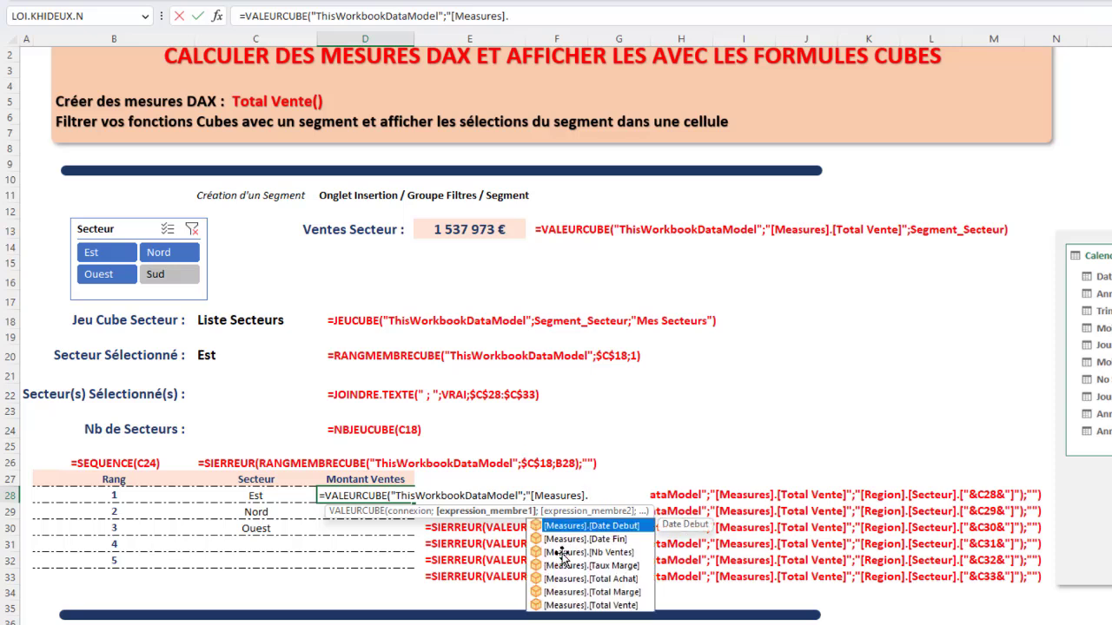
double_click(616, 605)
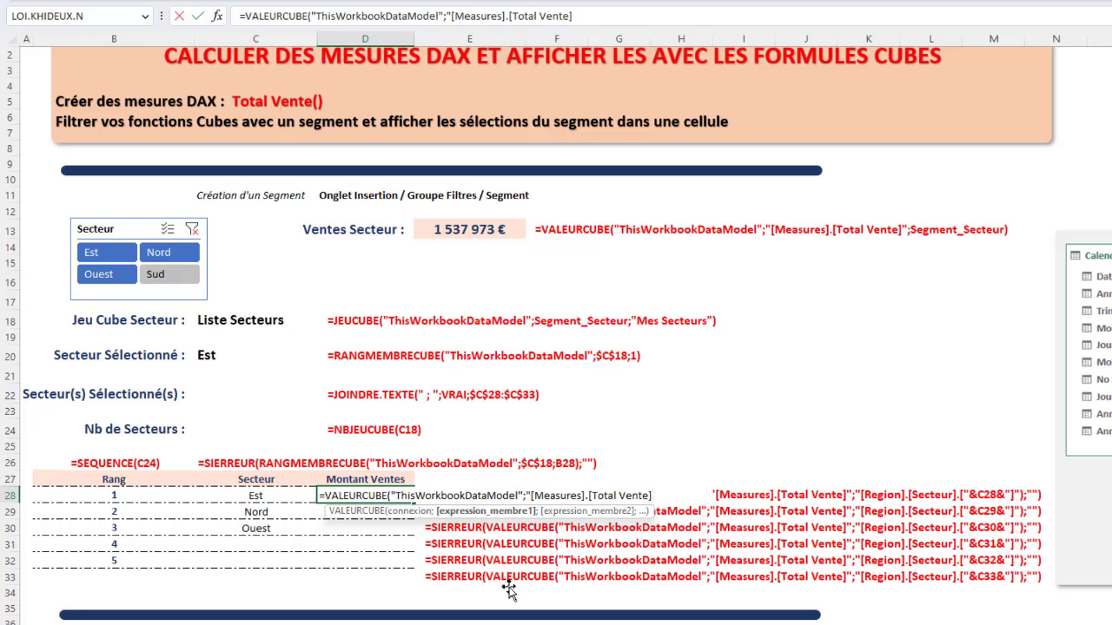
text(";)
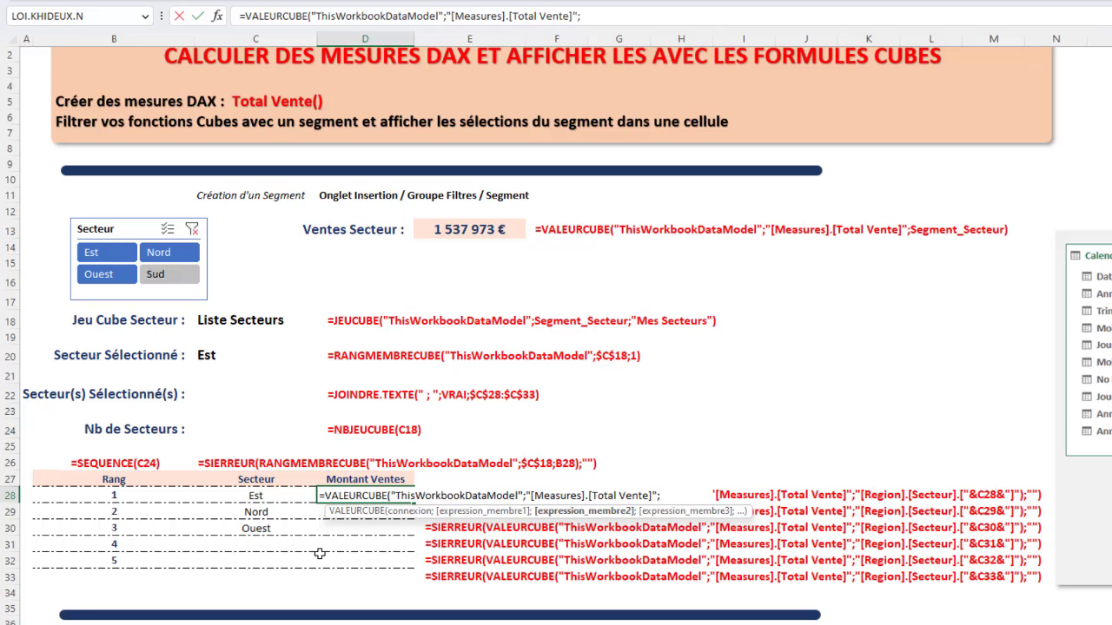
- Complete the D28 formula with "[Region].[Secteur].C28" as the second member expression
text(")
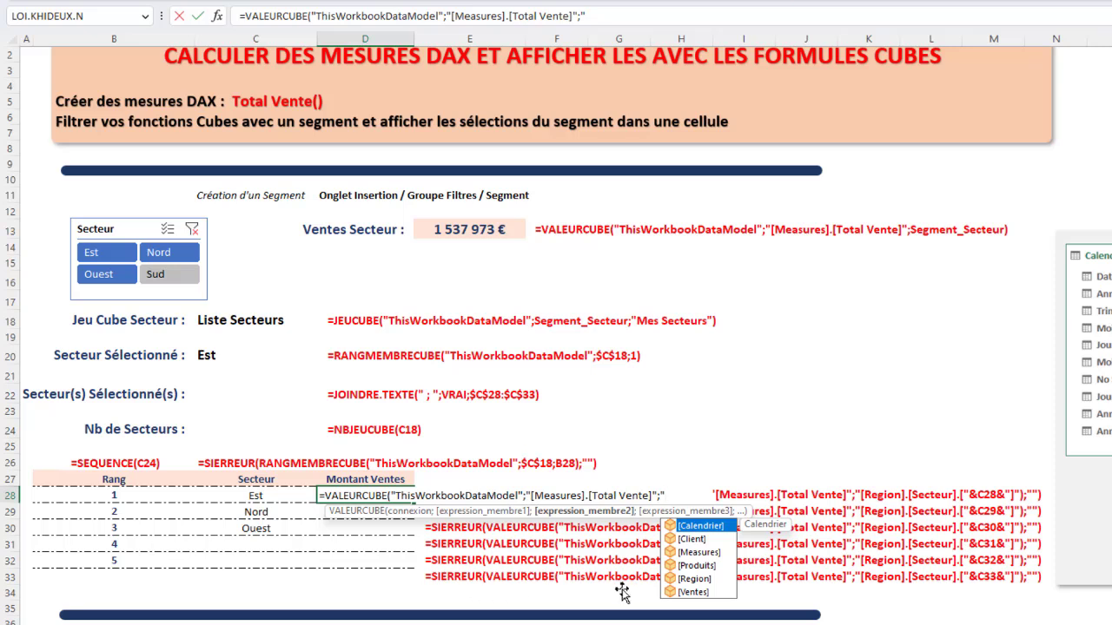
double_click(692, 580)
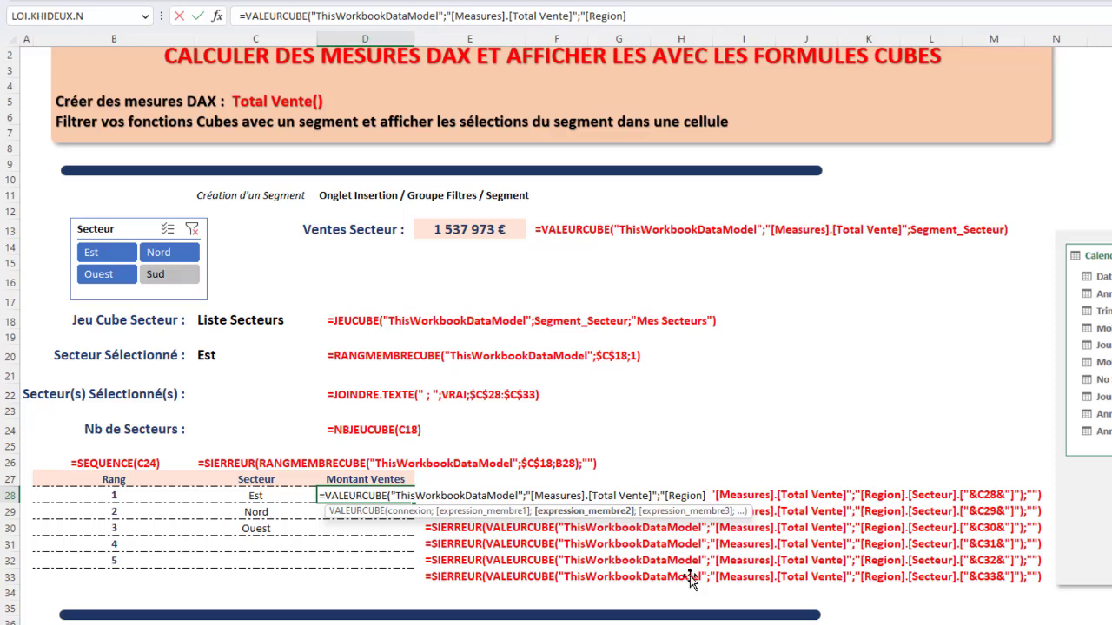
text(.)
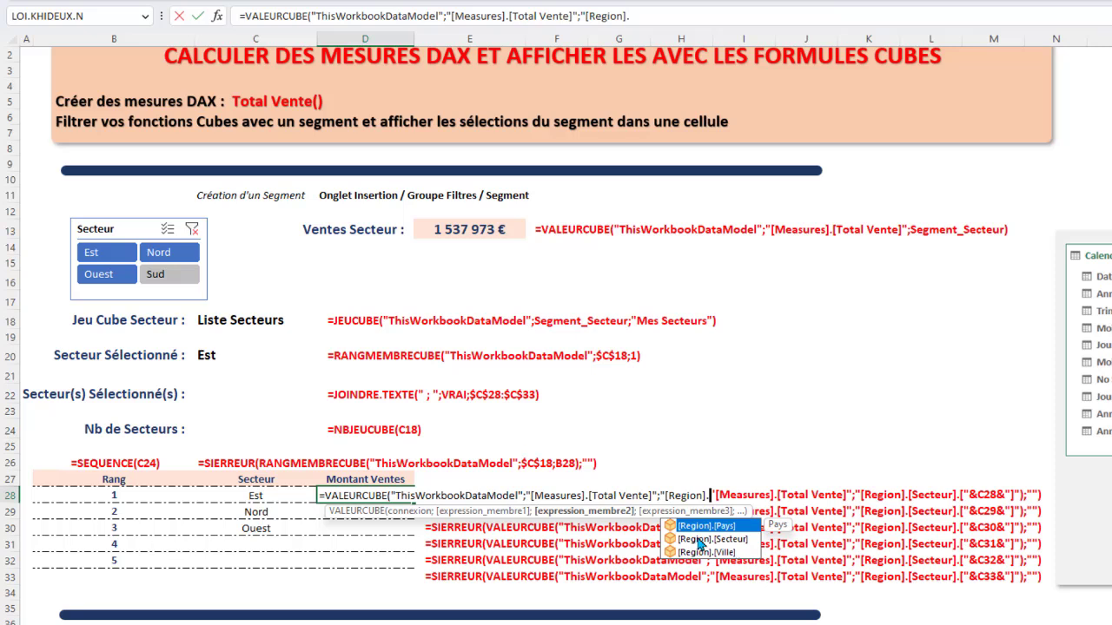
double_click(700, 540)
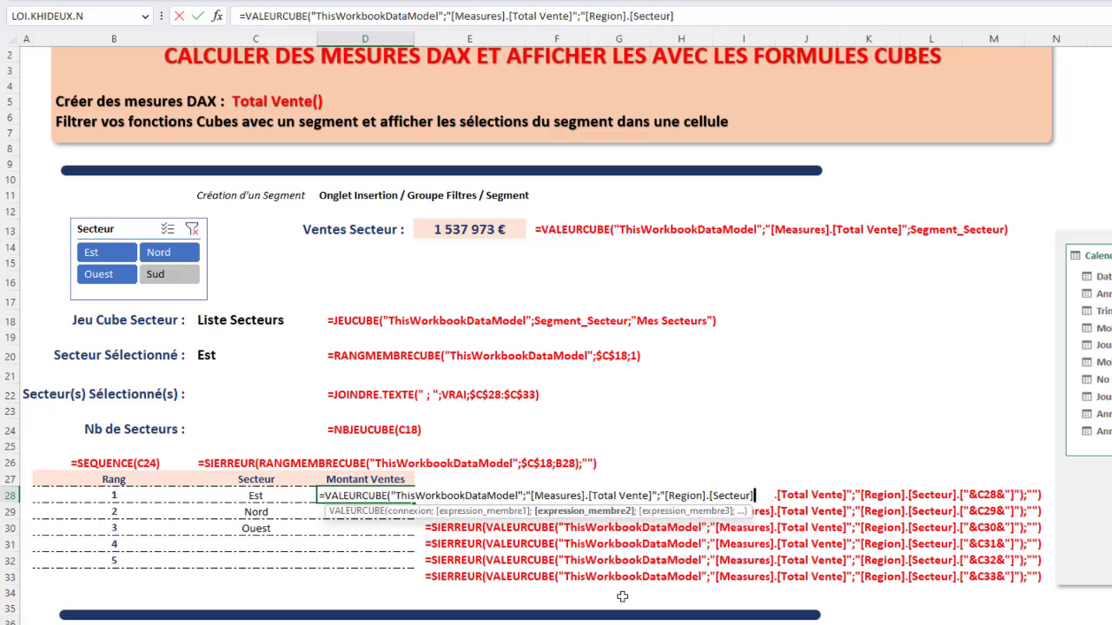
text(.)
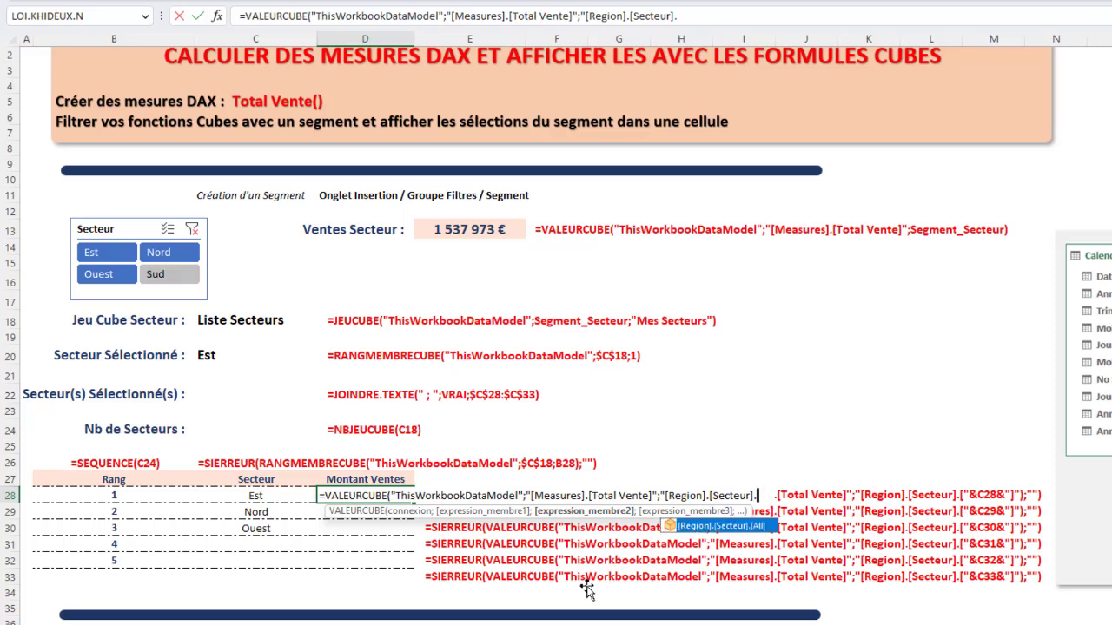
click(253, 494)
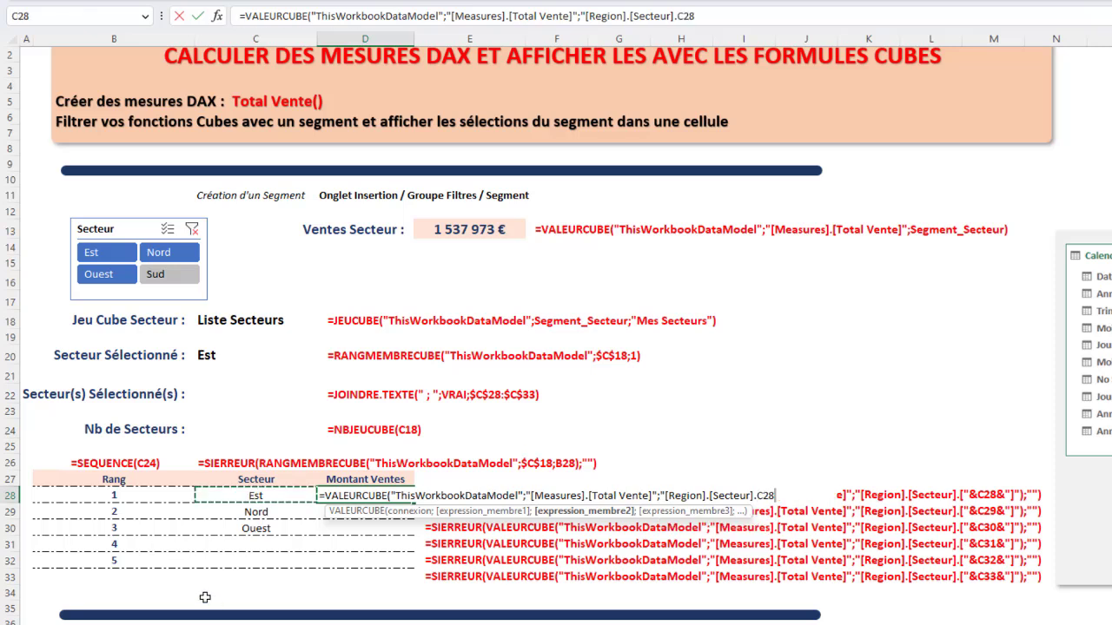
text(")
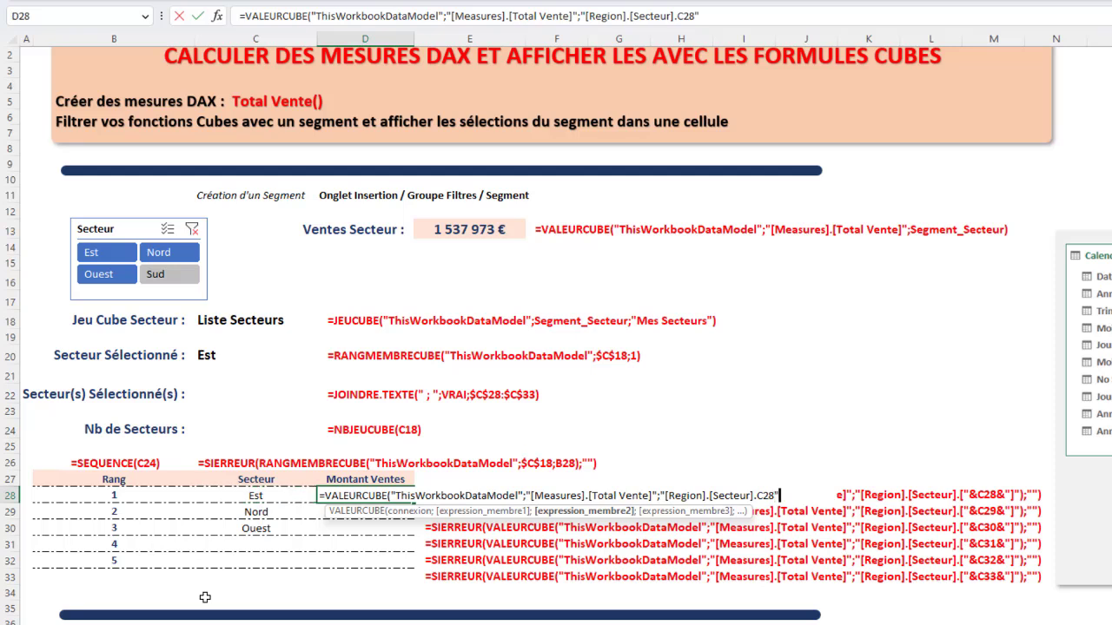
text())
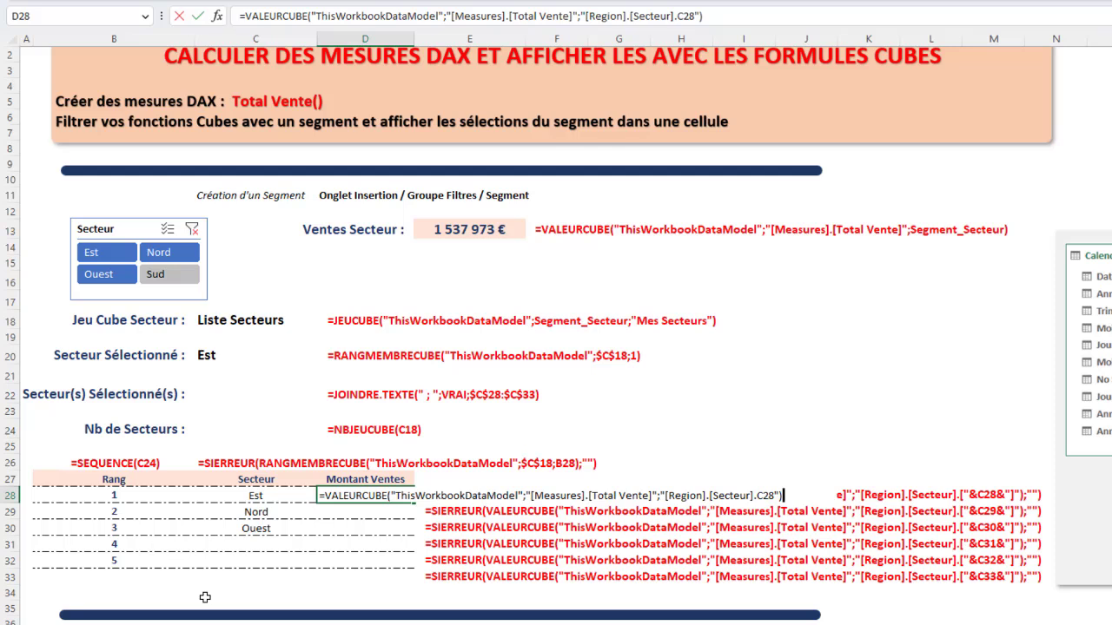
key(Return)
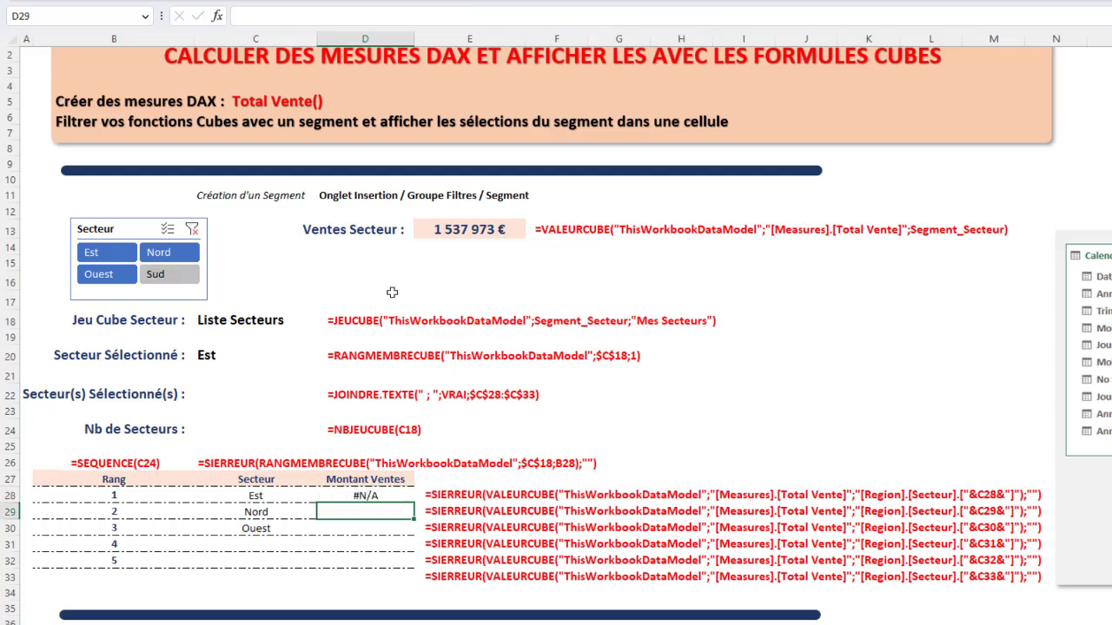
- Correct the second member expression in D28 to "[Region].[Secteur].["&C28&"]", and fill the formula down to D32
click(369, 495)
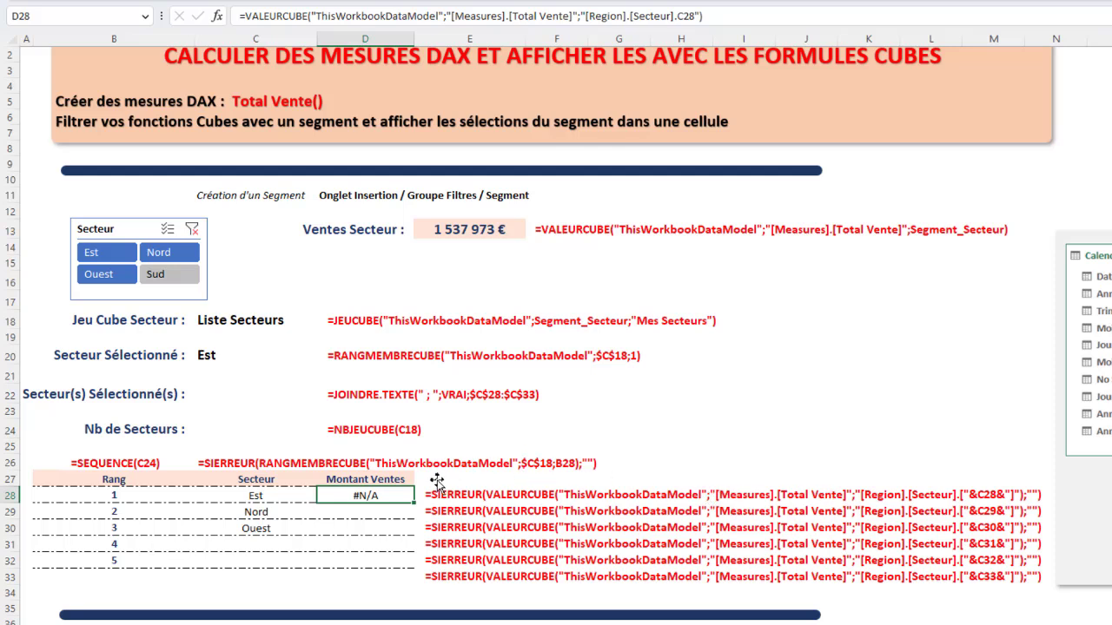
click(680, 16)
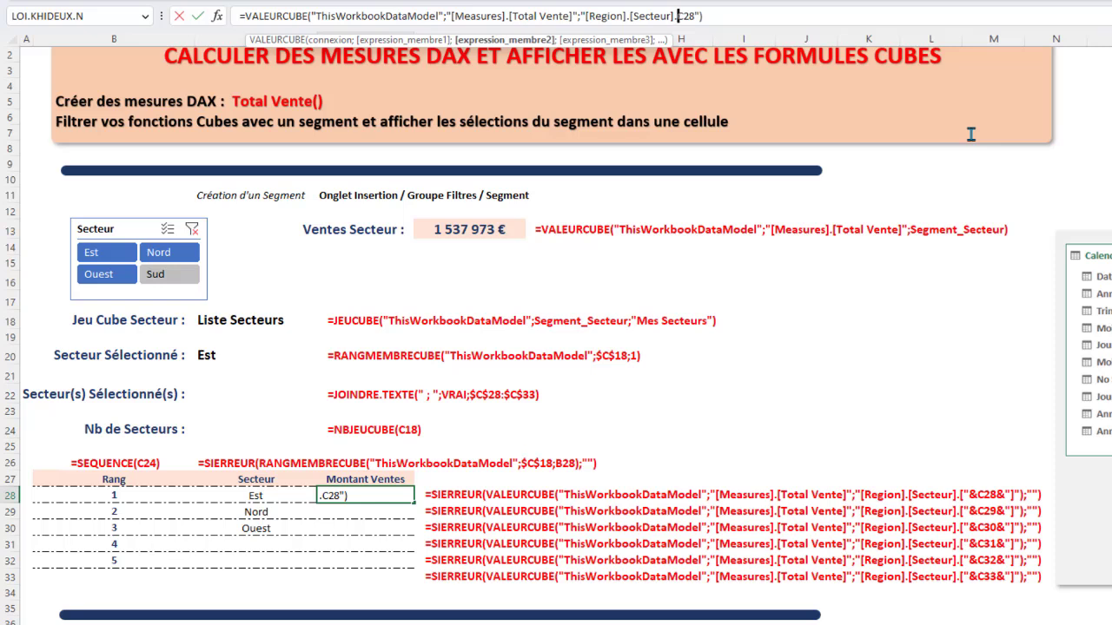
text([)
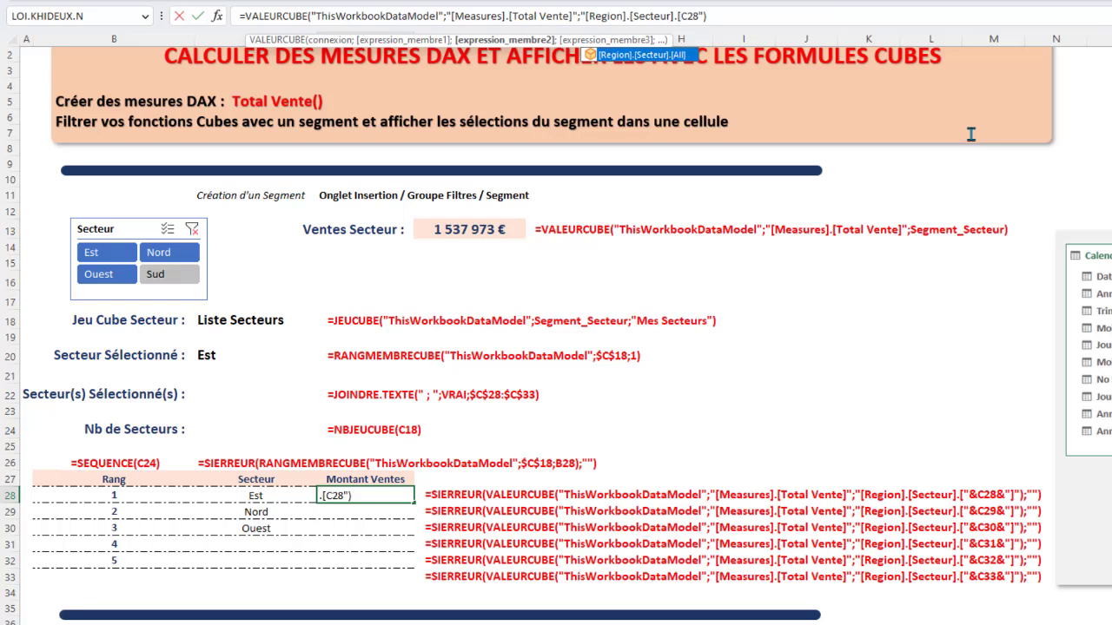
text(")
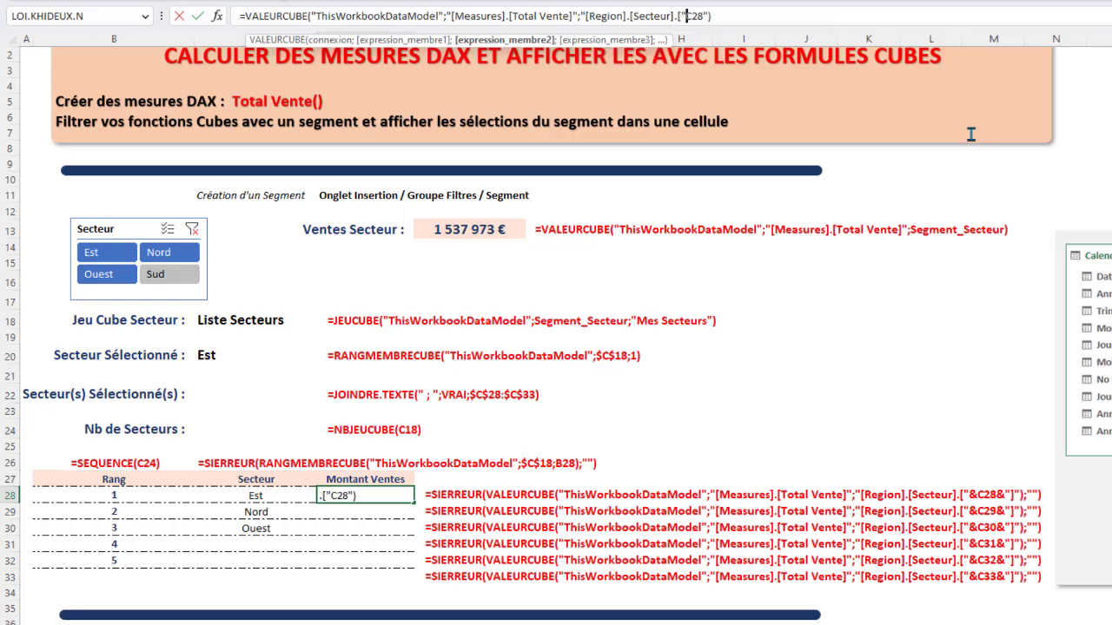
text(&)
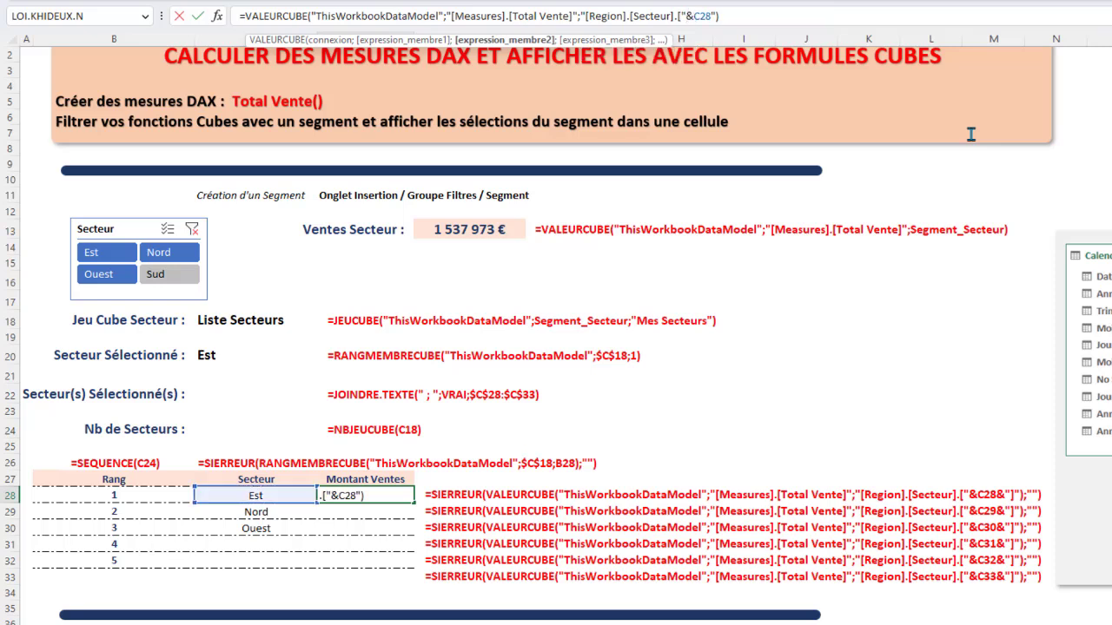
click(712, 16)
text(&")
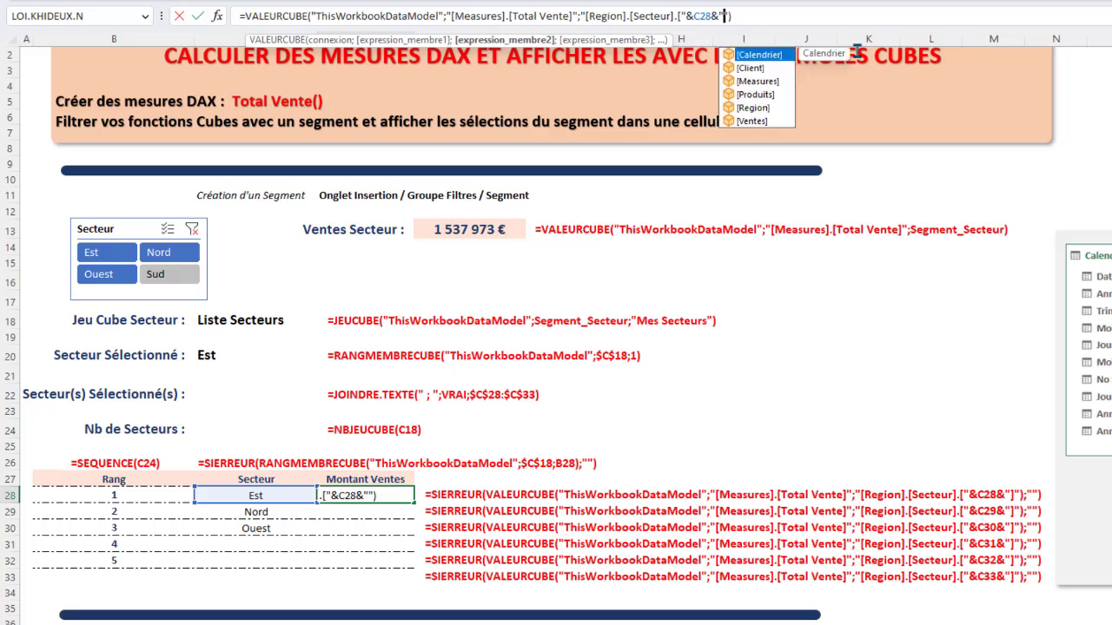
text(])
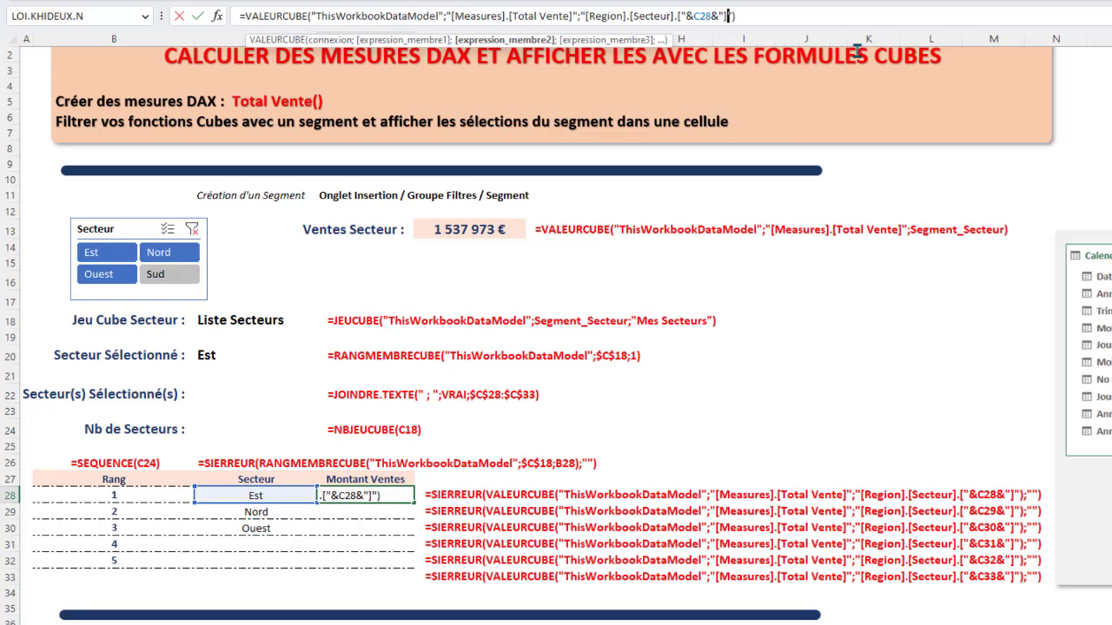
click(754, 15)
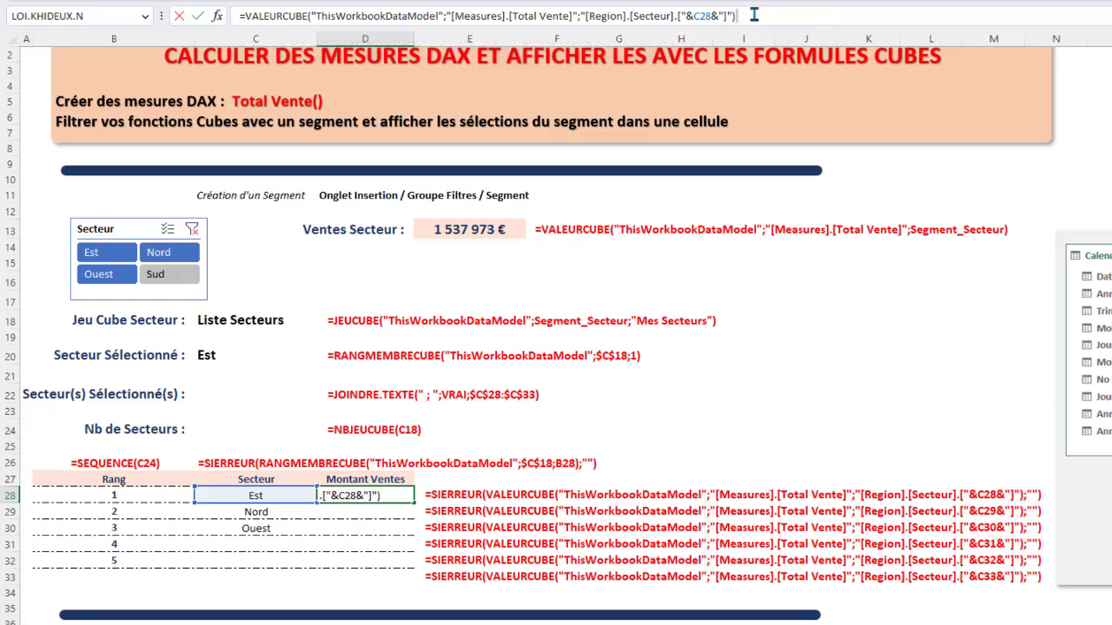
key(Return)
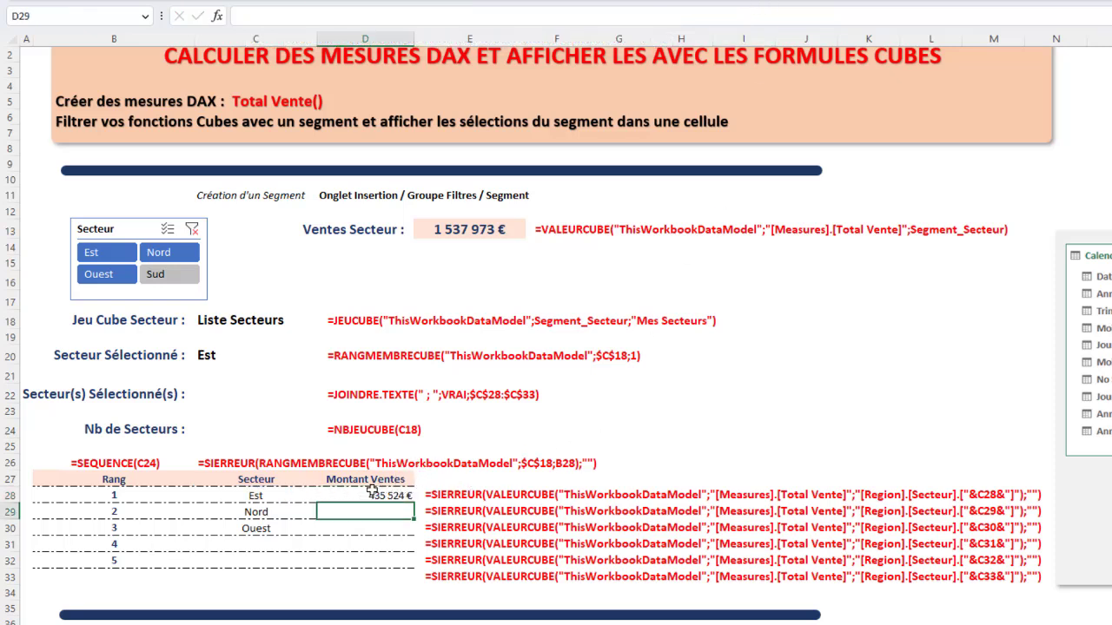
click(371, 493)
drag(415, 502, 410, 567)
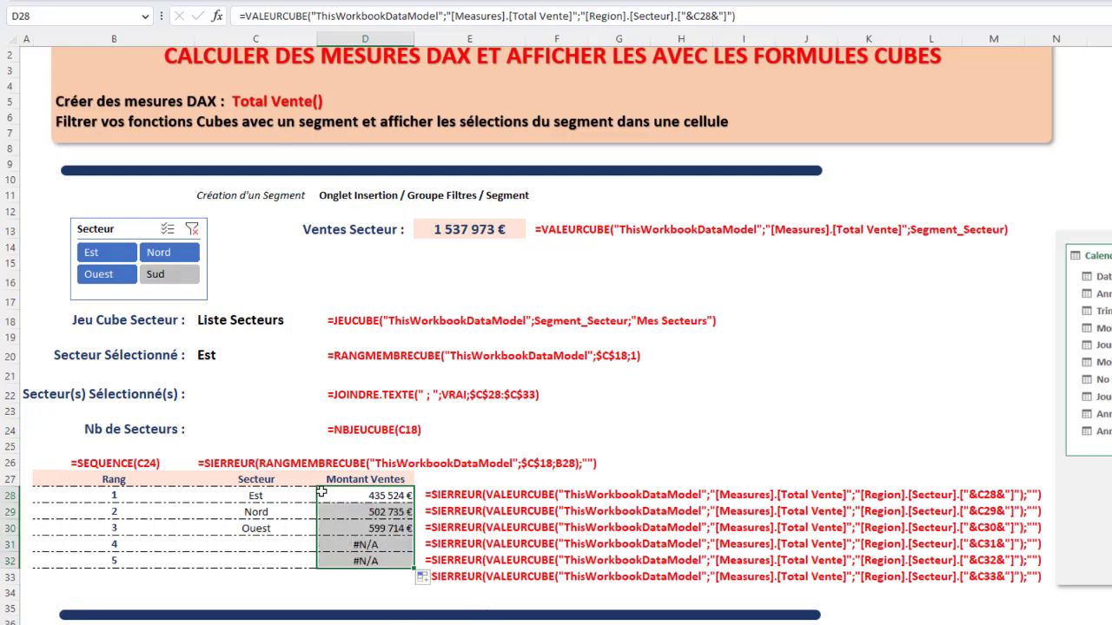
- Review the Montant Ventes formulas in D28:D32 and the sector formula in C28 that they reference
click(395, 500)
click(395, 512)
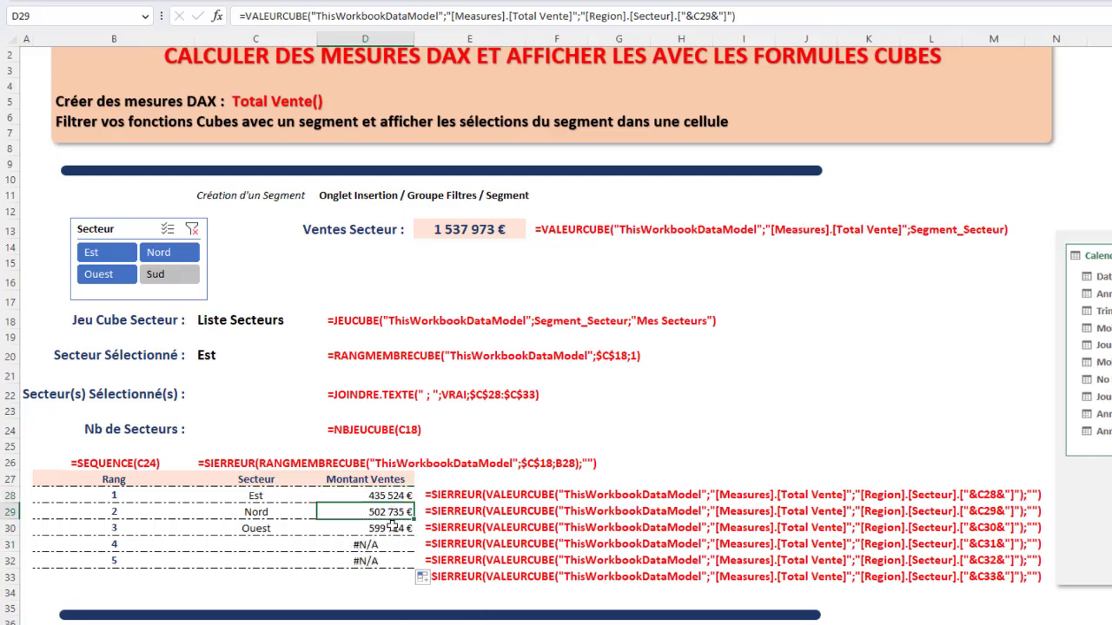
click(391, 528)
click(371, 546)
click(369, 560)
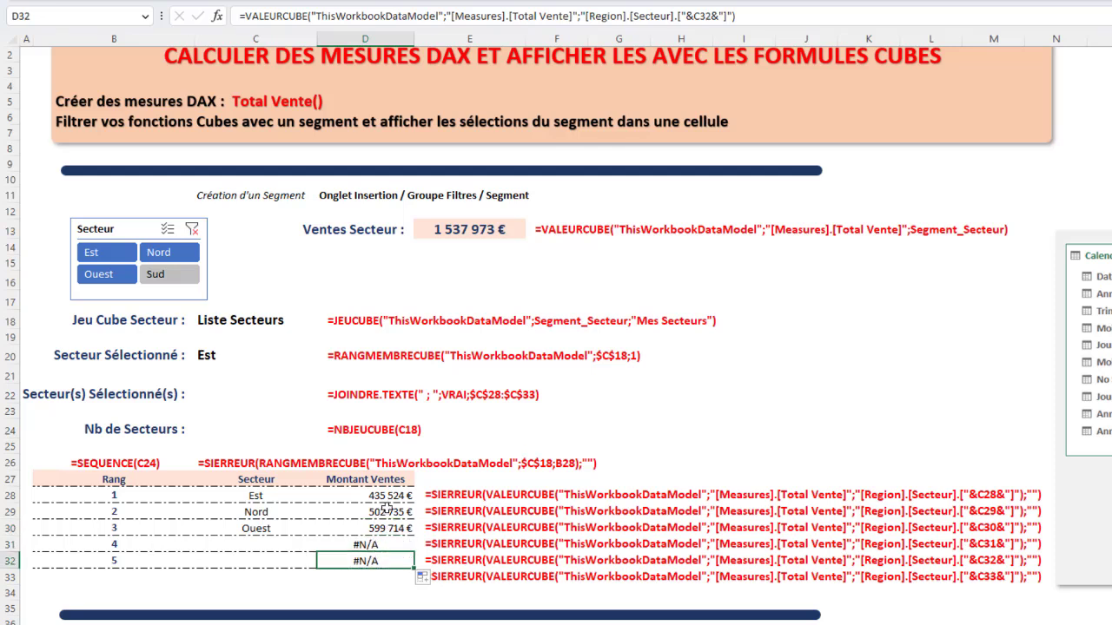
click(386, 501)
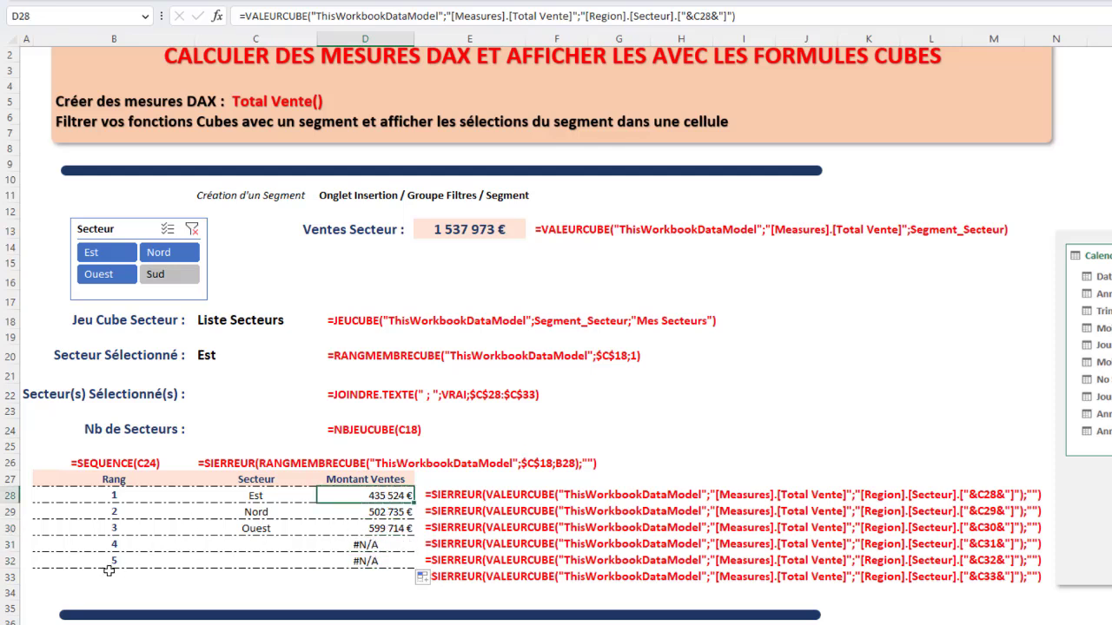
click(246, 500)
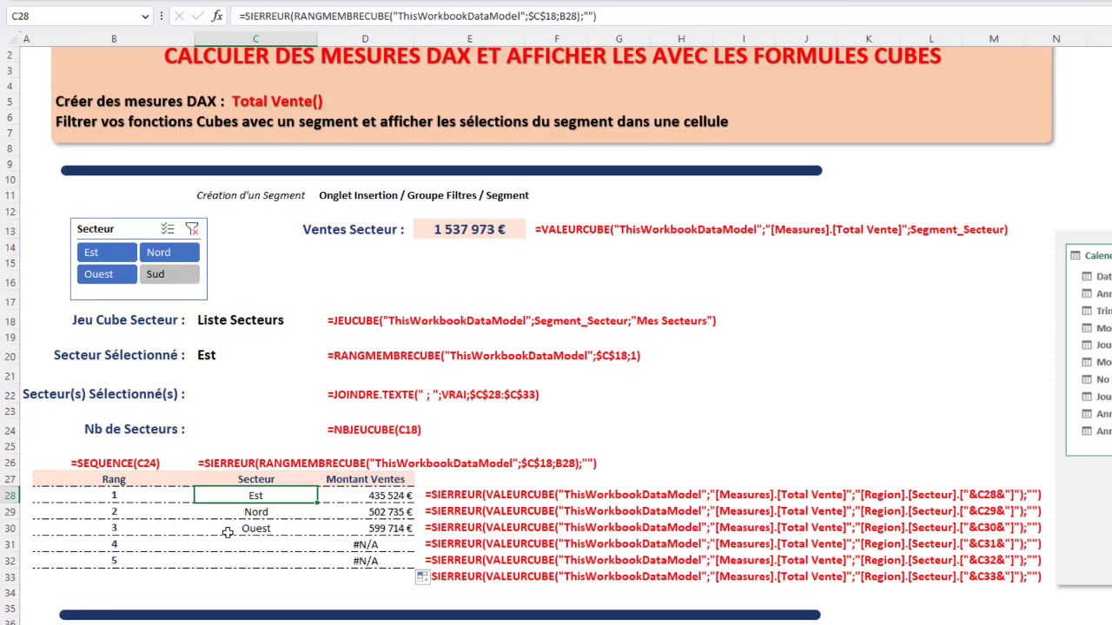
double_click(255, 494)
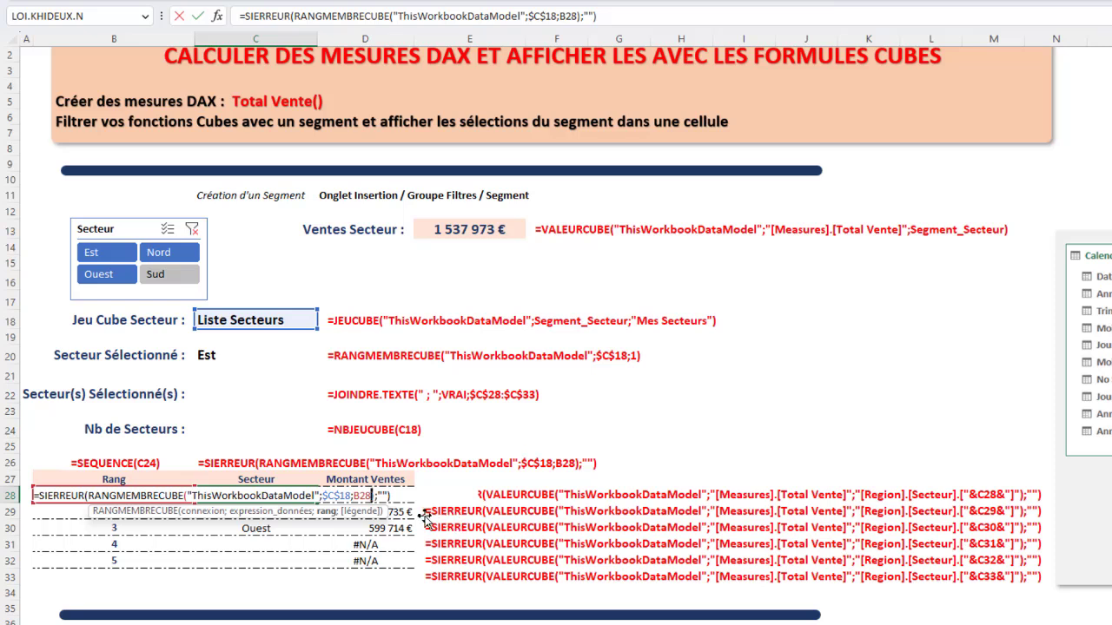
key(Return)
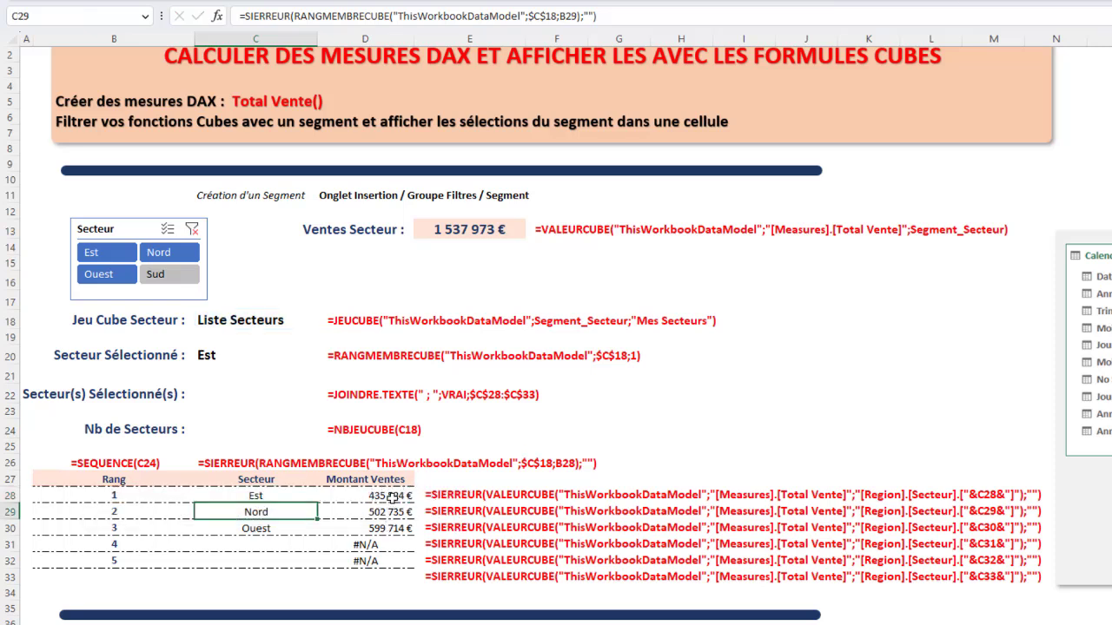
- Wrap the D28 VALEURCUBE formula in SIERREUR with "" as the error value, and fill it down to D32
click(390, 497)
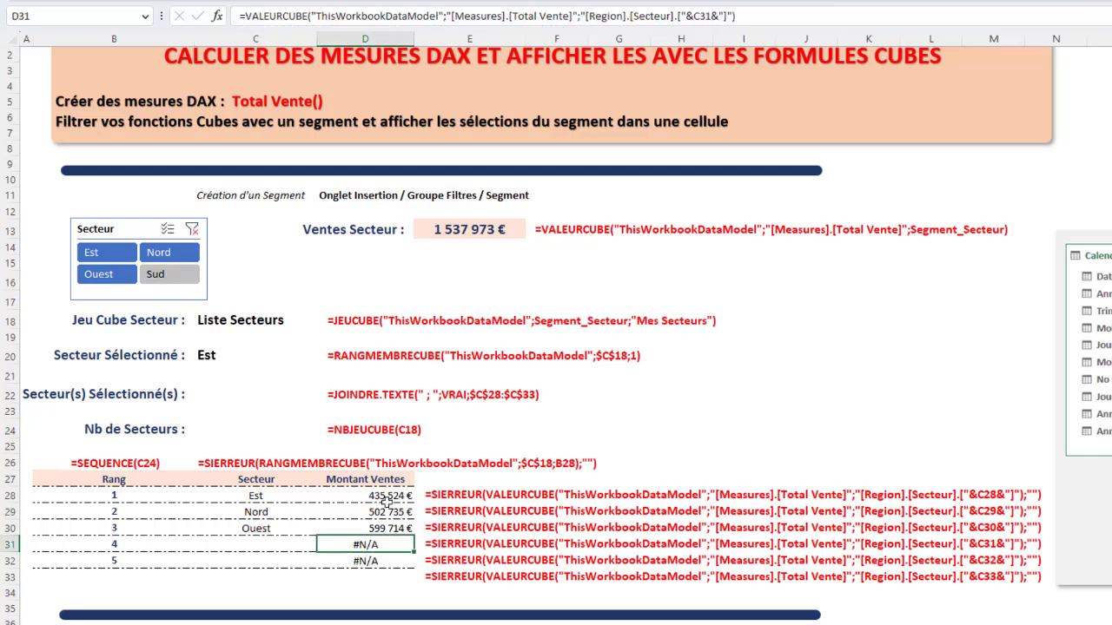
click(244, 15)
text(SI)
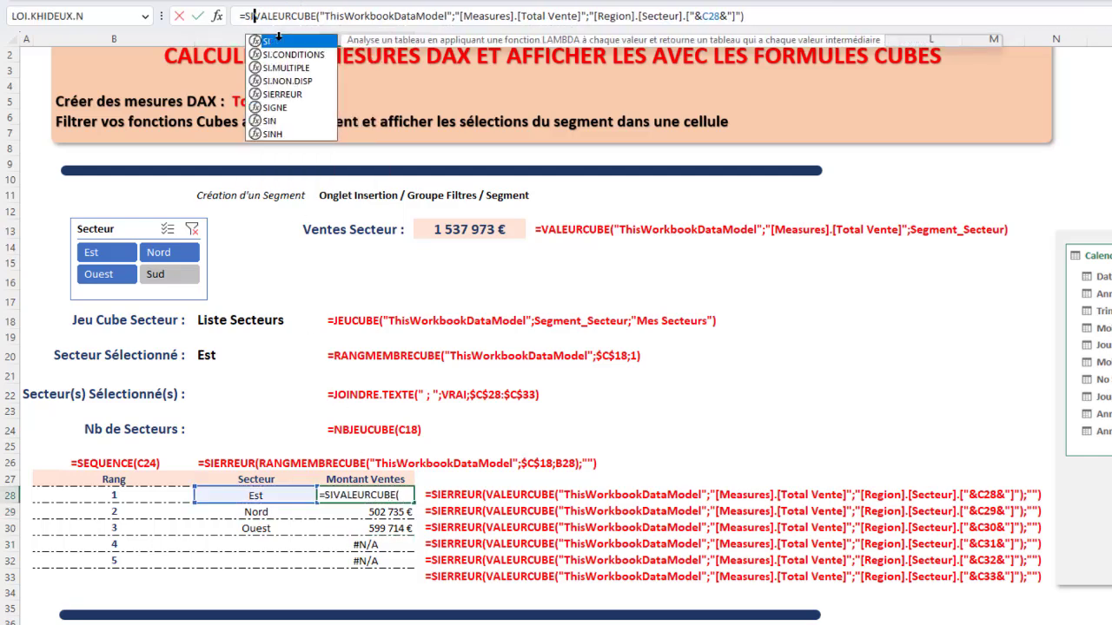
double_click(283, 94)
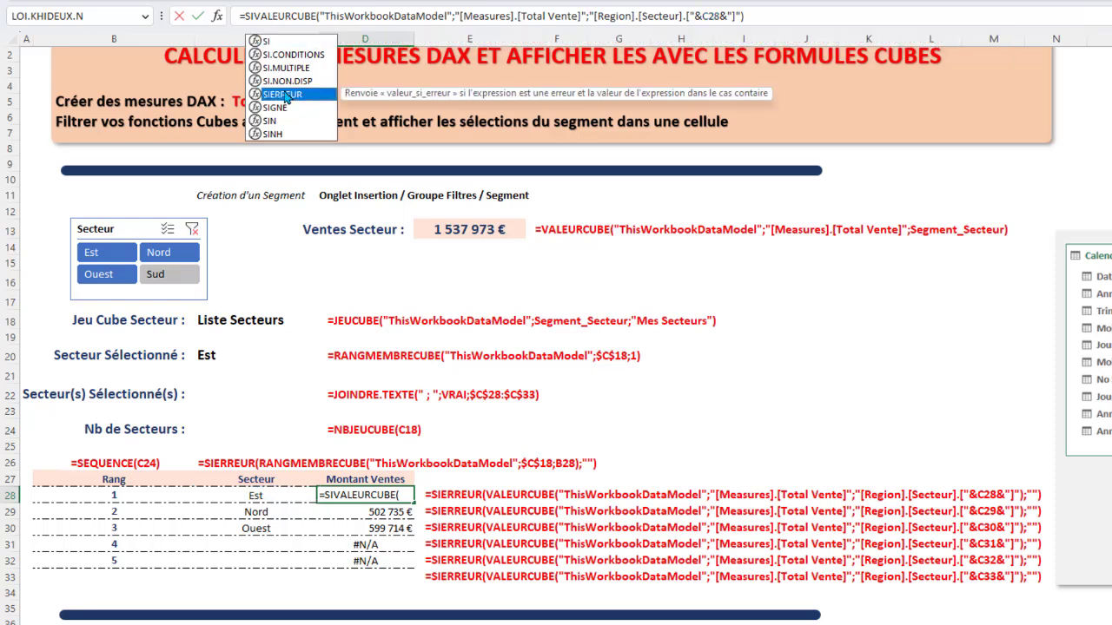
click(824, 14)
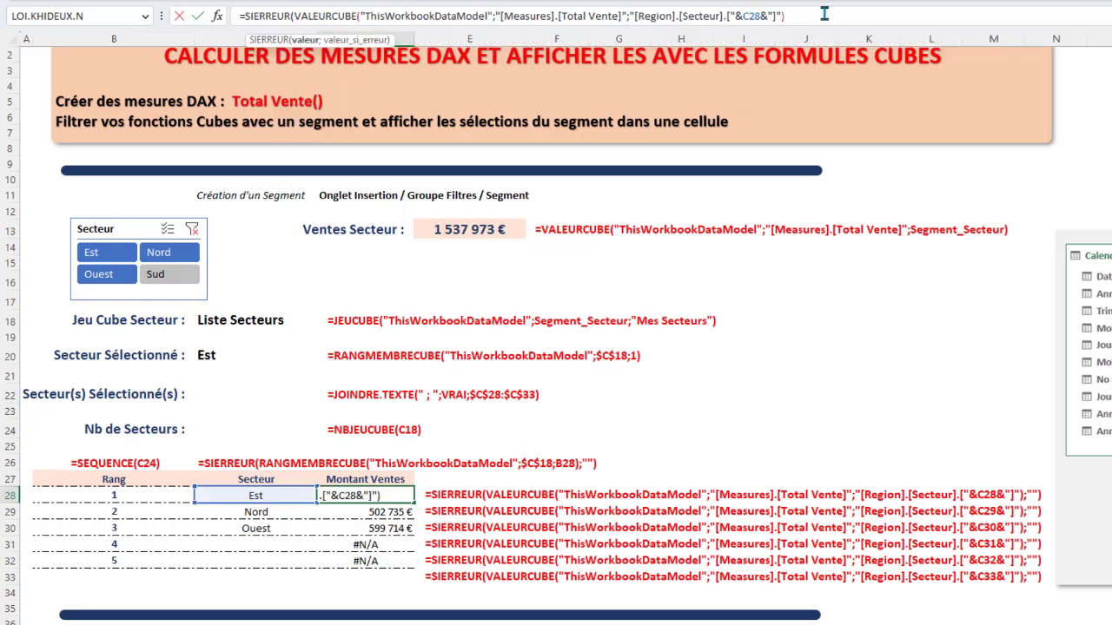
text(;""))
key(Return)
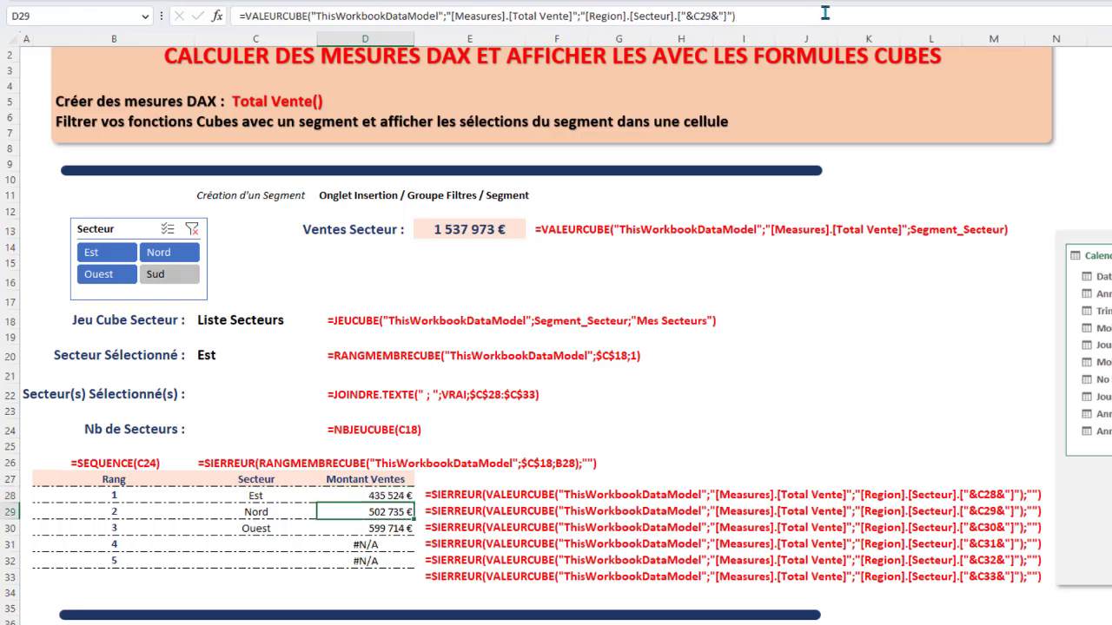
click(387, 495)
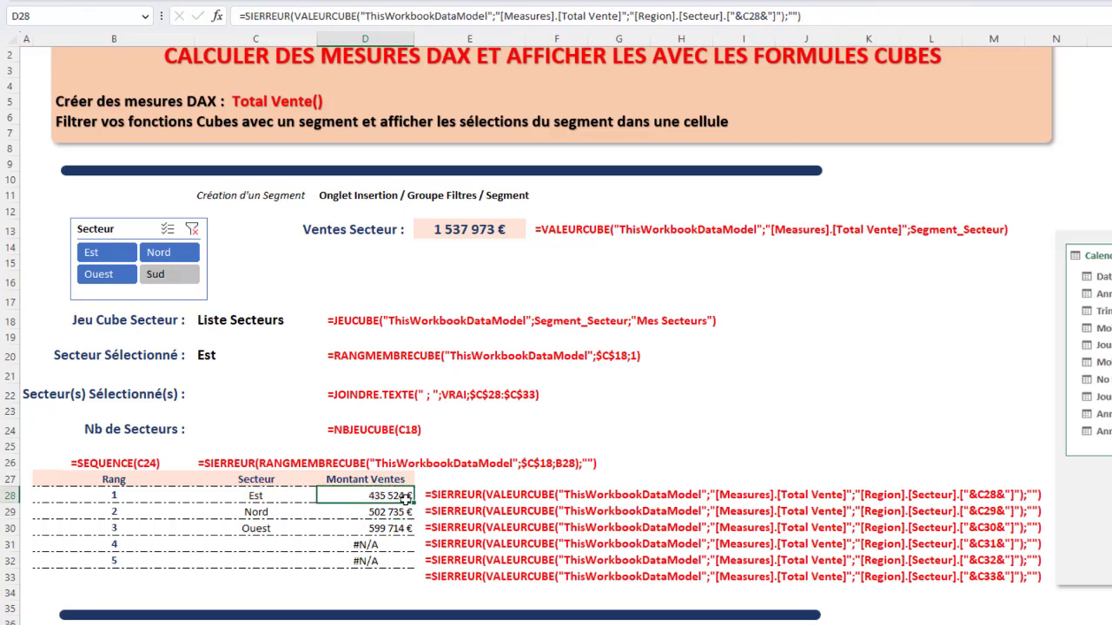
drag(414, 504, 408, 579)
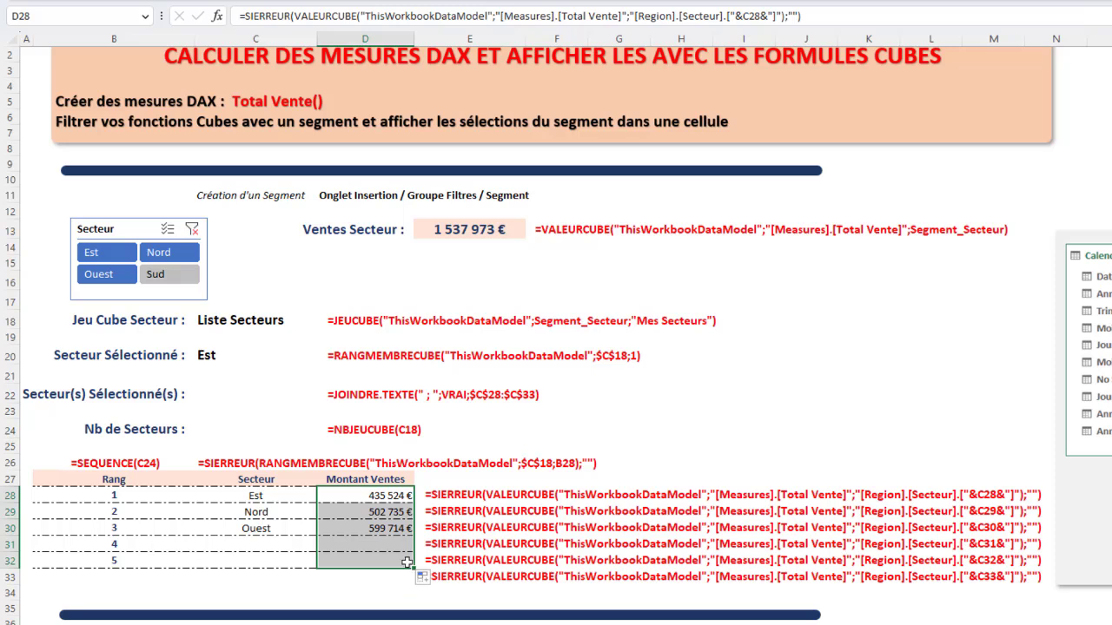
click(386, 501)
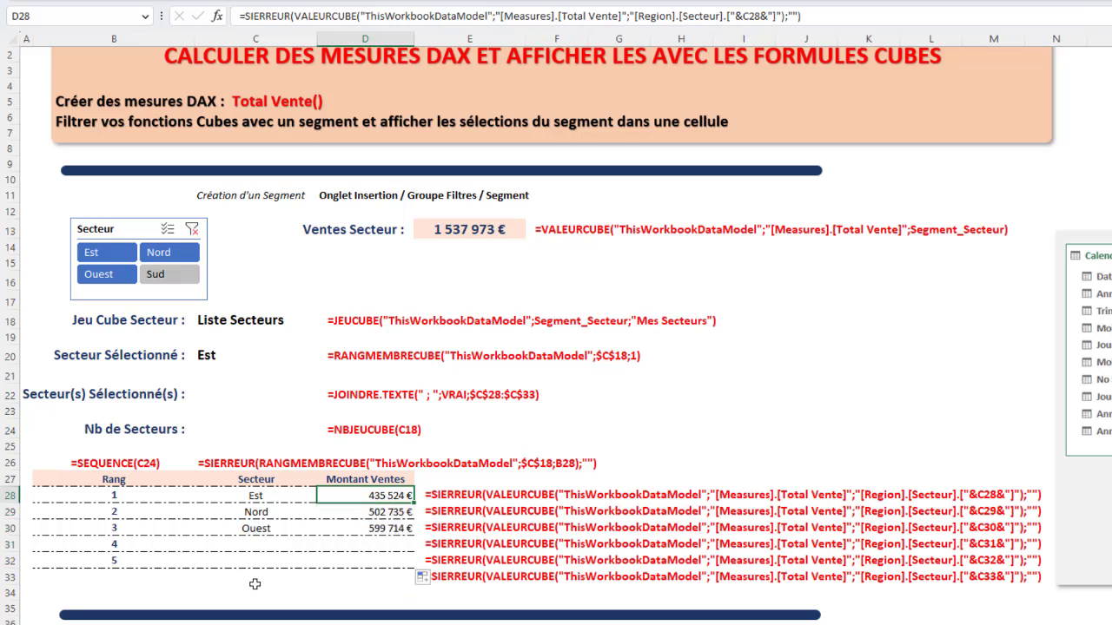
click(255, 501)
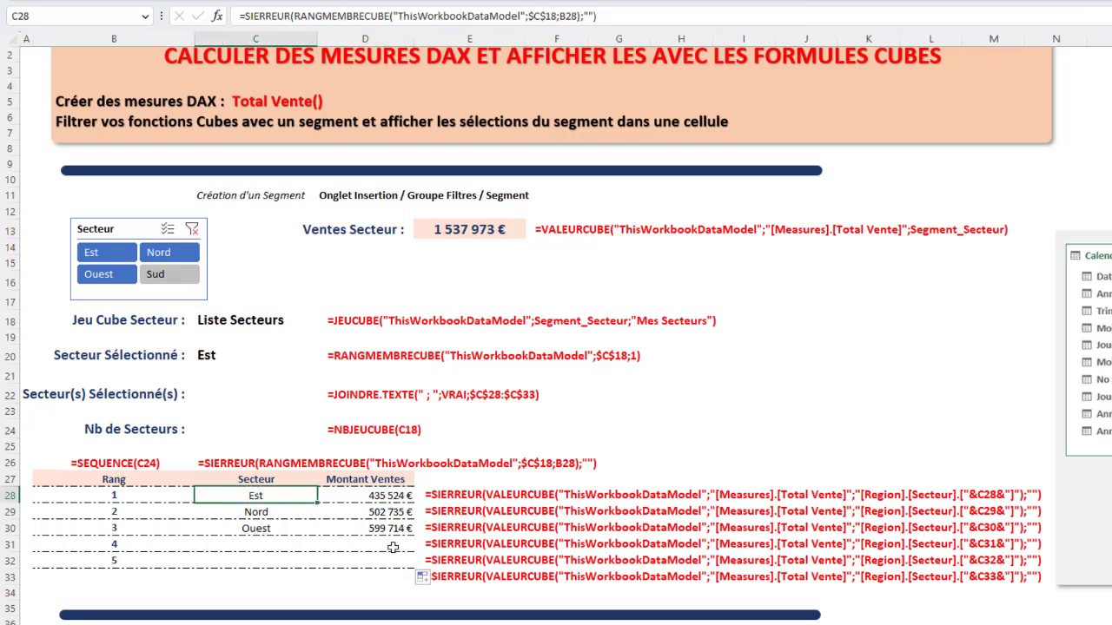
- Test the table with the Secteur slicer on Est and Nord, then unfiltered, on Est, Nord and Ouest, and on Nord, Ouest and Sud
click(99, 242)
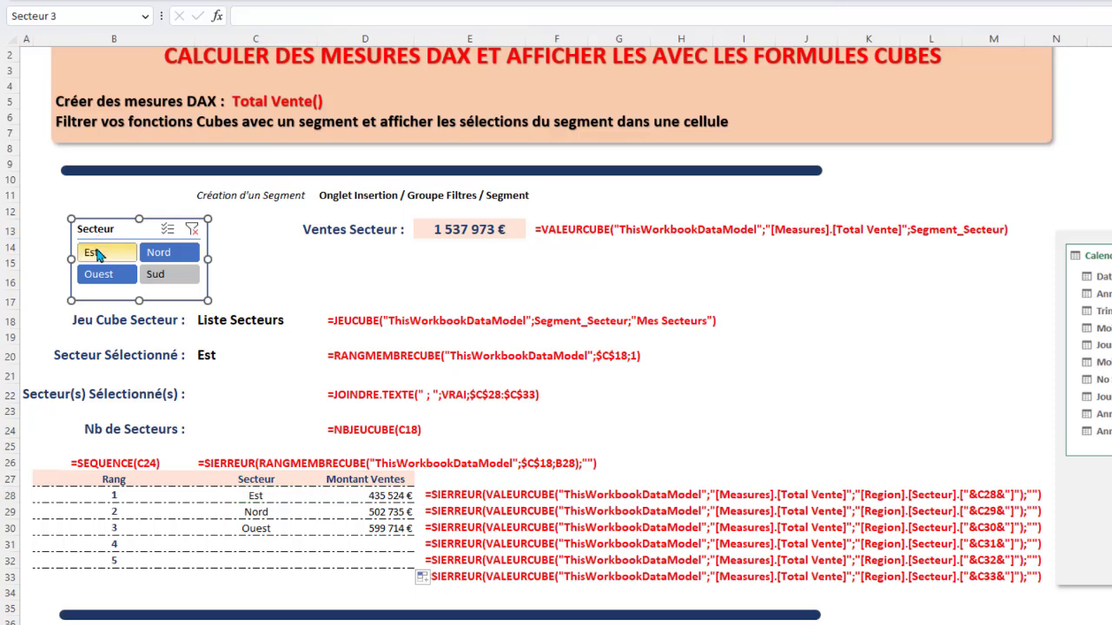
drag(99, 254, 191, 258)
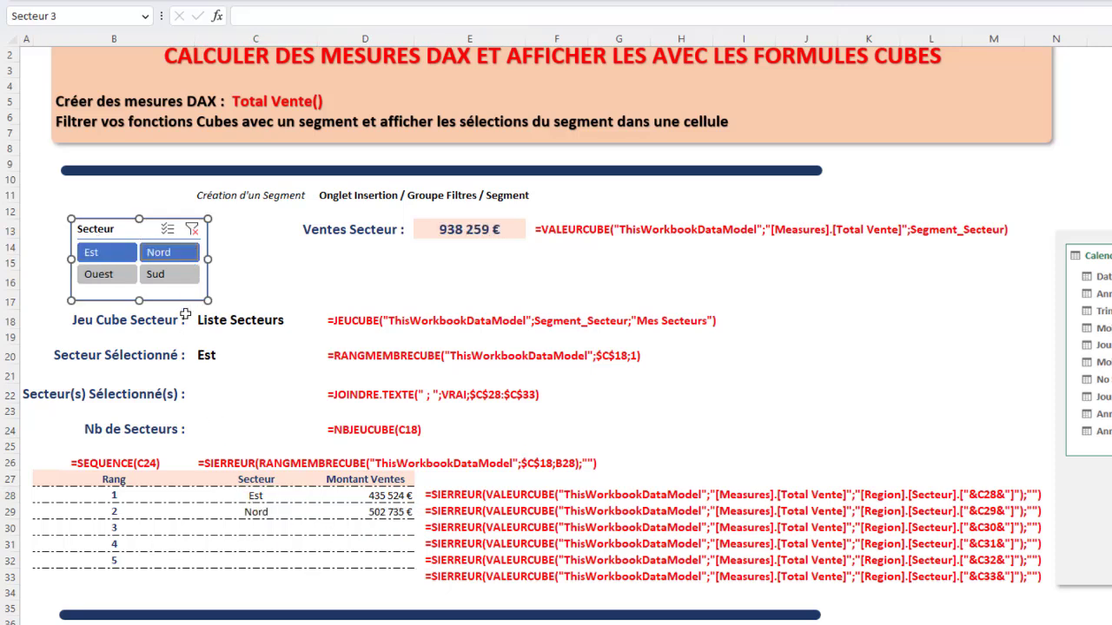
click(193, 230)
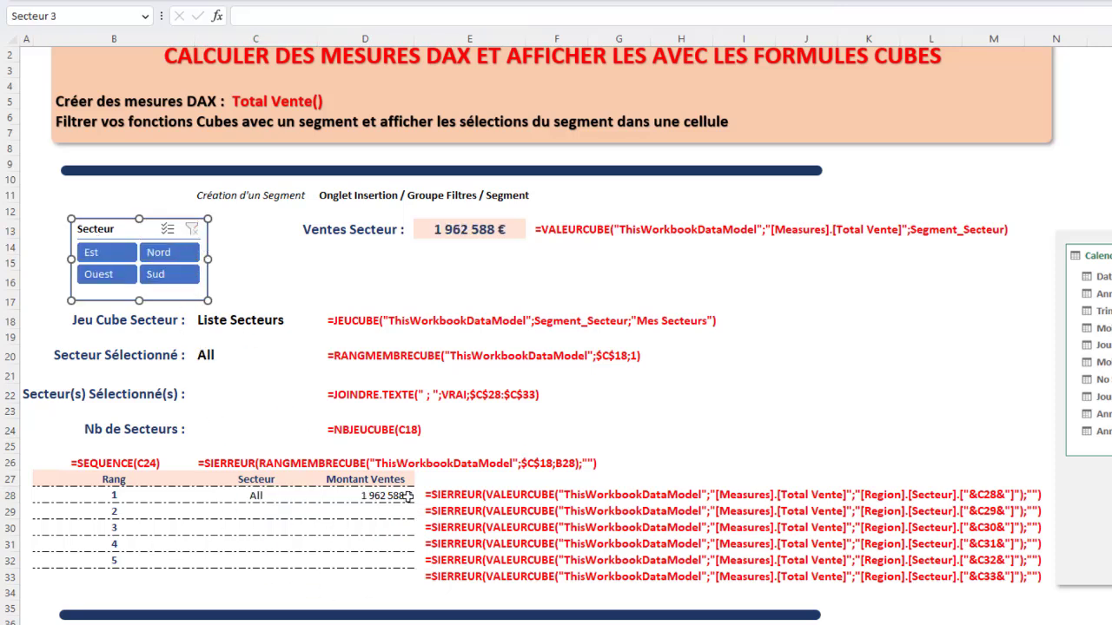
drag(93, 253, 101, 278)
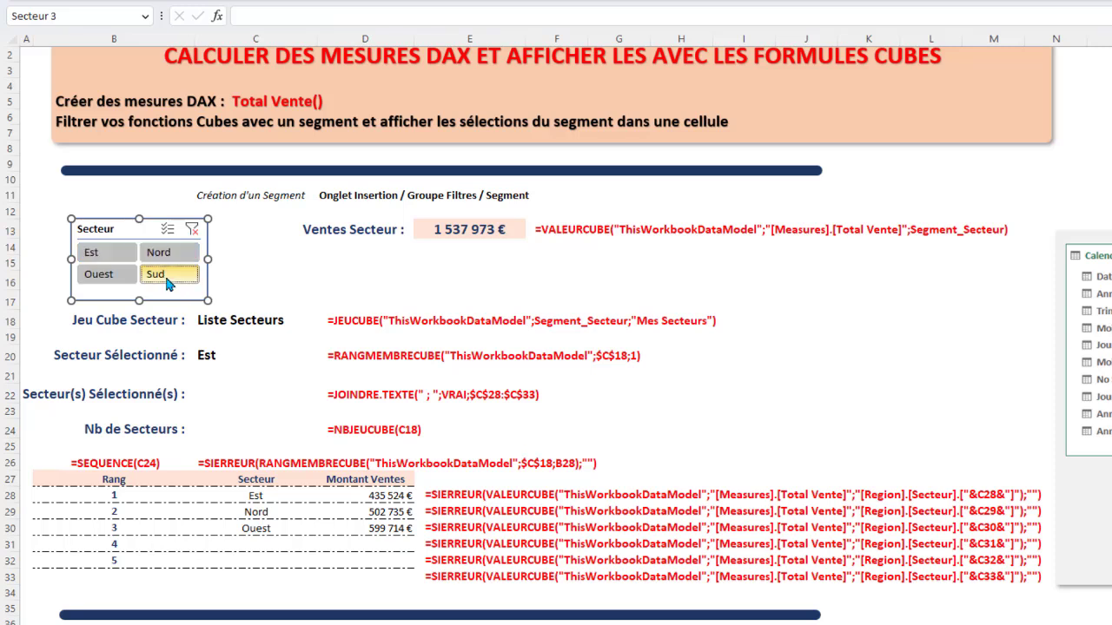
drag(151, 260, 169, 273)
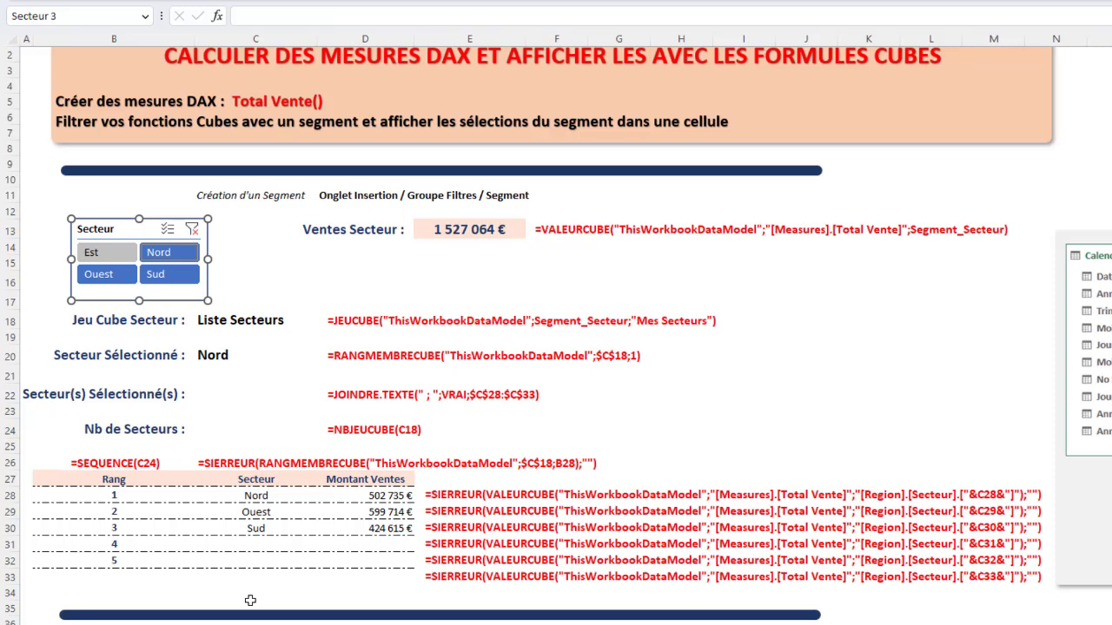
- Add the sort order argument 3 (Alphabétique croissant) to the JEUCUBE formula in C18, without a sort-by argument
click(243, 323)
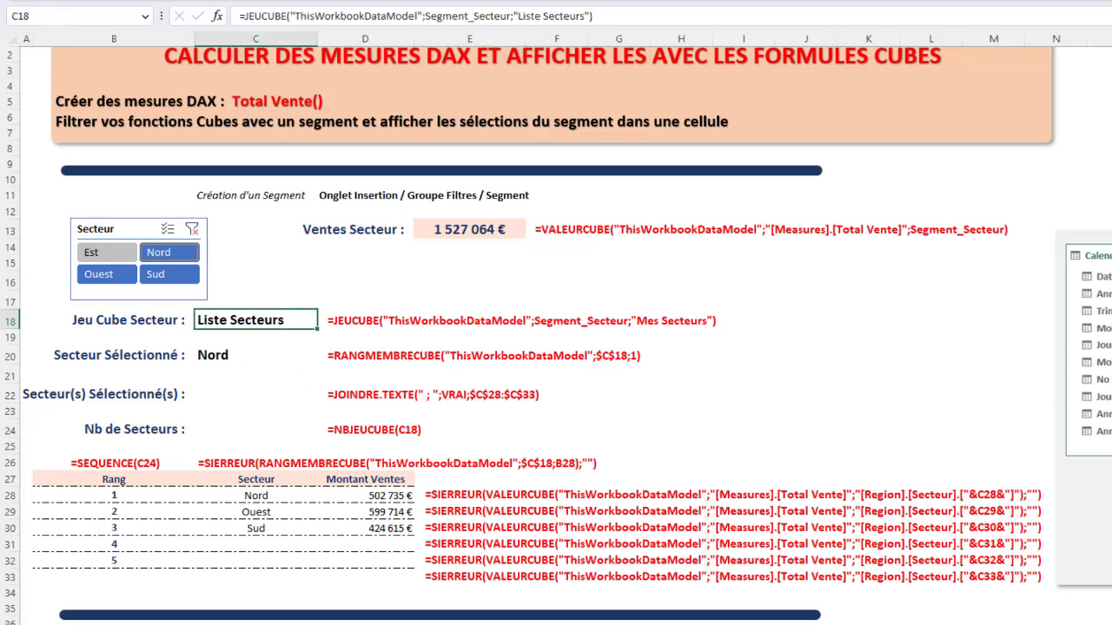
click(590, 15)
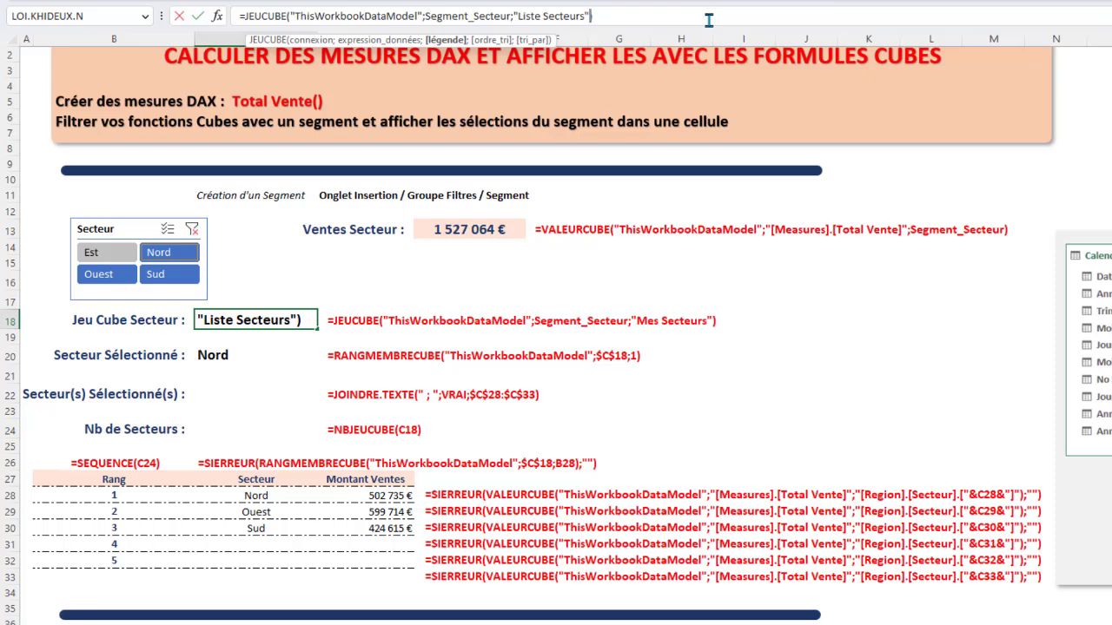
text(;)
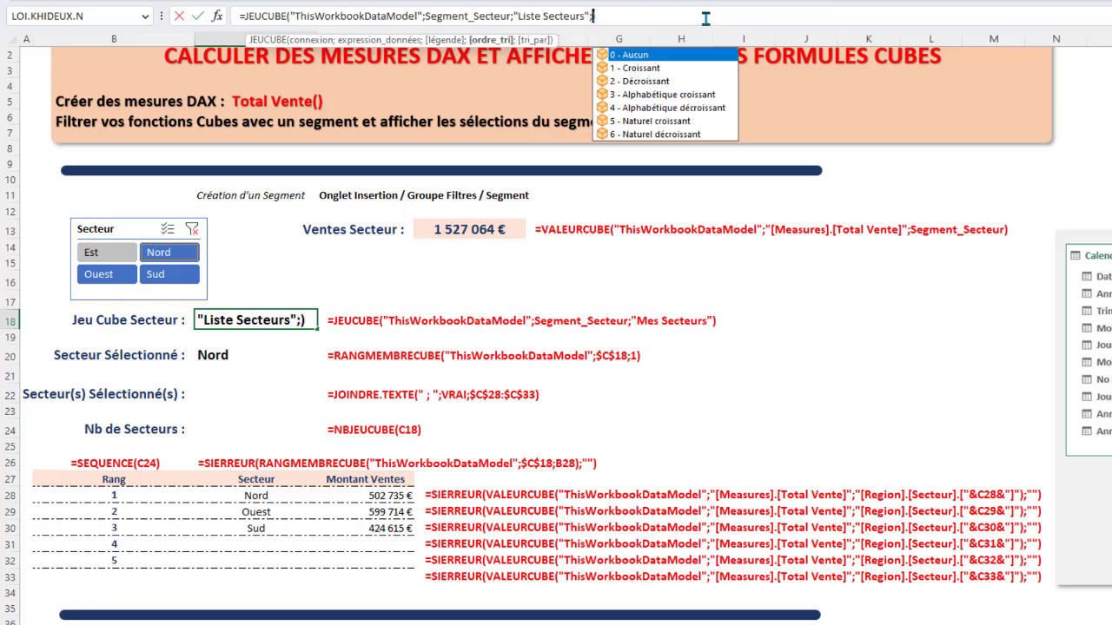
double_click(665, 109)
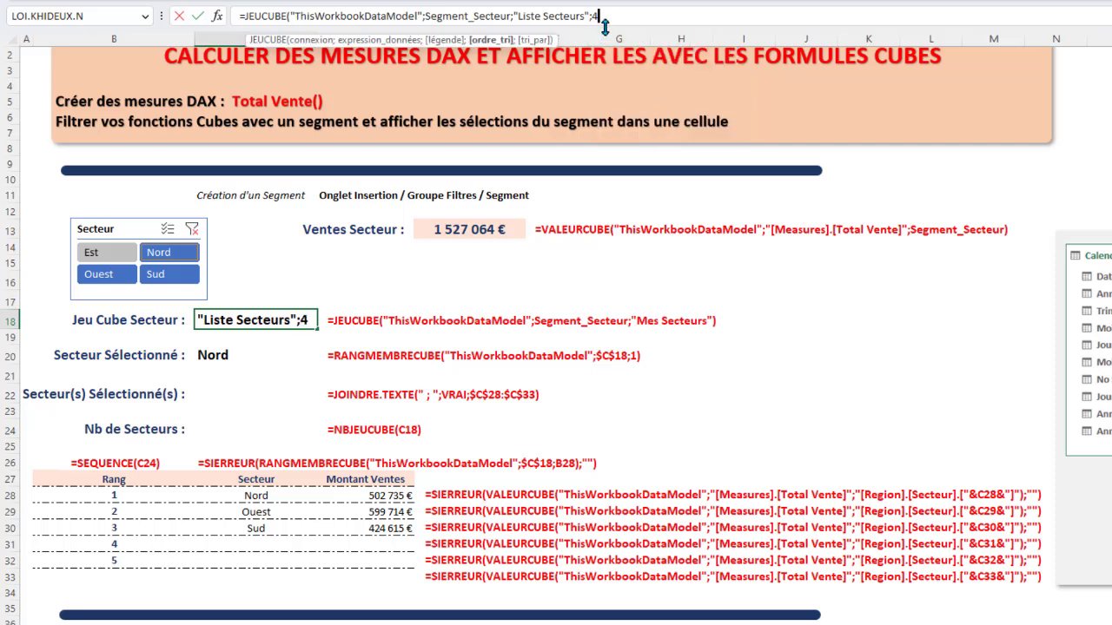
key(BackSpace)
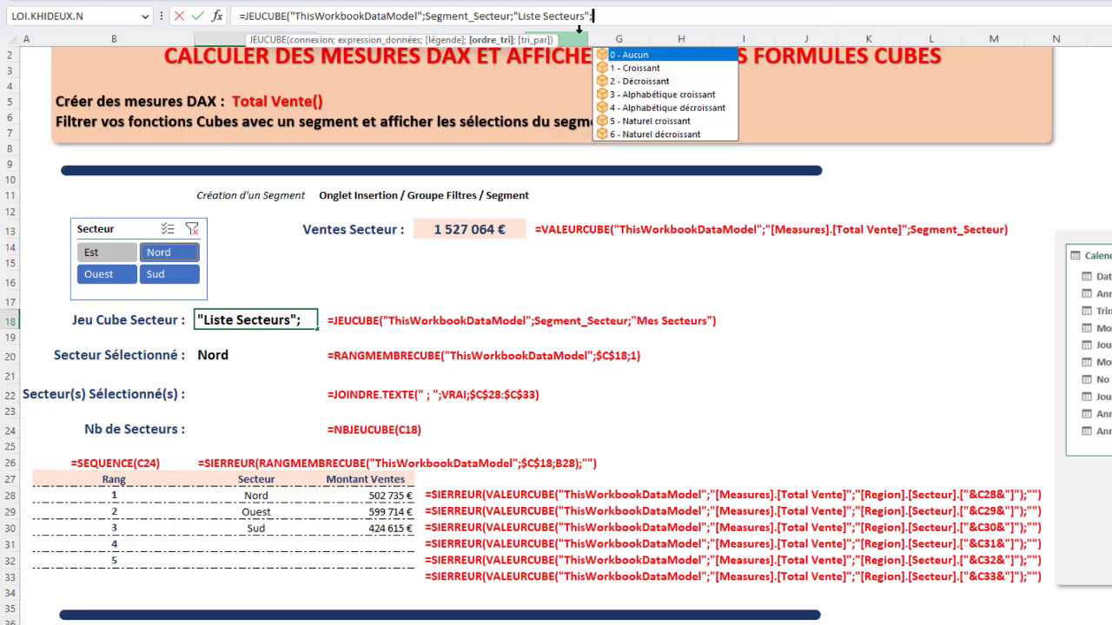
double_click(655, 95)
text(;)
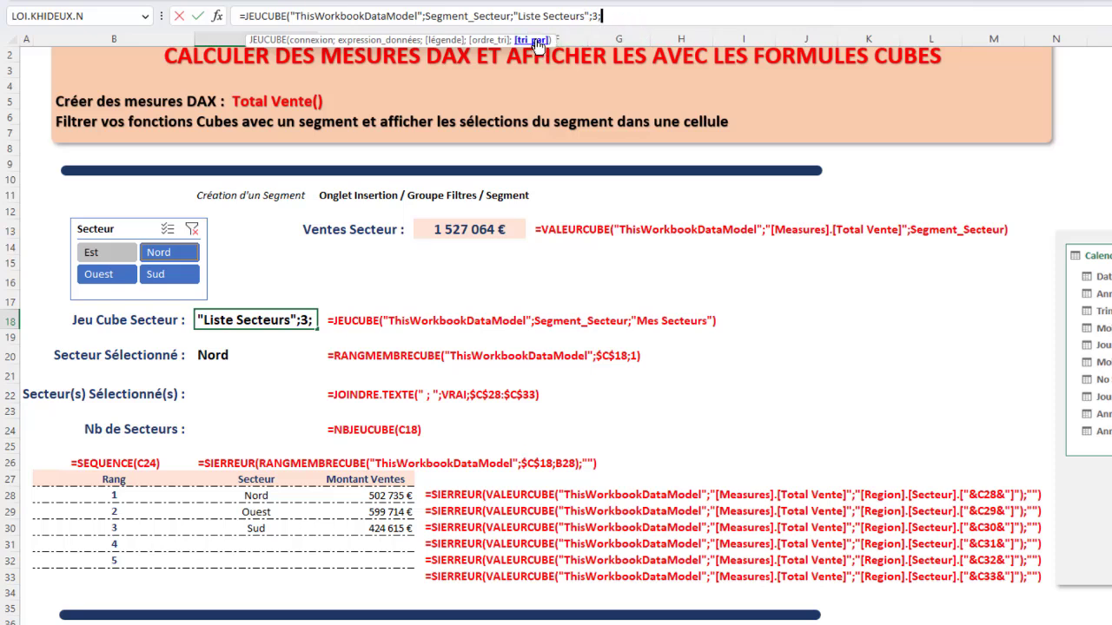
key(BackSpace)
text())
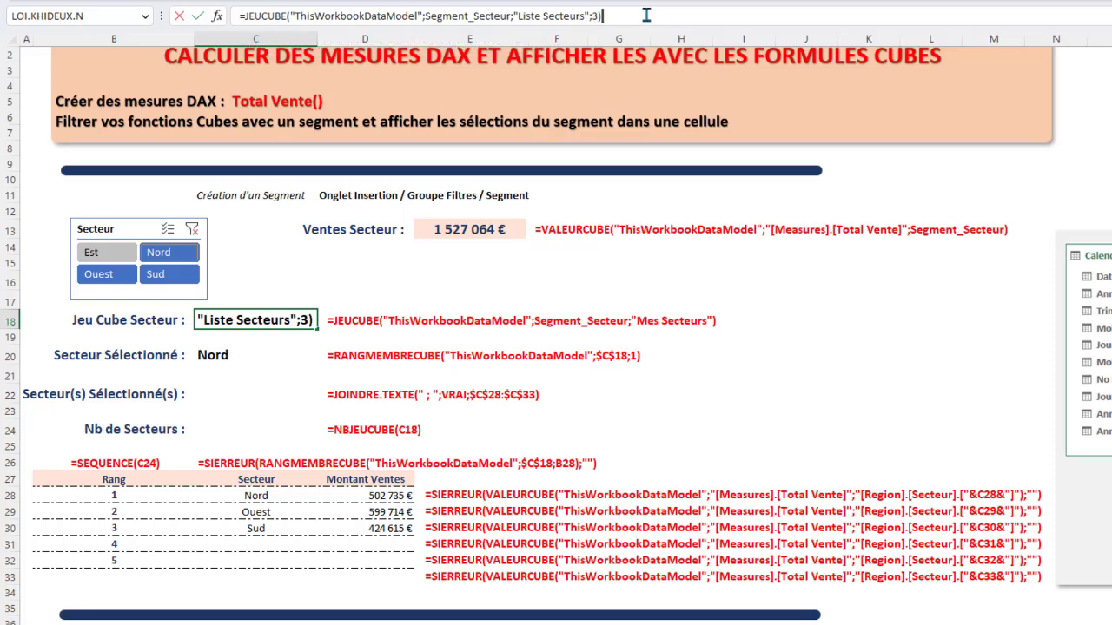
key(Return)
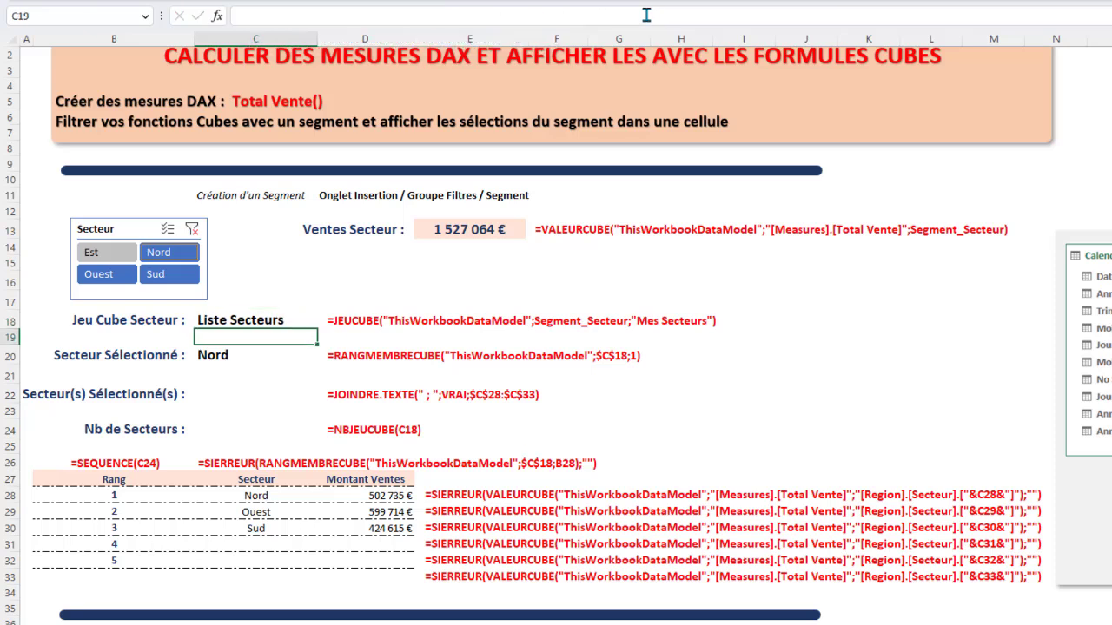
- Examine the order of the sectors in C28:C30 and their sales amounts in D28:D30
click(278, 319)
click(262, 495)
click(258, 514)
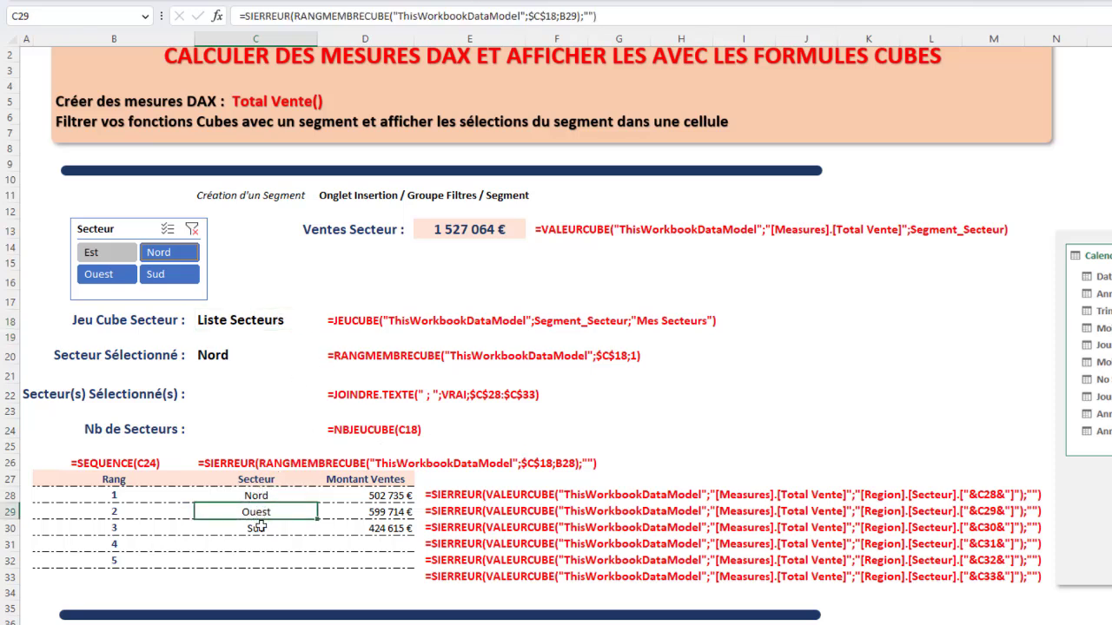
click(261, 528)
click(280, 498)
drag(356, 500, 369, 516)
click(373, 531)
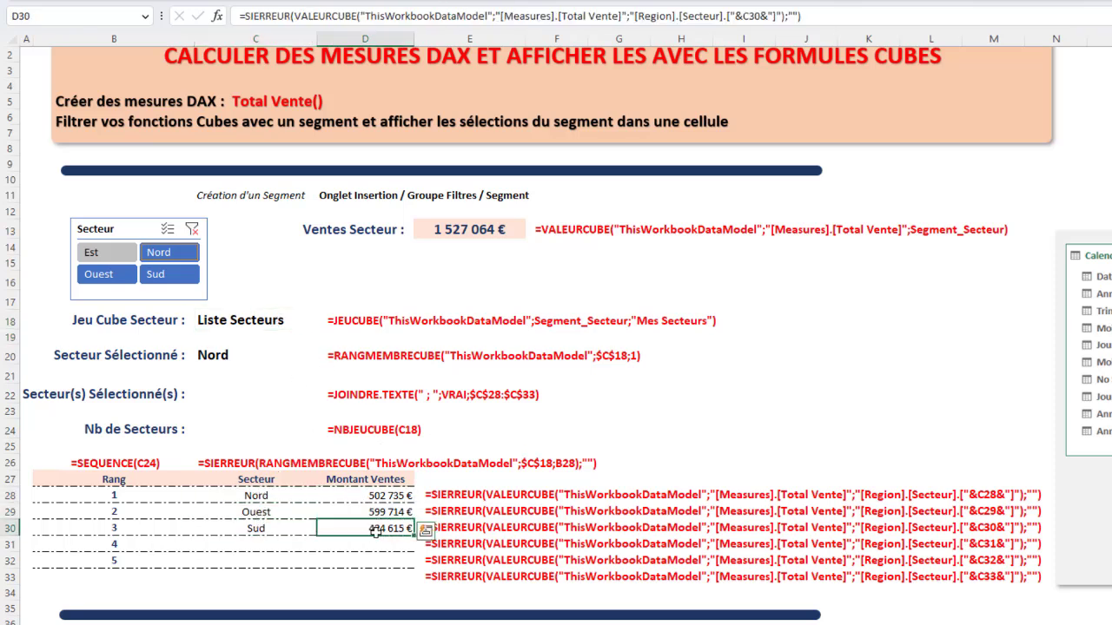
key(Up)
key(Up)
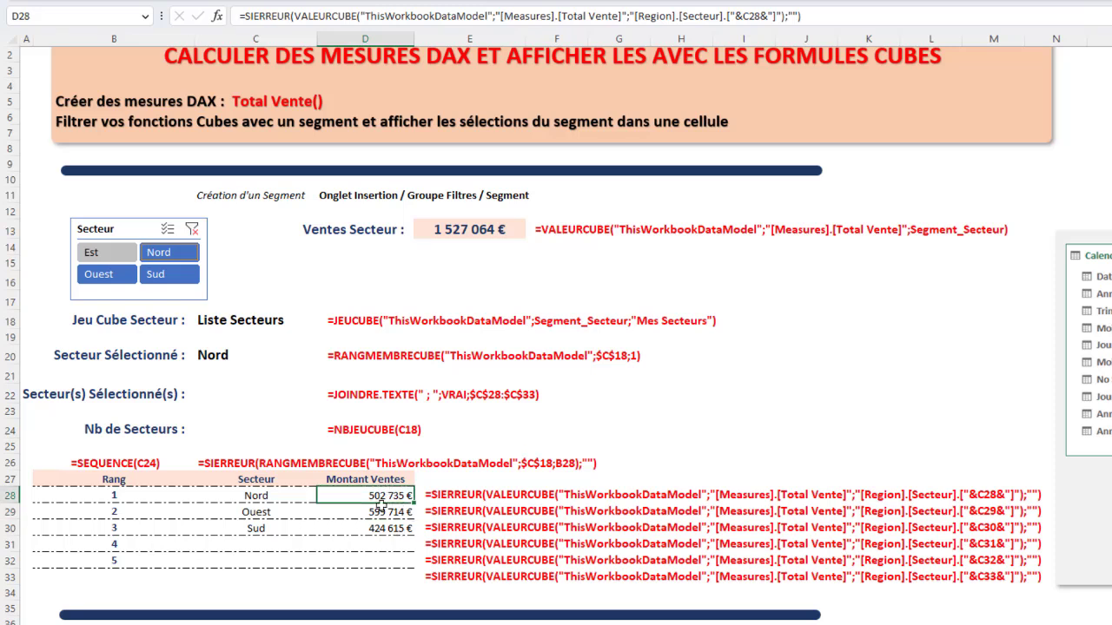
drag(77, 493, 359, 528)
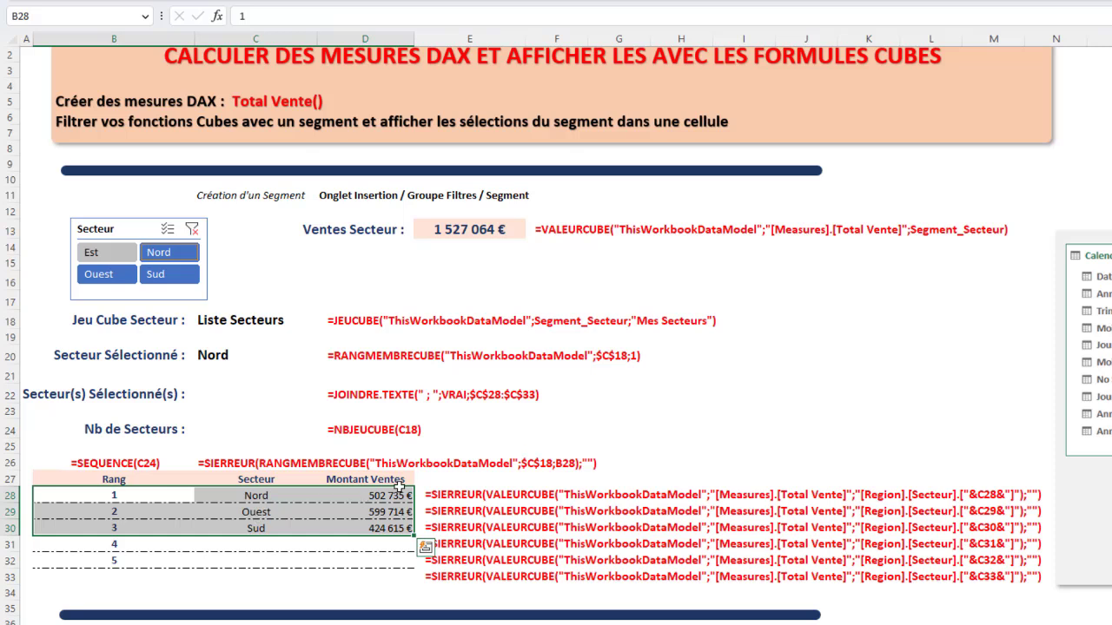
drag(399, 487, 402, 499)
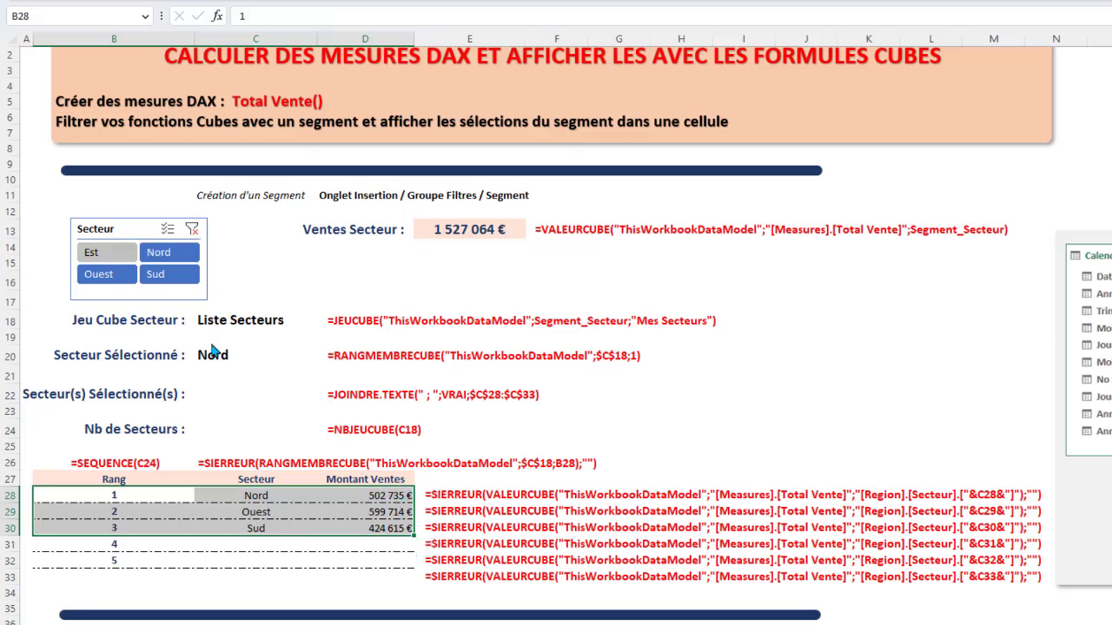
- Clear the Secteur slicer filter, select Est, Nord and Ouest, and check the Ventes Secteur total in E13
click(192, 229)
drag(97, 246, 99, 274)
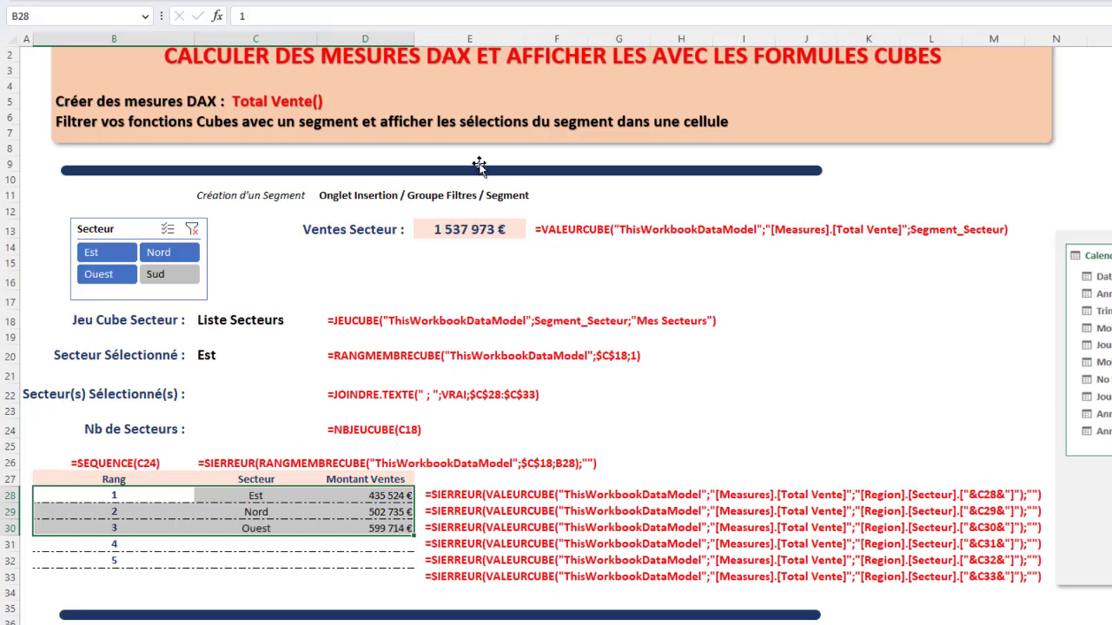
click(471, 231)
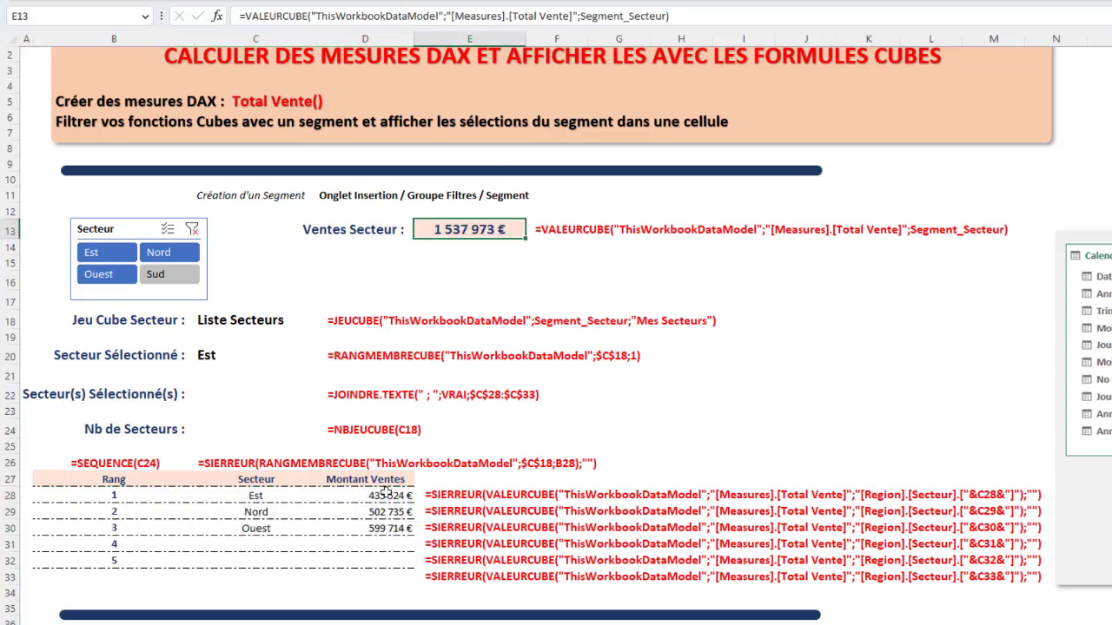
- Compare the sales amounts in D28:D30 with the total in E13, then filter the Secteur slicer to Est and to Est plus Nord
drag(383, 495, 379, 530)
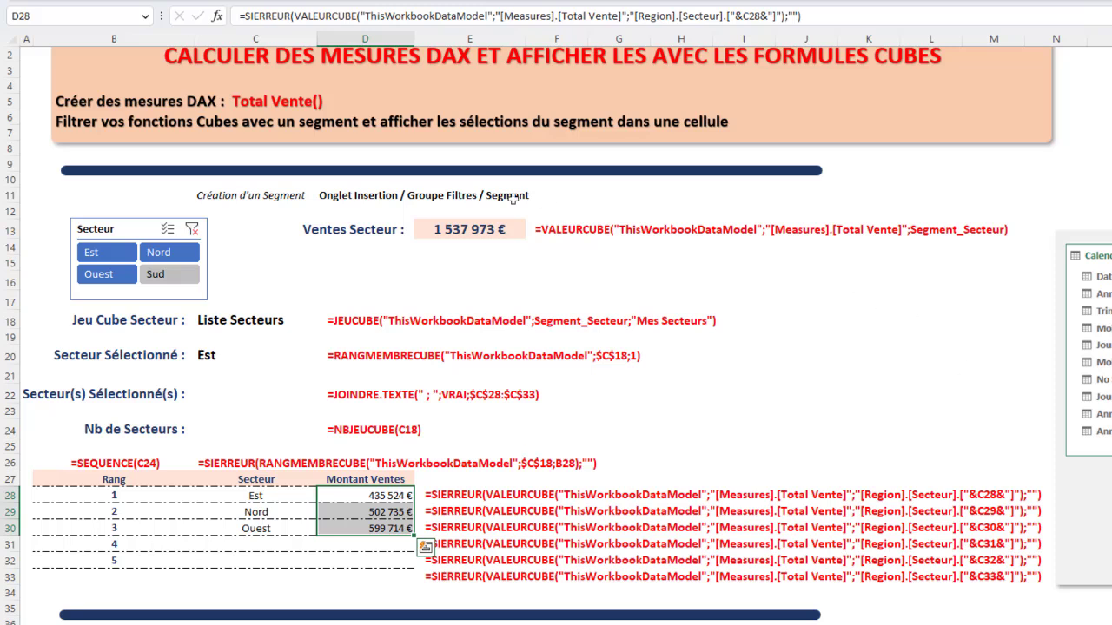
click(483, 230)
click(119, 254)
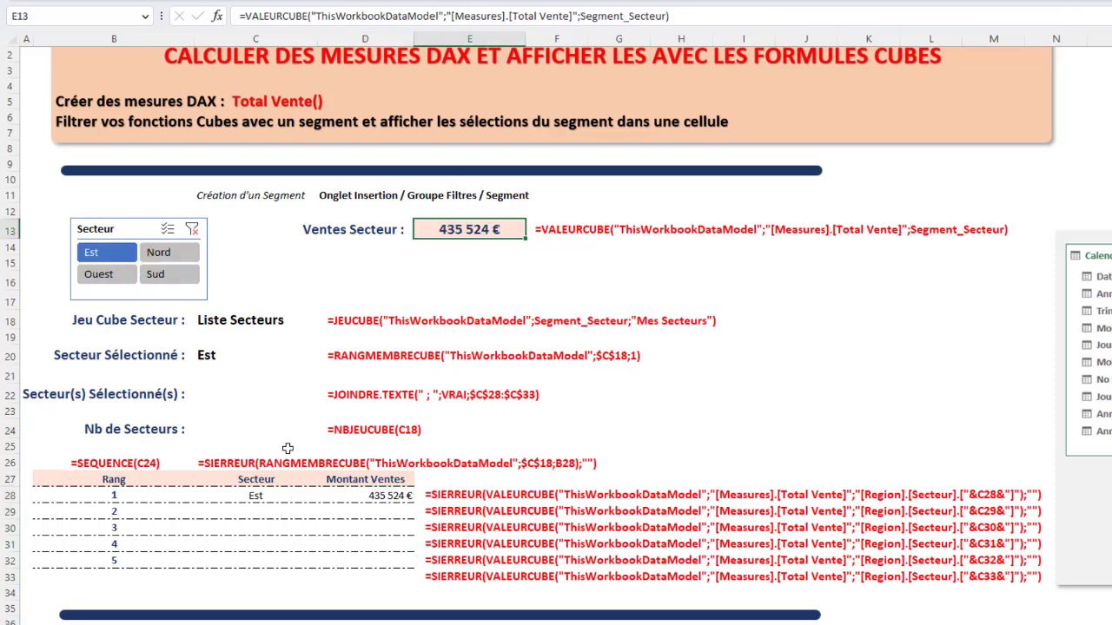
ctrl+click(158, 252)
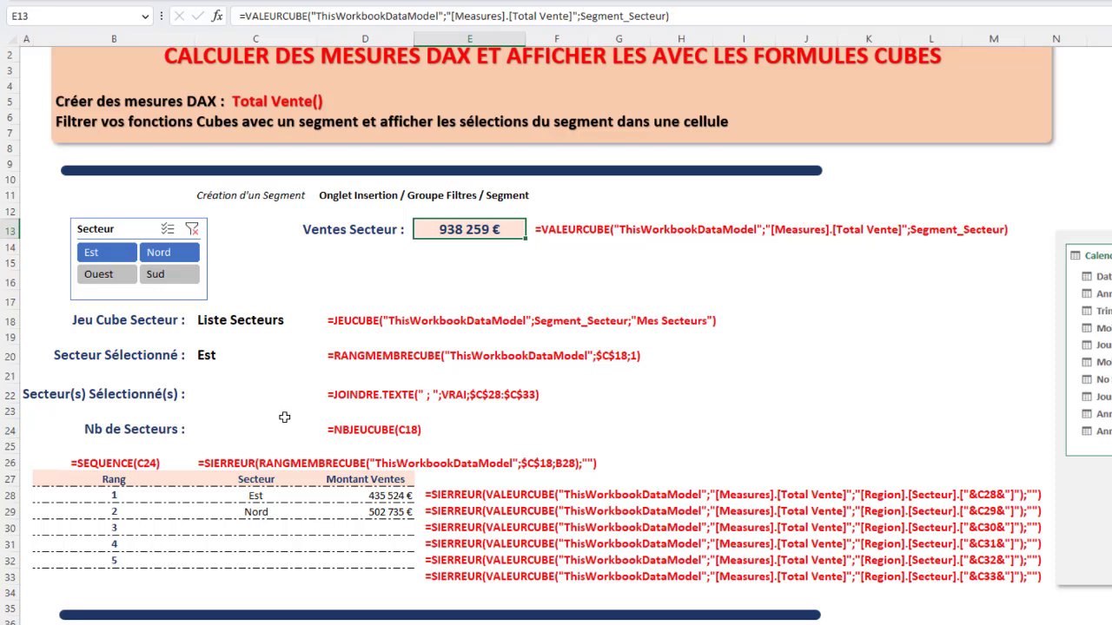
- Try to join the selected sectors in C22 with the formula =JOINDRE.TEXTE(";";C28:C32)
click(251, 399)
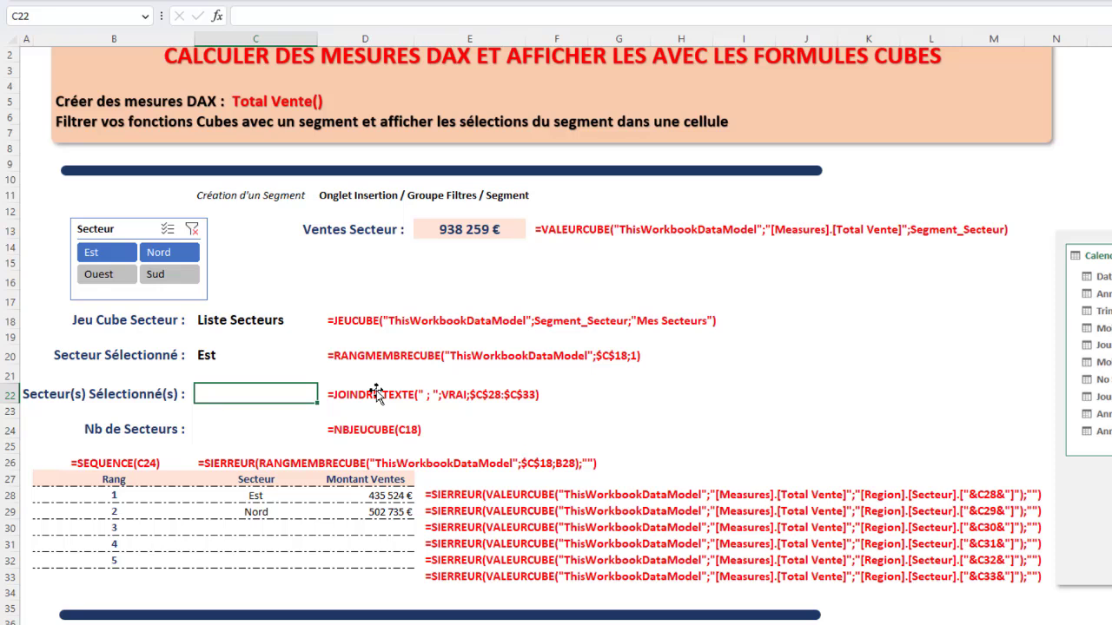
text(=joi)
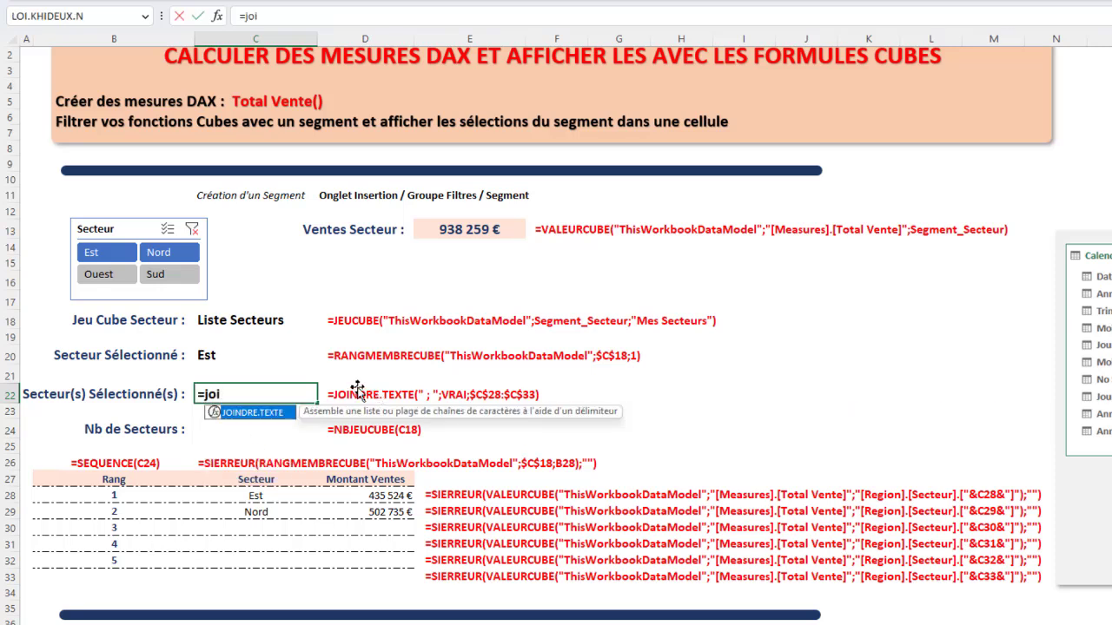
key(Tab)
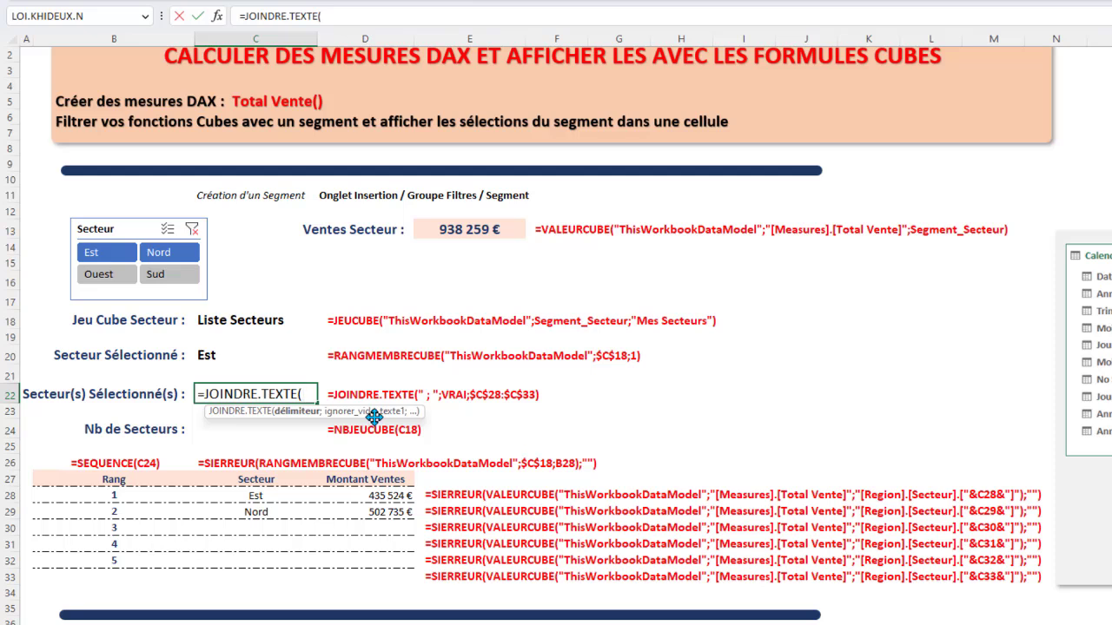
text(";")
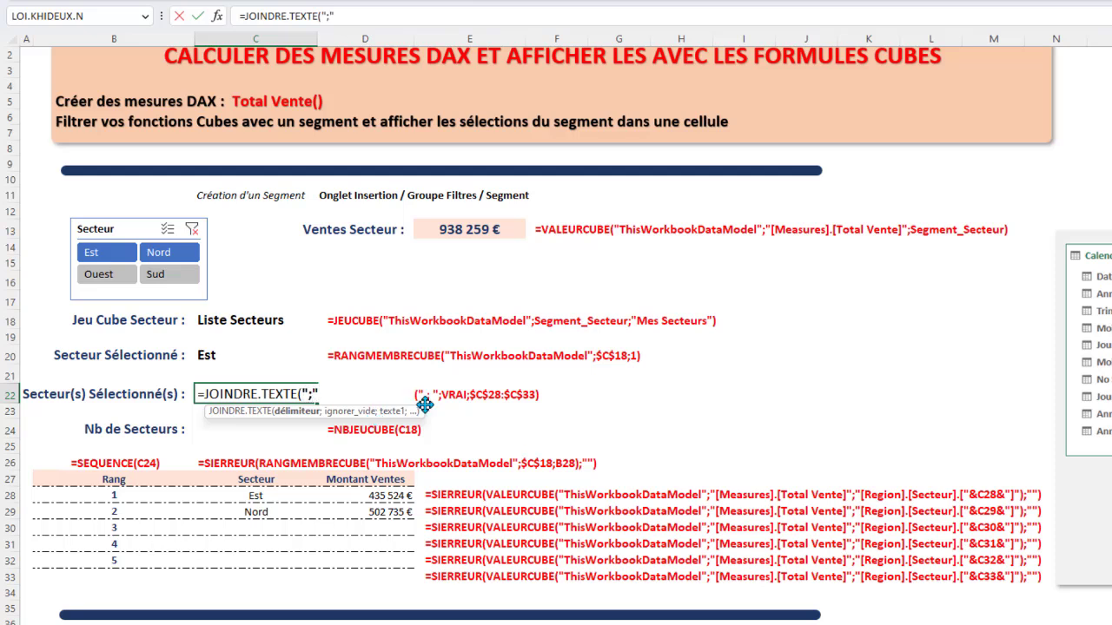
text(;)
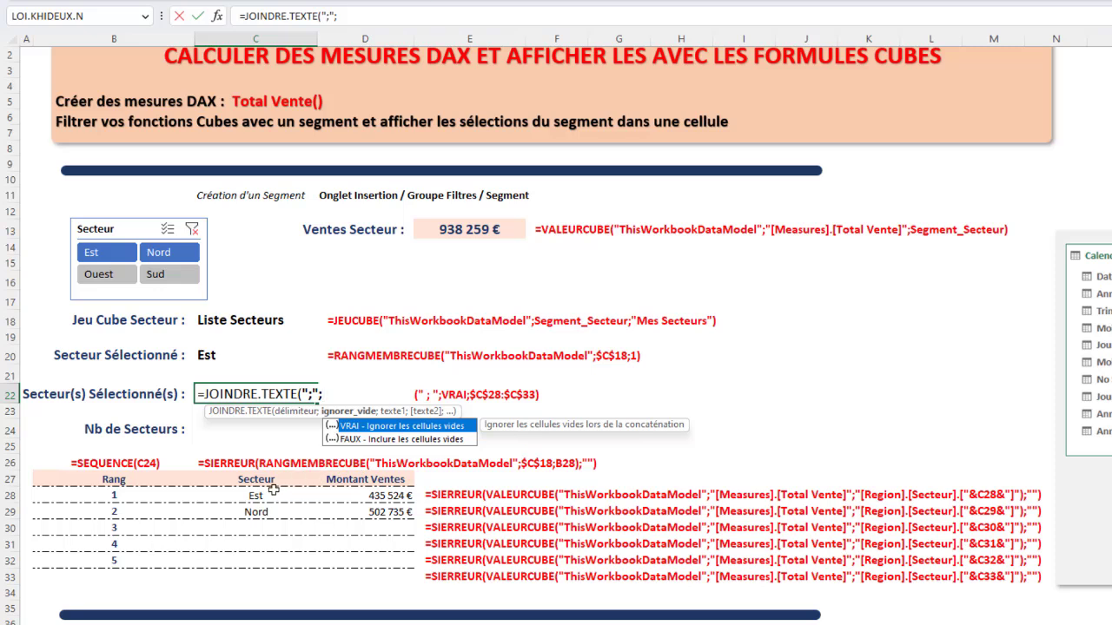
drag(255, 495, 257, 562)
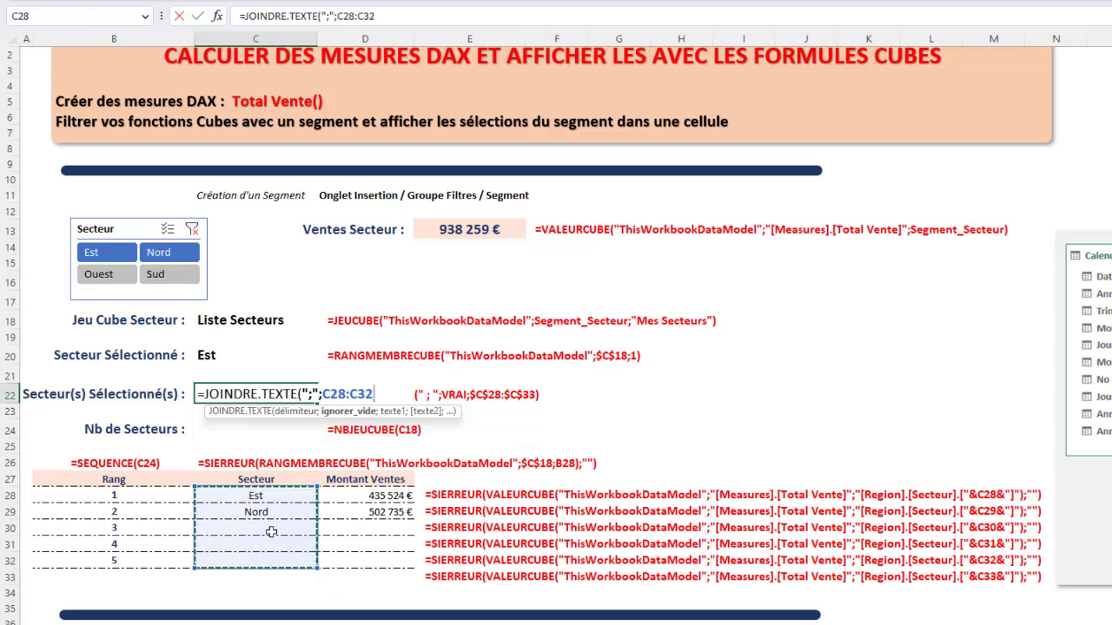
text())
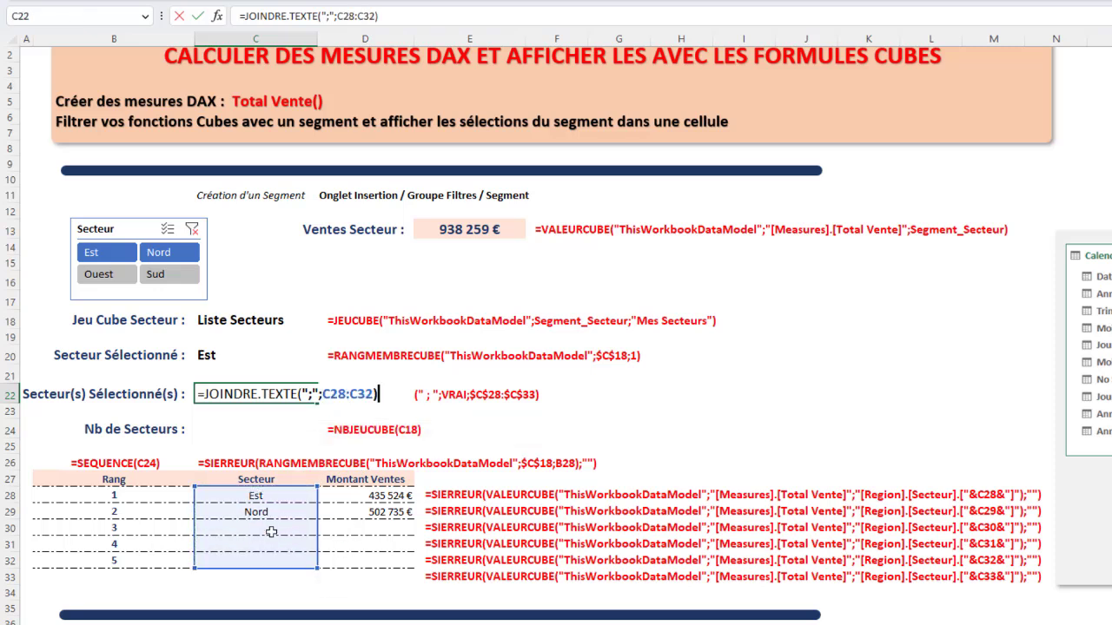
key(Return)
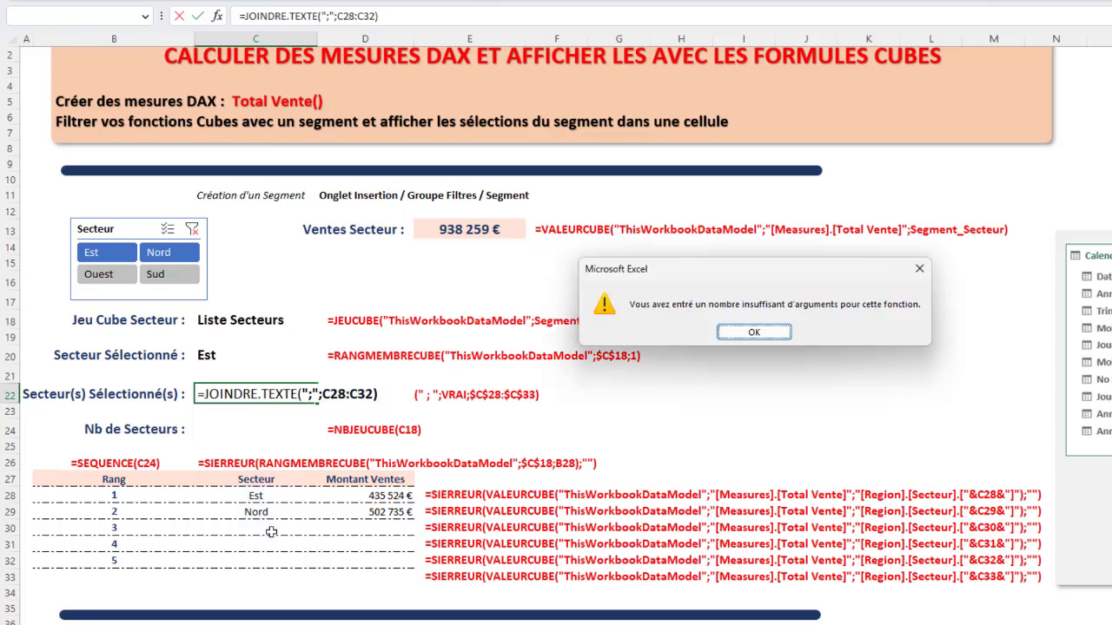
click(736, 335)
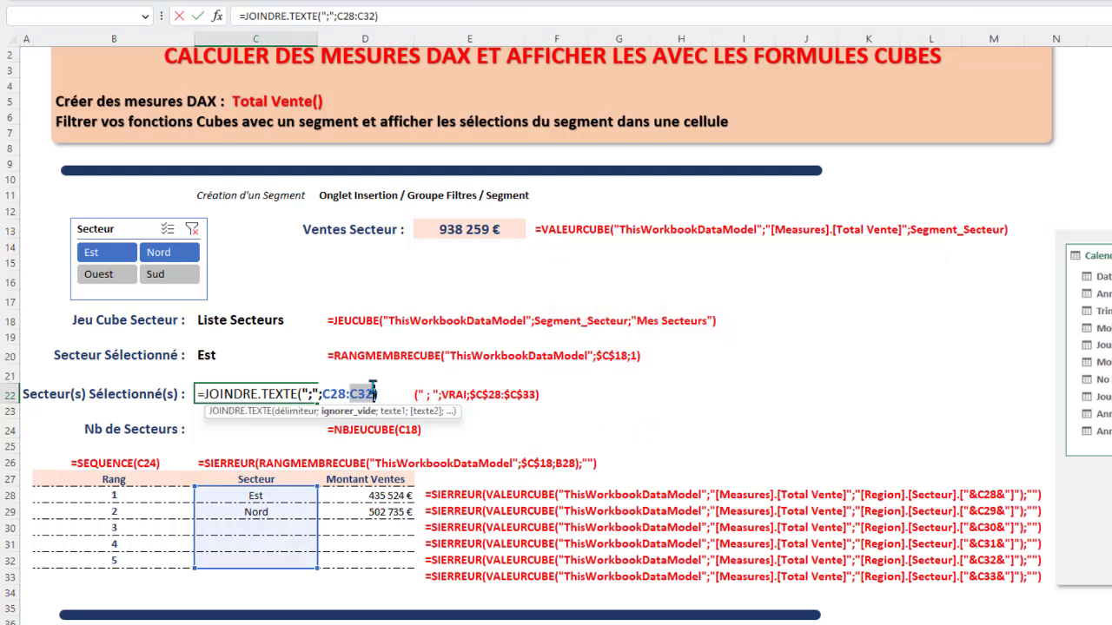
- Insert VRAI (Ignorer les cellules vides) as the second argument of the JOINDRE.TEXTE formula in C22, and test it with Ouest added to the slicer
click(350, 394)
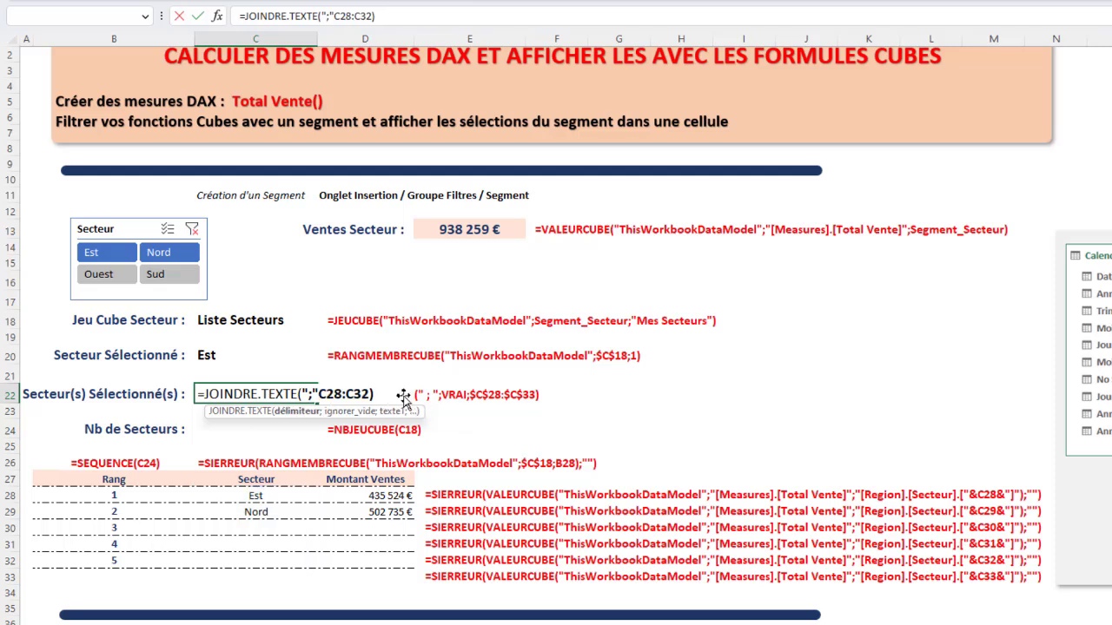
text(v)
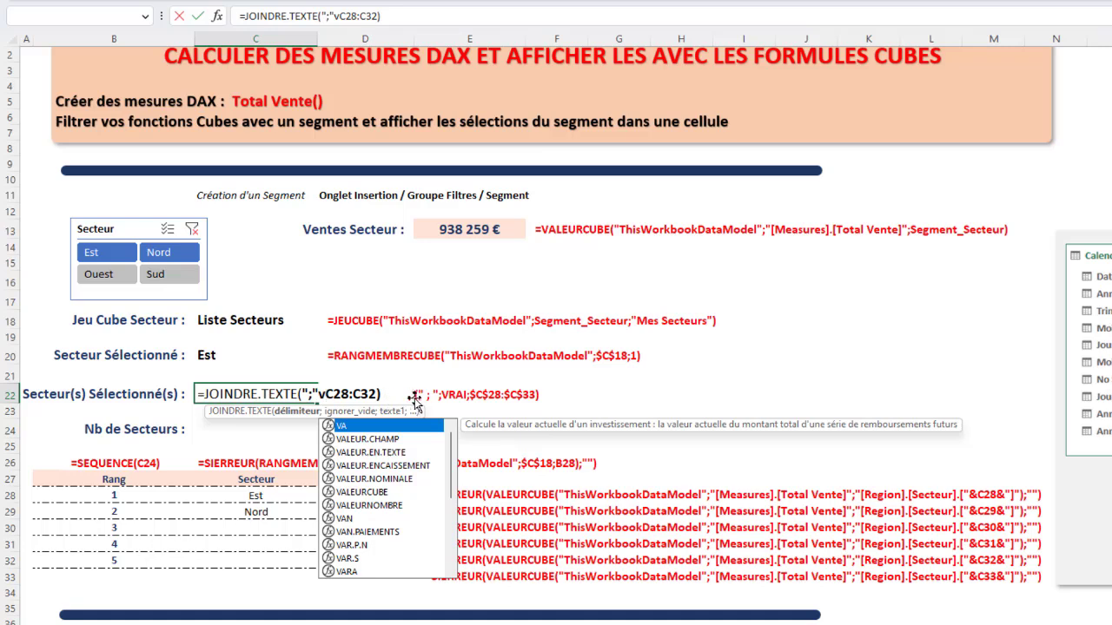
key(BackSpace)
key(BackSpace)
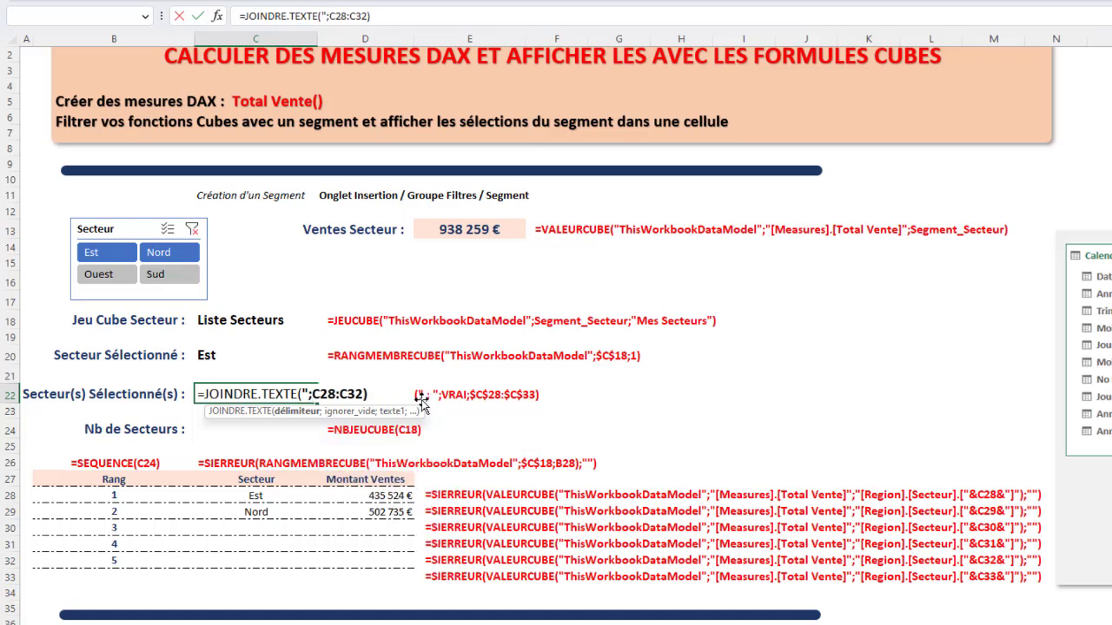
text(";)
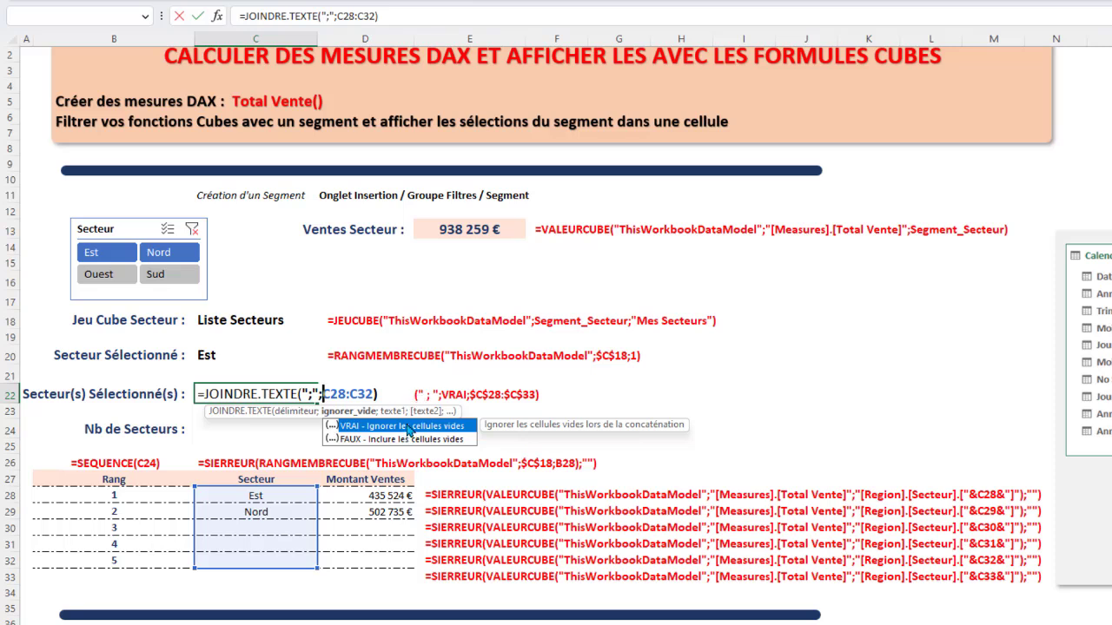
double_click(406, 426)
text(;)
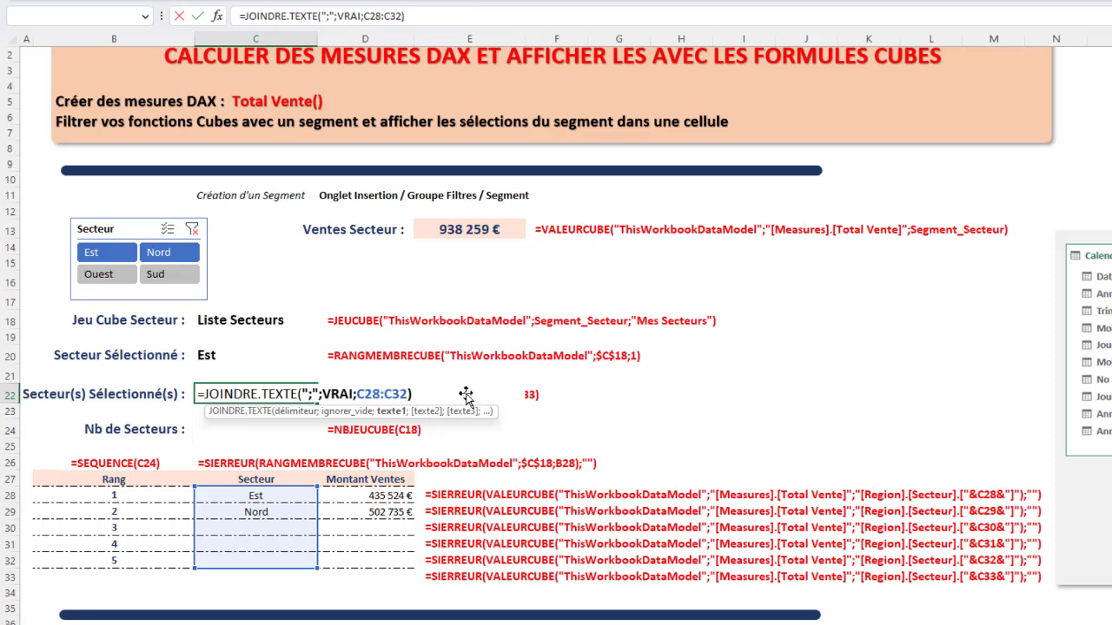
key(Return)
click(239, 397)
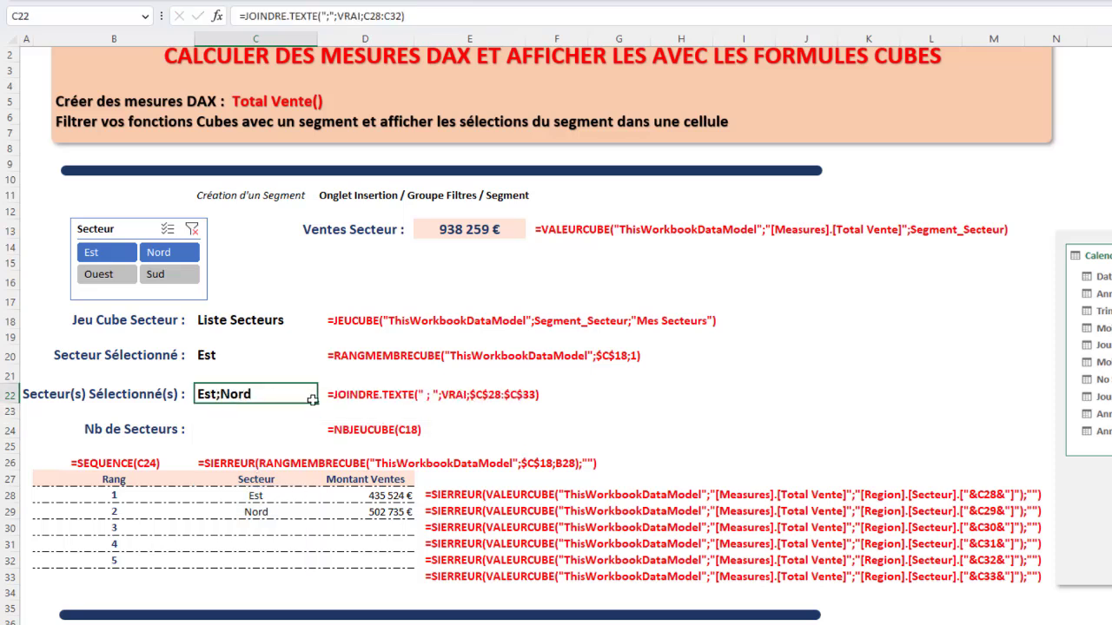
click(113, 273)
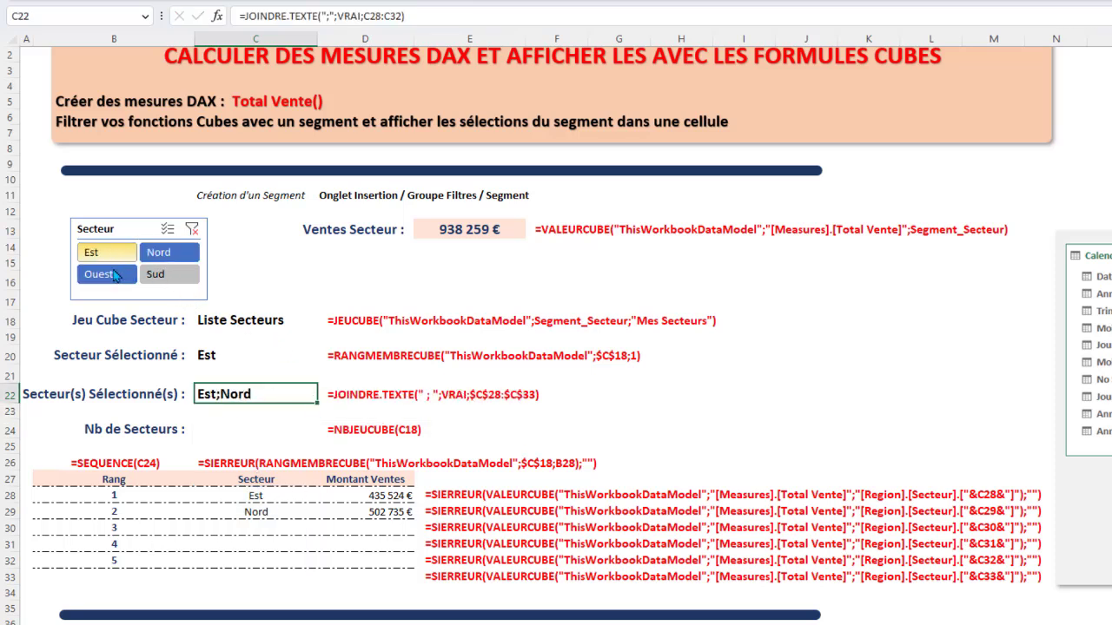
- Count the selected sectors in C24 with =NBJEUCUBE(C18), and test it with the Secteur slicer on Est and Nord
click(266, 429)
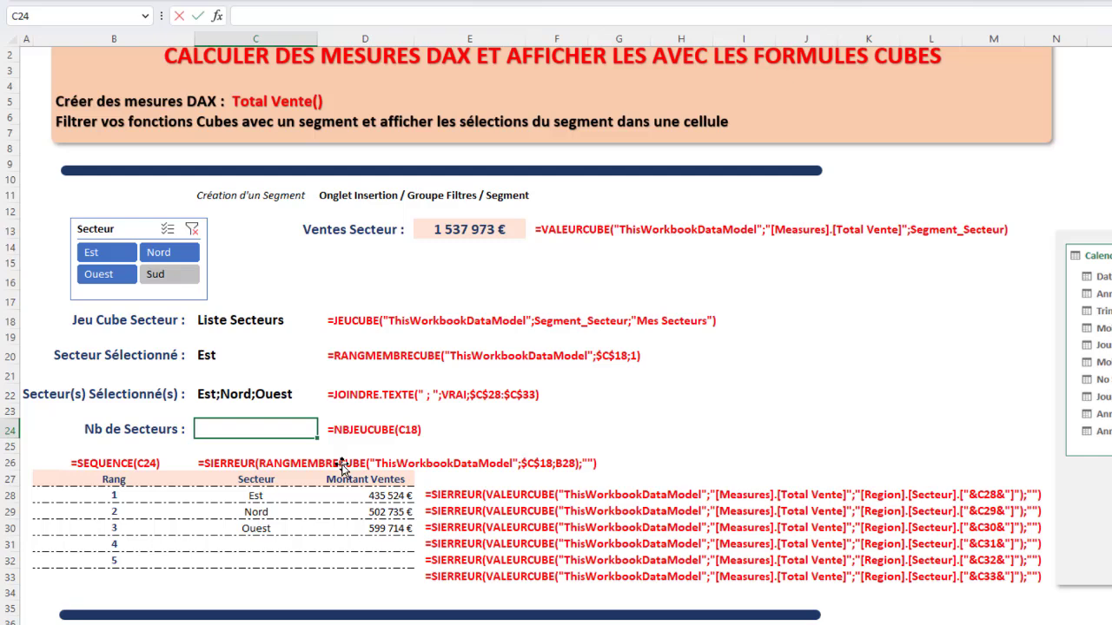
text(=nb)
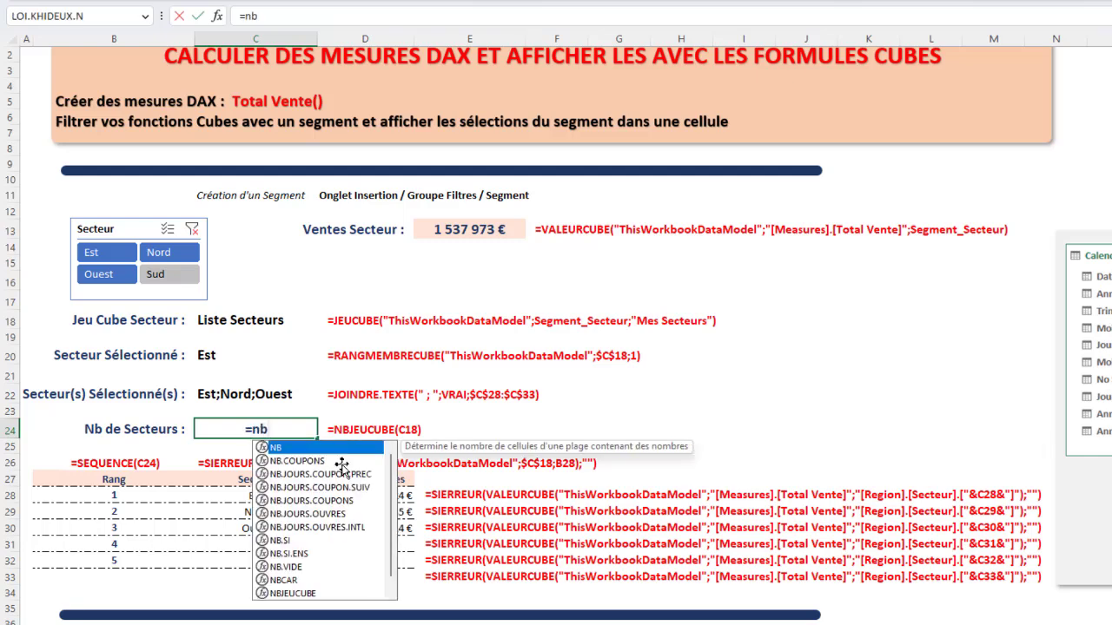
double_click(293, 594)
click(237, 319)
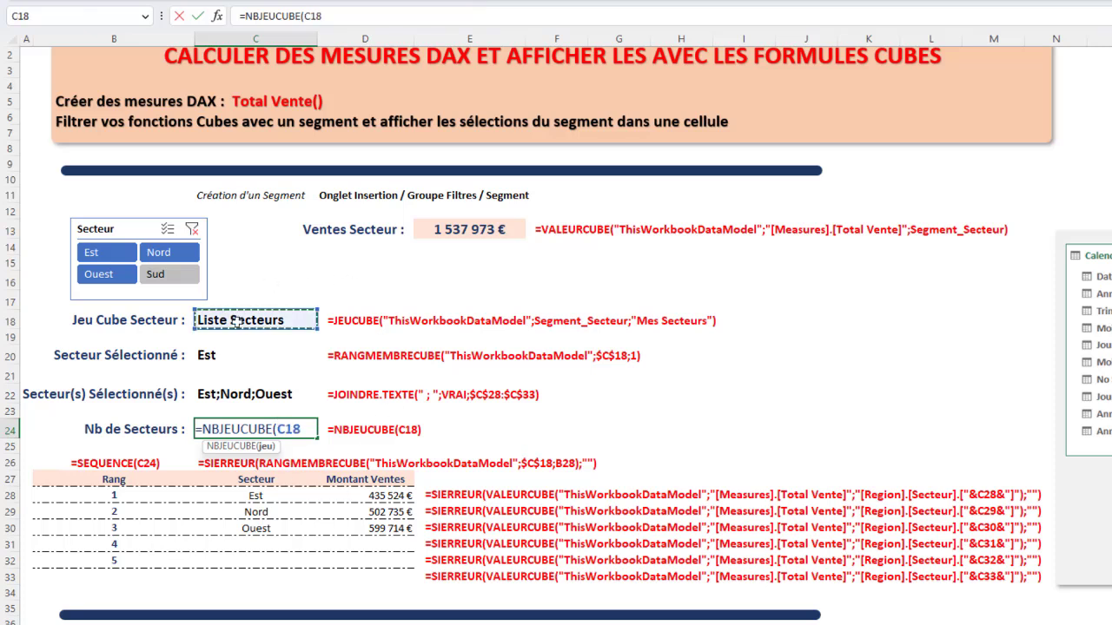
text())
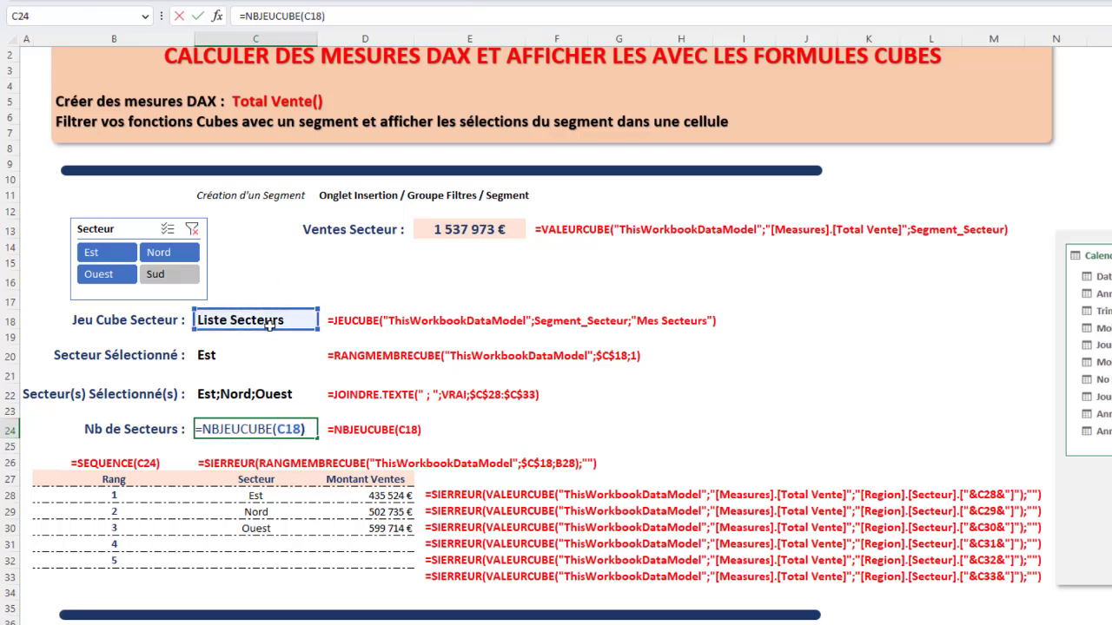
key(Return)
click(262, 426)
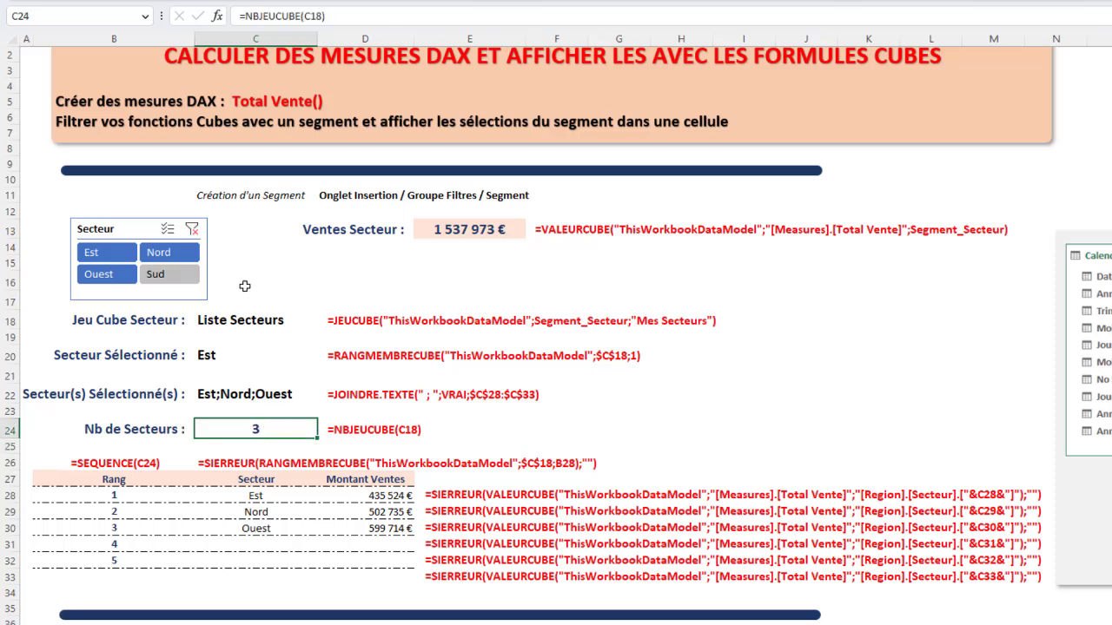
drag(168, 255, 127, 257)
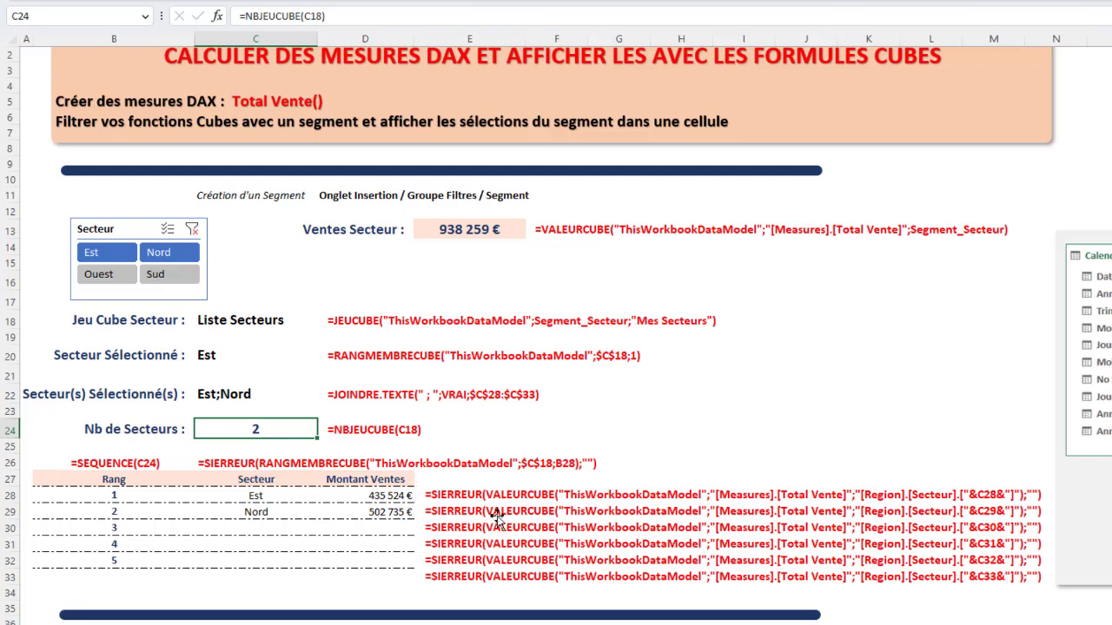
- Review the Rang, Secteur and Montant Ventes table in B28:D32
click(797, 381)
scroll(632, 304, up, 1)
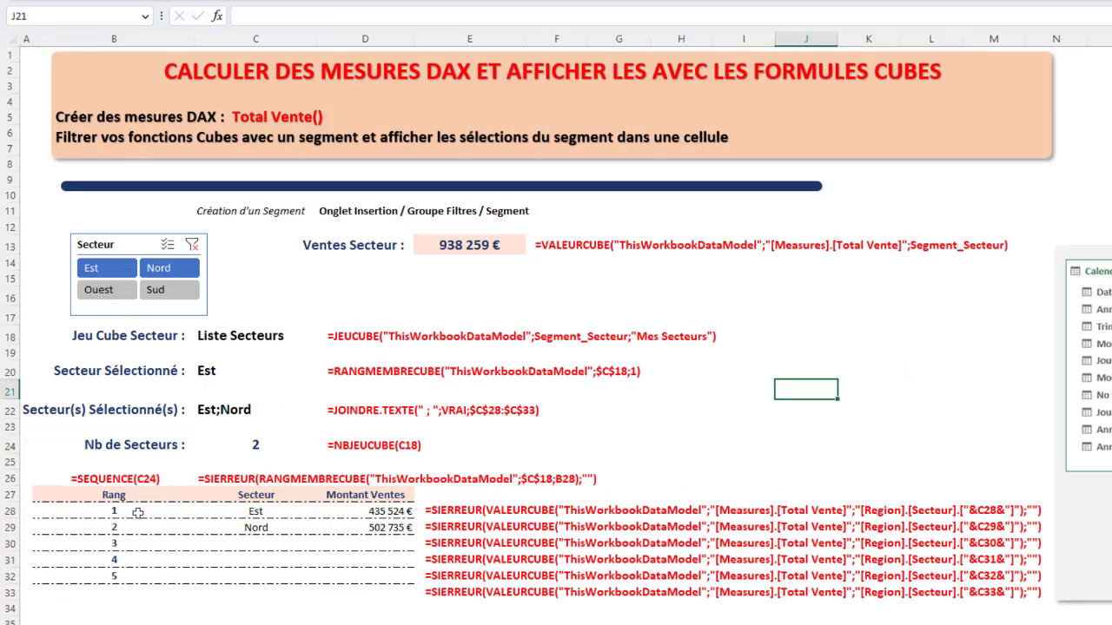
drag(96, 513, 341, 578)
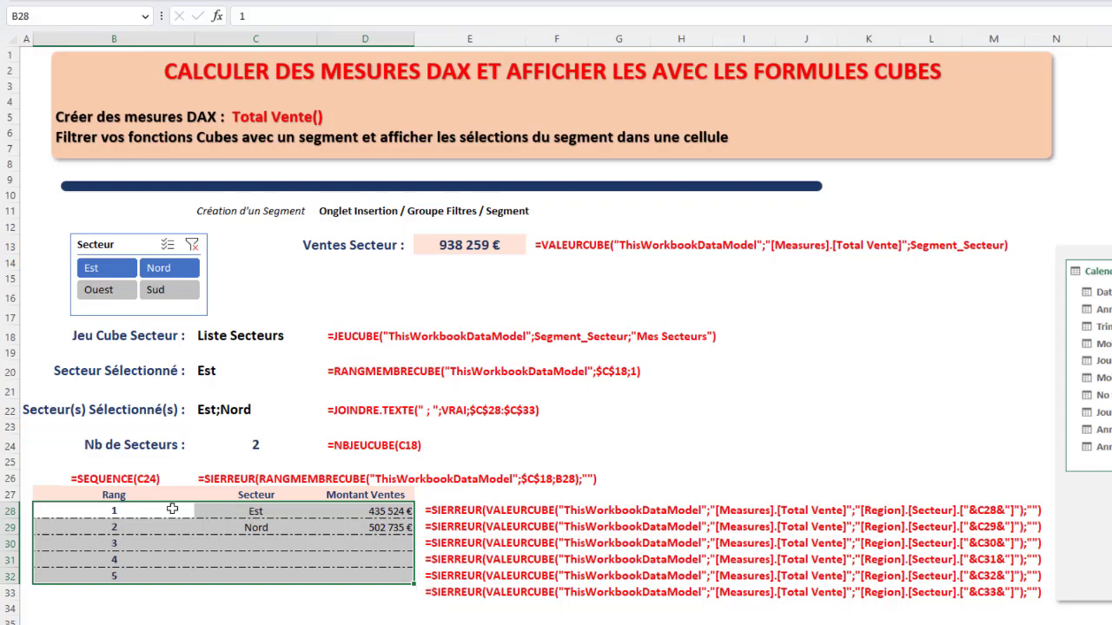
drag(116, 509, 393, 580)
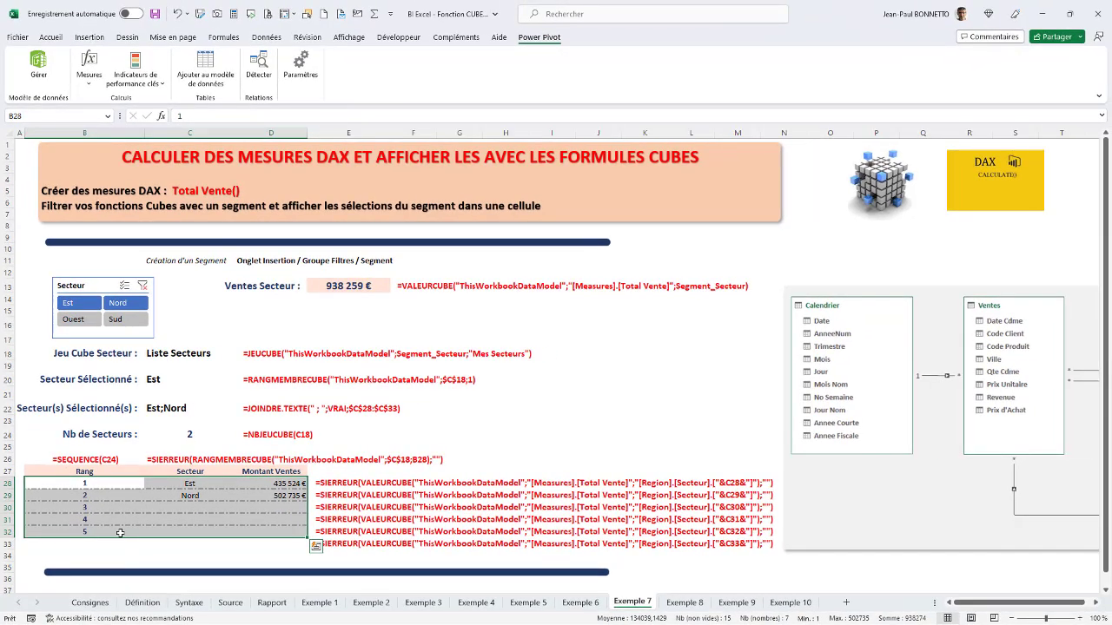
click(538, 419)
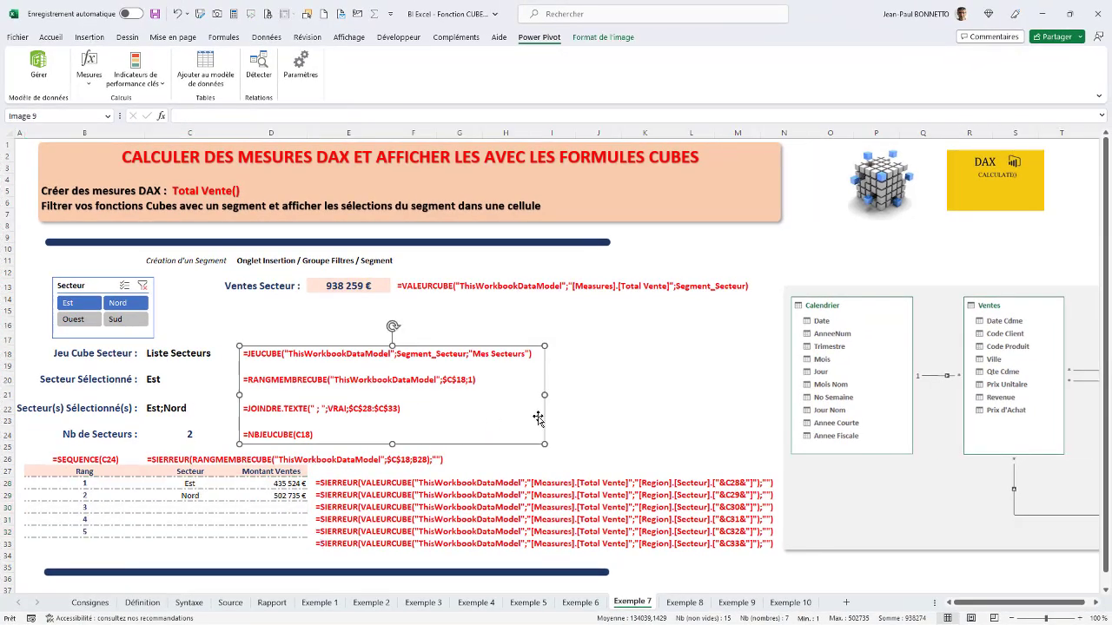
click(645, 378)
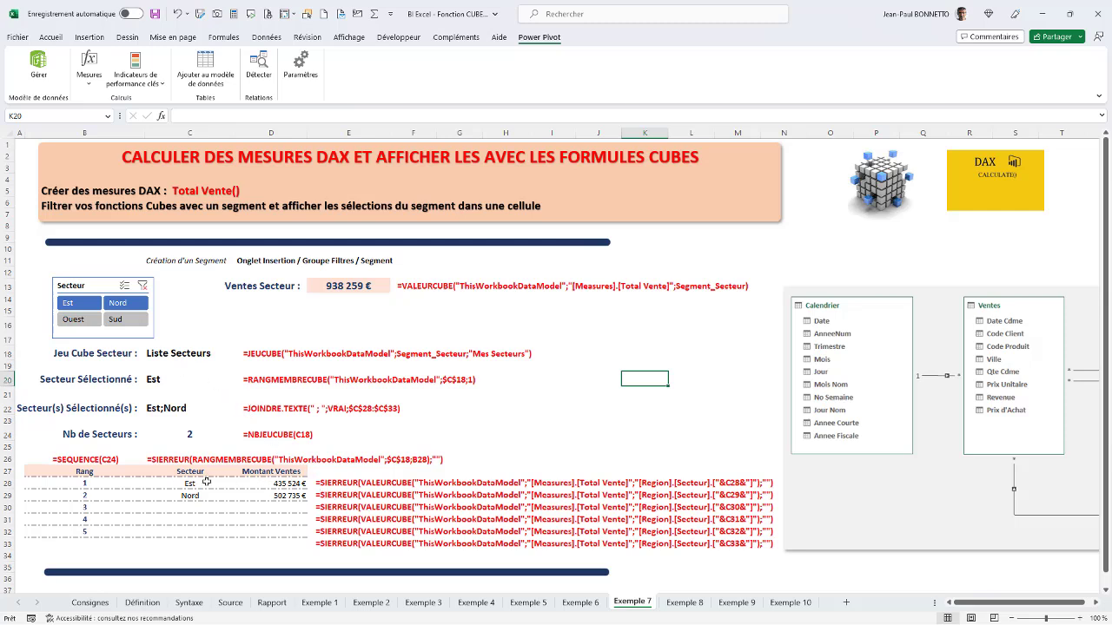
- Check the sales amounts in D28:D32 and add Ouest to the Est and Nord selection of the Secteur slicer
click(290, 484)
drag(289, 484, 287, 533)
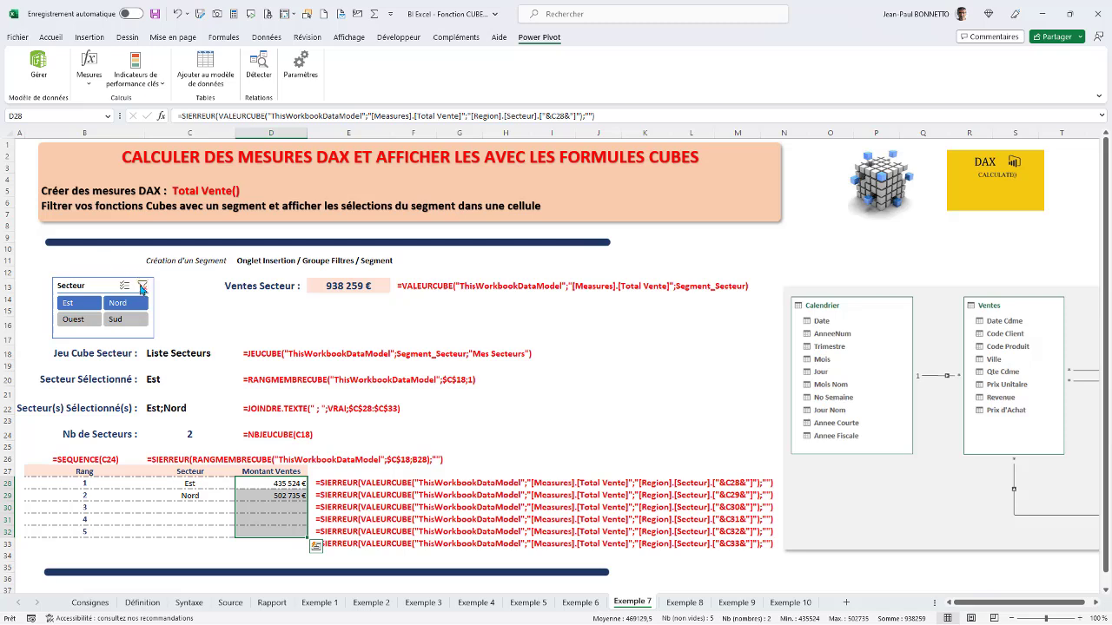
click(73, 319)
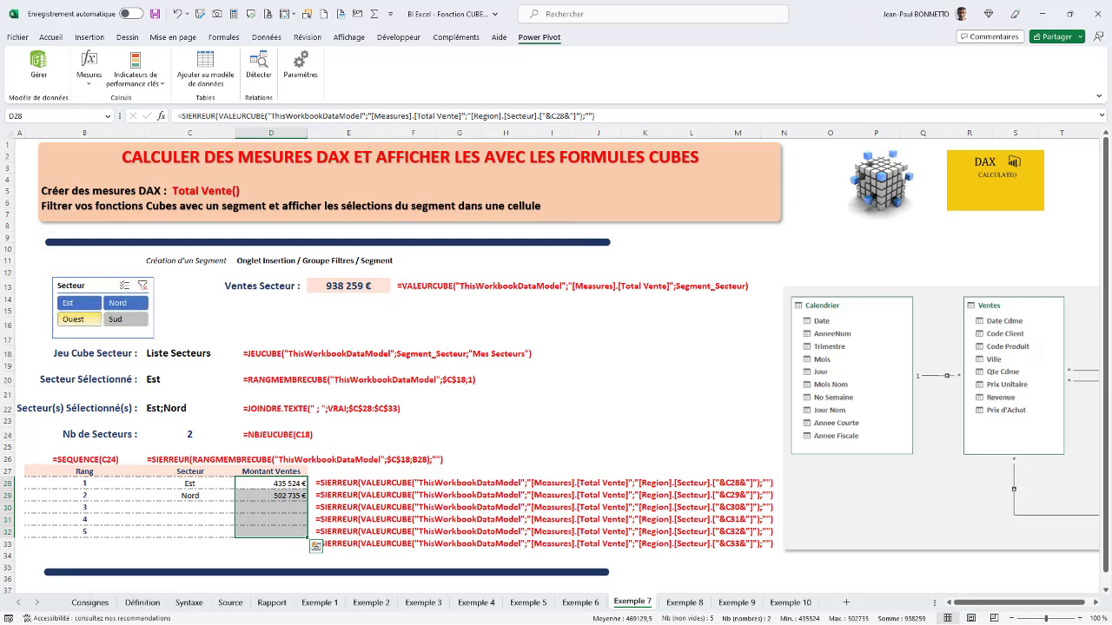
click(608, 366)
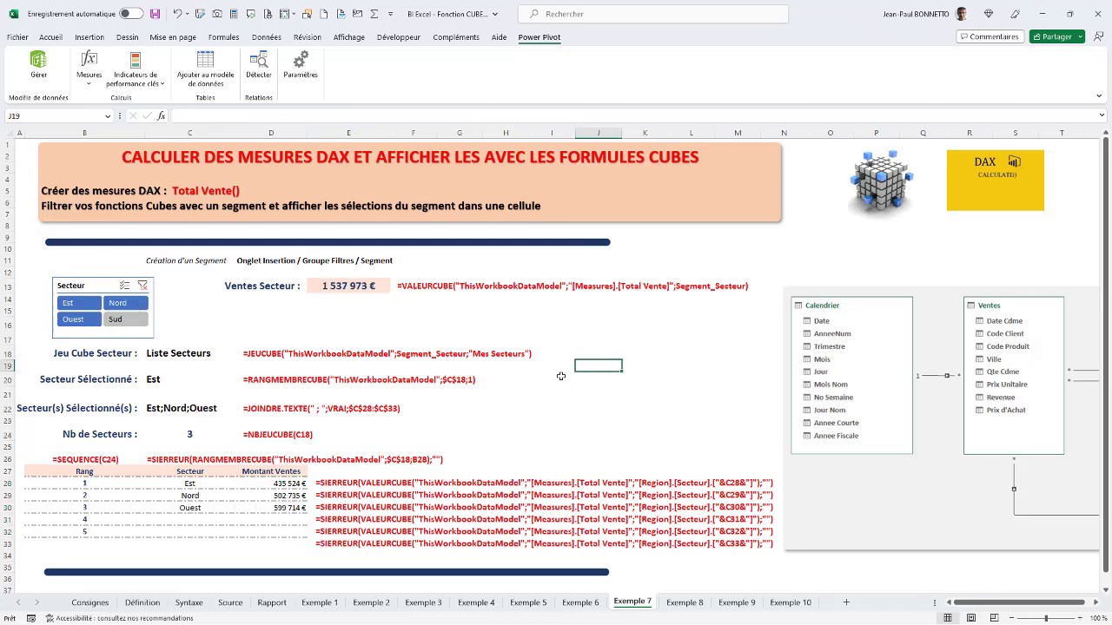